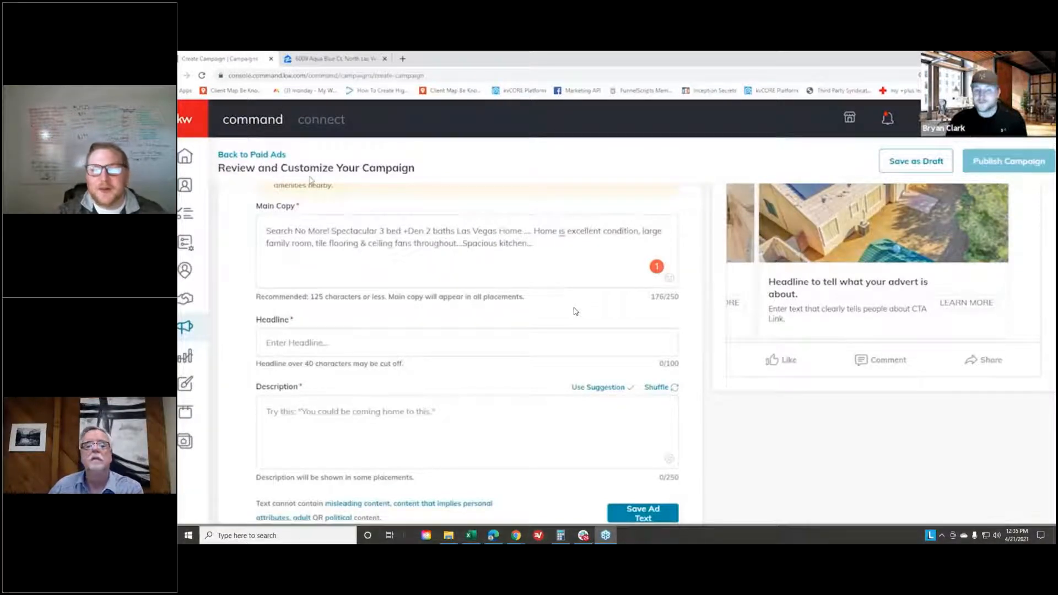
- Try to play the lesson video from its beginning and leave the full-screen view
left_click(231, 534)
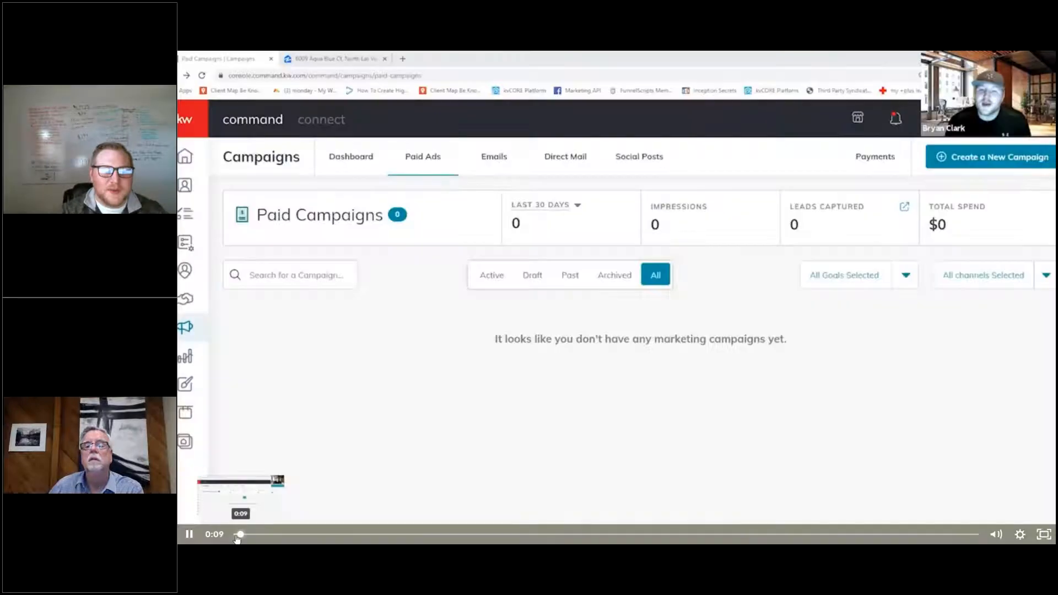
left_click(234, 534)
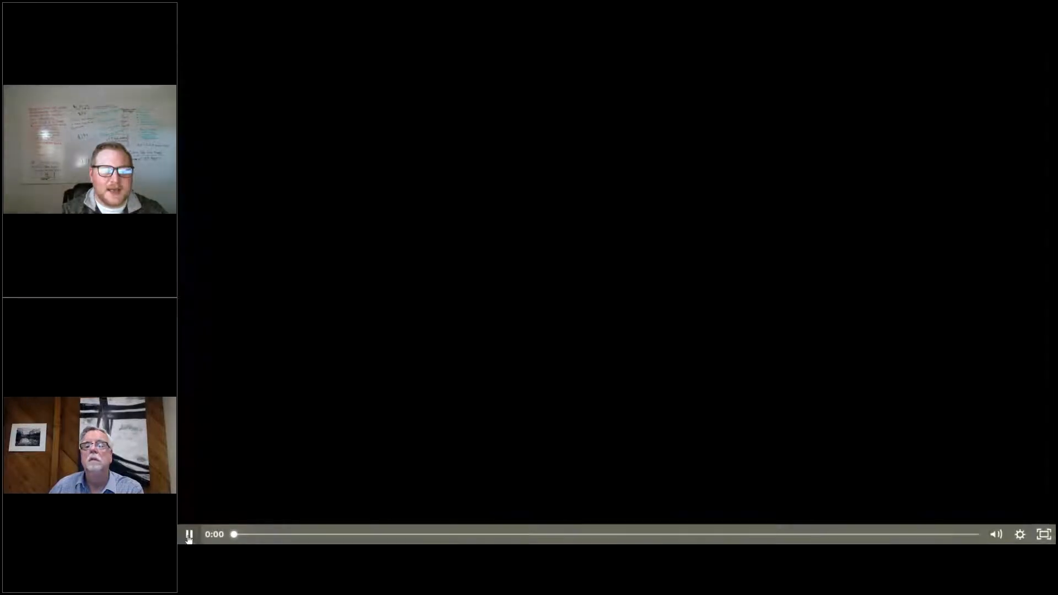
left_click(189, 534)
mouse_move(234, 534)
left_mouse_down()
mouse_move(421, 534)
mouse_move(233, 534)
left_mouse_up()
left_click(188, 534)
left_click(189, 534)
left_click(272, 537)
left_click_drag(272, 538, 382, 107)
left_click(187, 540)
key("Escape")
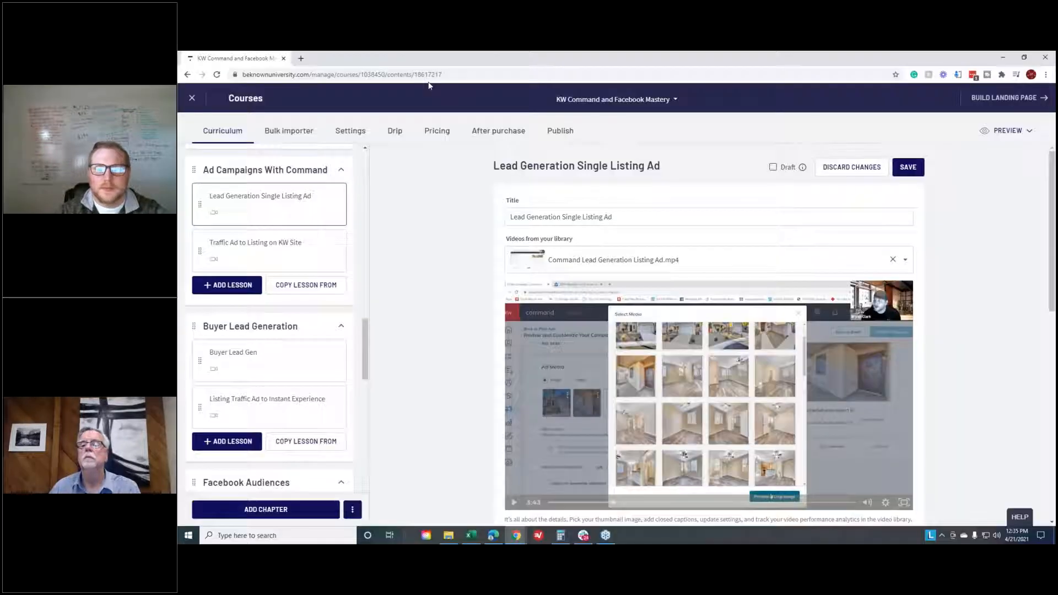
- Try again to play the Command Lead Generation Listing Ad video from its start in full screen, and exit full screen
scroll(970, 436, "down", 2)
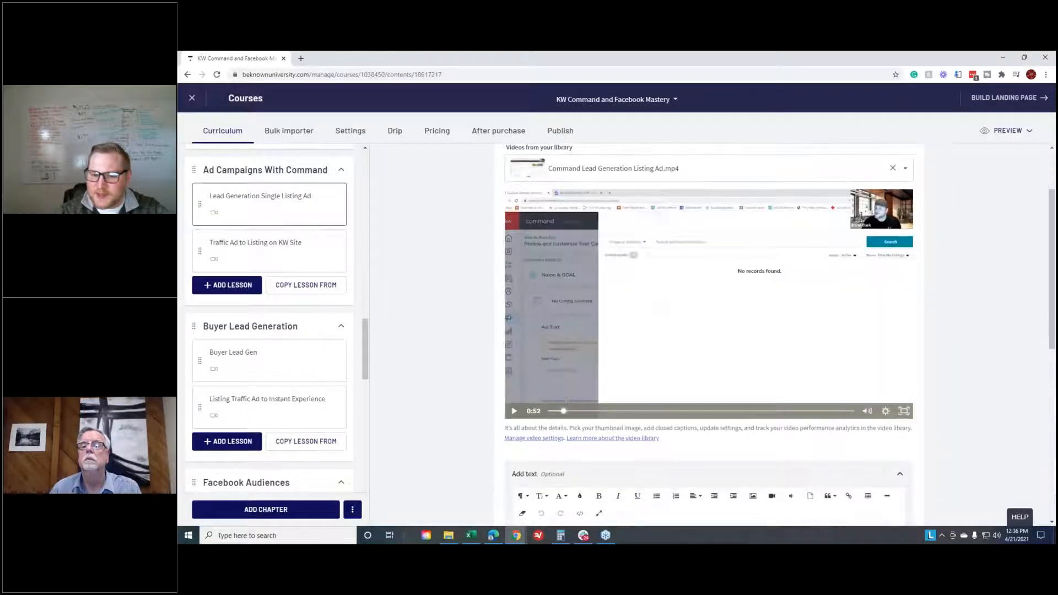
left_click(515, 411)
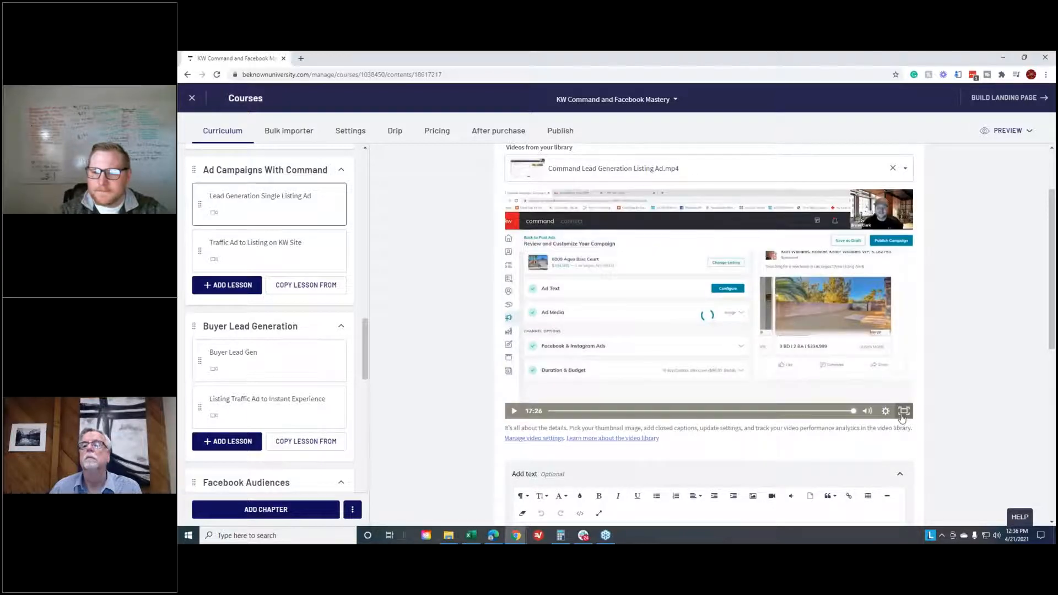
left_click(902, 412)
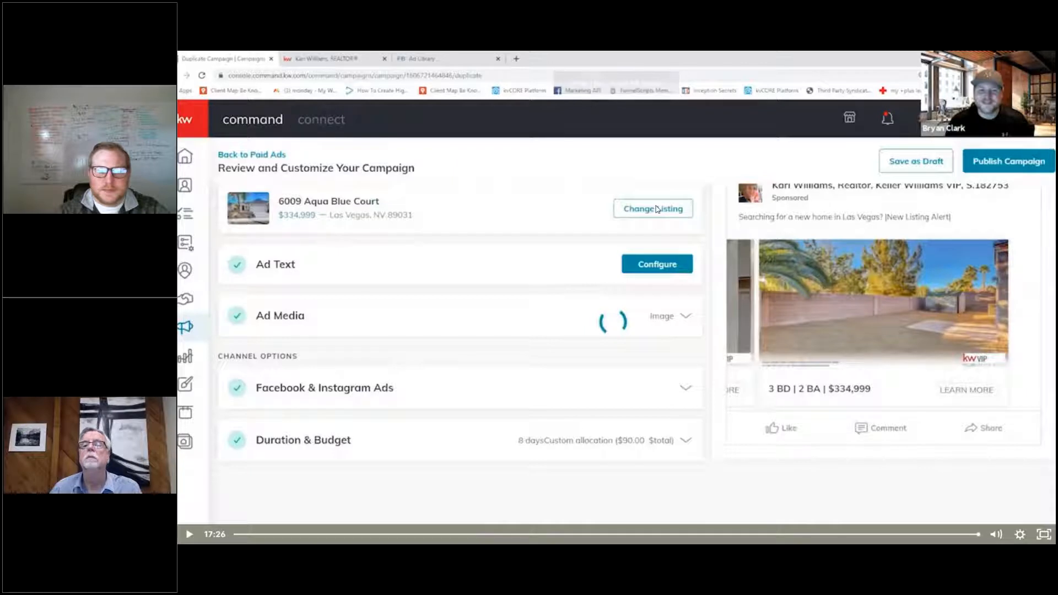
left_click(633, 294)
left_click_drag(301, 534, 181, 534)
left_click(187, 536)
left_click(188, 538)
left_click(833, 534)
key("Escape")
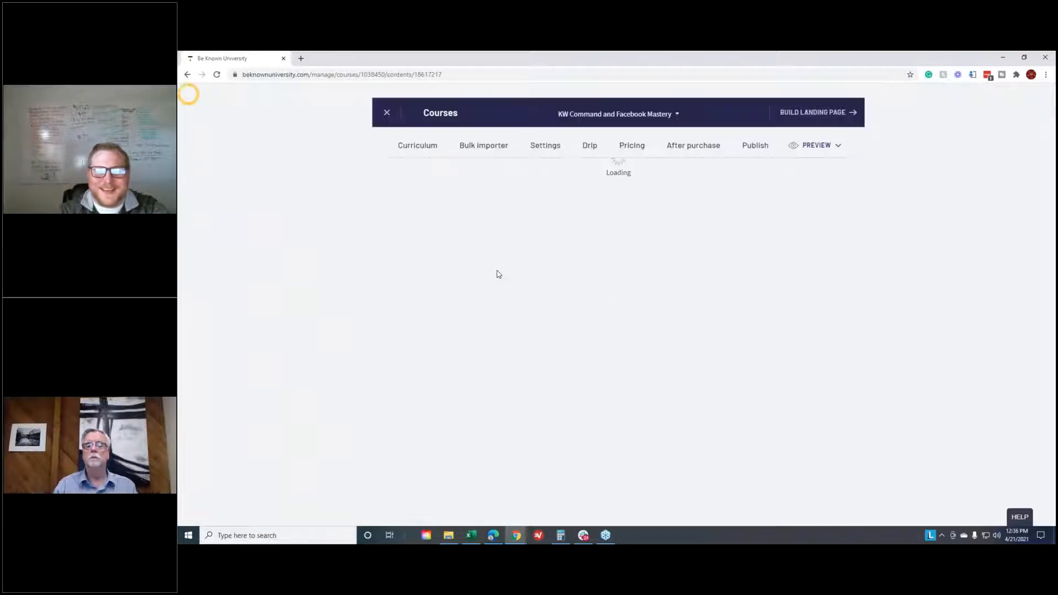
- Play the video of the Lead Generation Single Listing Ad lesson under Ad Campaigns With Command in full screen
scroll(249, 307, "down", 4)
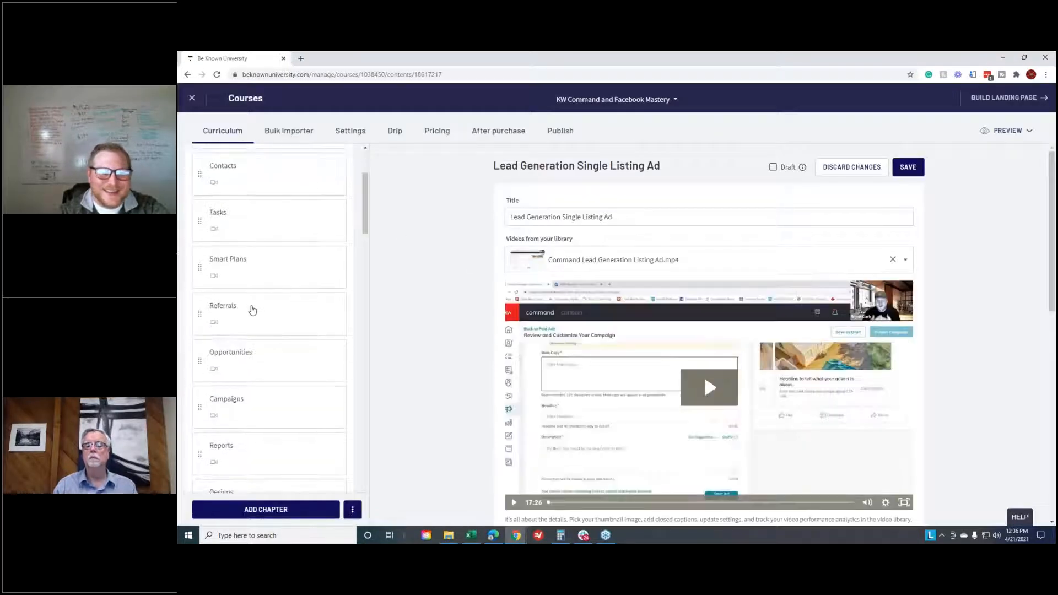
scroll(476, 329, "down", 2)
scroll(270, 309, "down", 8)
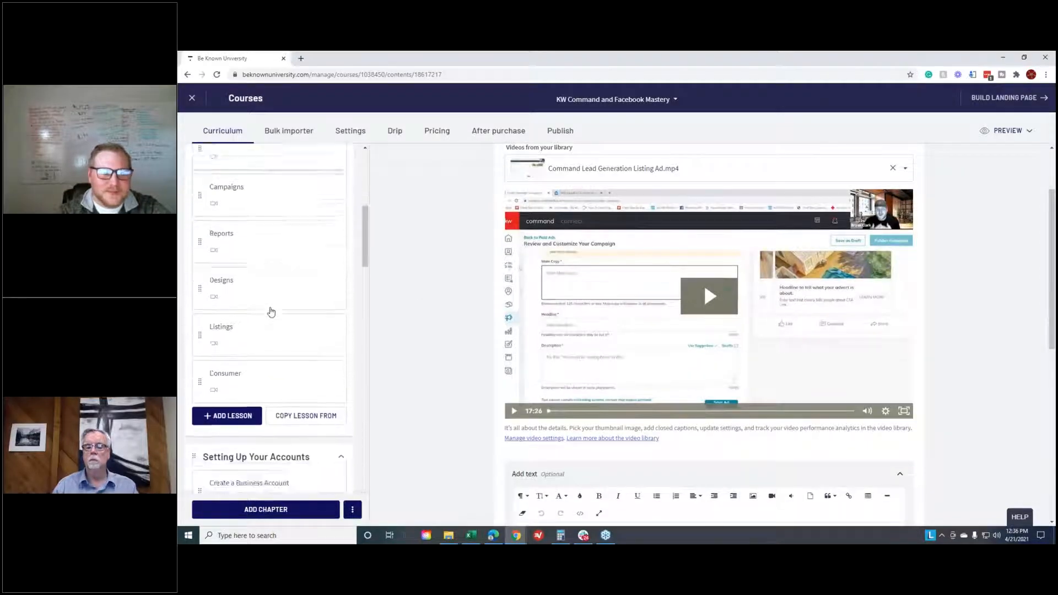
scroll(263, 288, "down", 6)
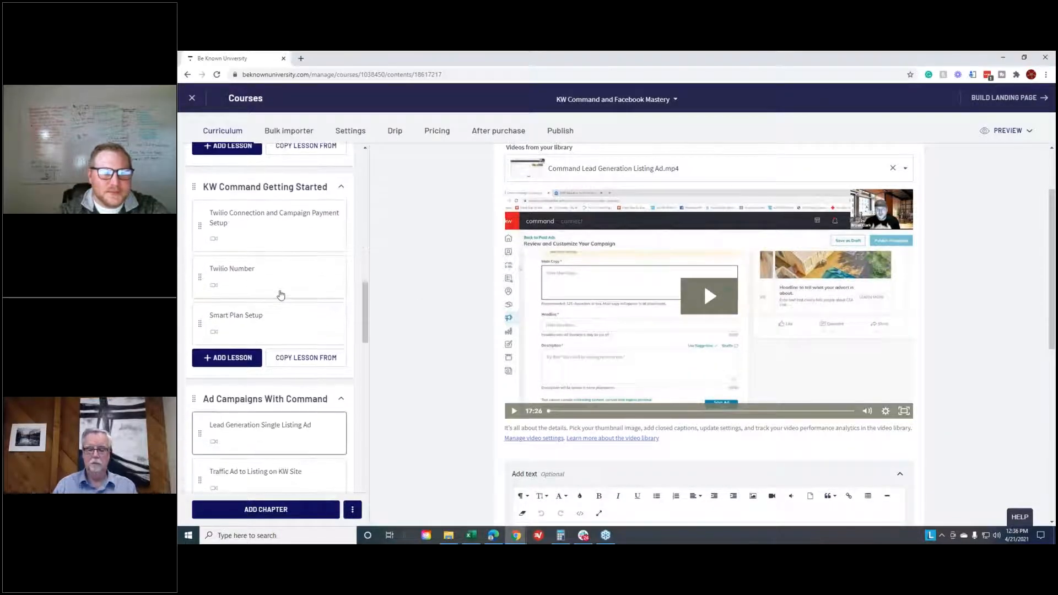
scroll(293, 299, "down", 1)
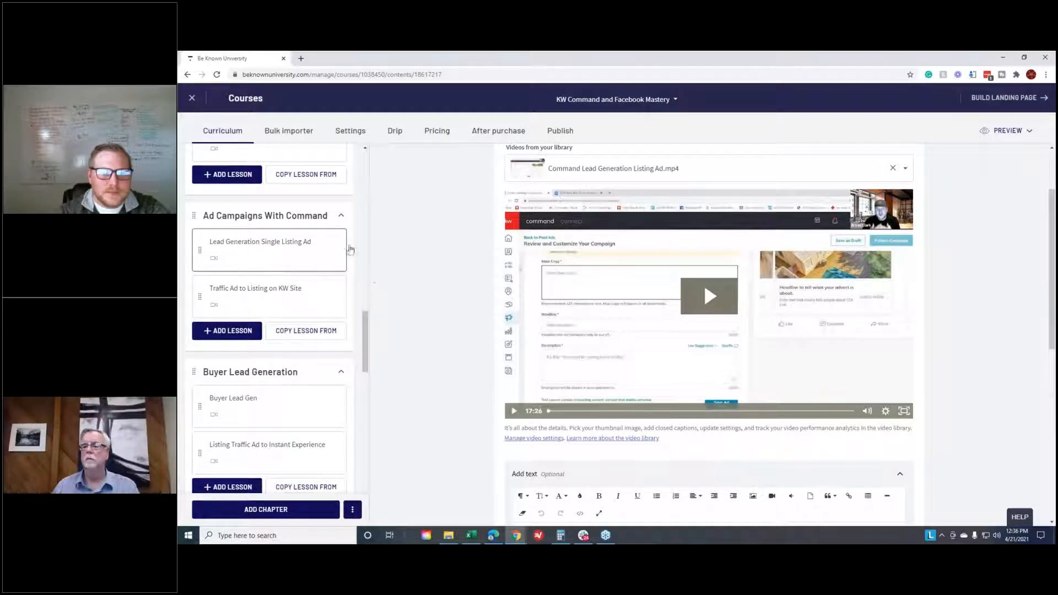
scroll(425, 271, "up", 2)
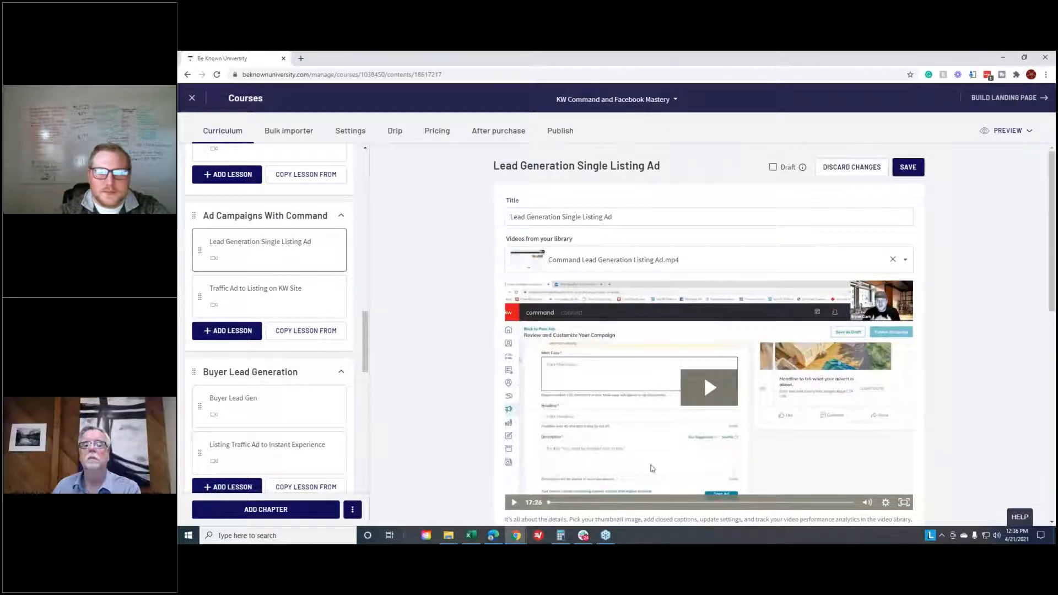
left_click(708, 387)
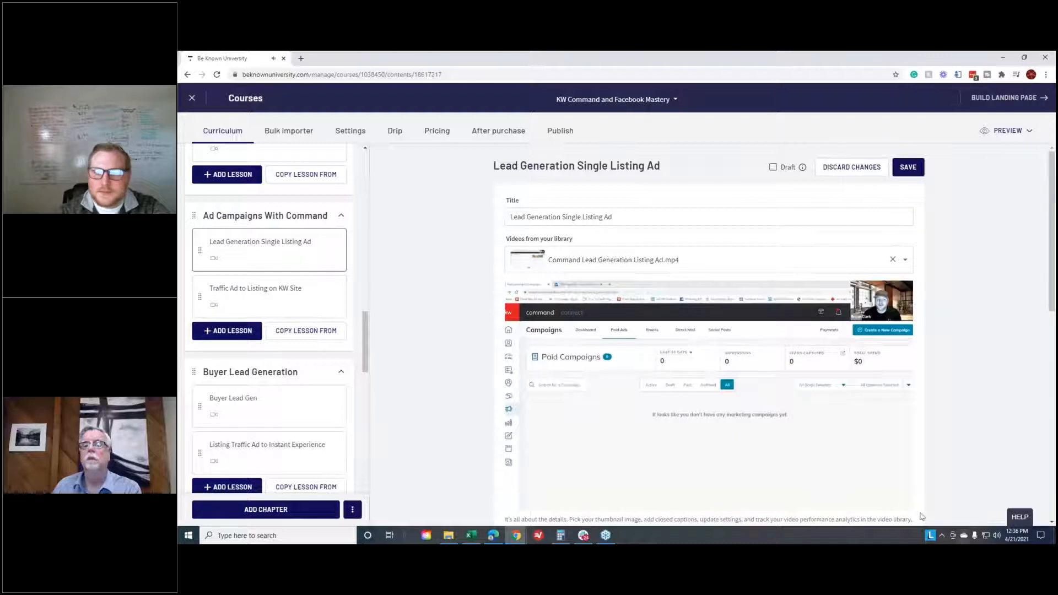
left_click(903, 502)
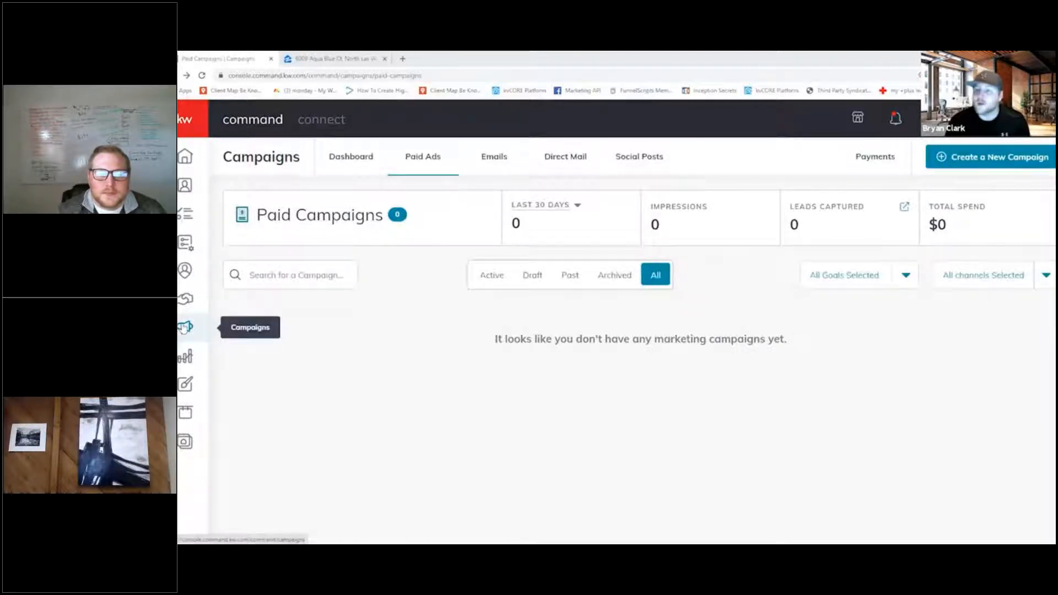
- View the Campaigns dashboard and start a new paid Social Ad campaign from Paid Ads
left_click(356, 158)
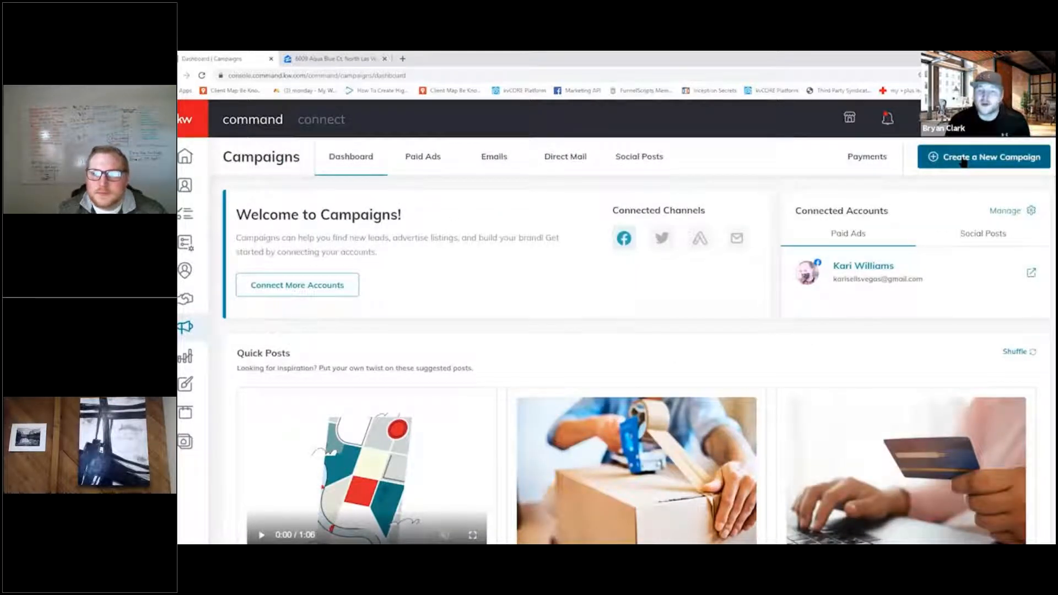
left_click(438, 159)
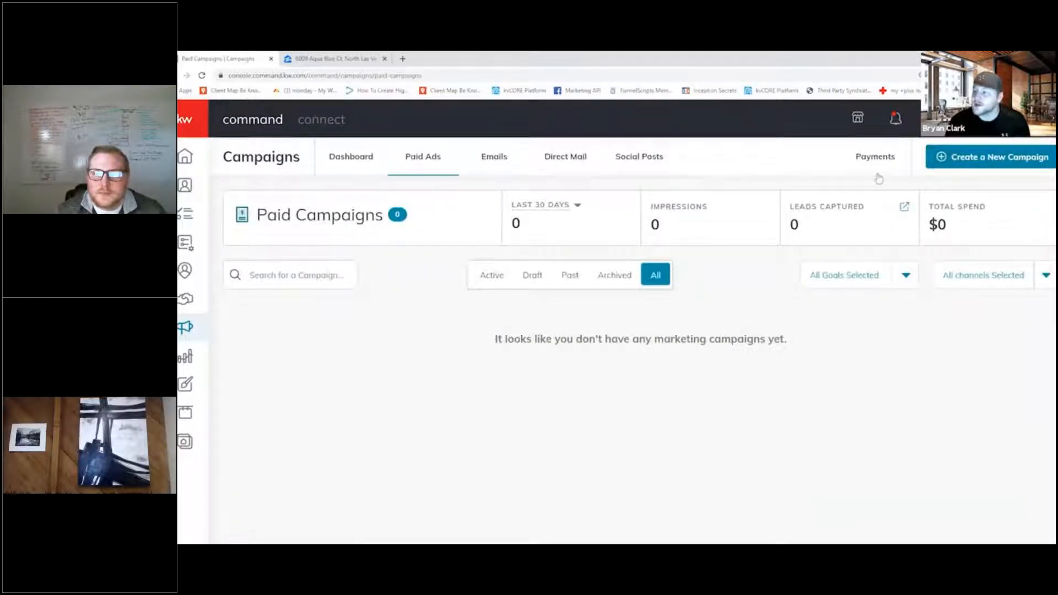
left_click(978, 161)
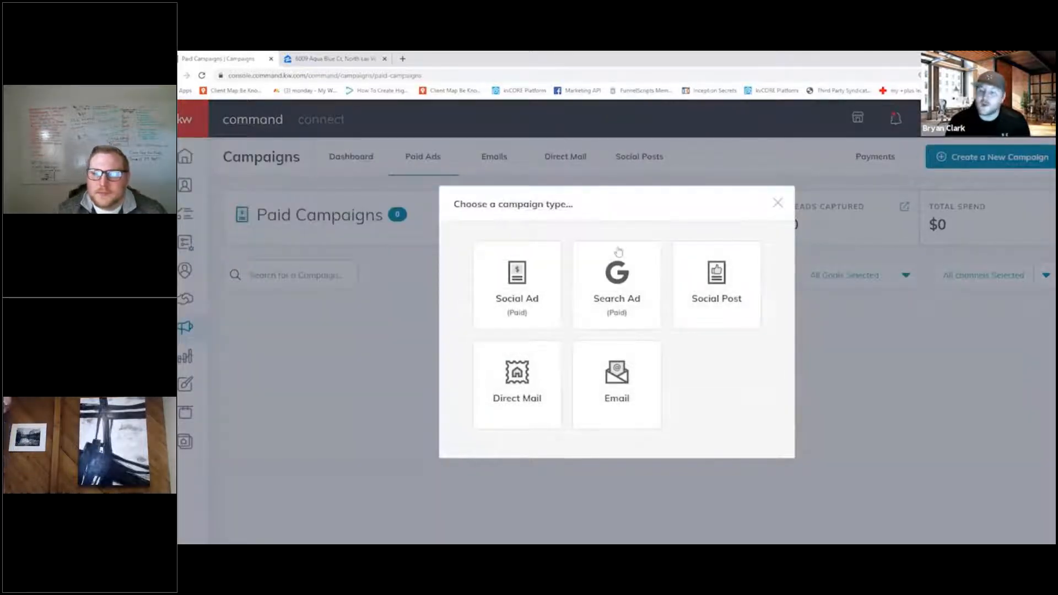
left_click(517, 303)
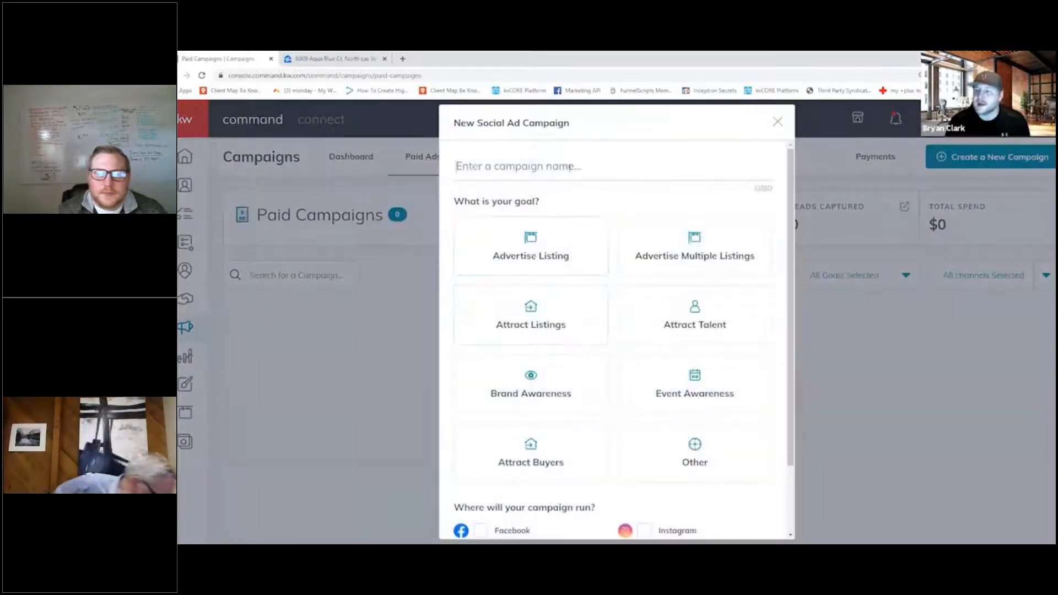
- Name the campaign with the copied property address and set its goal to Advertise Listing
left_click(573, 170)
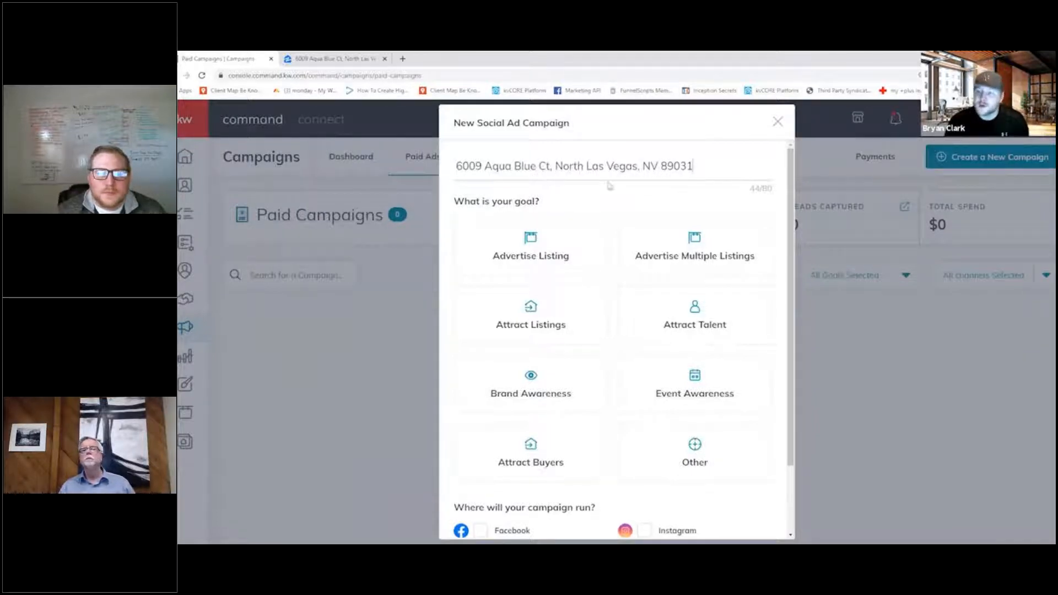
left_click(570, 255)
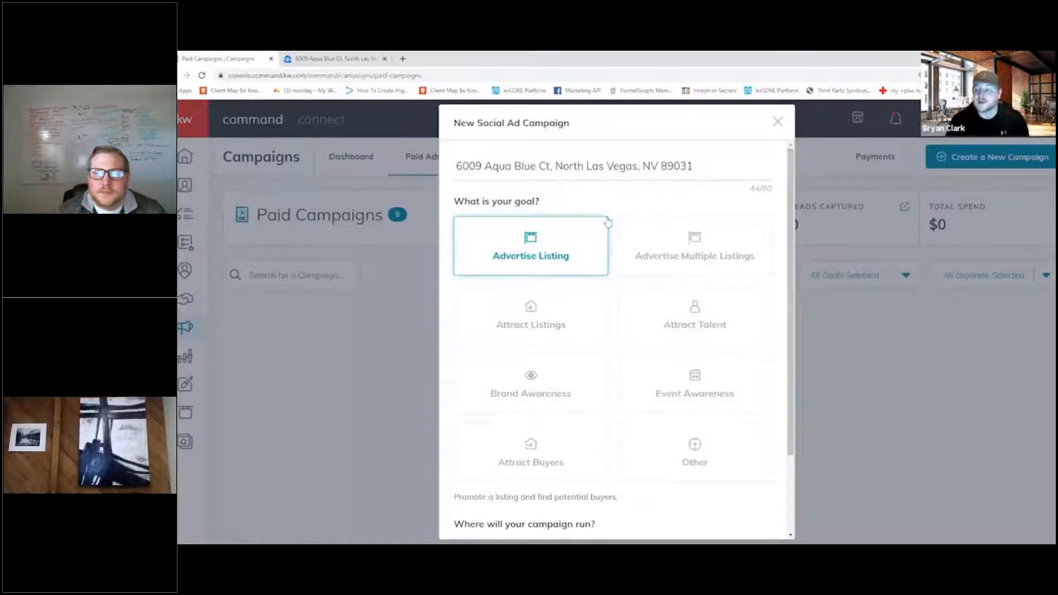
- Choose Facebook and Instagram as the campaign's channels and proceed to its setup
scroll(546, 260, "down", 2)
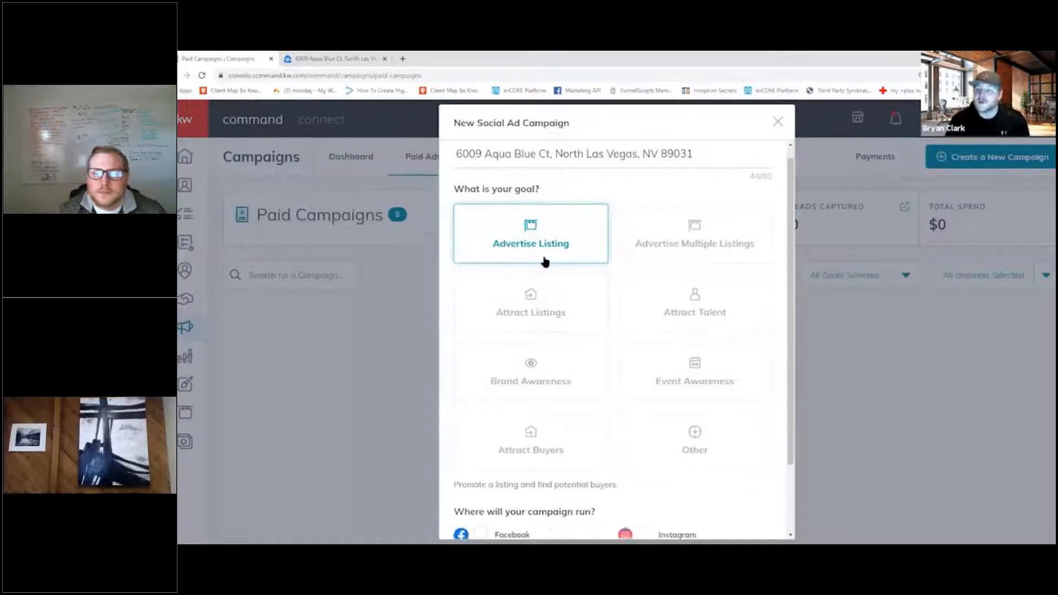
left_click(478, 448)
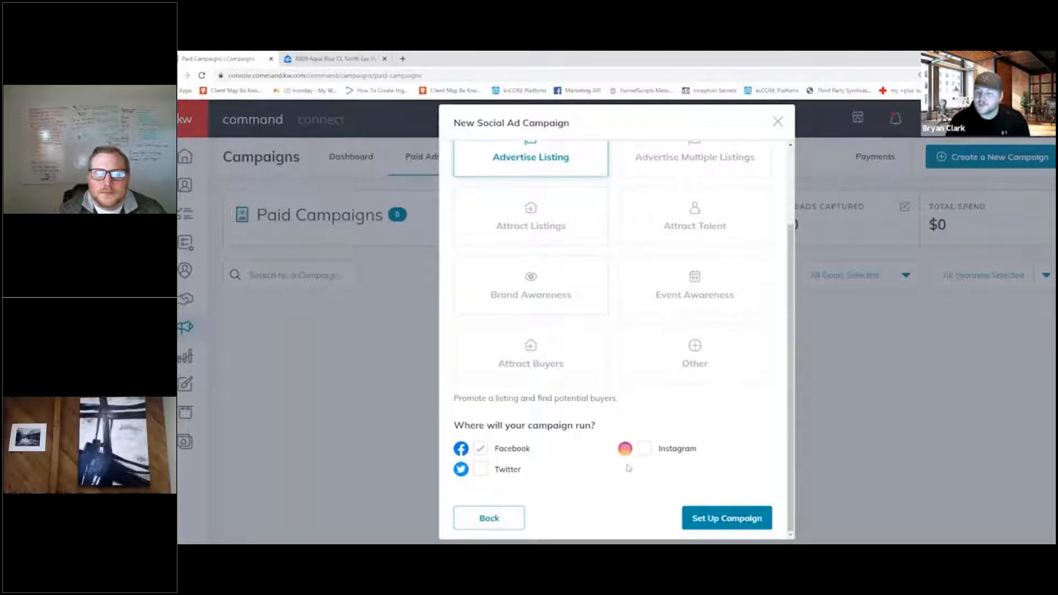
left_click(646, 448)
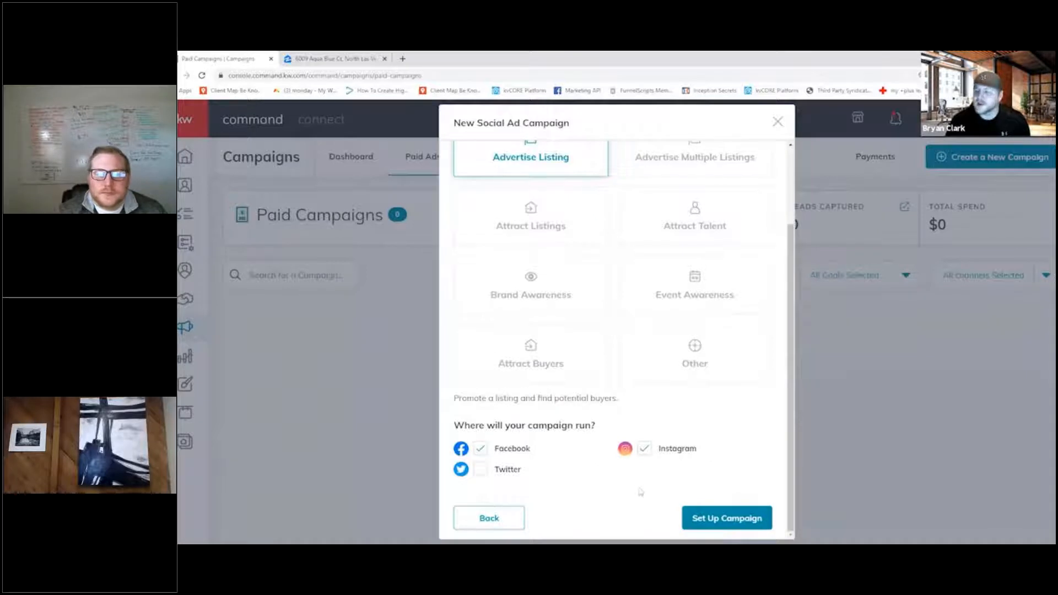
left_click(716, 522)
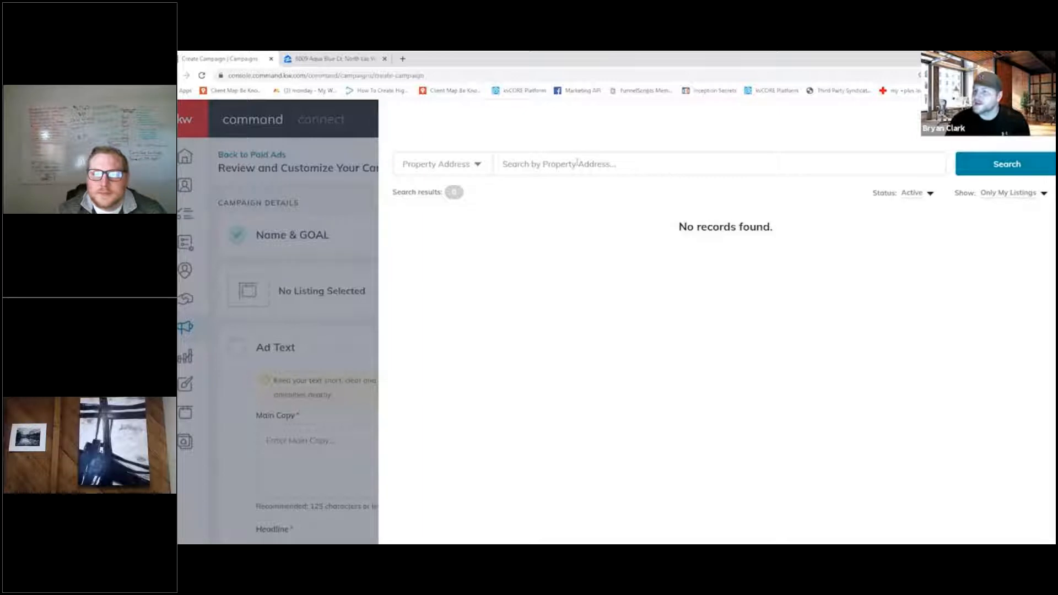
- Search all active listings for the copied property address and select the matching listing for the campaign
left_click(1020, 192)
left_click(1008, 212)
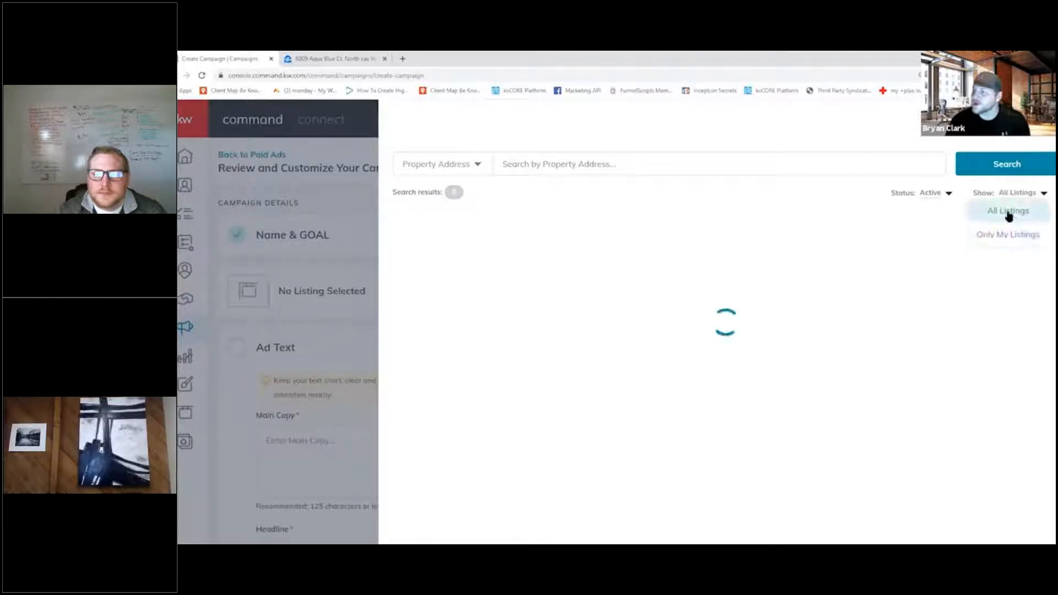
left_click(656, 156)
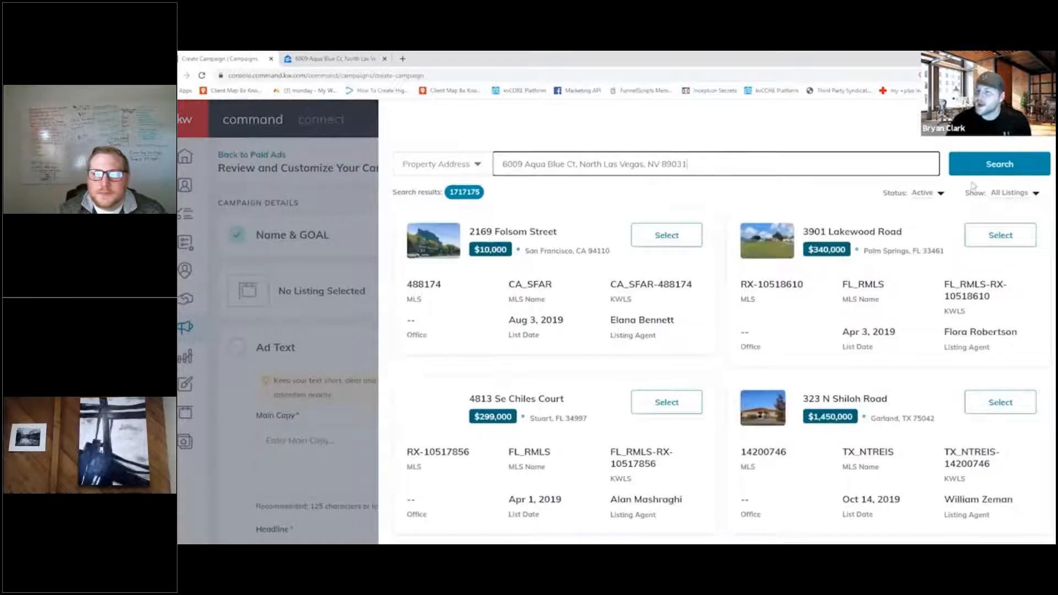
key("Return")
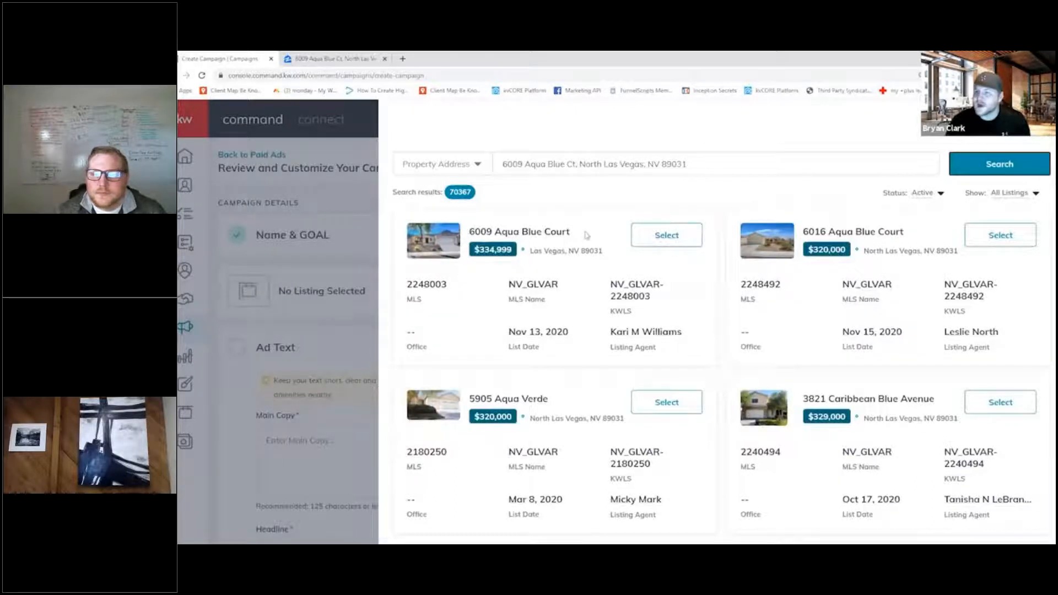
left_click(667, 235)
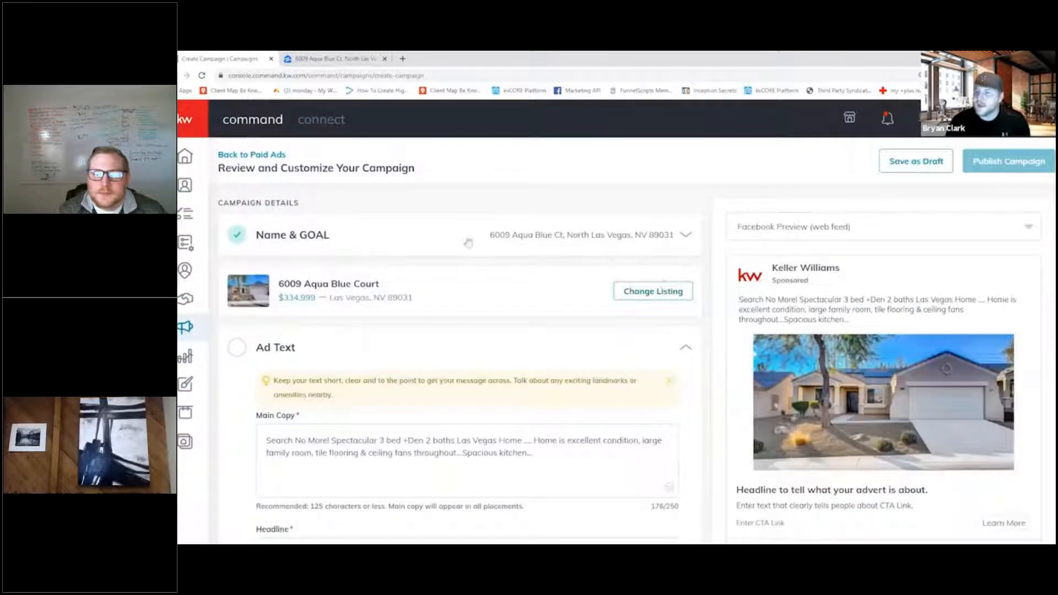
- Review the ad text fields and highlight the pre-filled main copy to read it
scroll(547, 288, "down", 4)
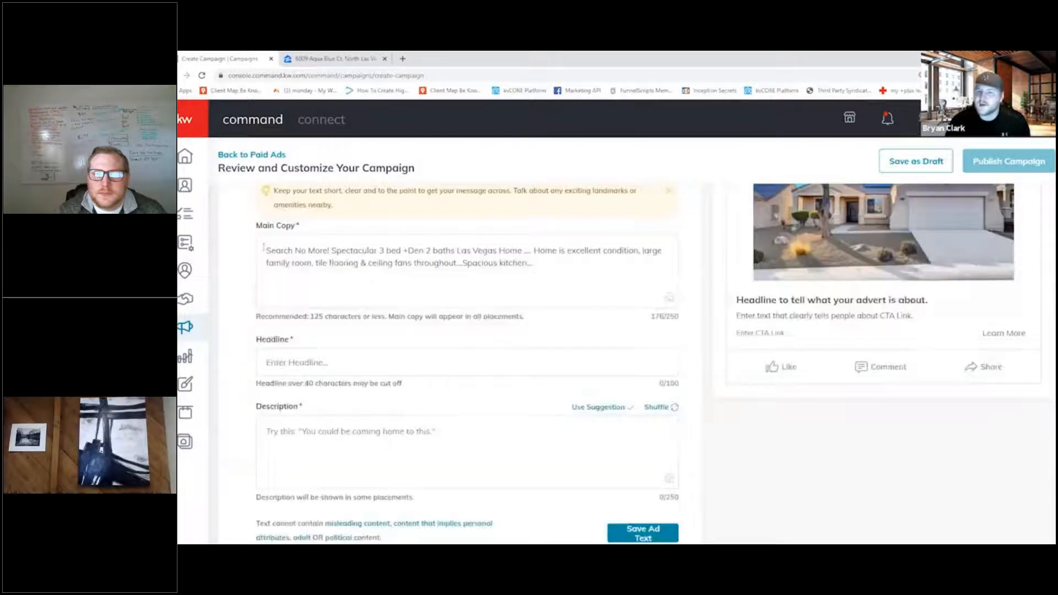
scroll(277, 241, "down", 2)
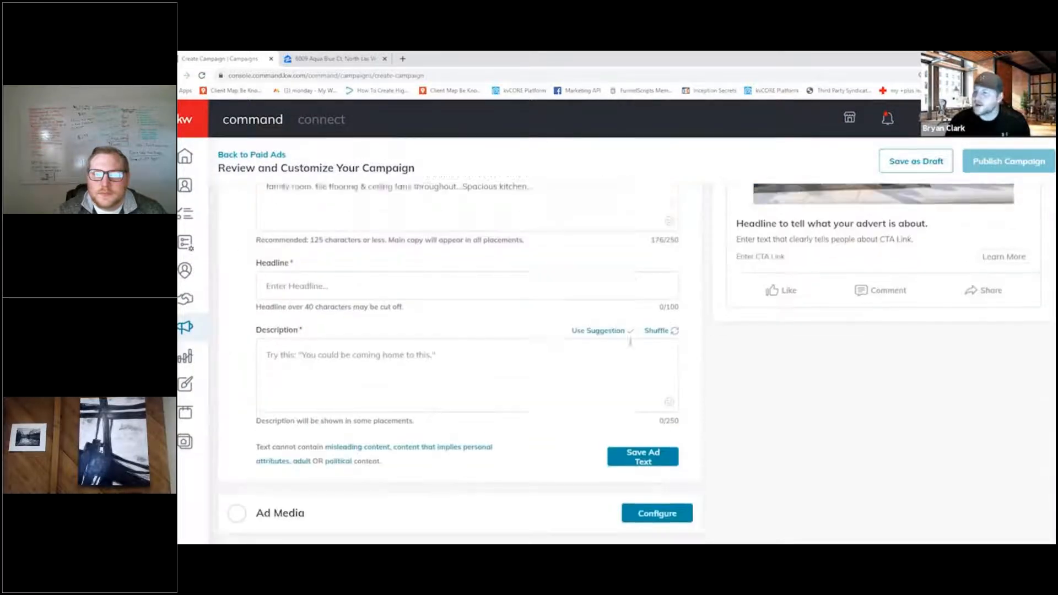
scroll(290, 368, "up", 4)
left_click_drag(266, 389, 549, 411)
left_click(546, 419)
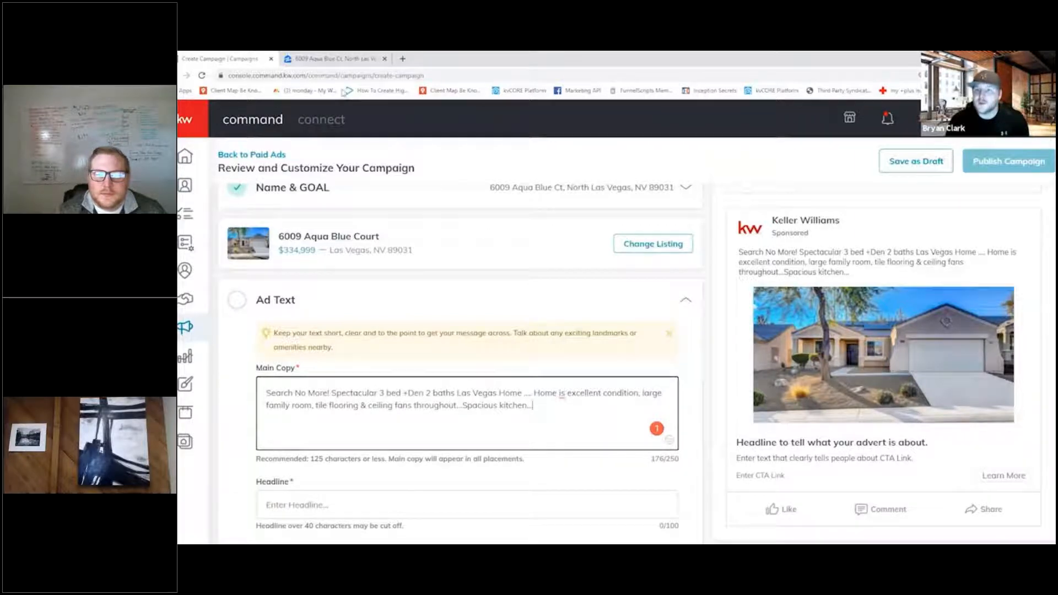
- Check the property's bedrooms, bathrooms and square footage on its Zillow page and return to the campaign's ad text
left_click(351, 59)
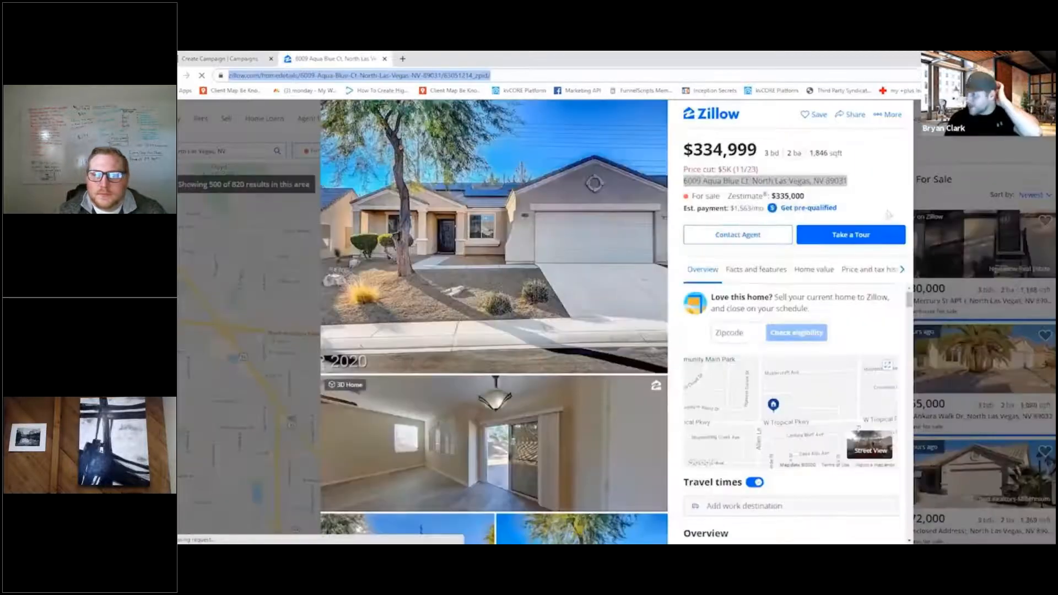
left_click(867, 202)
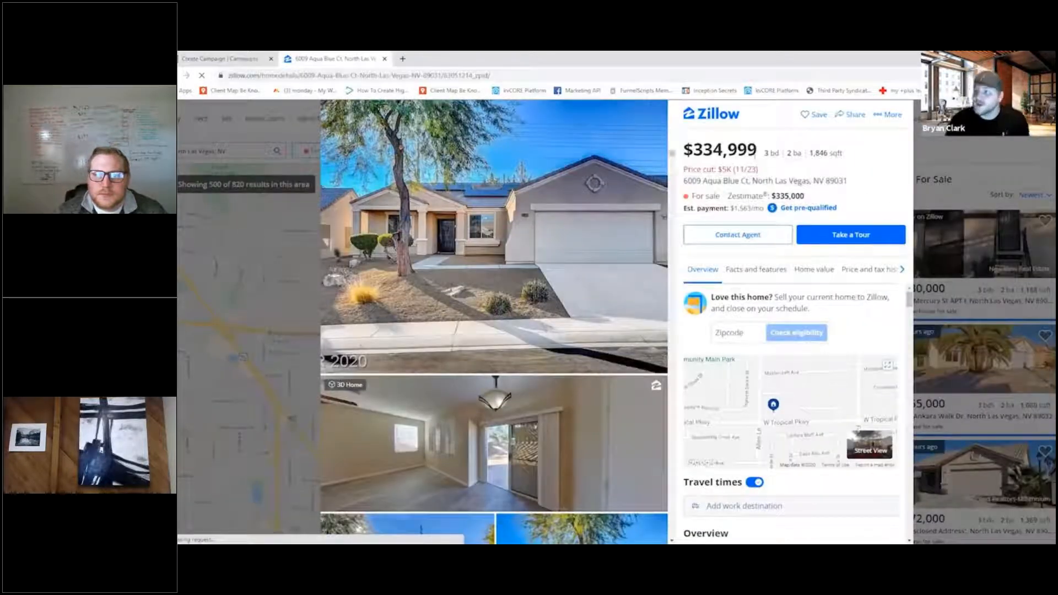
left_click_drag(765, 154, 810, 156)
left_click(814, 162)
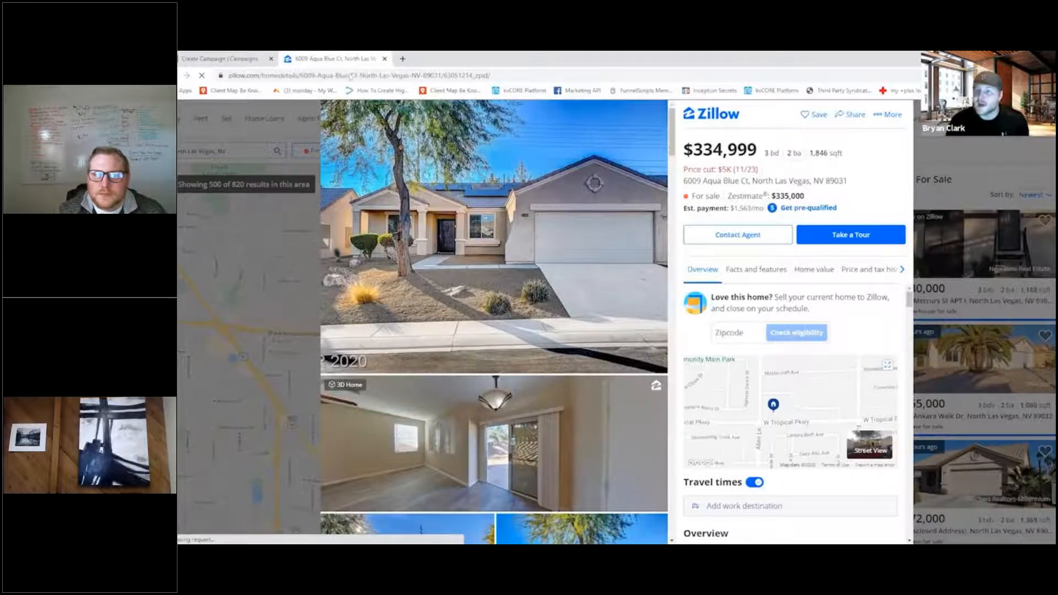
left_click(213, 57)
scroll(405, 471, "down", 3)
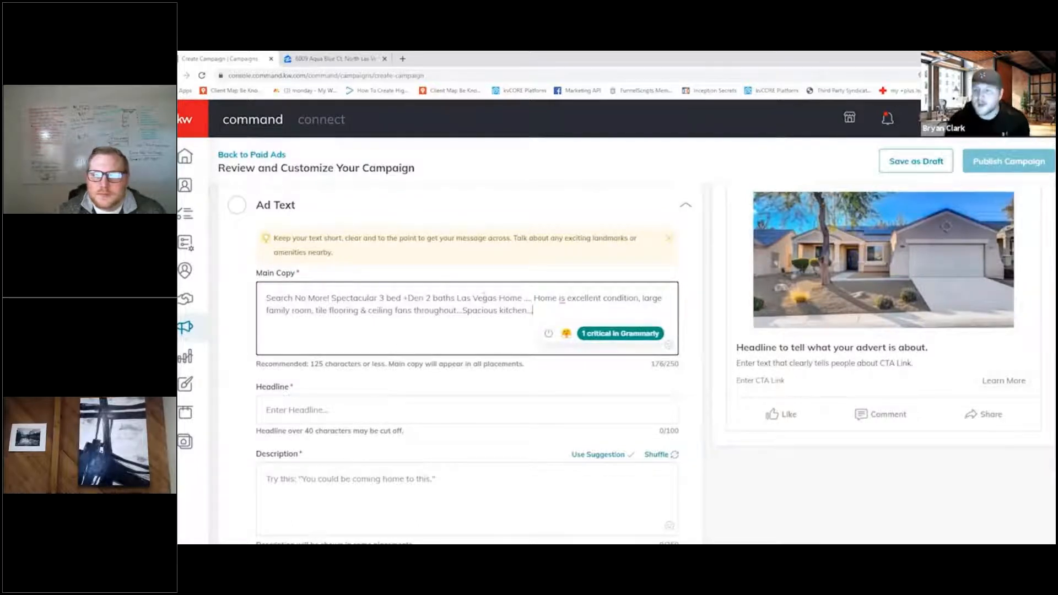
scroll(399, 407, "down", 2)
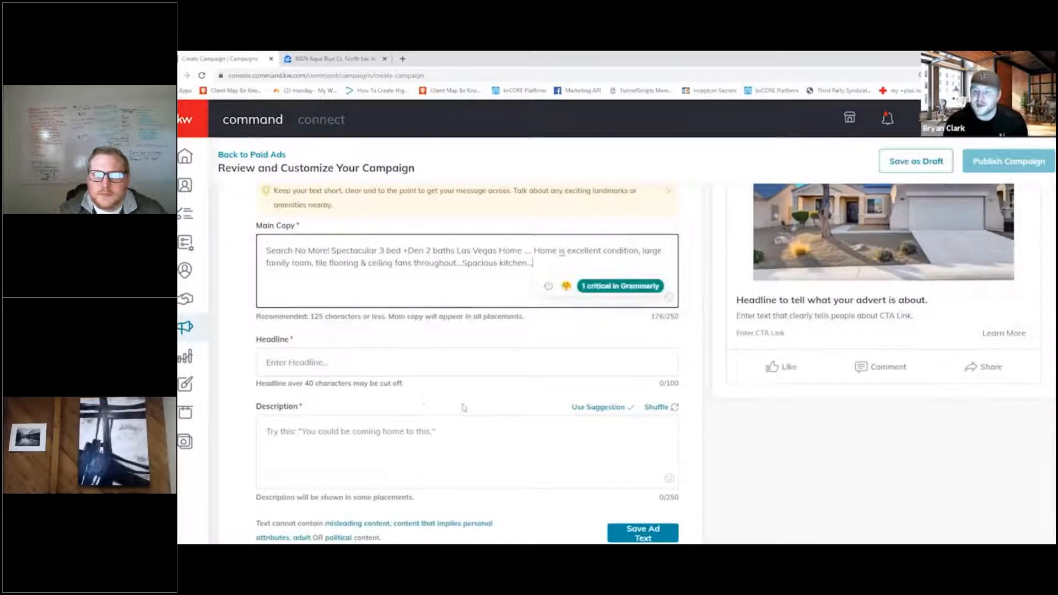
scroll(462, 407, "up", 4)
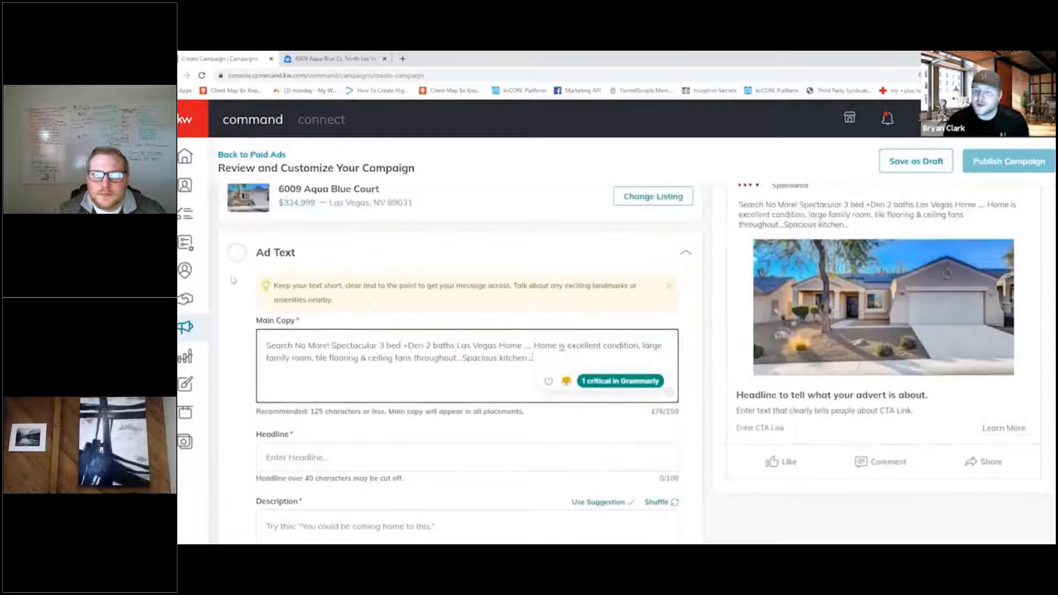
- Review the main copy, headline and description fields of the ad text along with the Facebook web feed preview
scroll(368, 208, "down", 4)
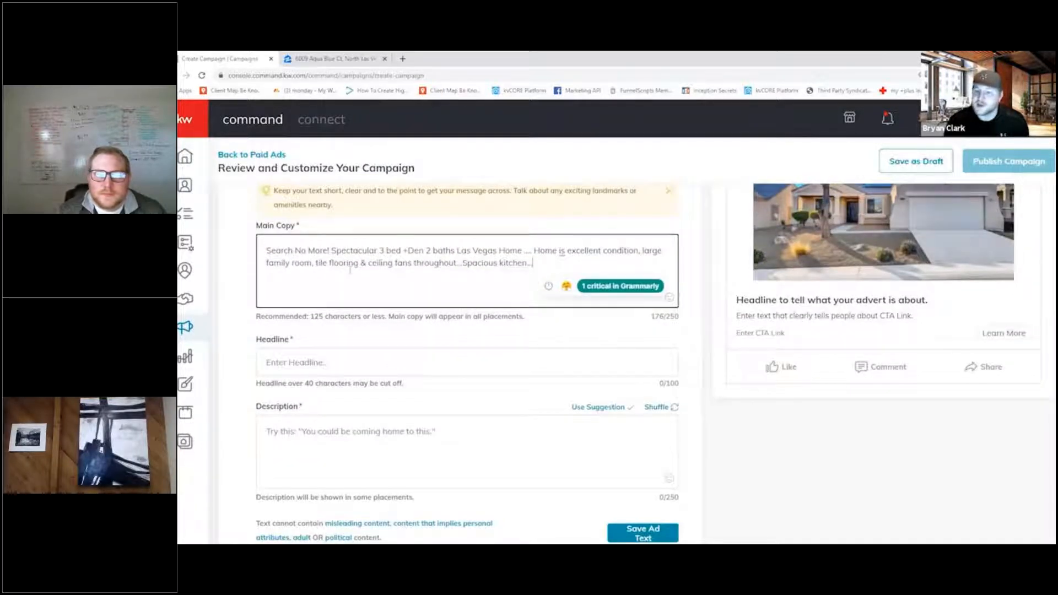
scroll(288, 316, "down", 2)
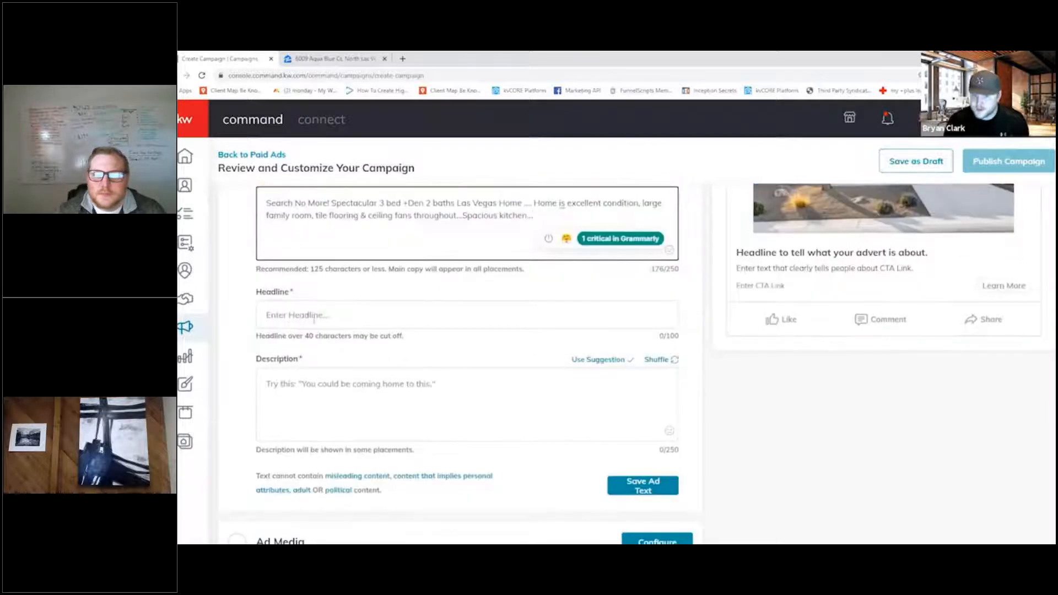
scroll(329, 309, "down", 2)
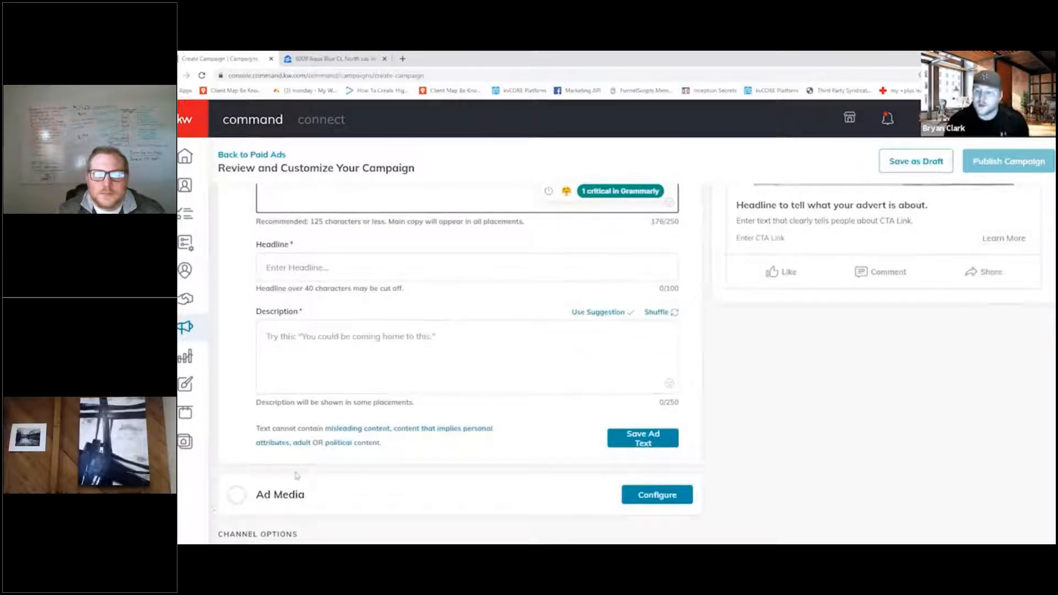
scroll(326, 485, "up", 4)
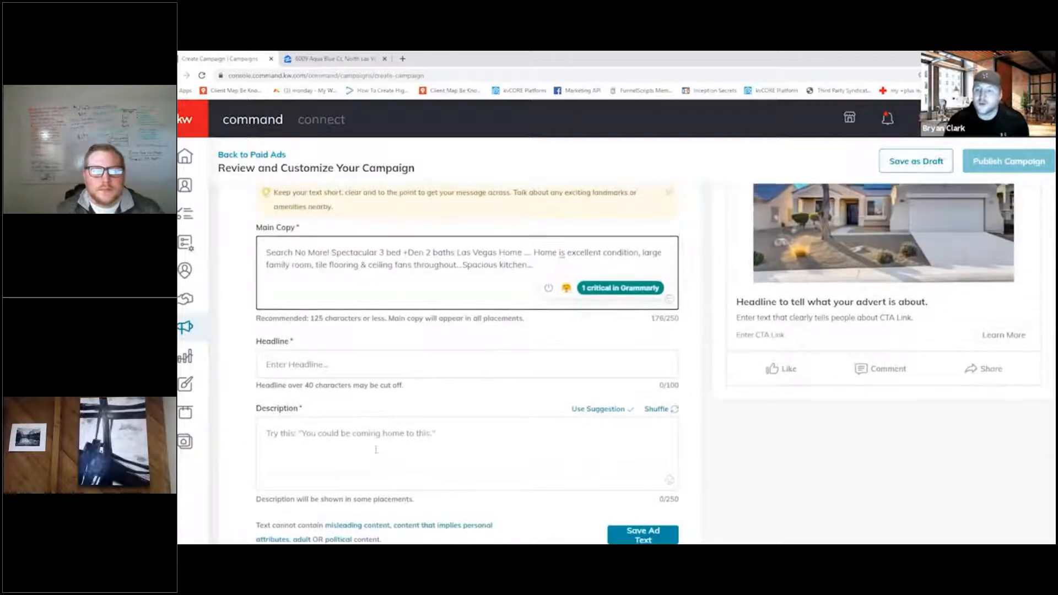
scroll(376, 450, "up", 4)
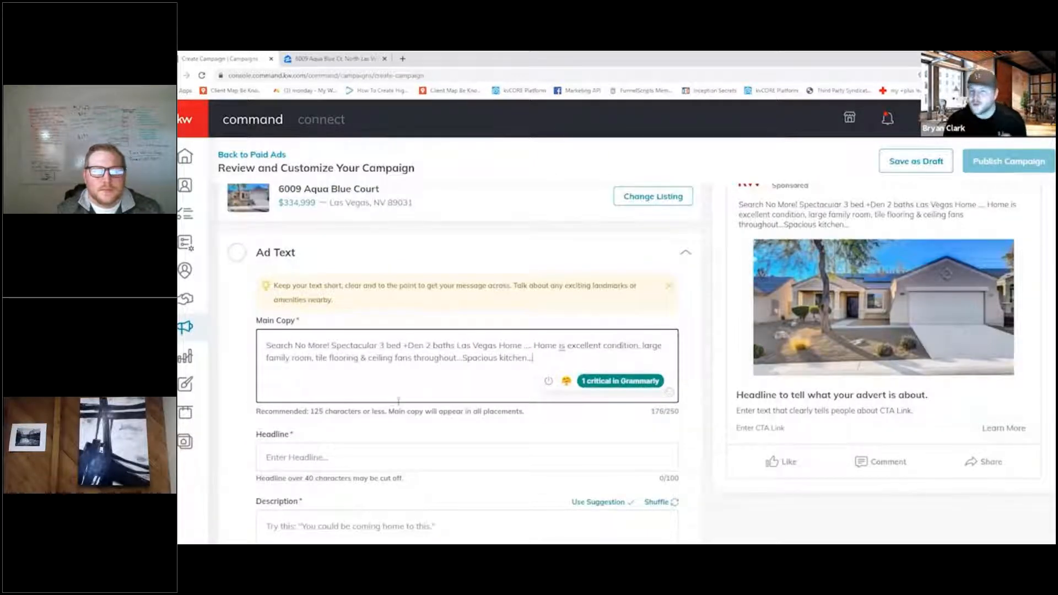
scroll(920, 409, "up", 4)
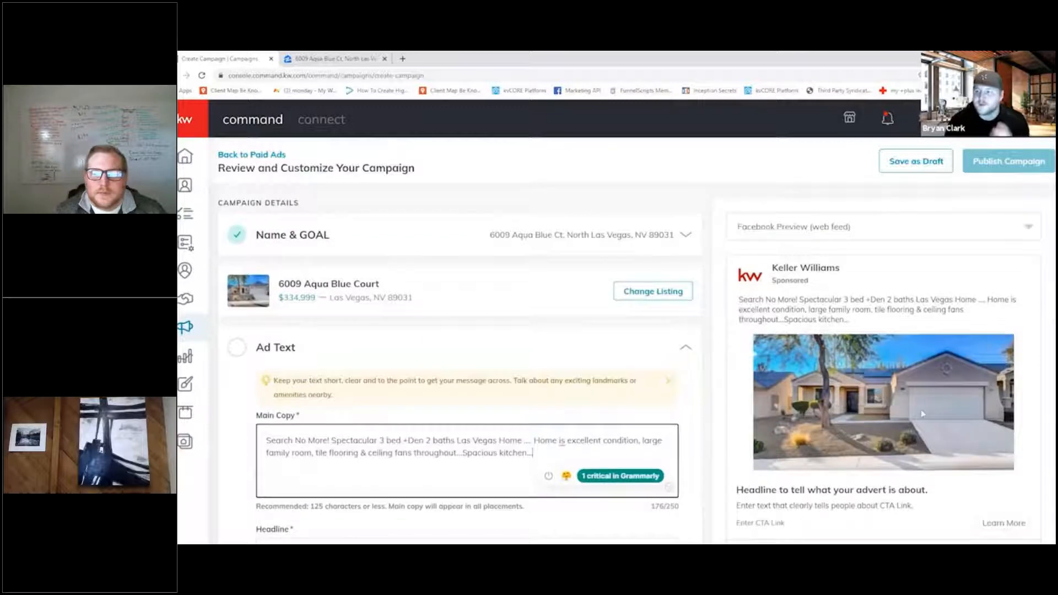
- Open the ad media settings and add the listing's covered front entry photo with the ornate door to the ad
scroll(334, 467, "down", 11)
scroll(334, 468, "down", 4)
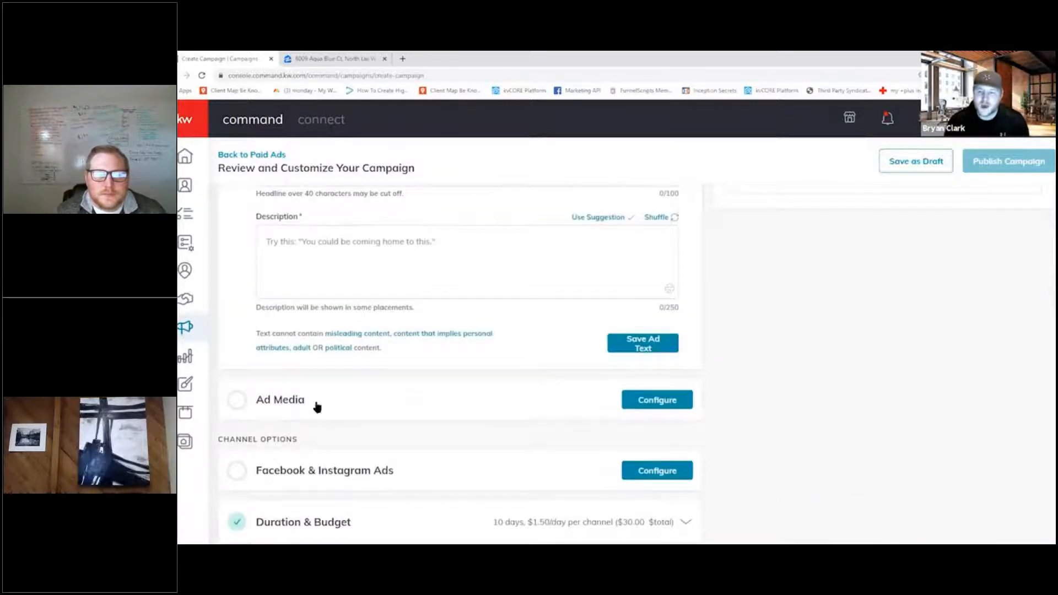
left_click(666, 402)
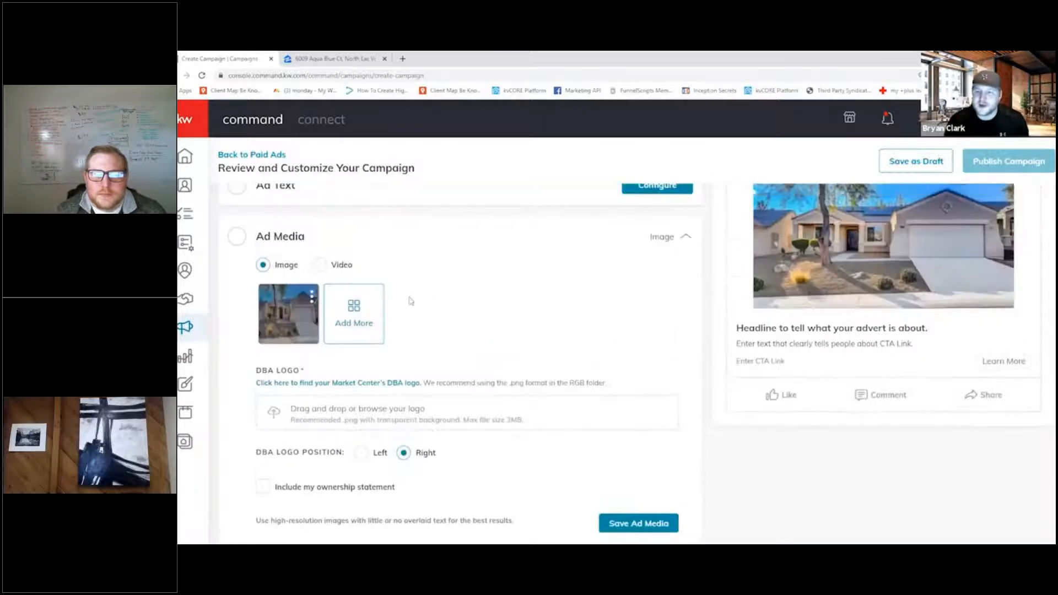
left_click(356, 318)
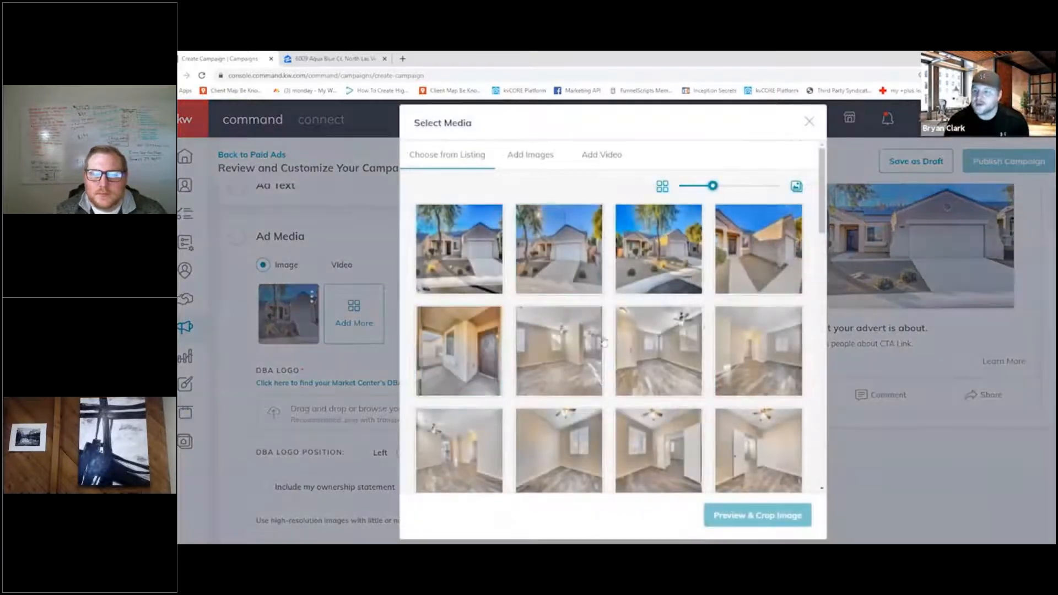
scroll(463, 322, "down", 1)
left_click(462, 322)
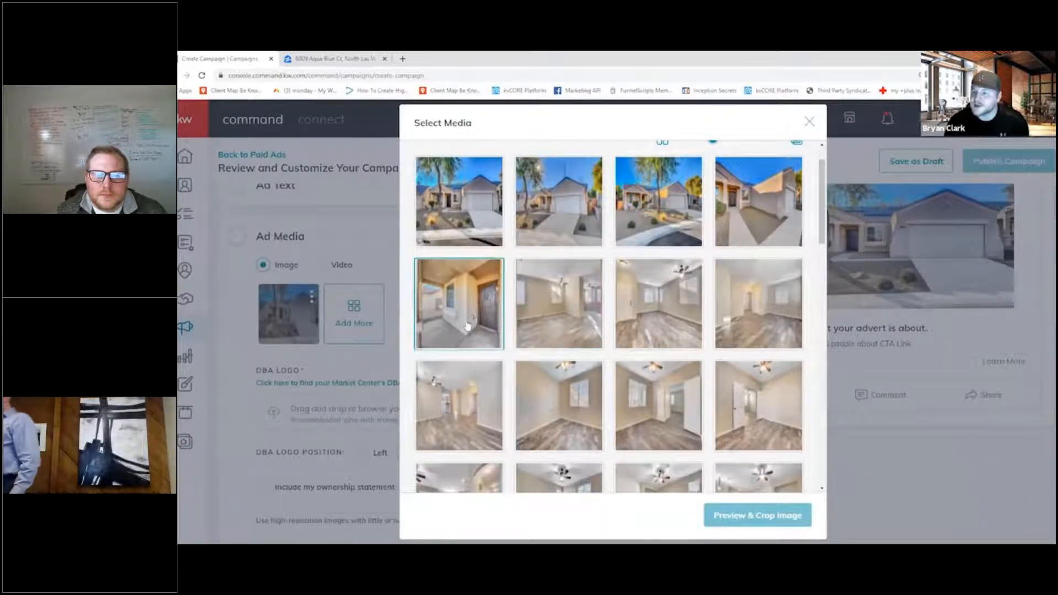
left_click(467, 325)
left_click(776, 524)
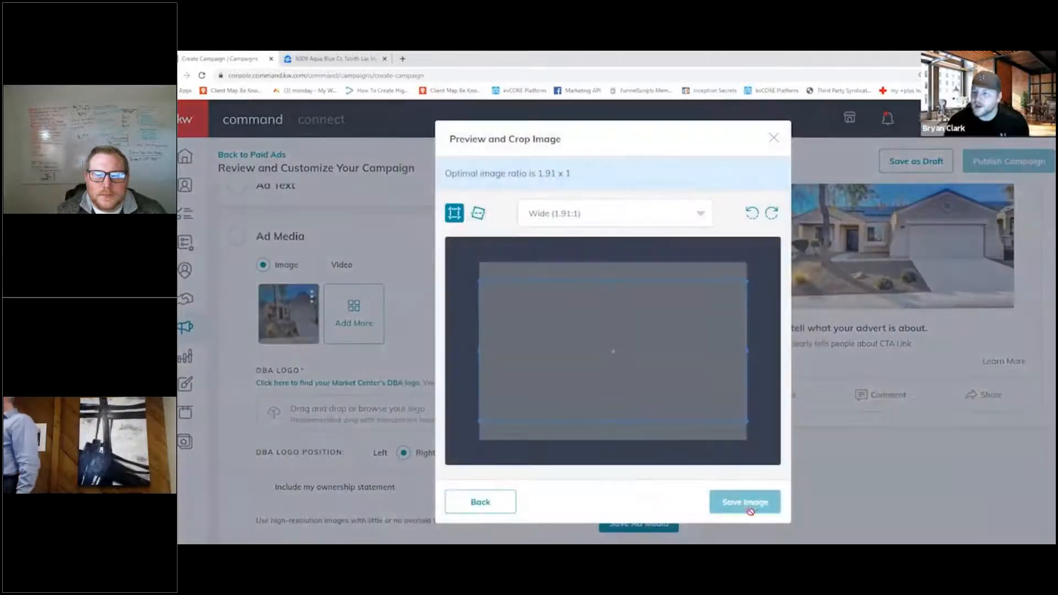
left_click(745, 502)
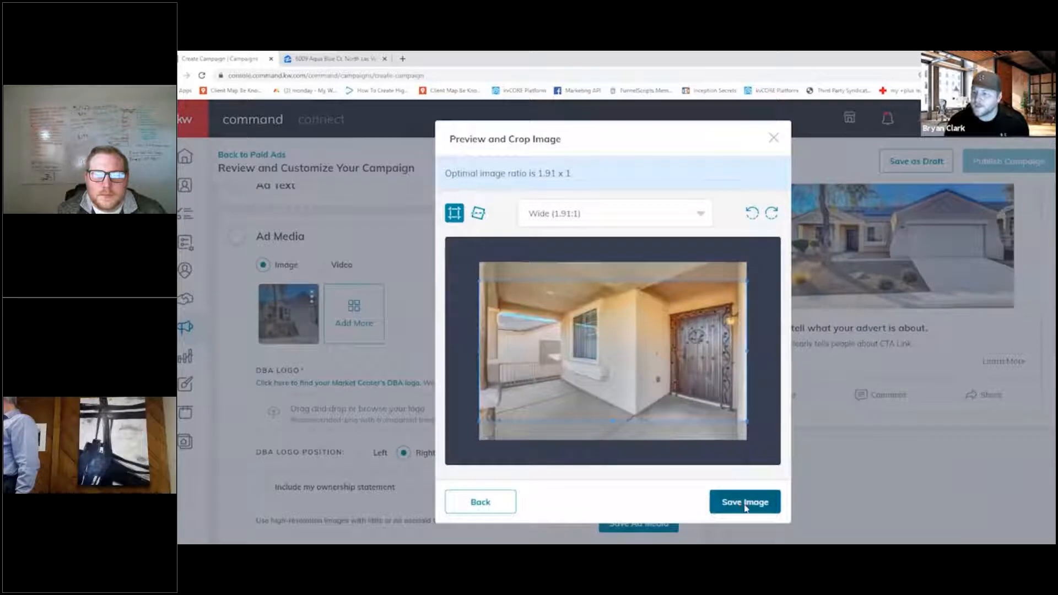
- Add the listing photo of the empty living room directly after the front entry photo as another ad image
left_click(420, 325)
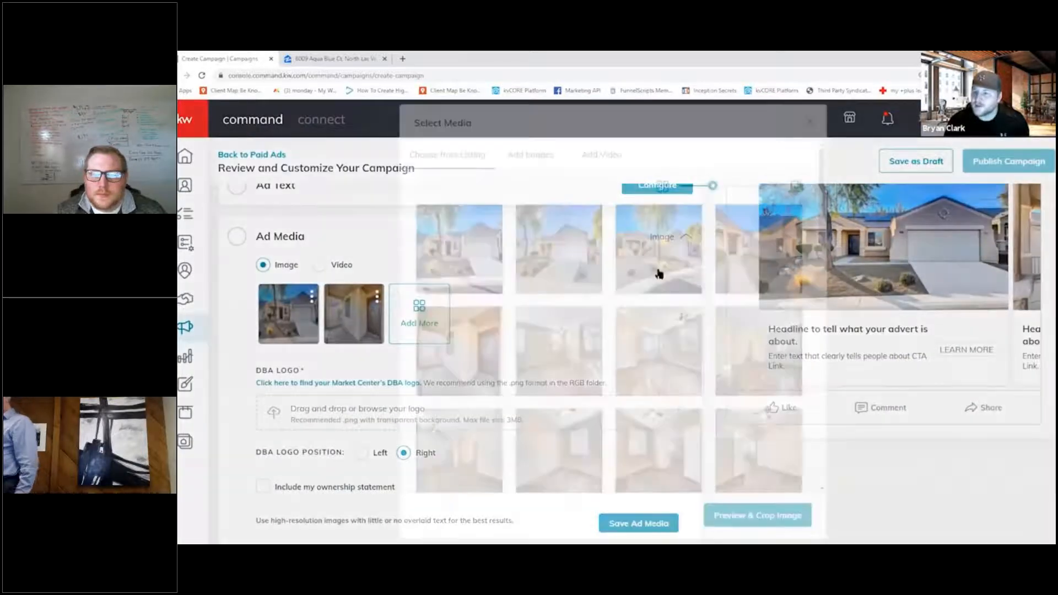
scroll(725, 267, "down", 2)
left_click(499, 248)
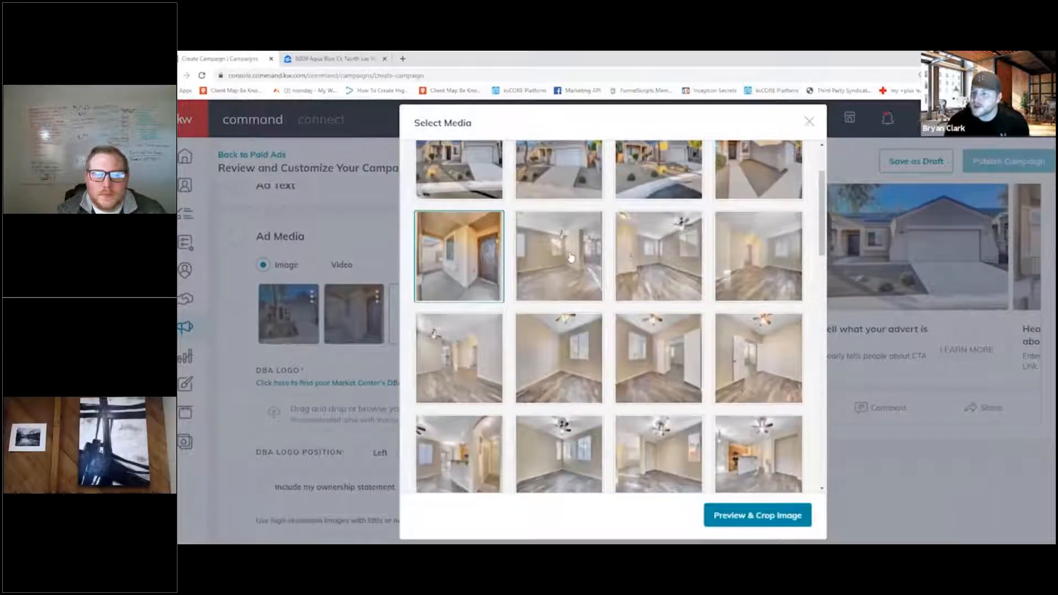
left_click(554, 283)
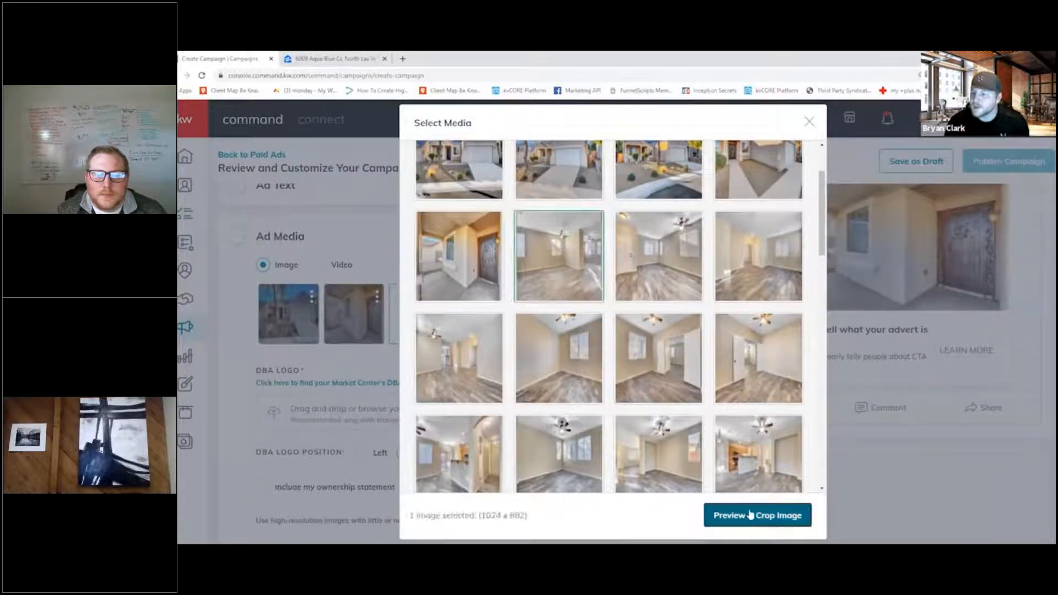
left_click(750, 514)
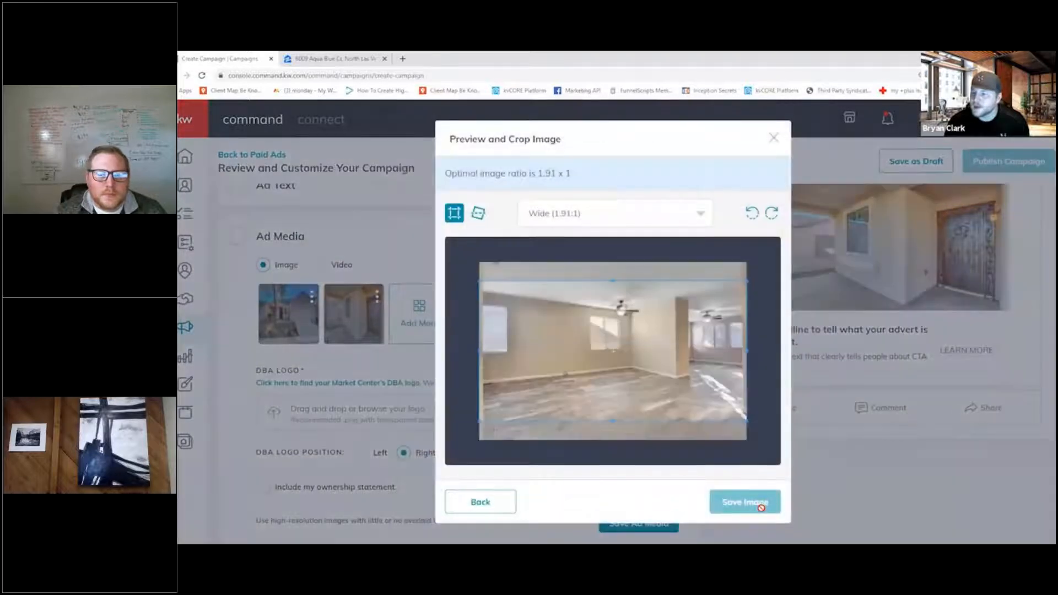
left_click(744, 501)
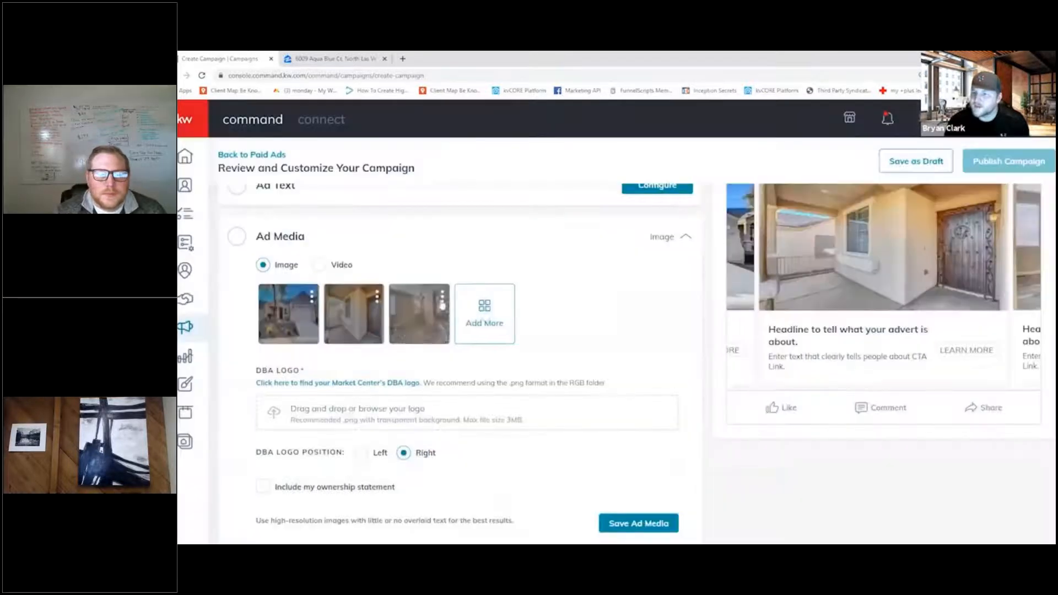
- Add the listing photo of the ceiling-fan living area that looks toward the kitchen counter as another ad image
left_click(483, 313)
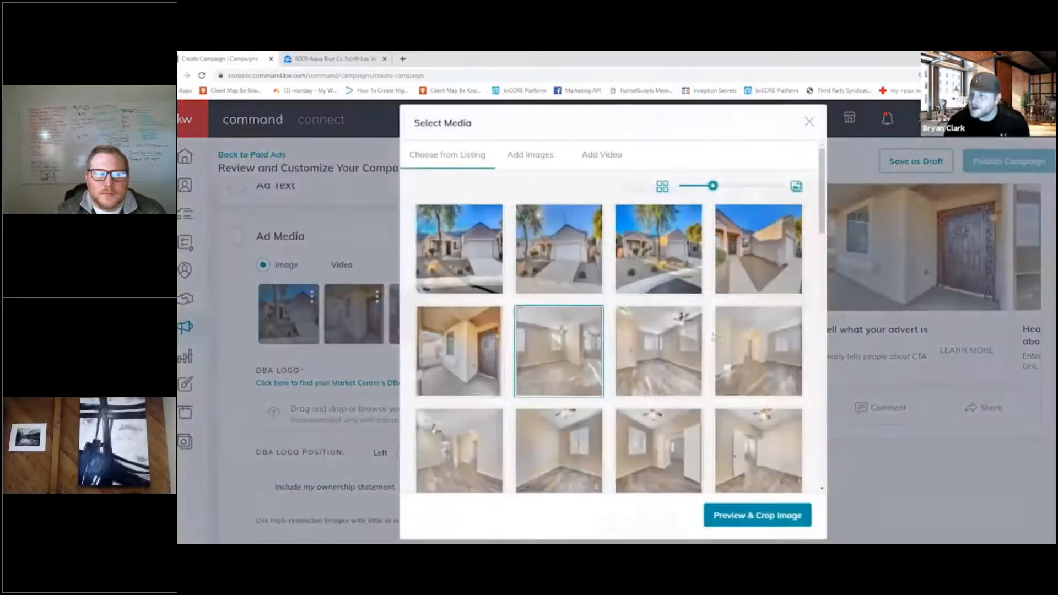
scroll(573, 279, "down", 5)
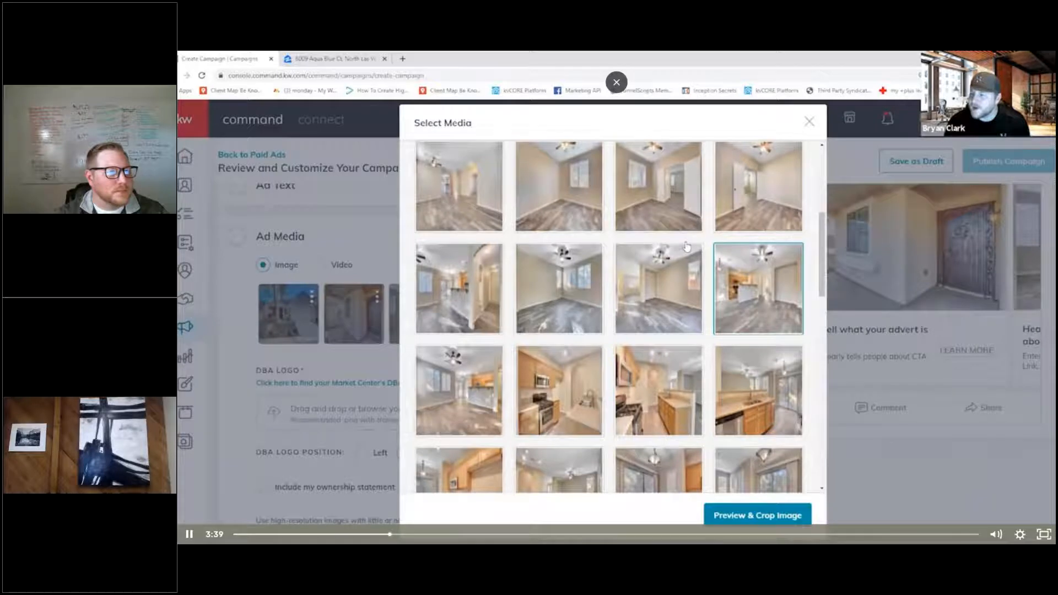
scroll(710, 237, "down", 2)
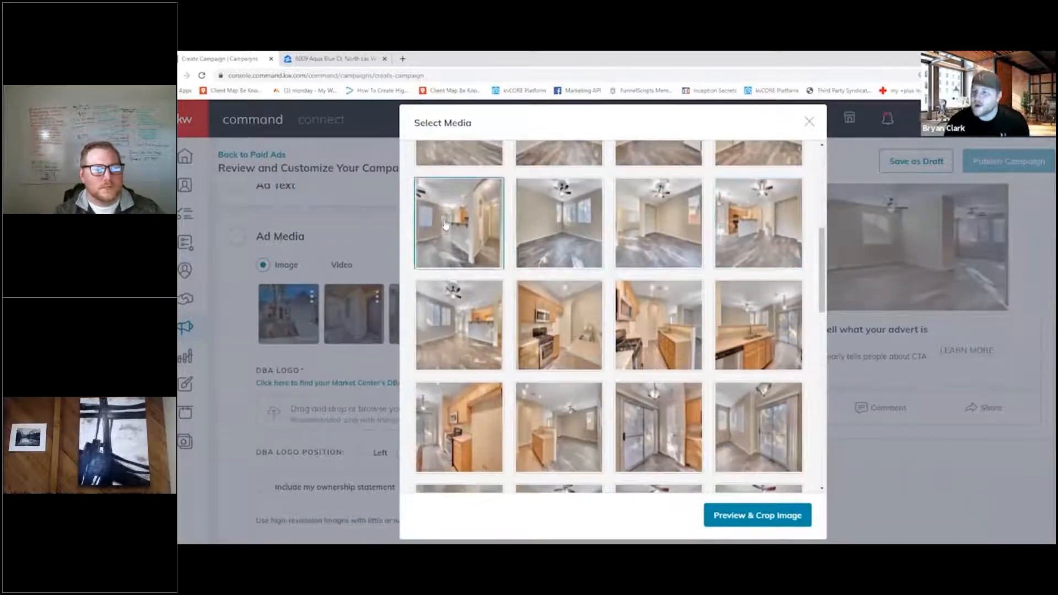
left_click(556, 240)
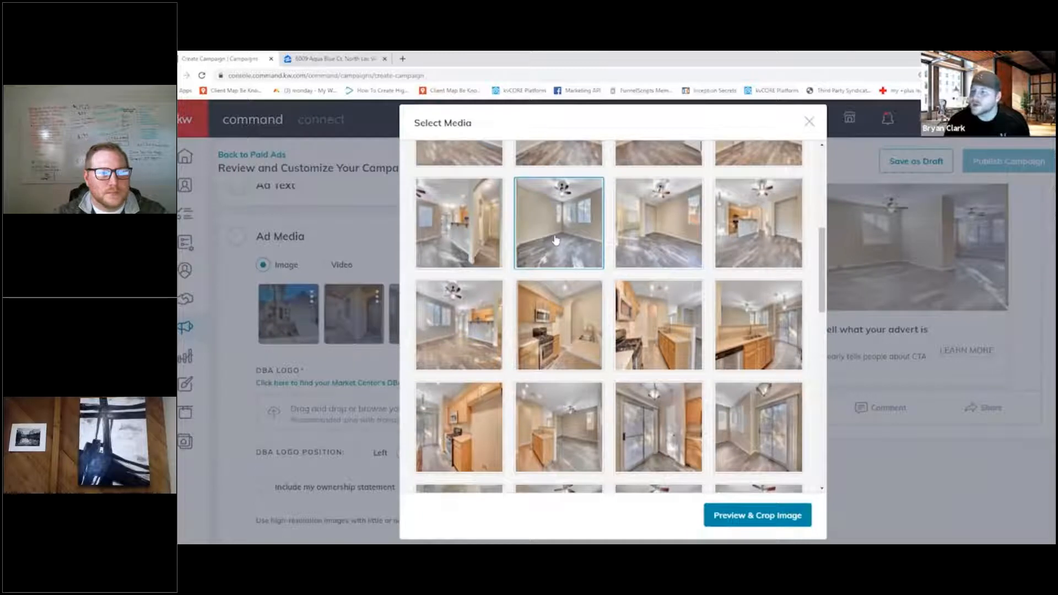
left_click(661, 237)
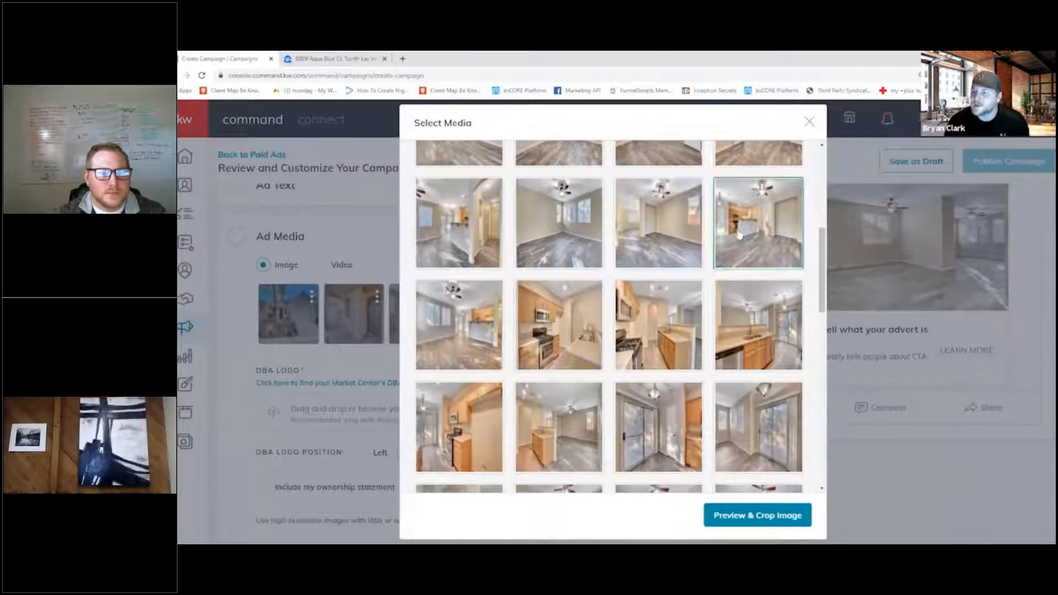
left_click(473, 328)
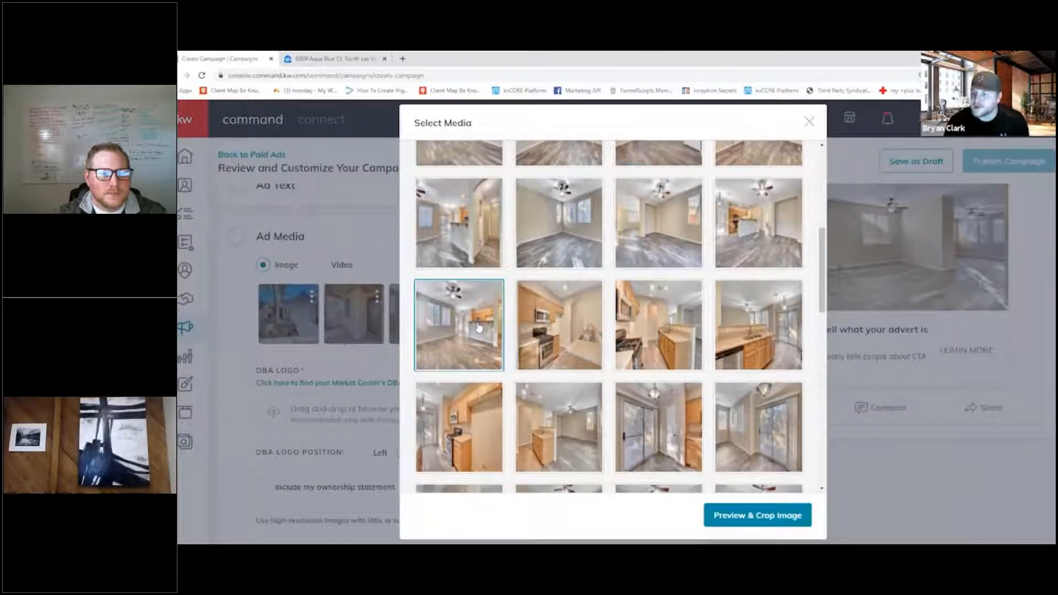
left_click(468, 332)
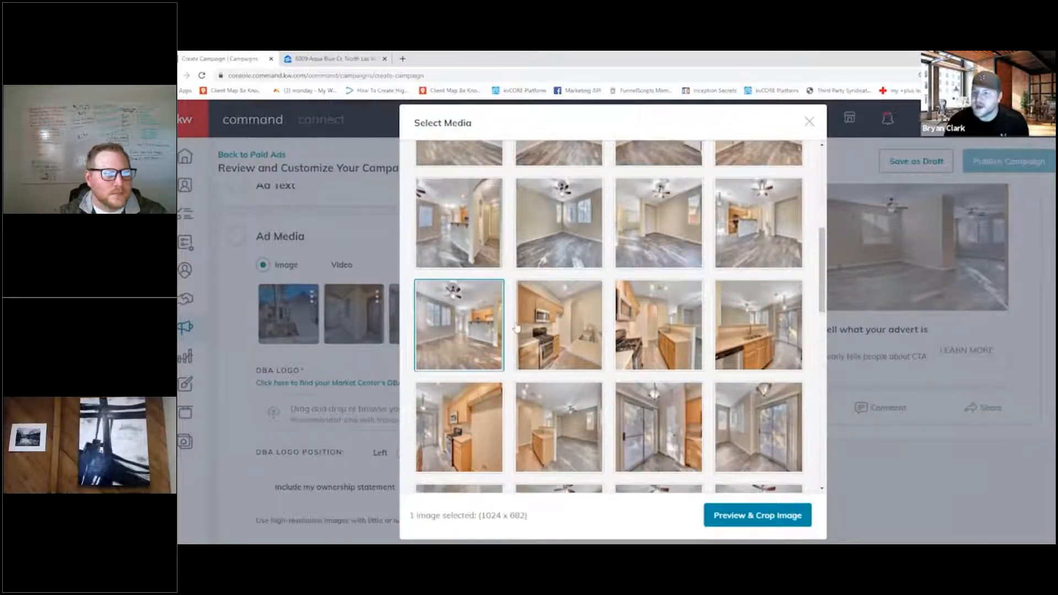
left_click(727, 515)
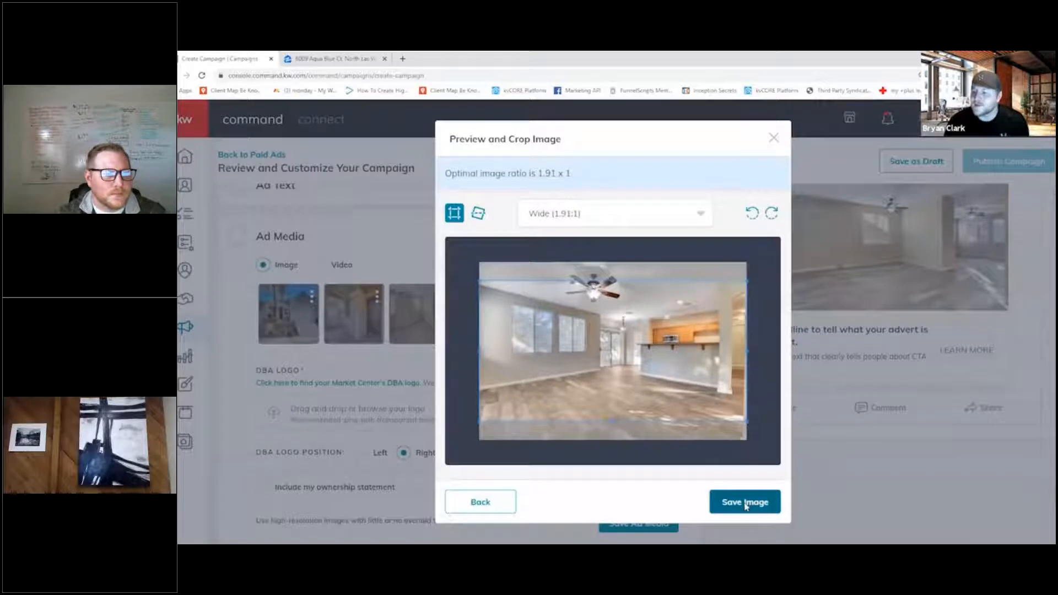
left_click(736, 502)
- Add the listing's kitchen photo with the stove, sink and archway as another ad image, shifting its wide crop slightly down
left_click(549, 315)
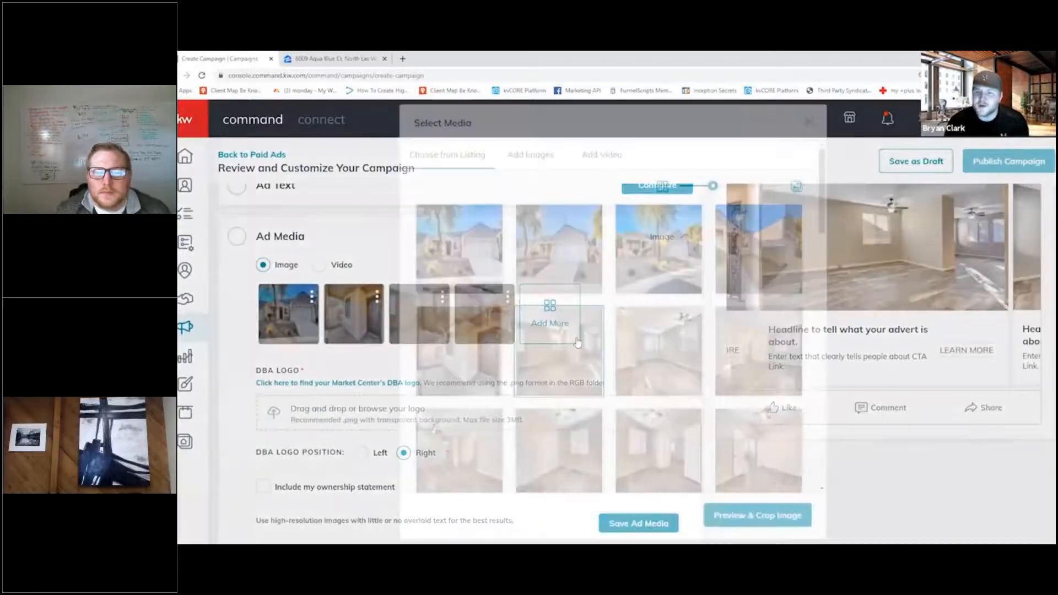
scroll(551, 309, "down", 5)
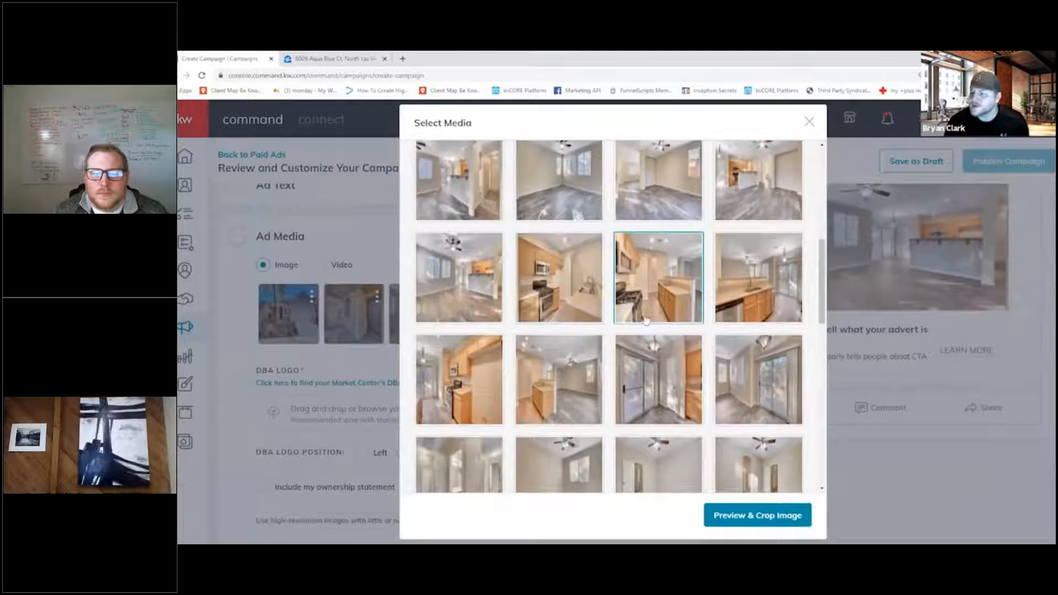
scroll(641, 322, "down", 1)
scroll(639, 323, "down", 4)
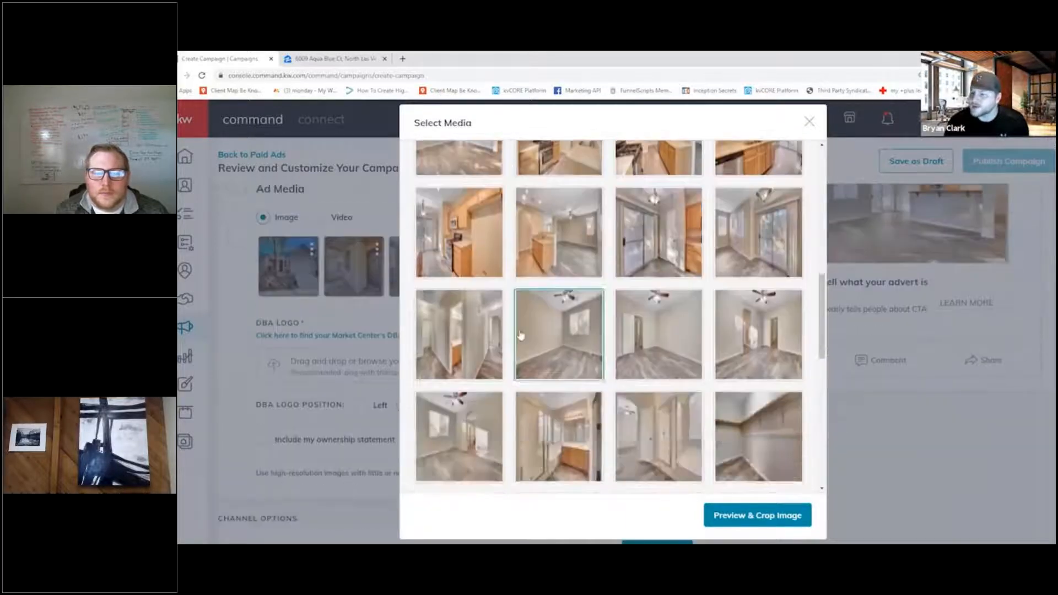
scroll(479, 344, "down", 5)
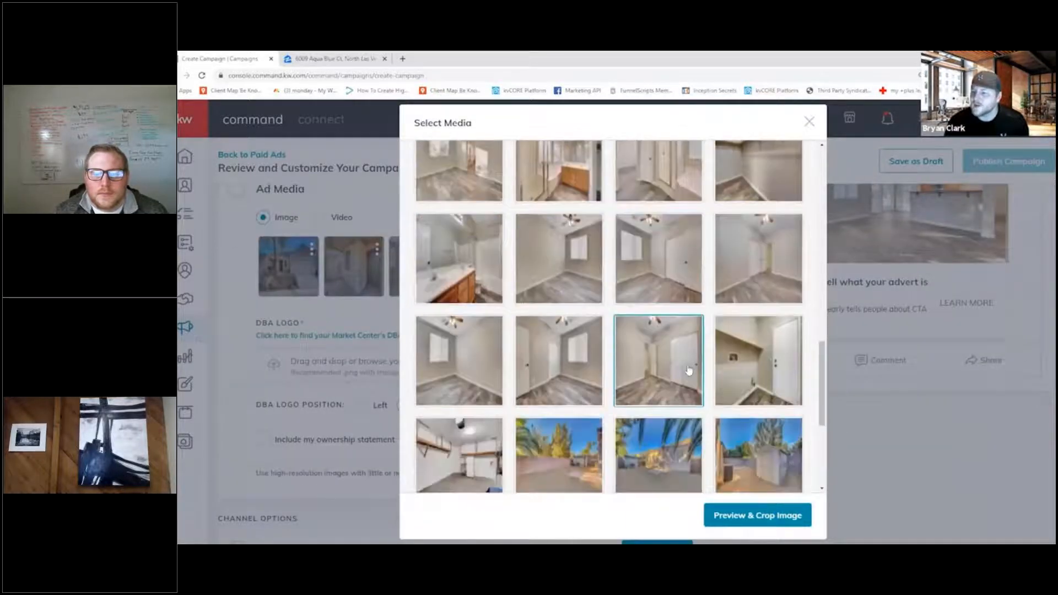
scroll(689, 398, "down", 1)
scroll(661, 389, "up", 5)
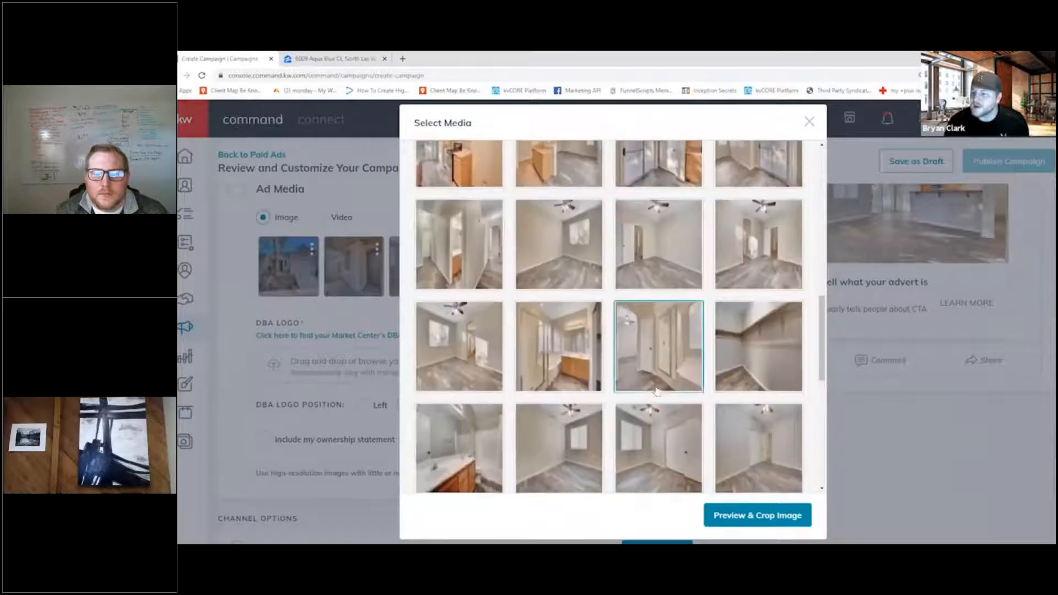
scroll(634, 378, "up", 3)
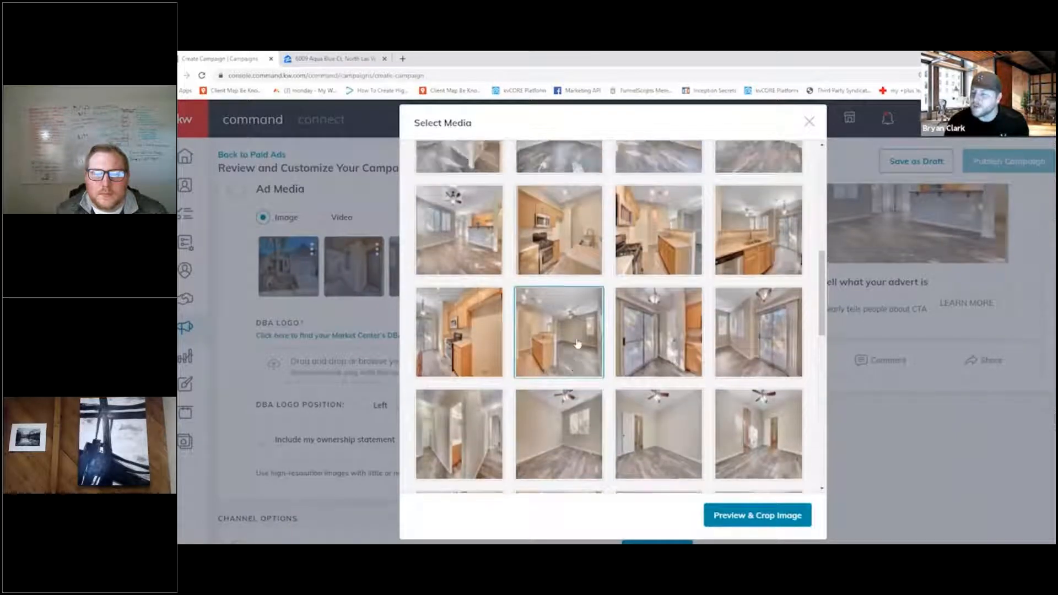
scroll(639, 306, "up", 1)
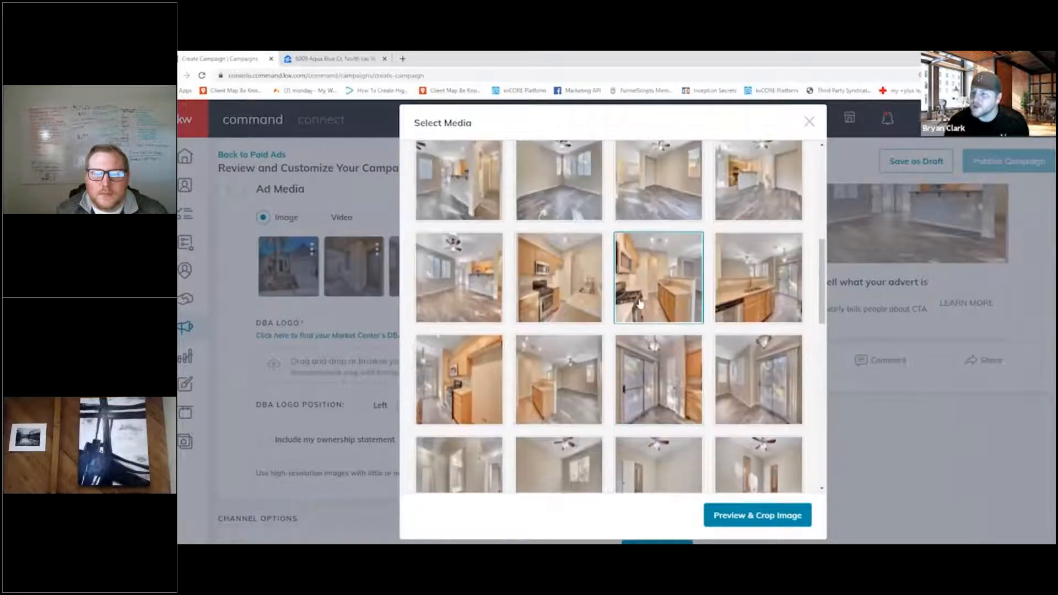
left_click(648, 301)
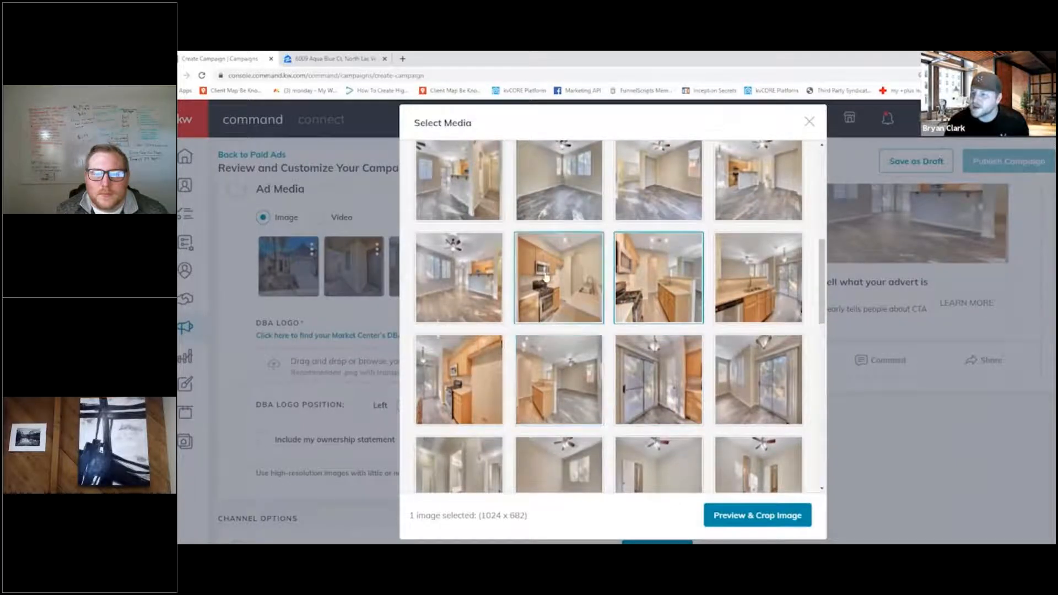
left_click(747, 514)
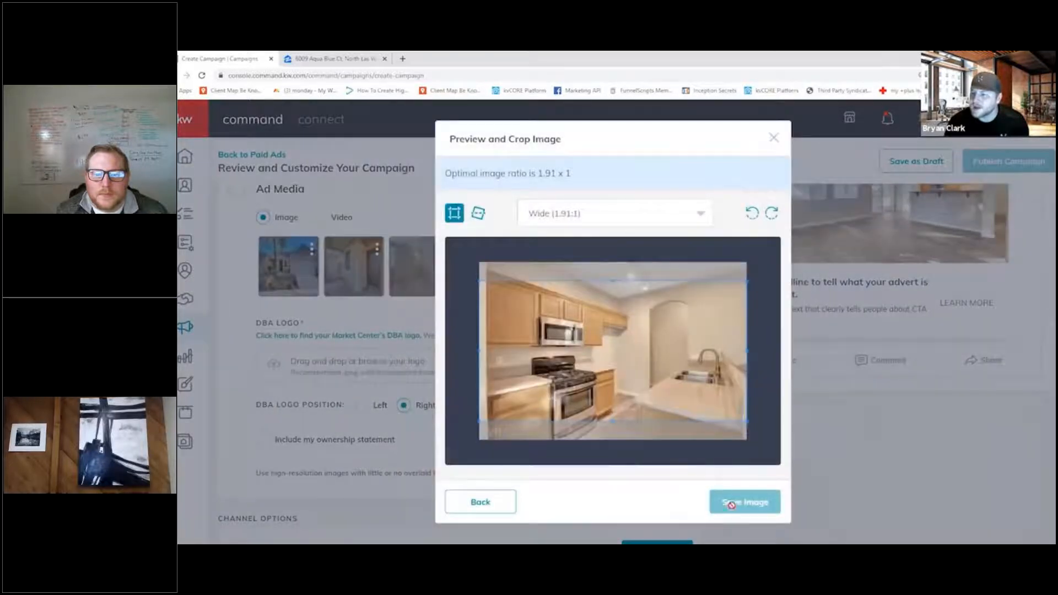
mouse_move(701, 400)
left_mouse_down()
mouse_move(703, 422)
mouse_move(705, 408)
left_mouse_up()
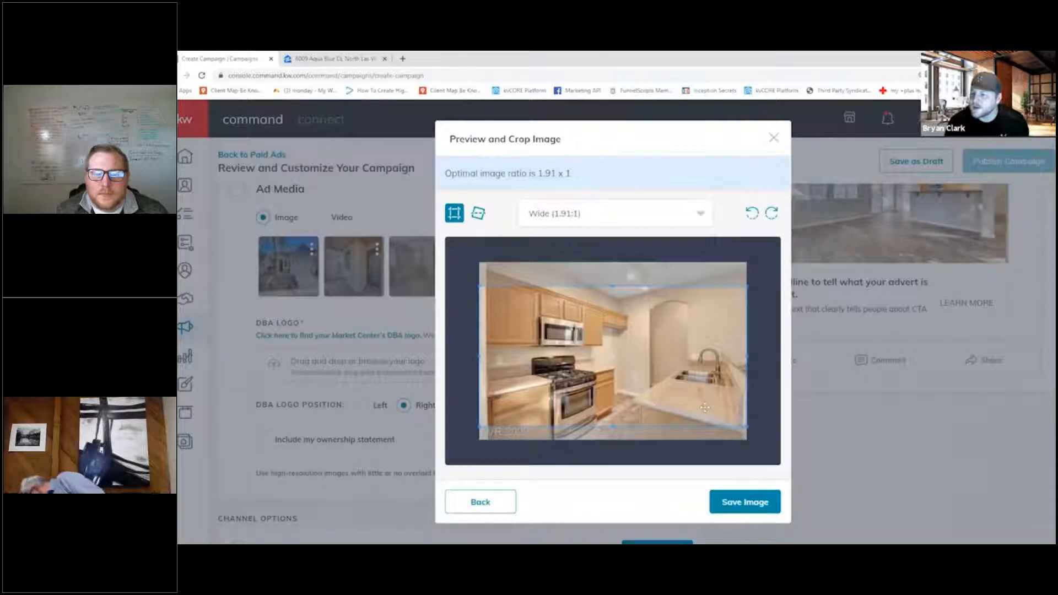
left_click(744, 502)
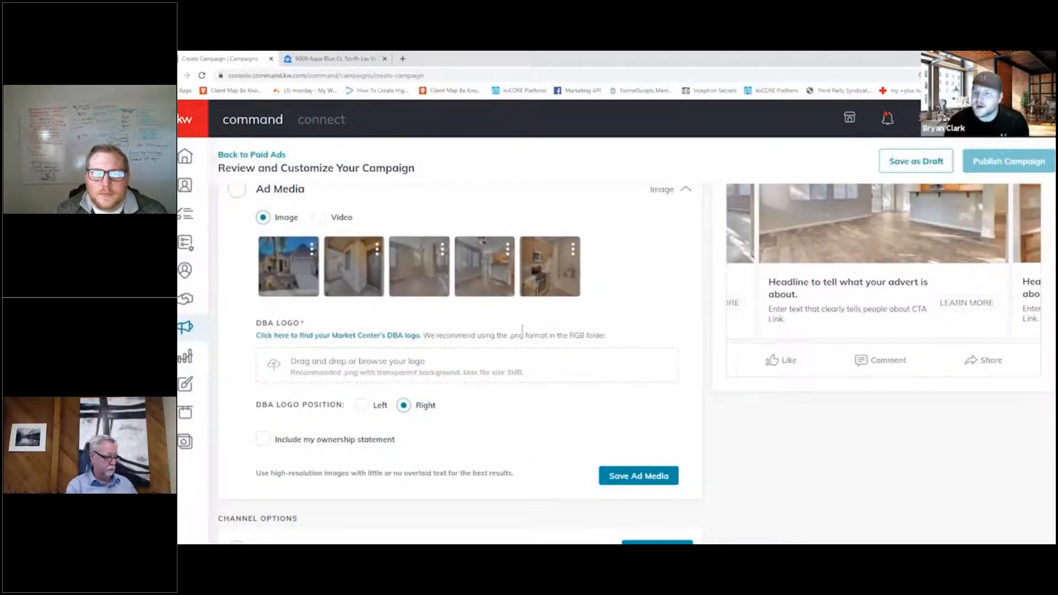
- Replace the third ad image, the empty living room, with the aerial solar-roof backyard photo and move it to the end of the image order
left_click(443, 251)
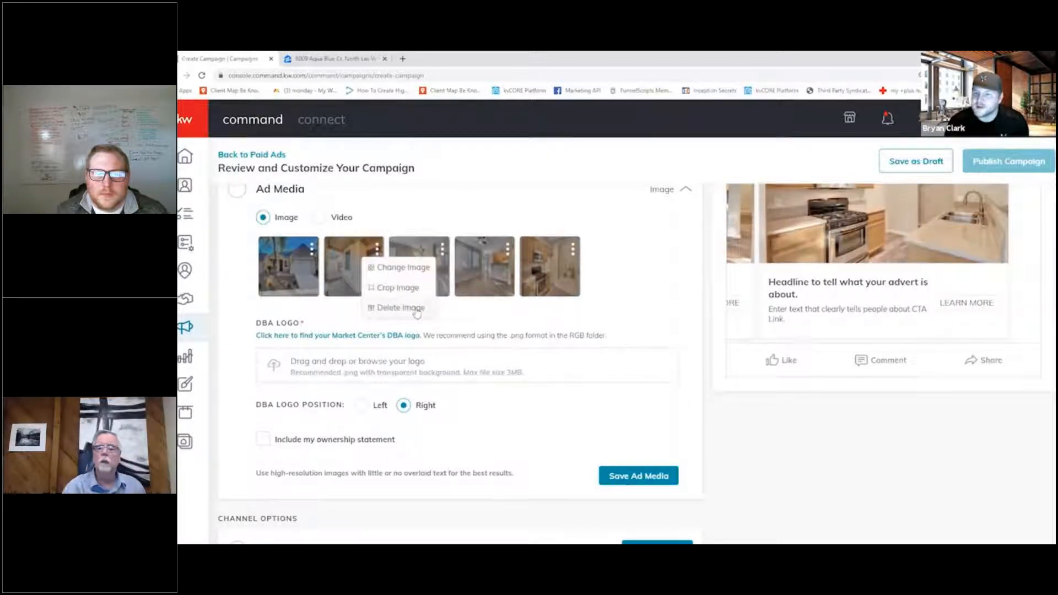
left_click(411, 267)
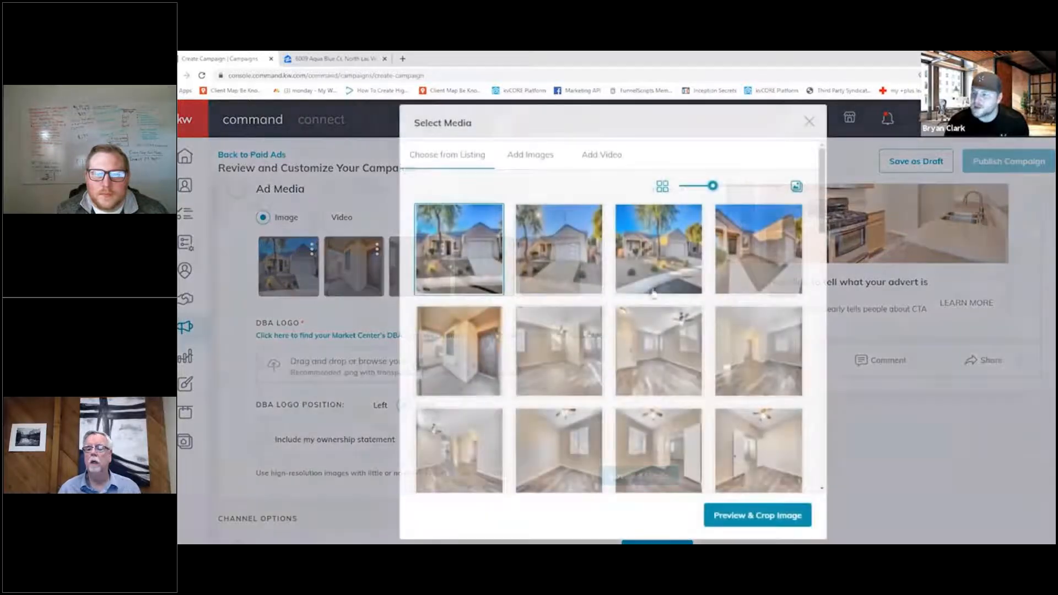
scroll(637, 292, "down", 15)
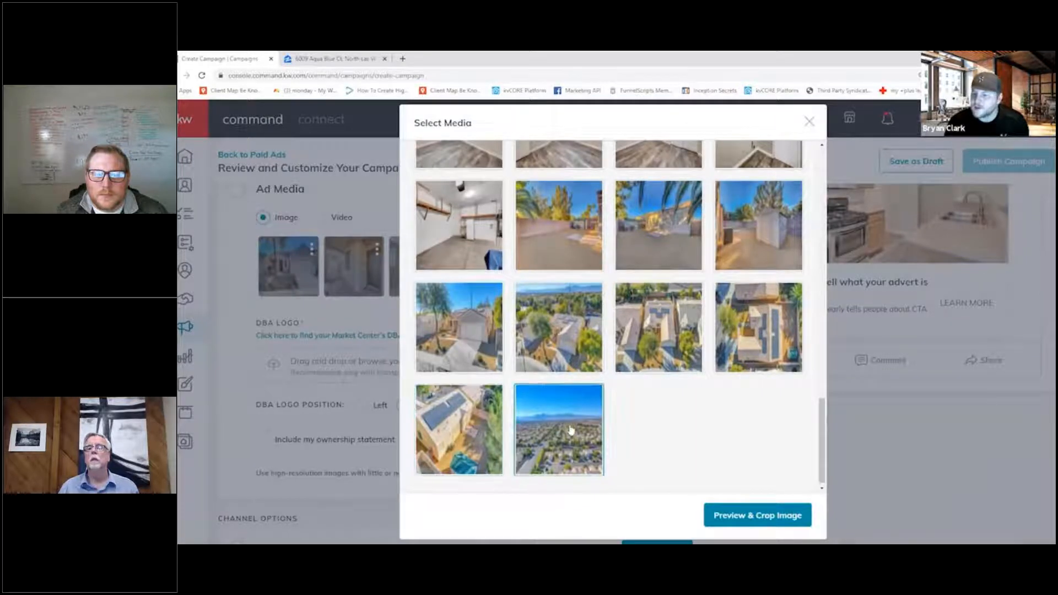
left_click(462, 423)
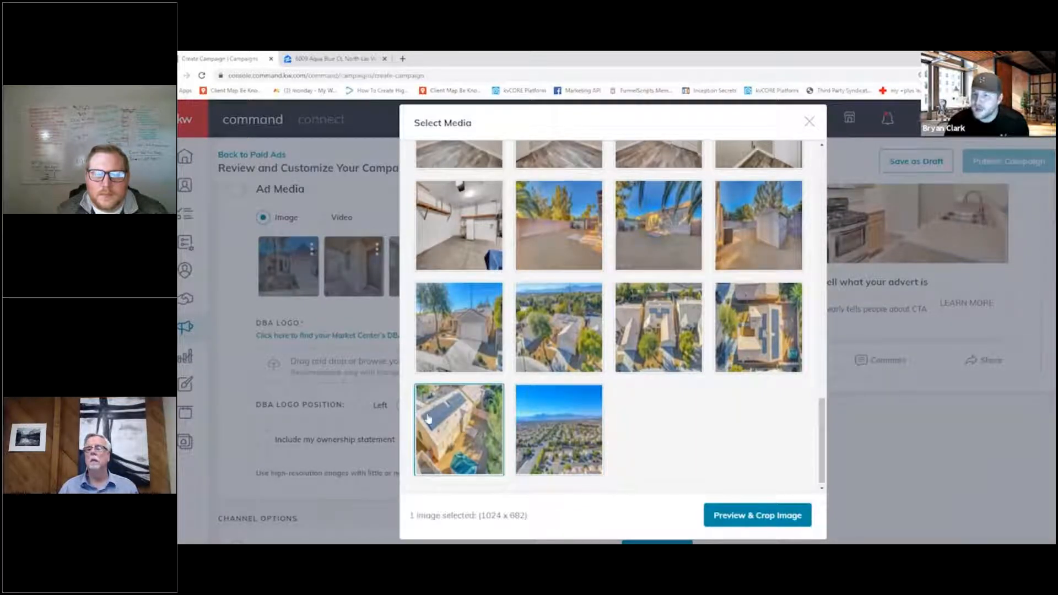
left_click(761, 521)
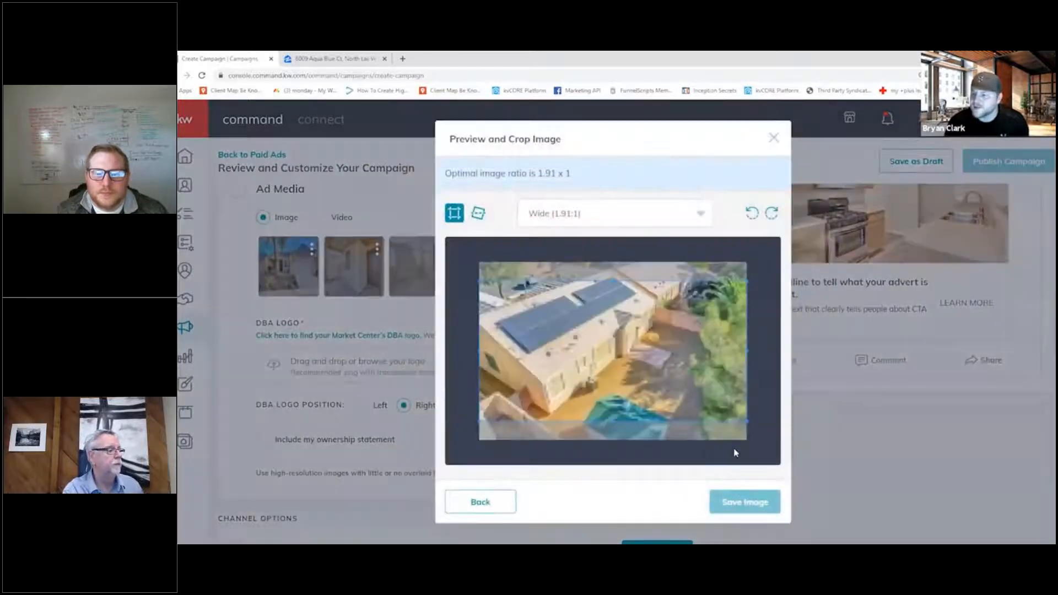
left_click(738, 508)
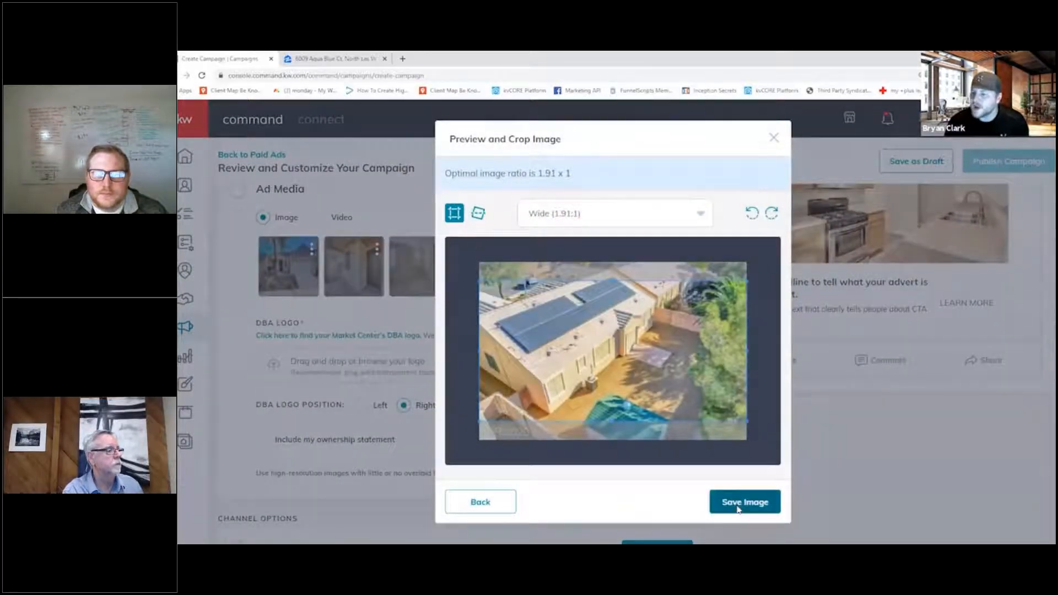
left_click_drag(415, 270, 545, 267)
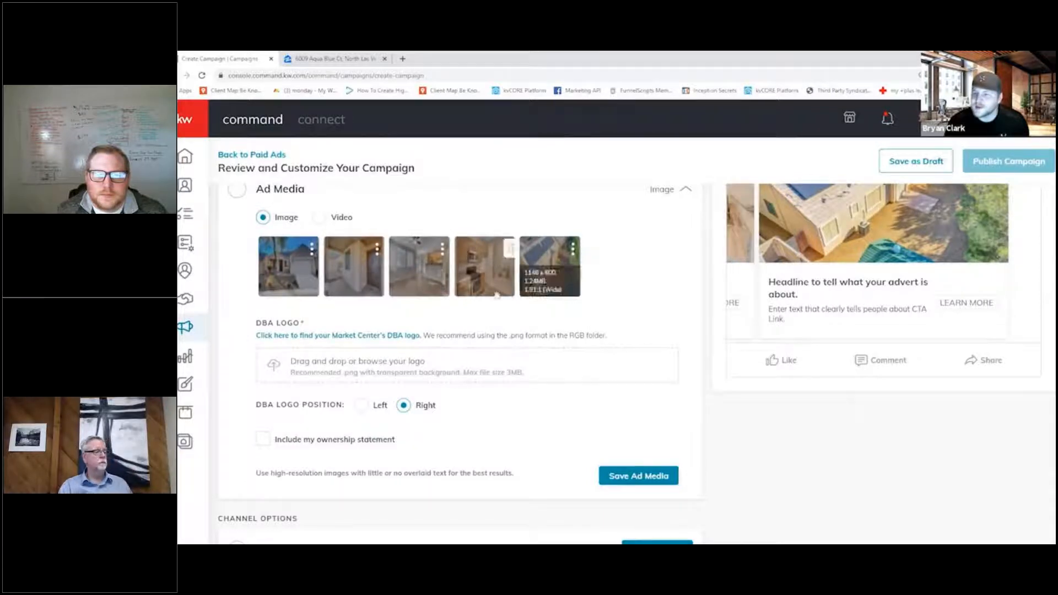
- Review the campaign's Name & GOAL settings and its Duration & Budget settings
scroll(498, 342, "down", 1)
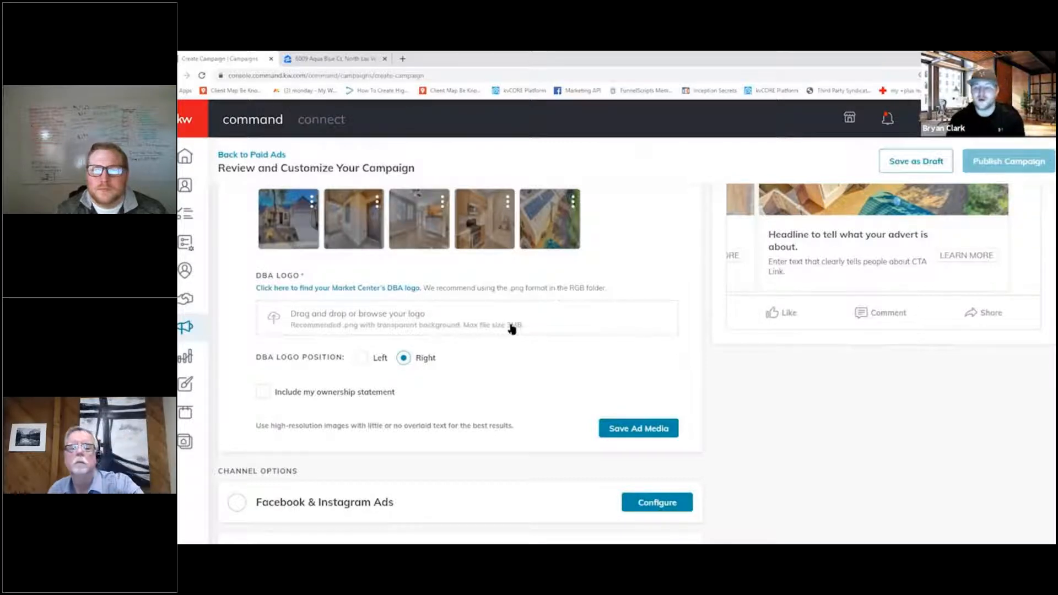
scroll(544, 395, "up", 5)
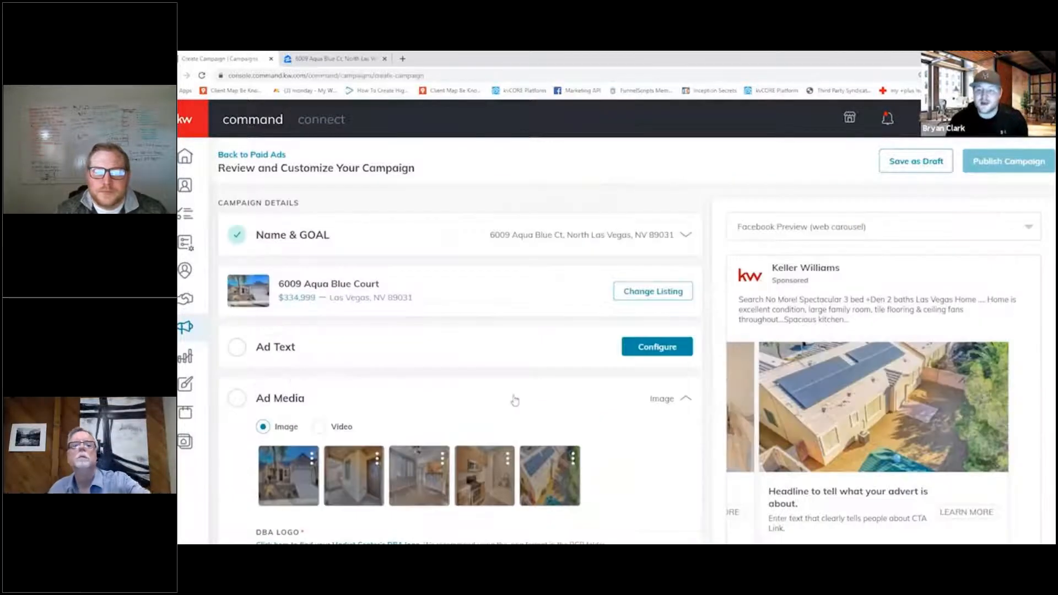
left_click(465, 235)
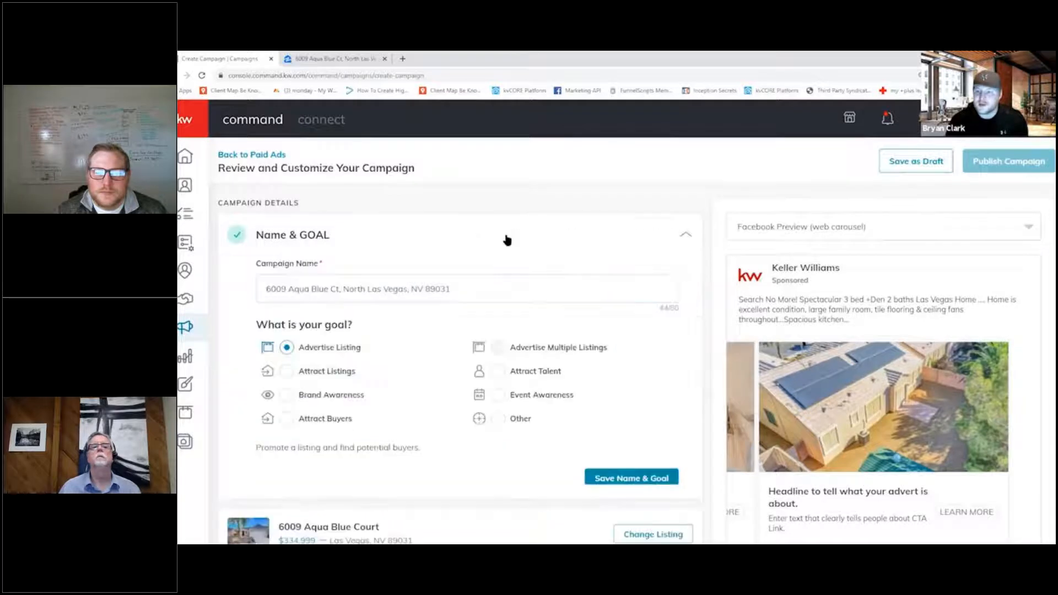
scroll(336, 361, "down", 2)
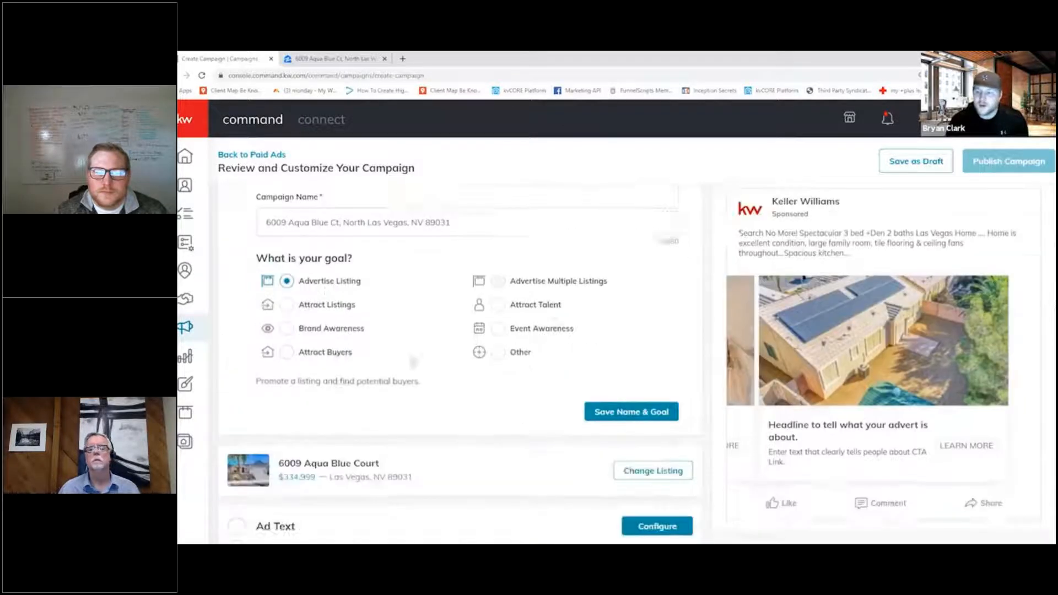
scroll(385, 258, "down", 1)
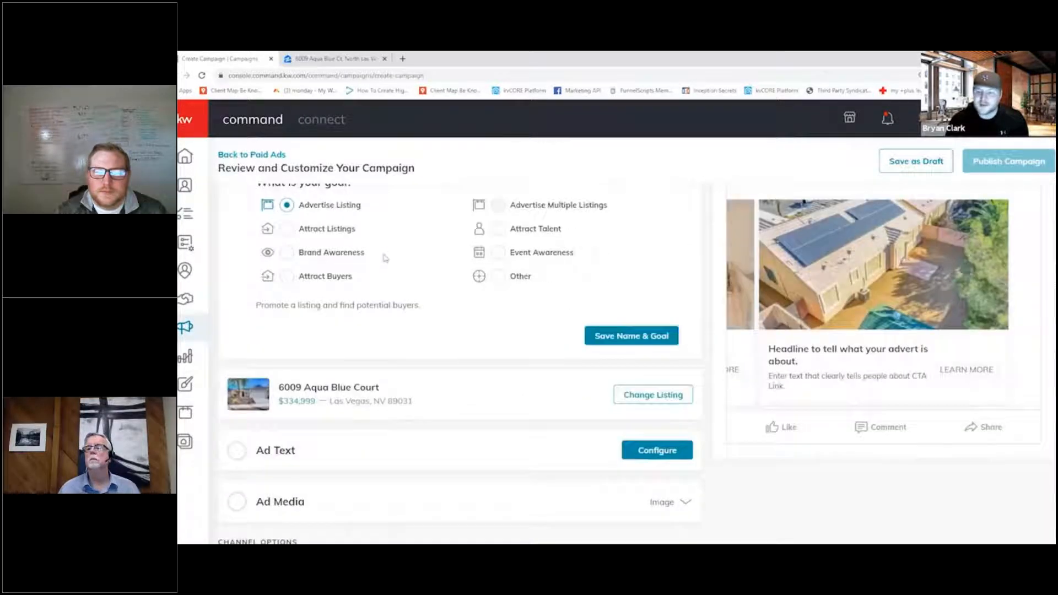
scroll(389, 277, "down", 4)
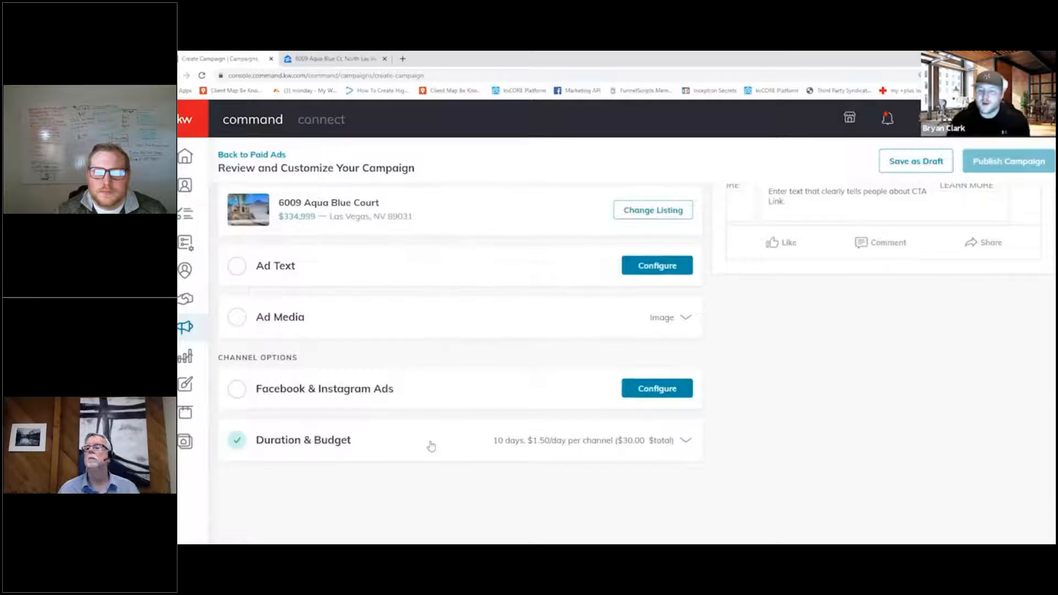
left_click(430, 446)
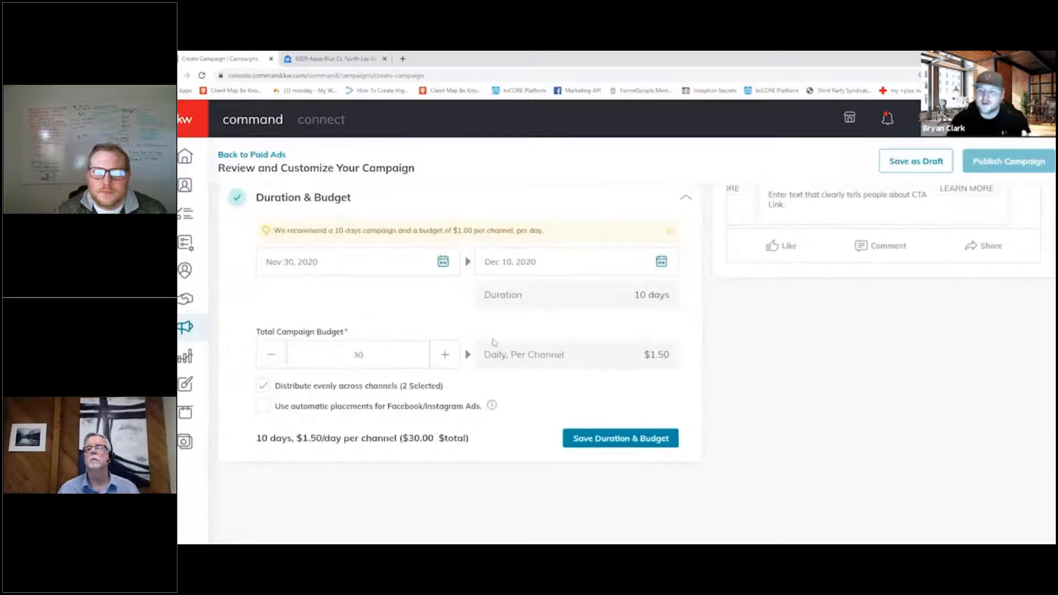
scroll(495, 347, "up", 2)
- Review the ad media images and the main copy, headline and description fields of the ad text
left_click(427, 266)
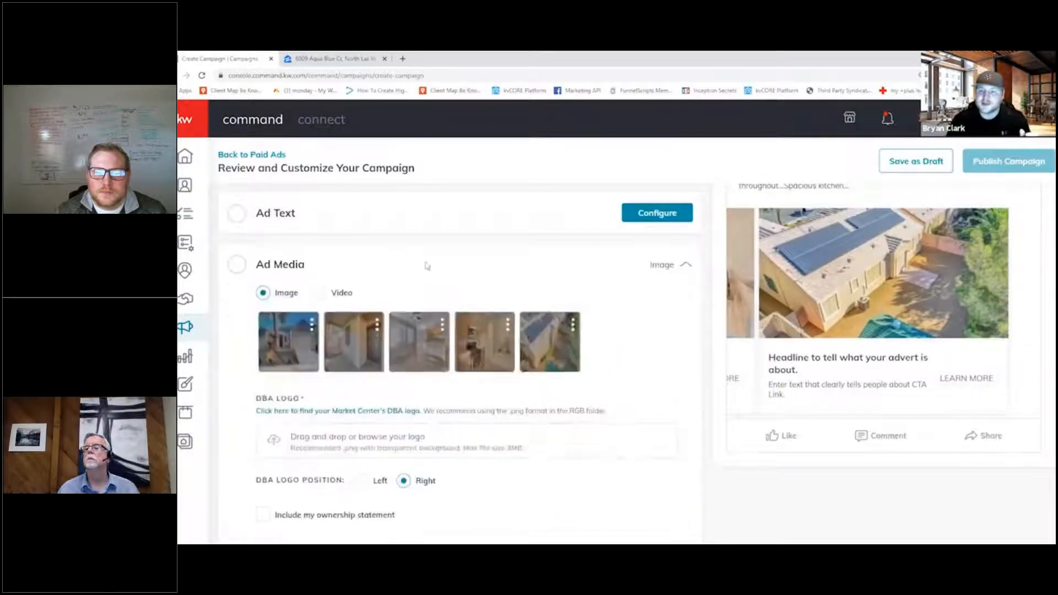
scroll(397, 278, "up", 2)
left_click(392, 284)
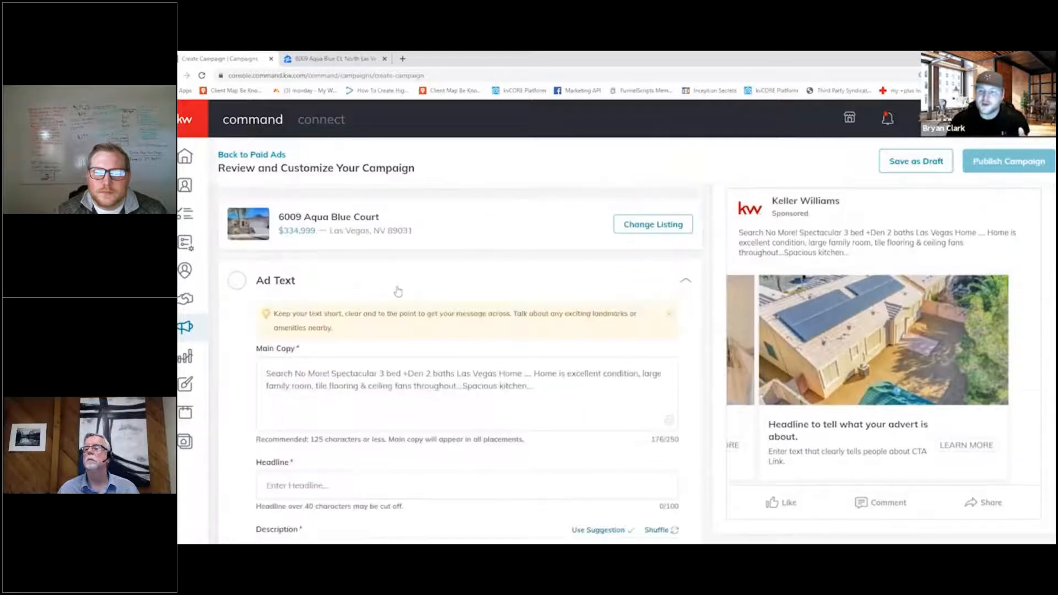
scroll(398, 291, "down", 3)
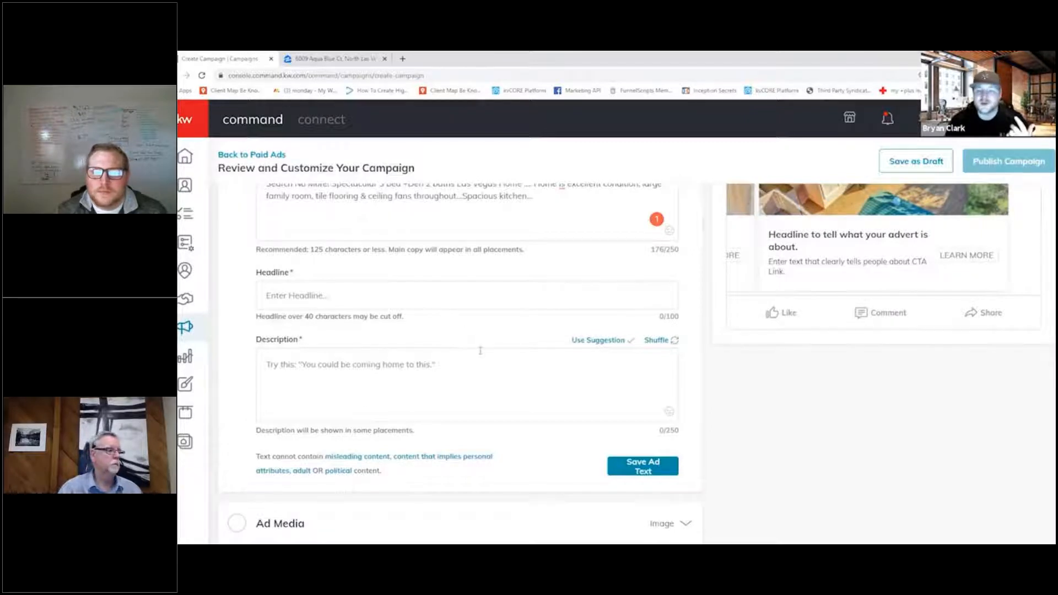
scroll(506, 205, "up", 1)
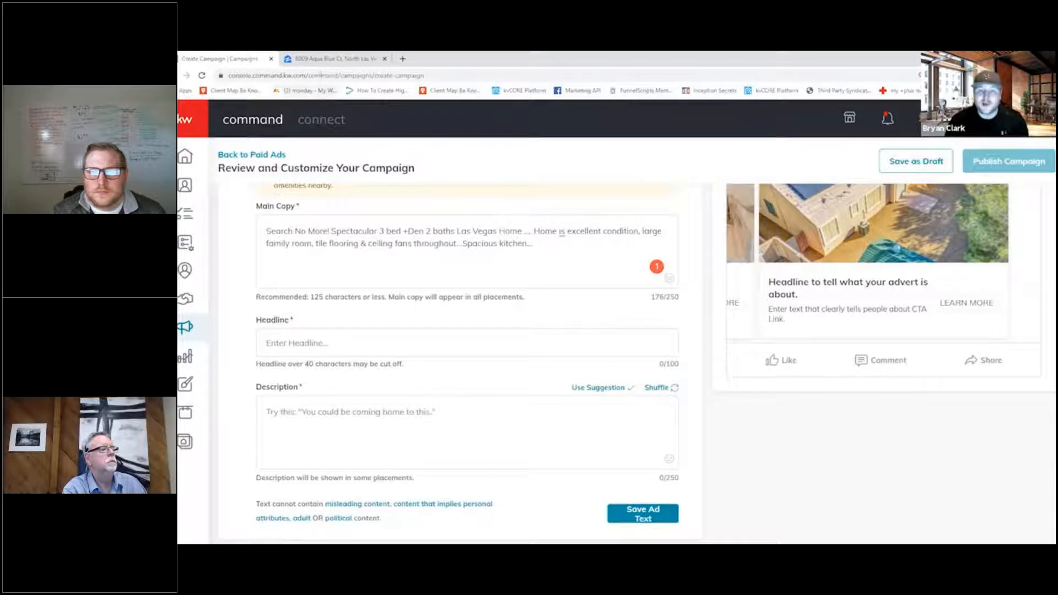
- Switch to the property's Zillow page and highlight the full listing description in its overview
left_click(320, 60)
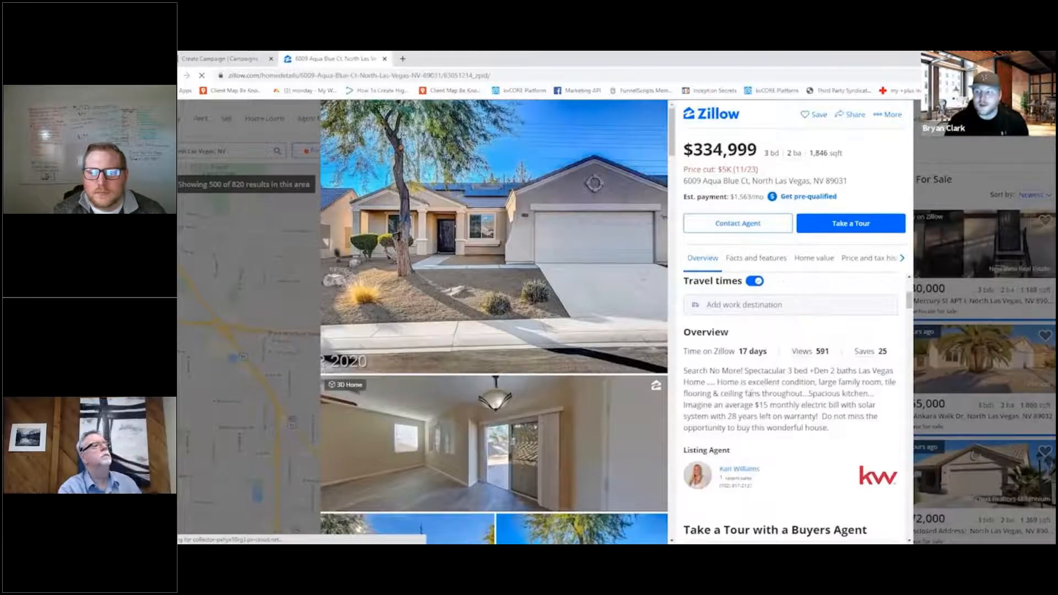
left_click_drag(829, 429, 681, 370)
scroll(750, 401, "down", 2)
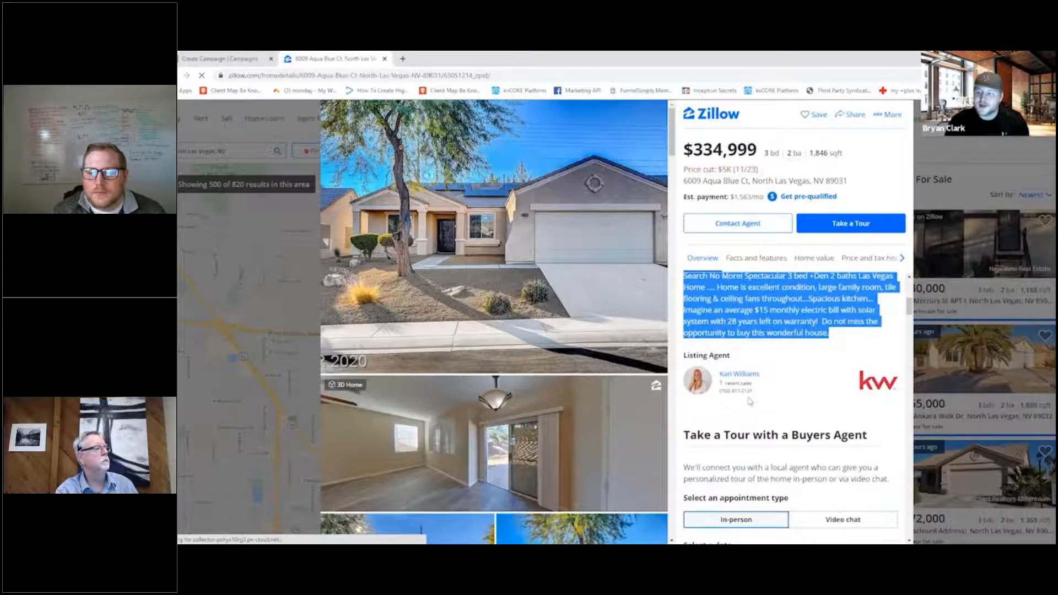
scroll(749, 402, "up", 2)
- Return to the KW Command campaign and clear the prefilled main copy from the ad text
left_click(231, 60)
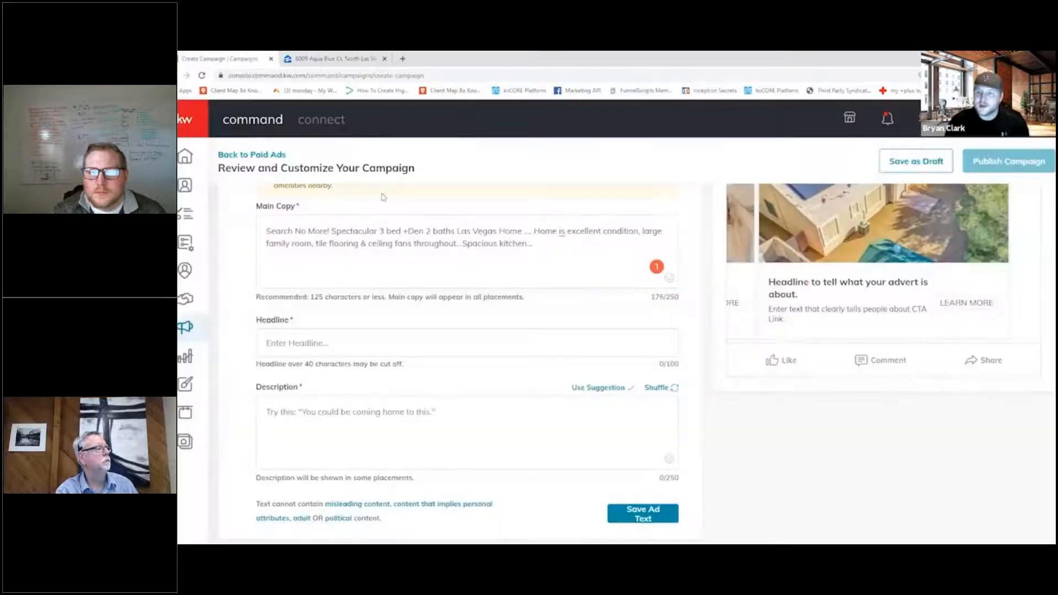
left_click(259, 228)
key("ctrl+a")
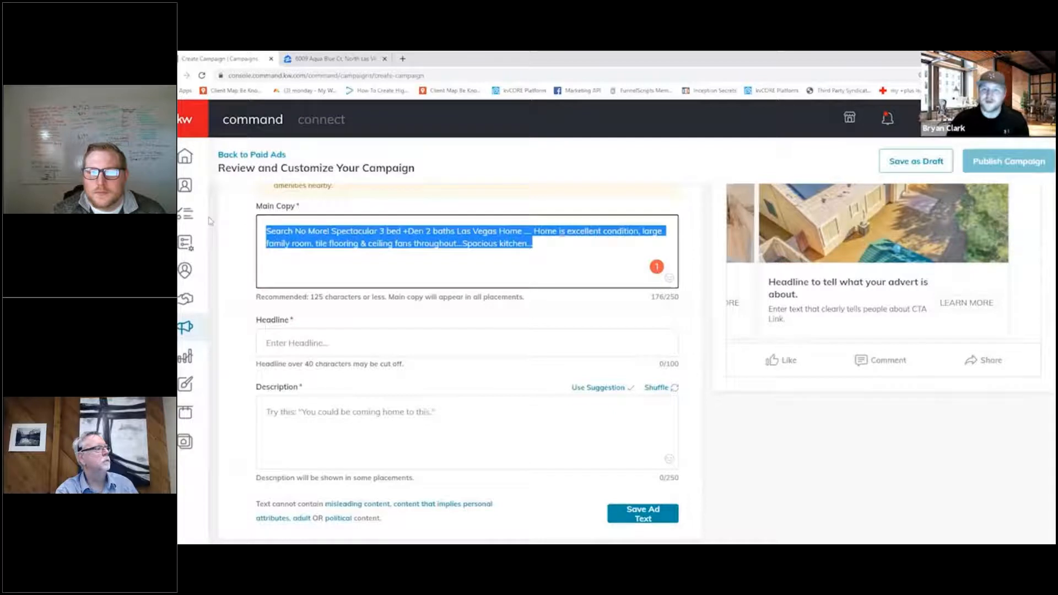
key("BackSpace")
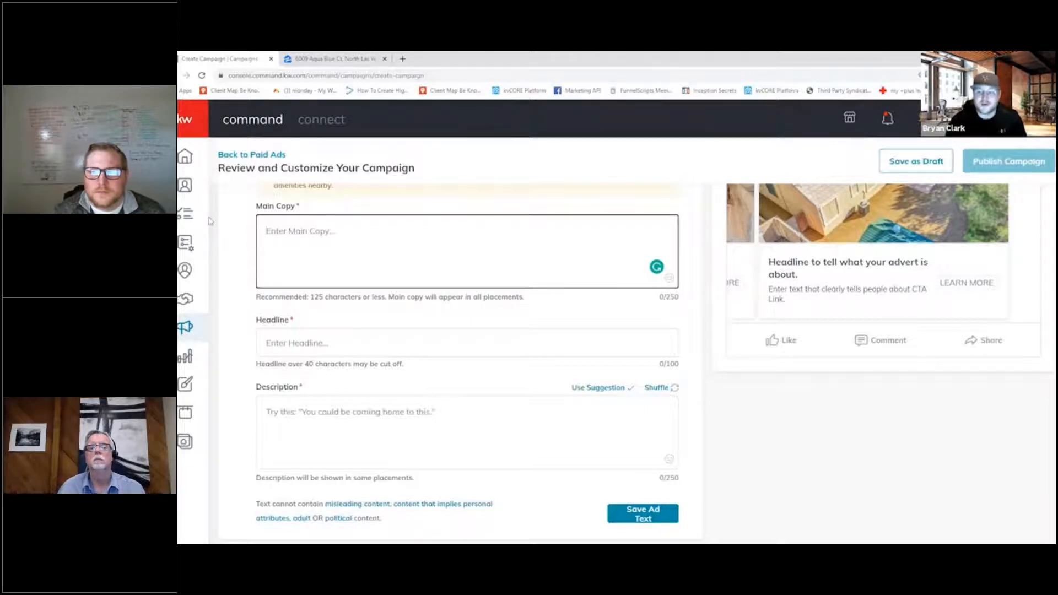
scroll(454, 323, "up", 1)
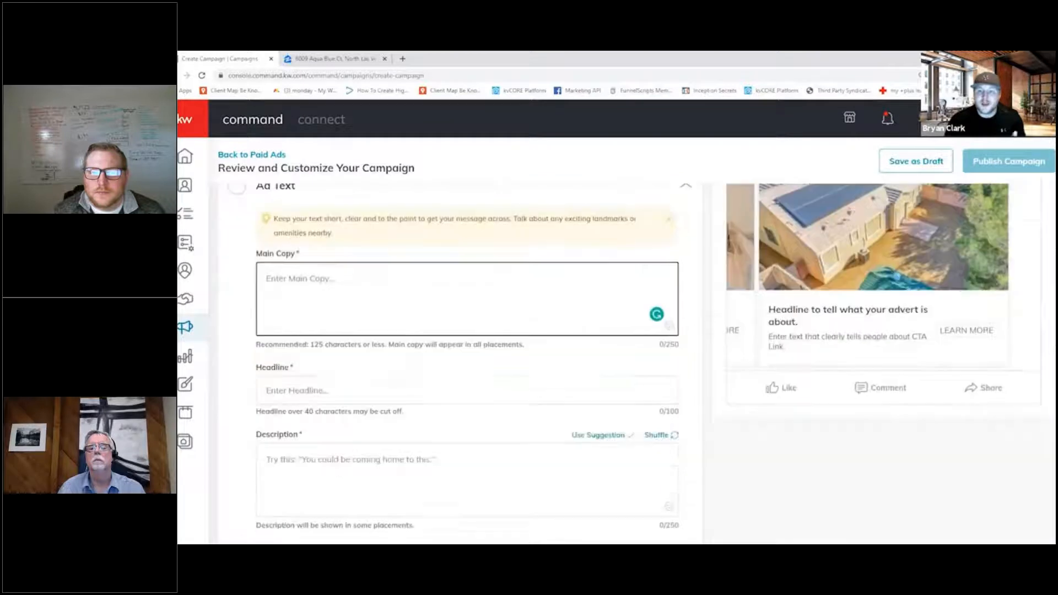
- Enter "Searching for a new home in Las Vegas? We have the listing for you!" as the ad's main copy
type("Sear")
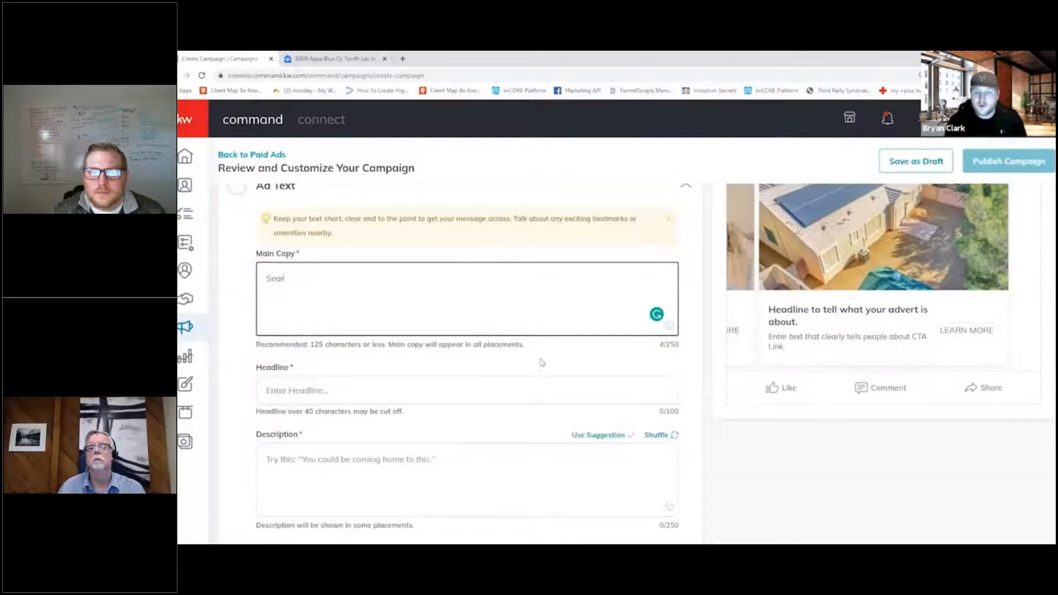
type("chi")
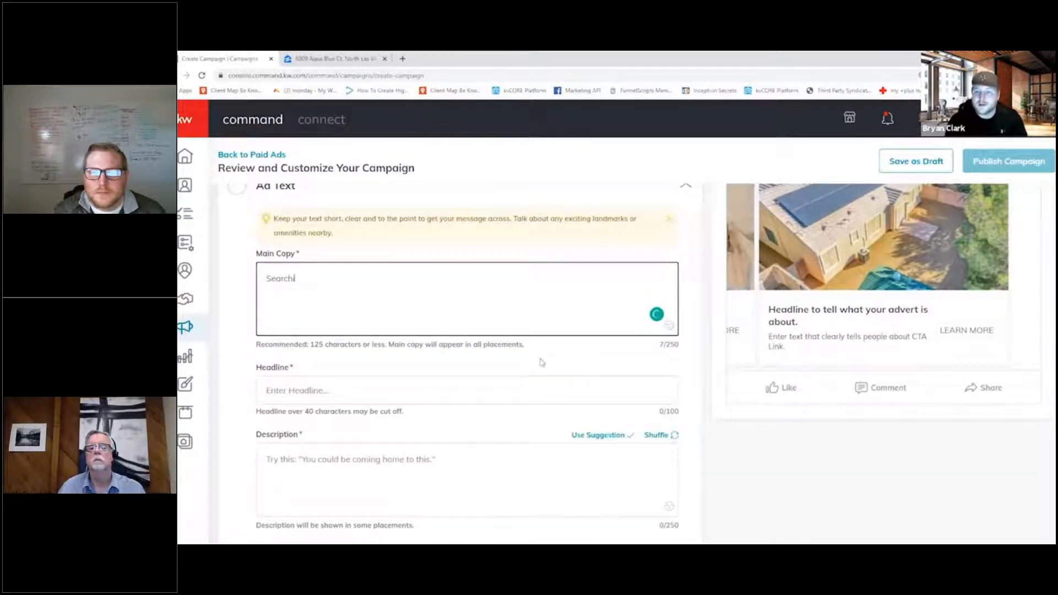
type("ng for a new ho")
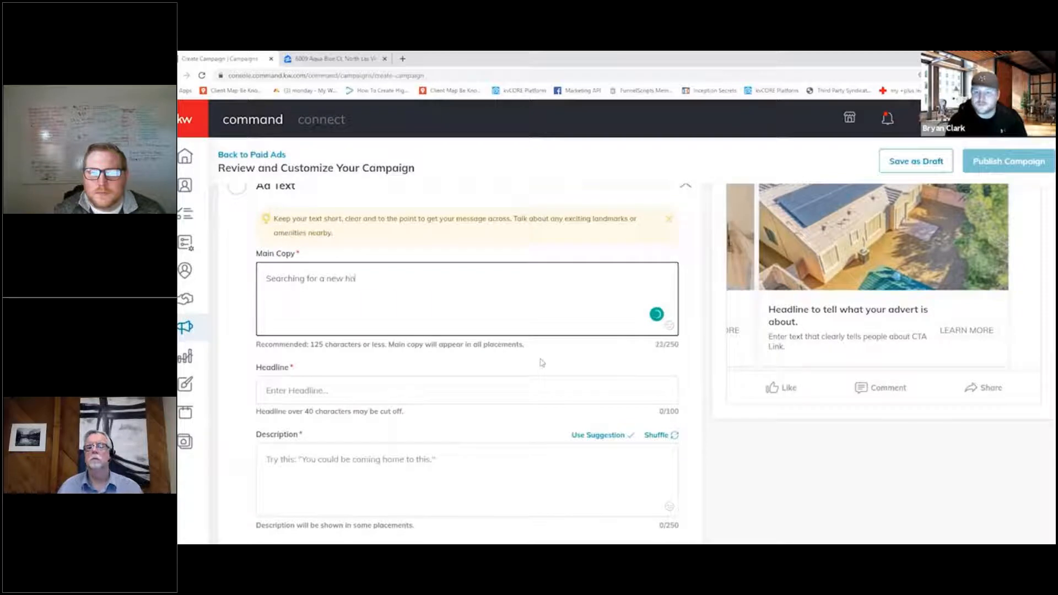
type("me in Las Vegas")
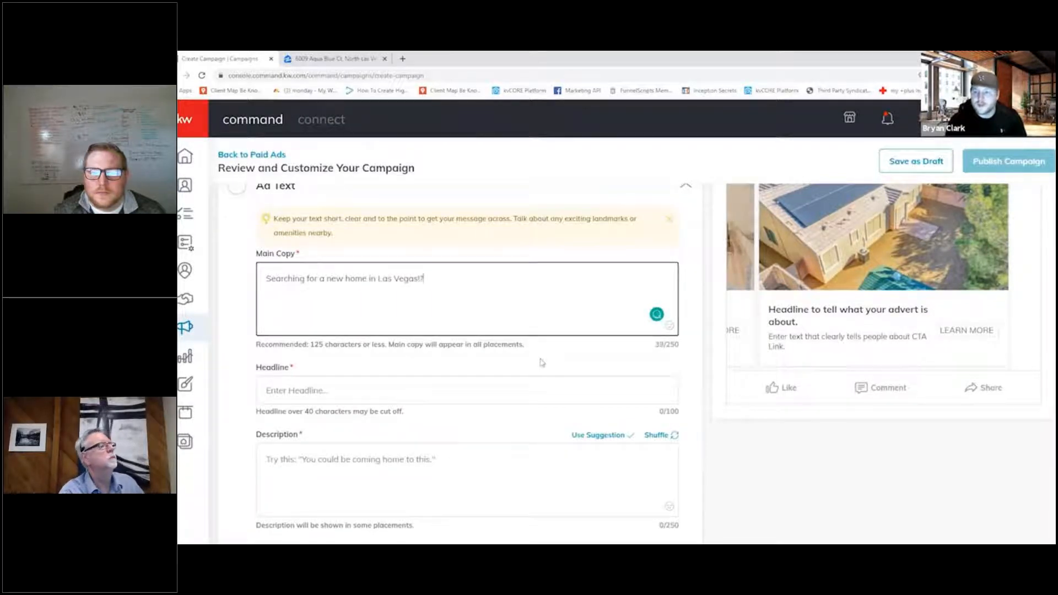
type("?")
type(" We have")
type(" the listings")
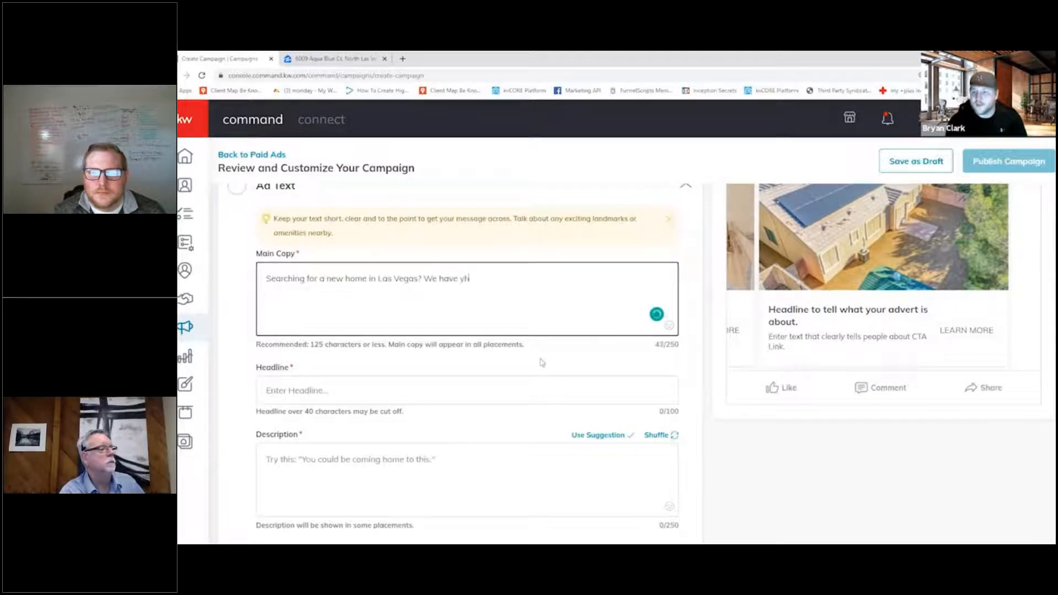
key("BackSpace")
key("BackSpace")
type("fo")
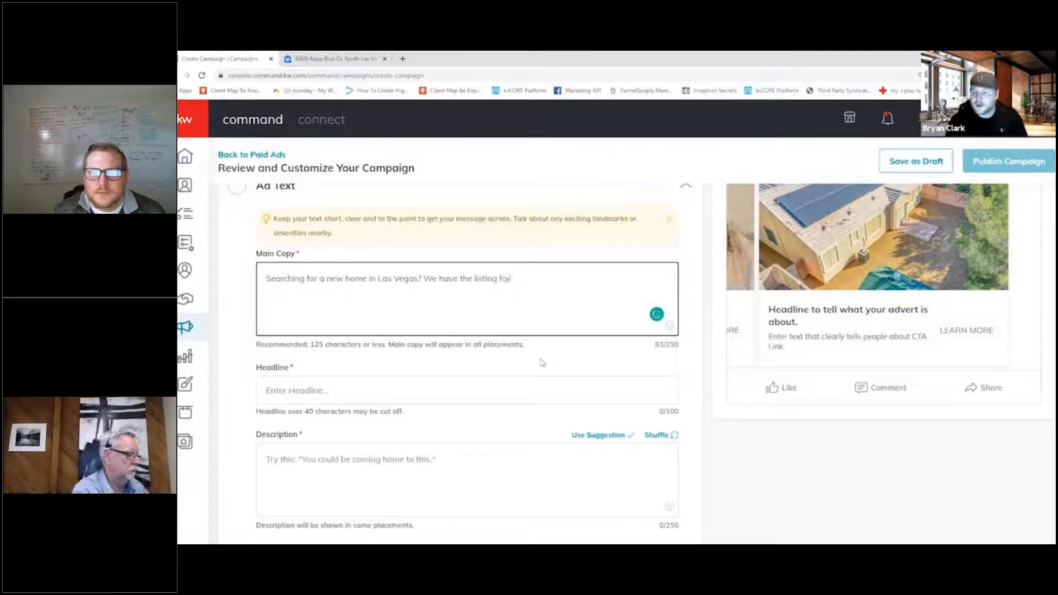
type("r you!")
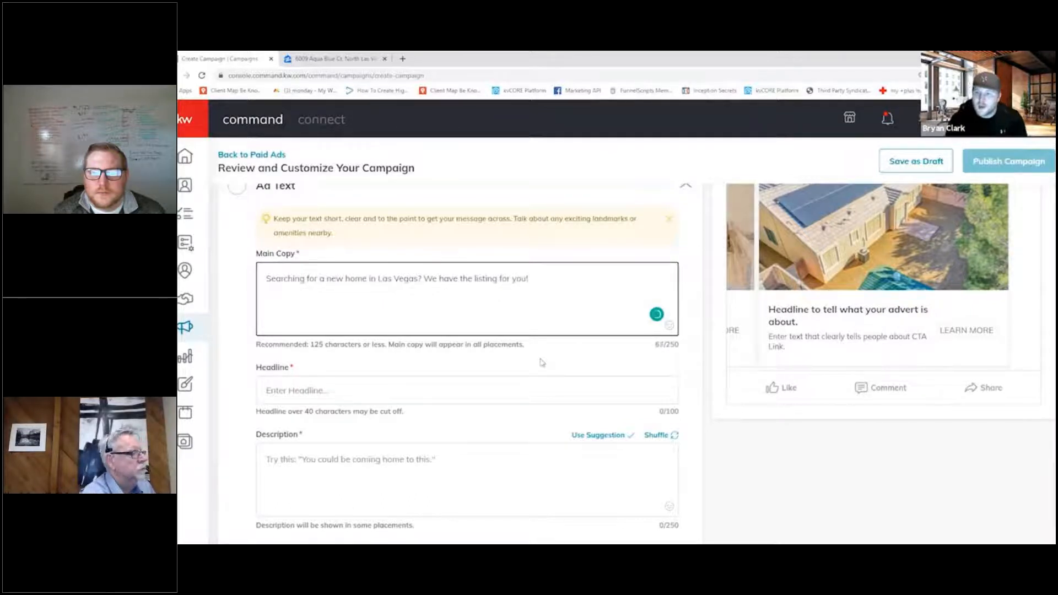
- Look up the bedroom and bathroom counts on the property's Zillow page and return to the campaign's ad text
left_click(380, 378)
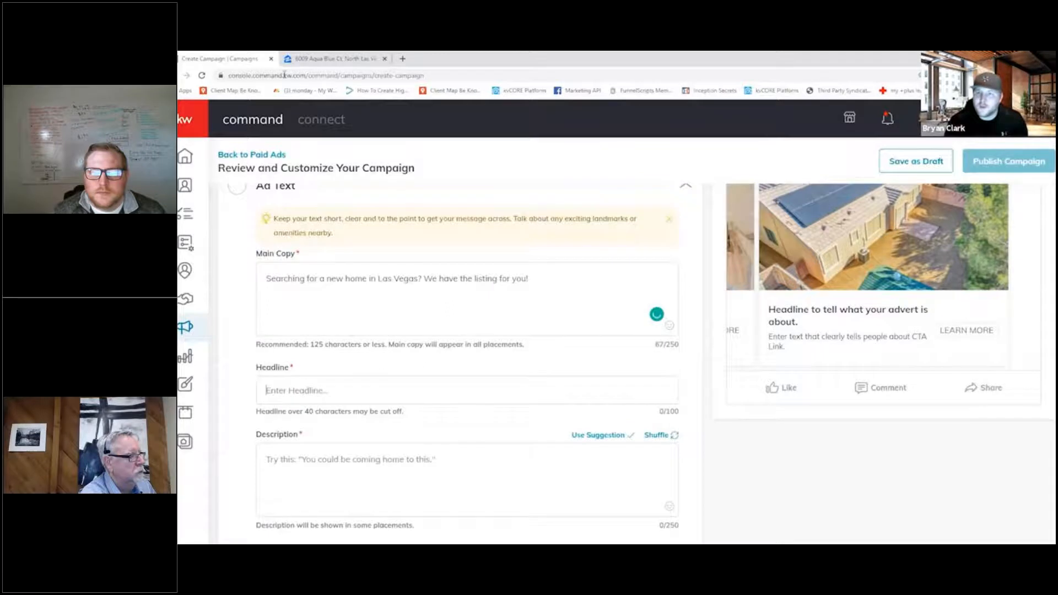
left_click(304, 59)
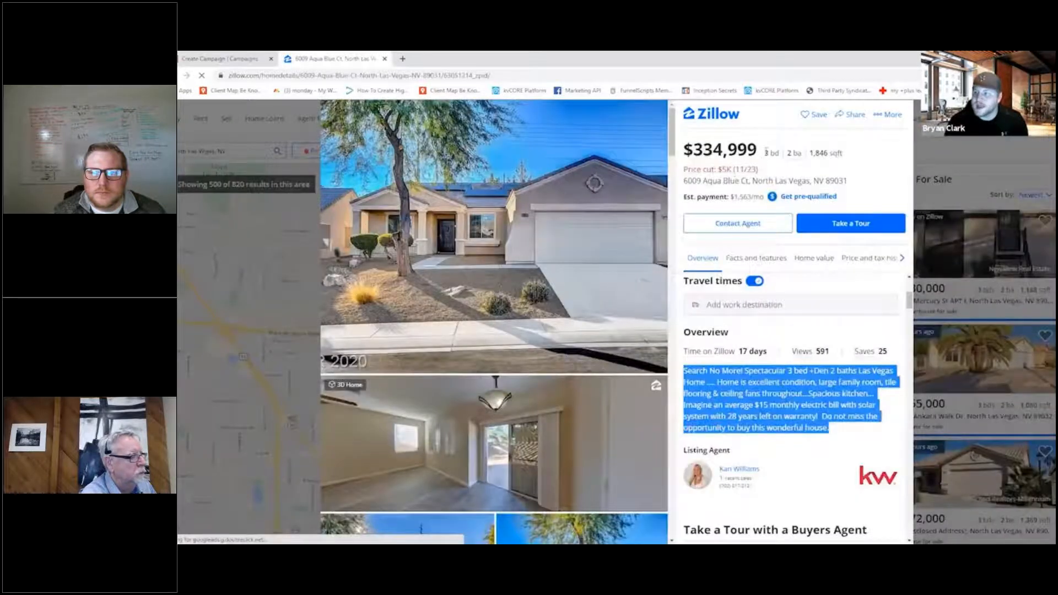
left_click_drag(765, 149, 802, 154)
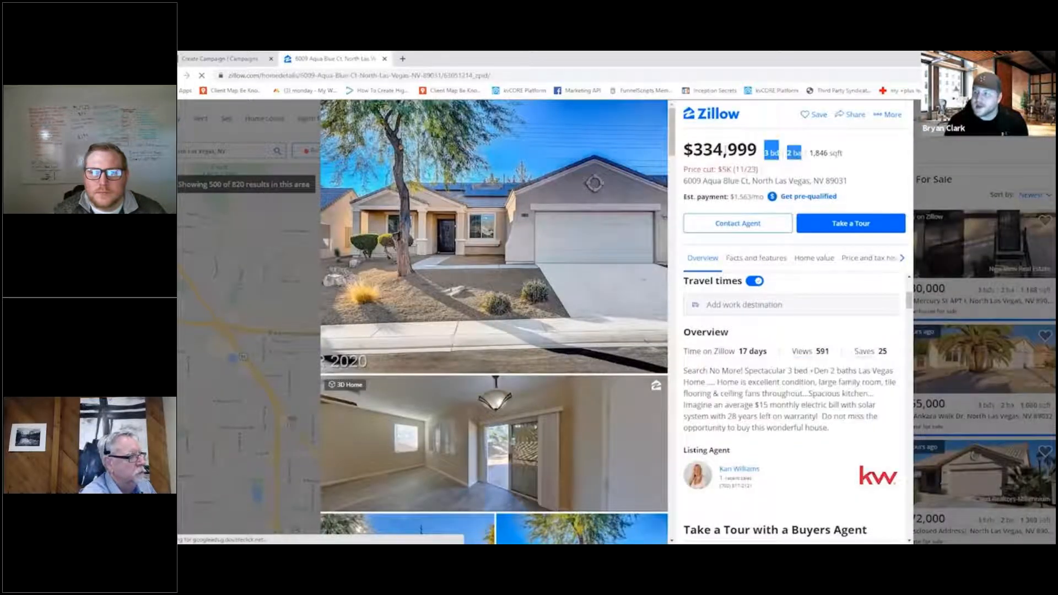
left_click(760, 158)
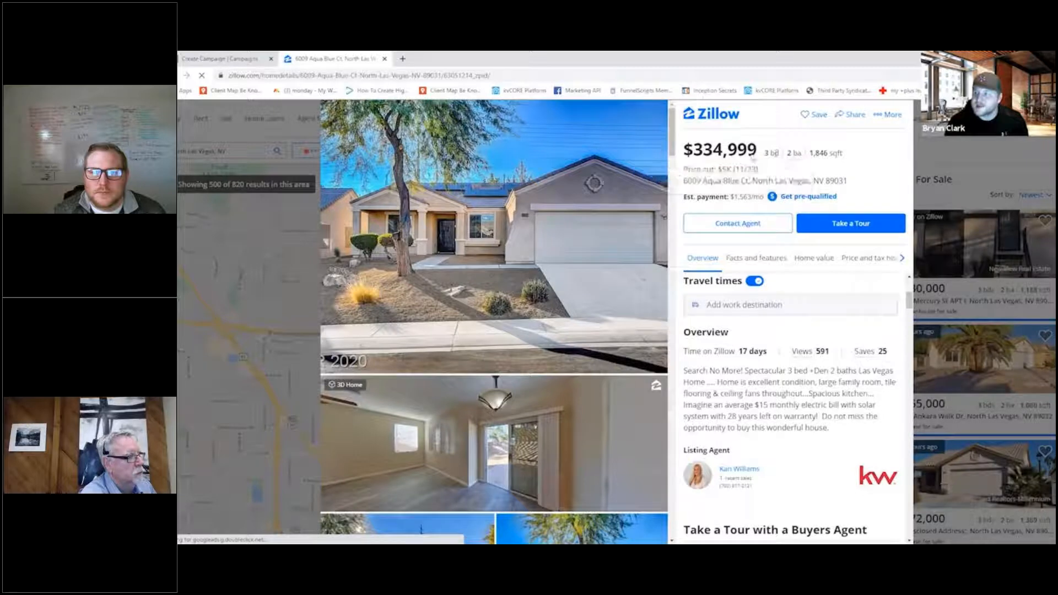
left_click(203, 55)
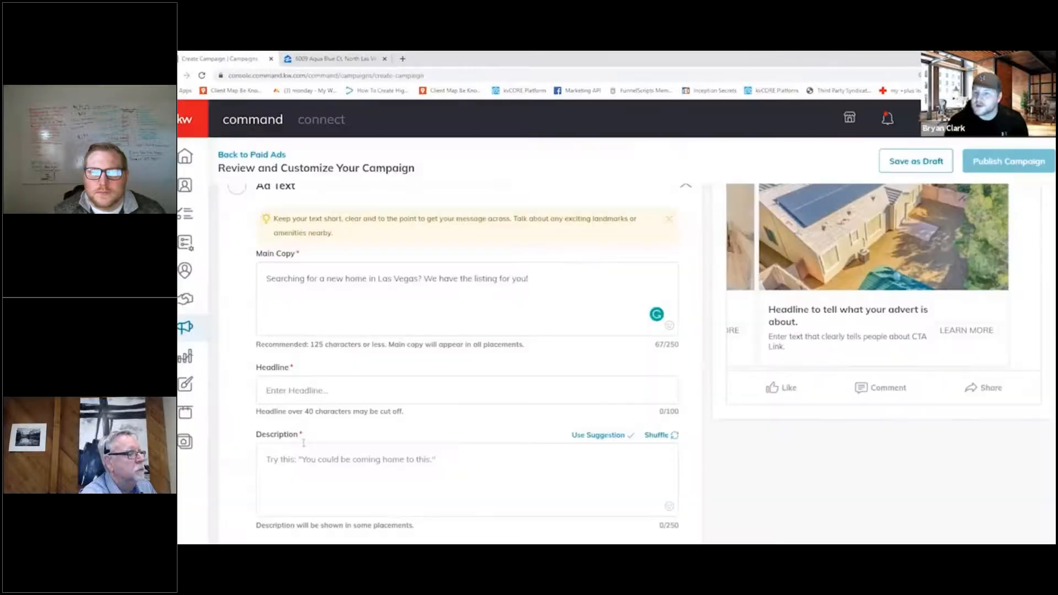
left_click(323, 391)
left_click(326, 58)
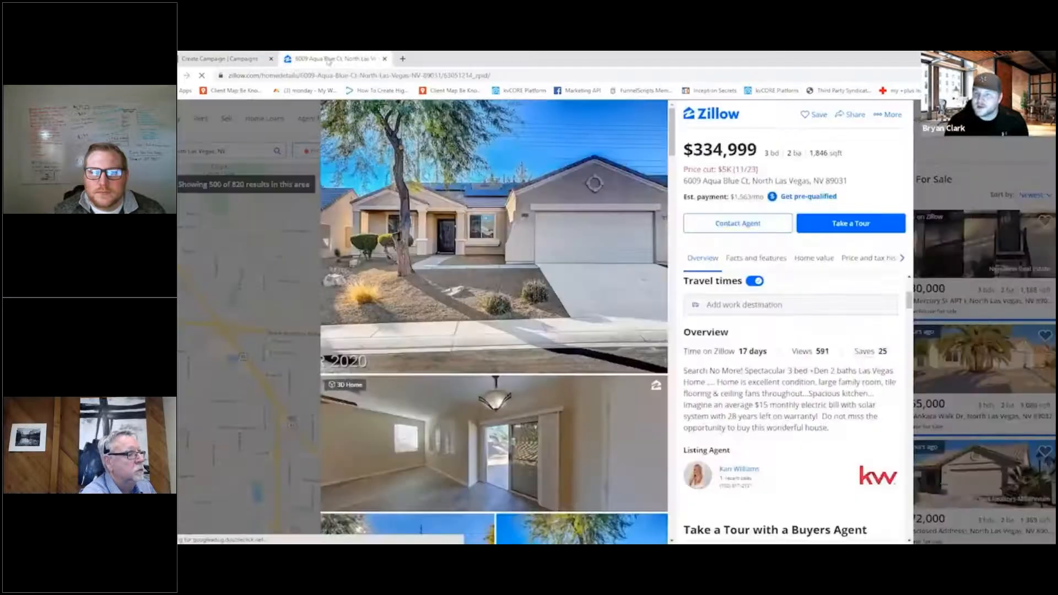
double_click(776, 155)
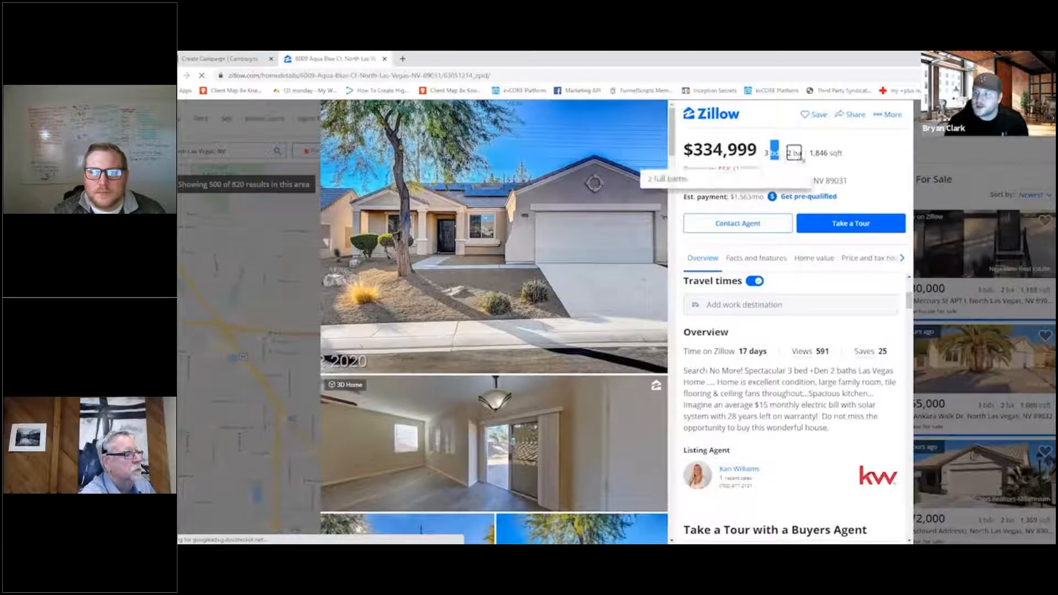
left_click(221, 59)
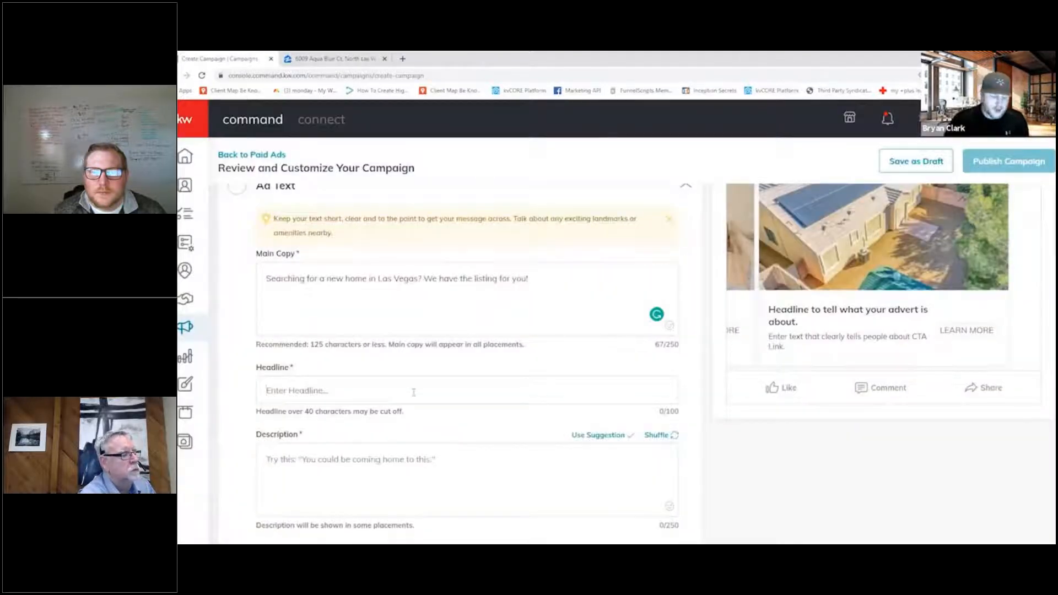
- Begin the ad headline with "3 BD | 2 BA |"
left_click(414, 392)
type("3 BD")
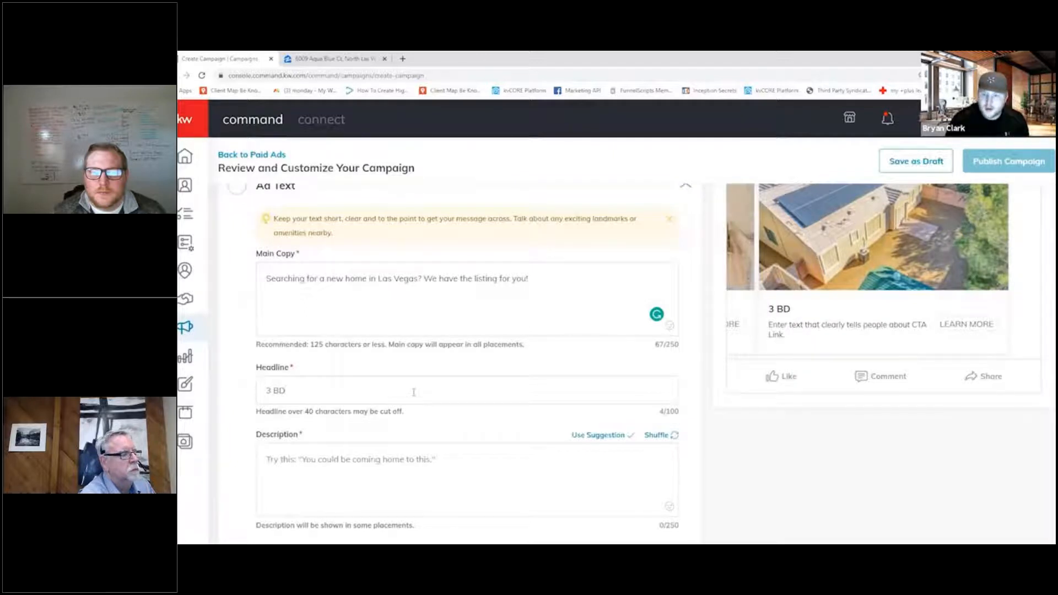
type(" | 2 BA |")
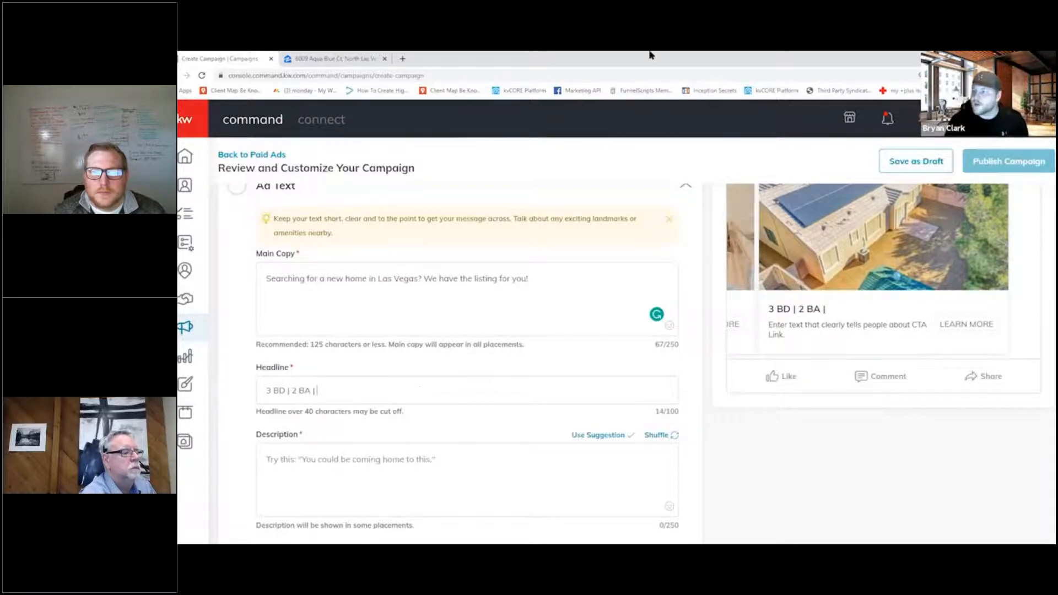
- Check the listing price on the Zillow page and complete the ad headline with "$334,999"
left_click(347, 58)
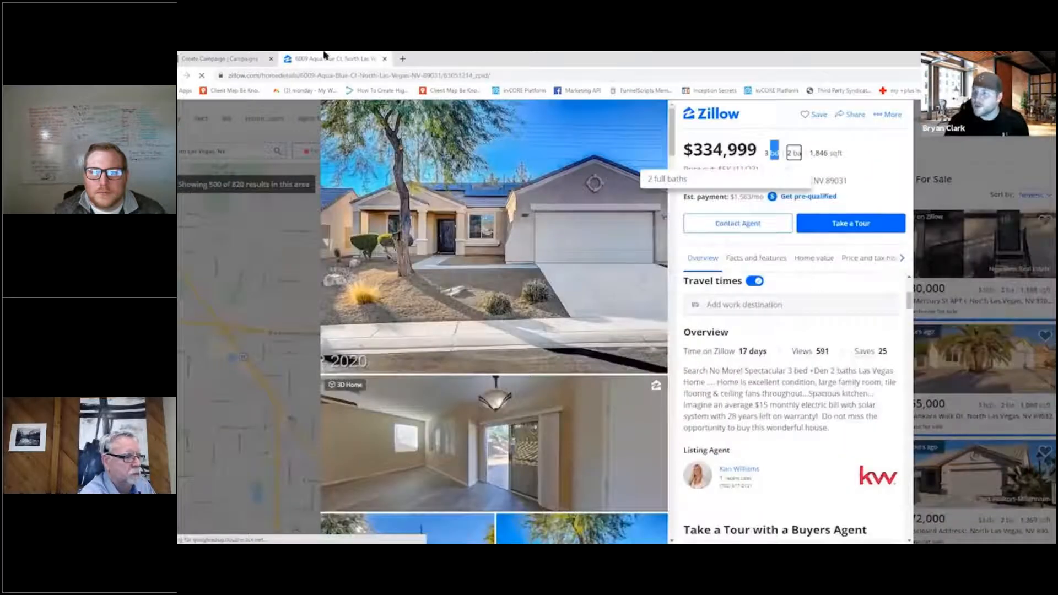
left_click(237, 58)
type("$")
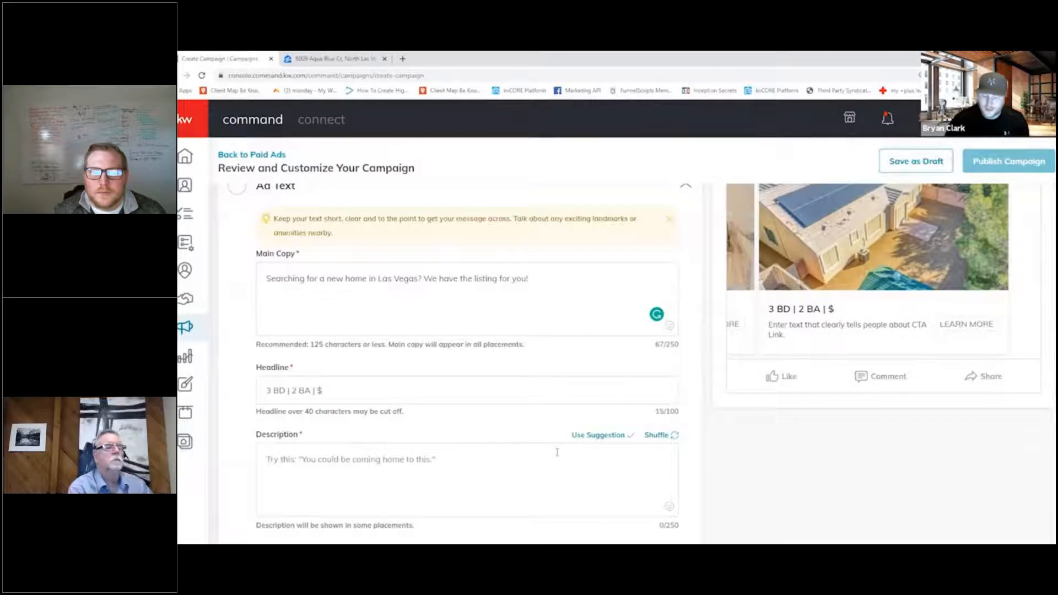
type("334")
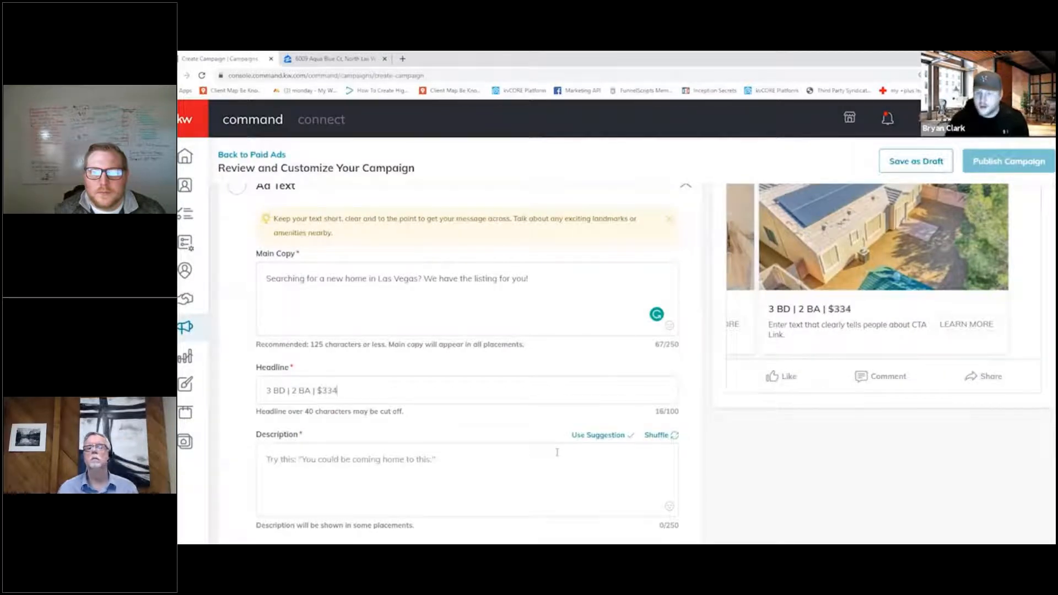
type(",999")
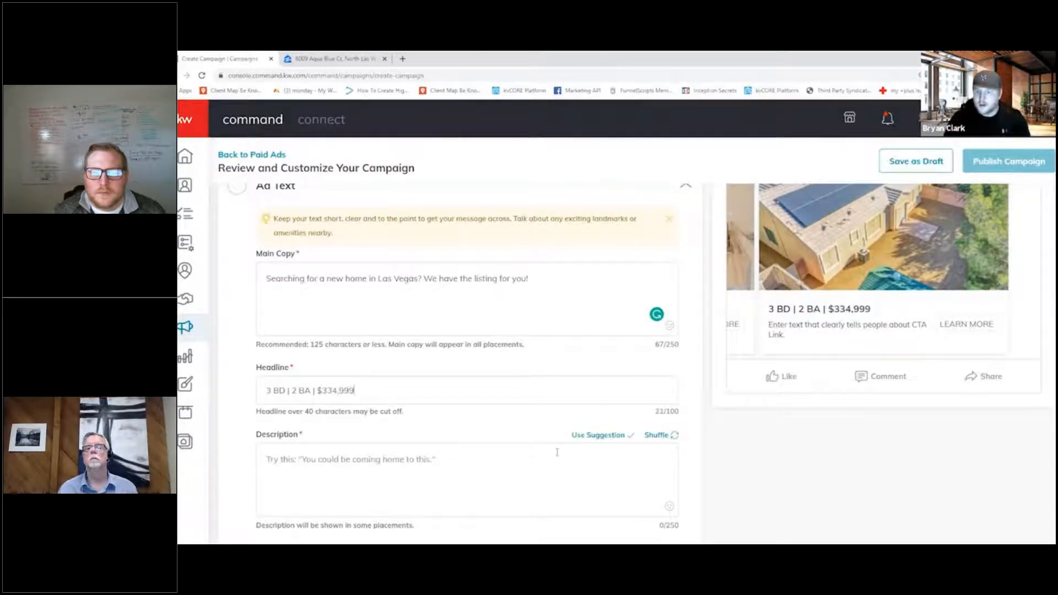
left_click(311, 57)
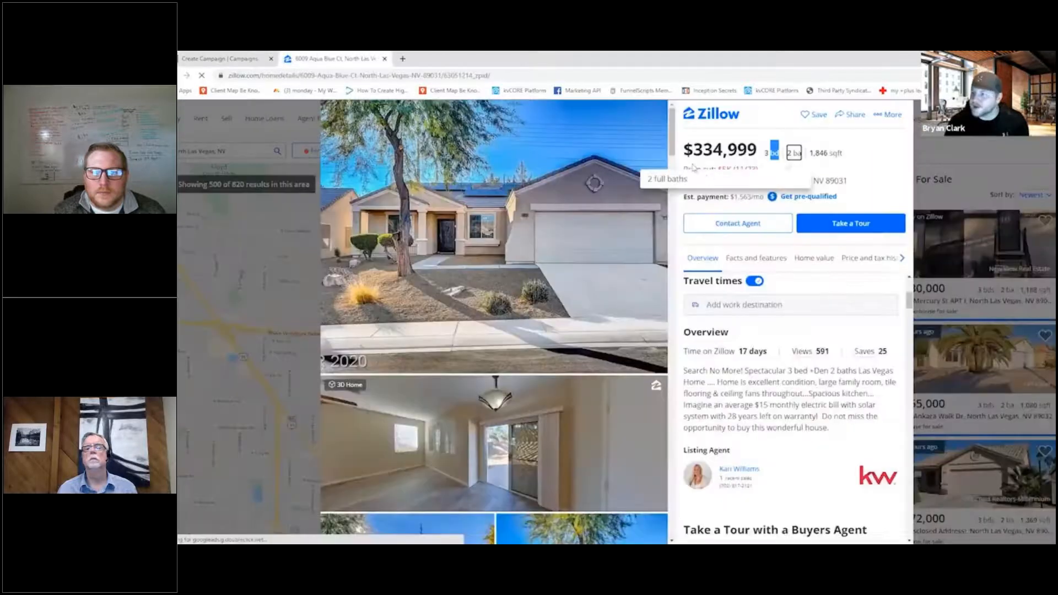
left_click(248, 58)
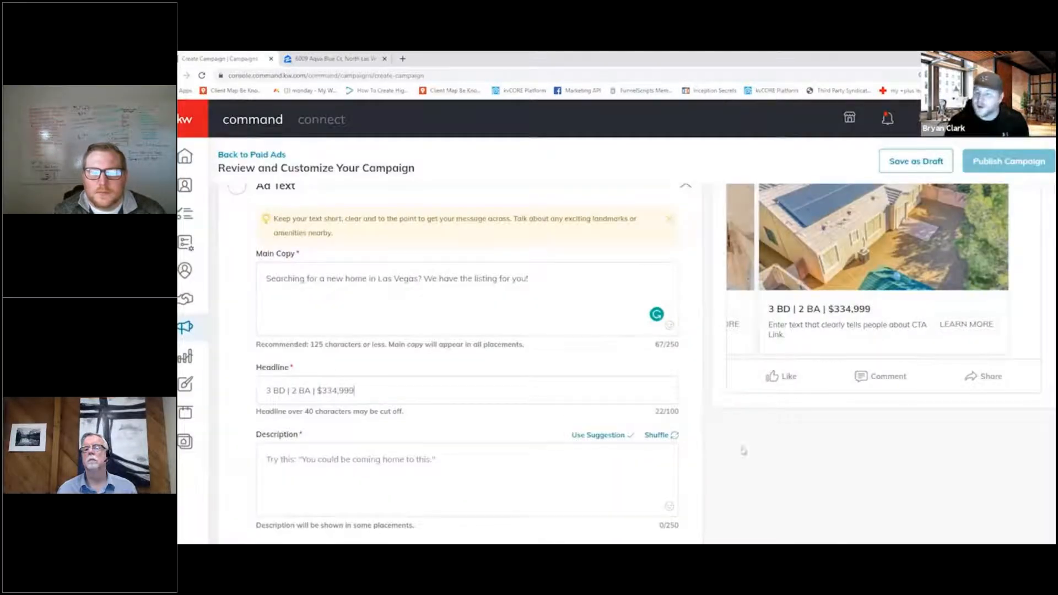
- Copy the full property address from the Zillow page into the ad text's description
left_click(475, 457)
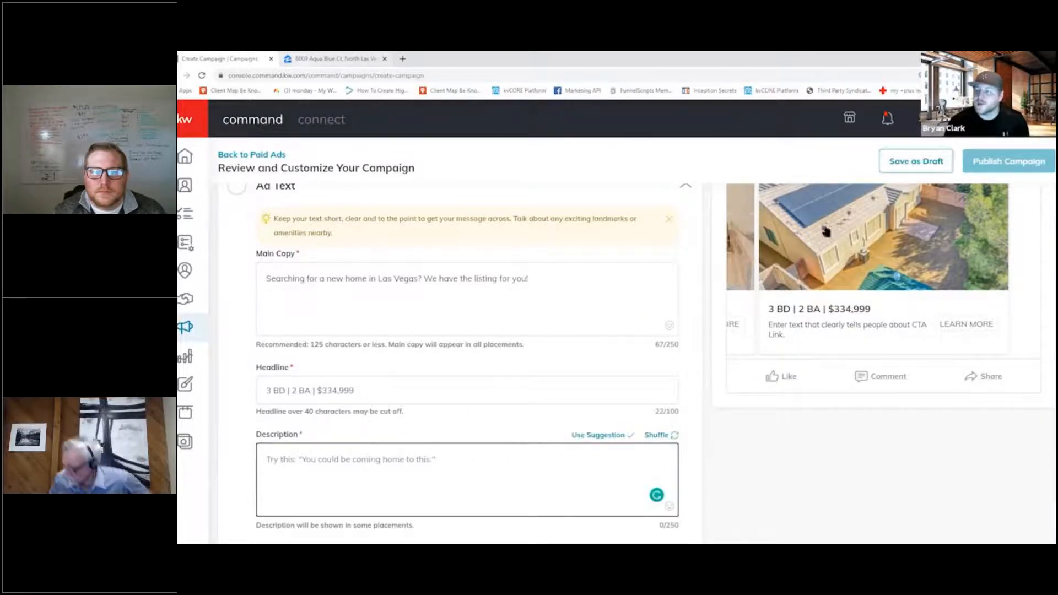
left_click(301, 59)
triple_click(836, 186)
key("ctrl+c")
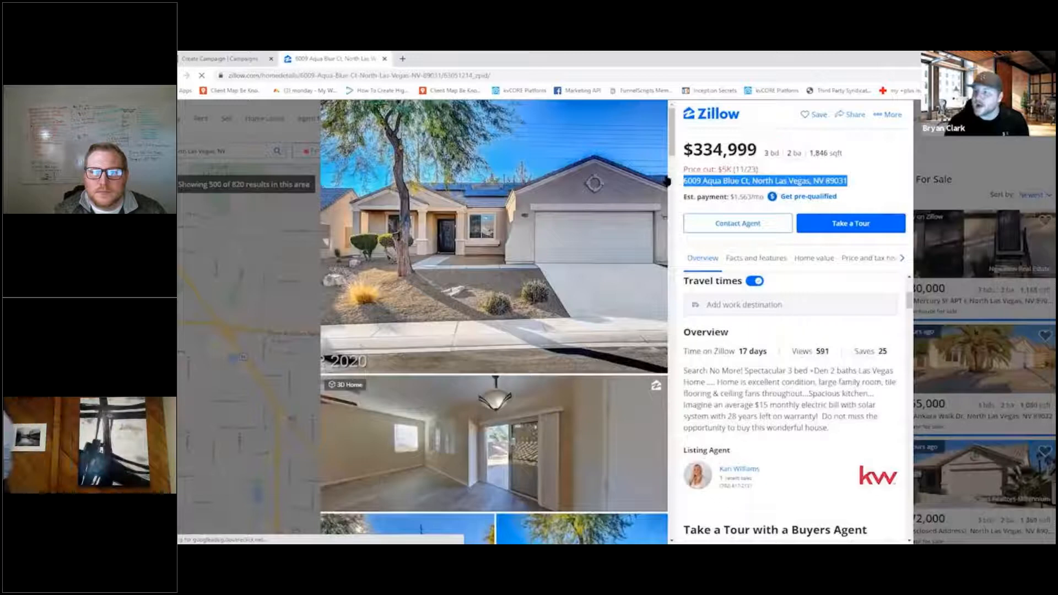
left_click(232, 59)
key("ctrl+v")
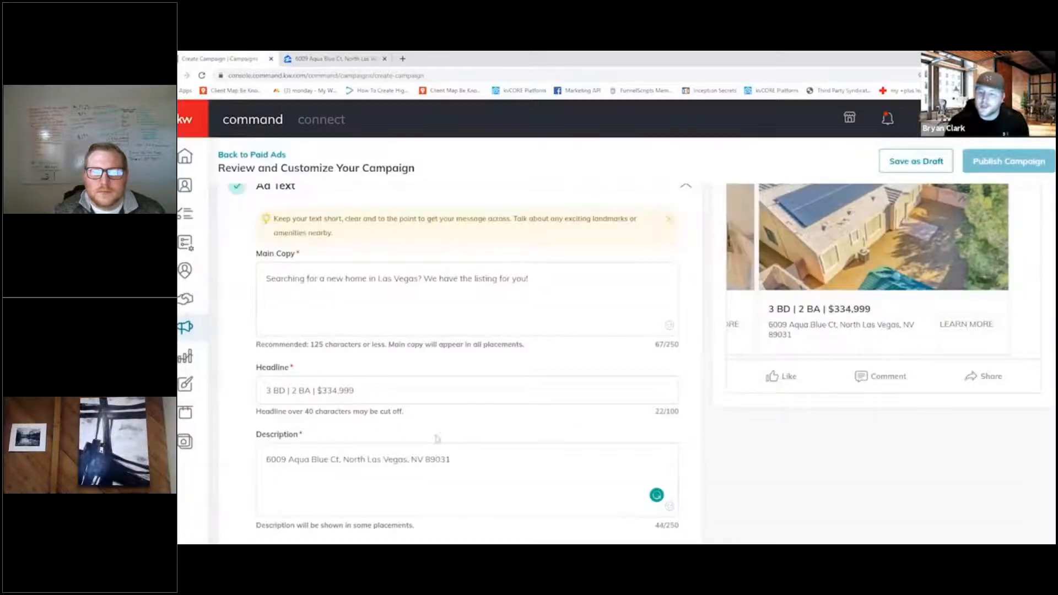
- Browse the listing photos in the Facebook carousel preview and review how the main copy, headline and description appear in the ad
scroll(711, 405, "up", 1)
scroll(864, 390, "up", 2)
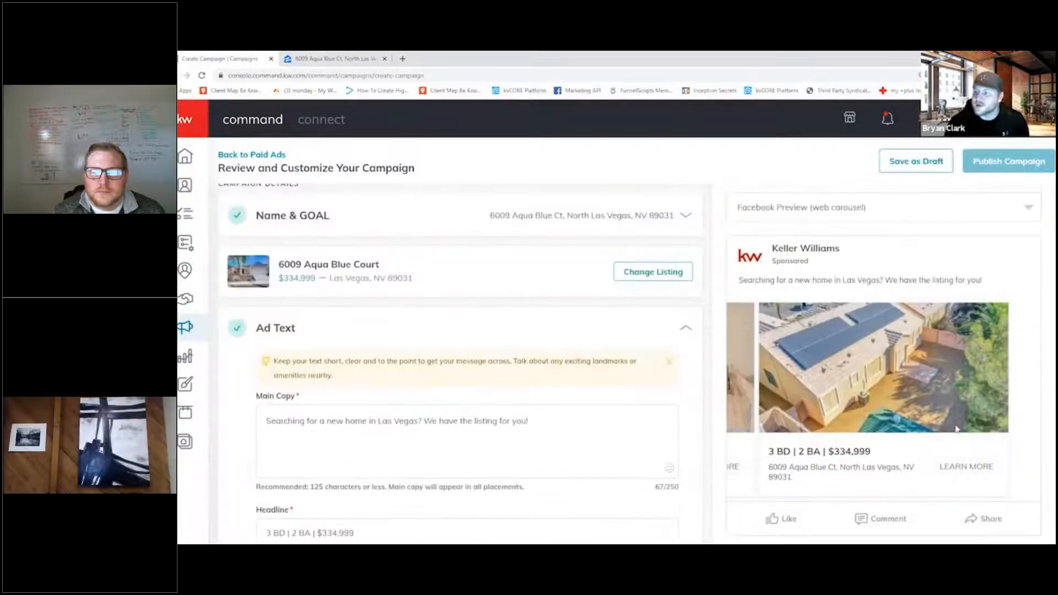
left_click(735, 372)
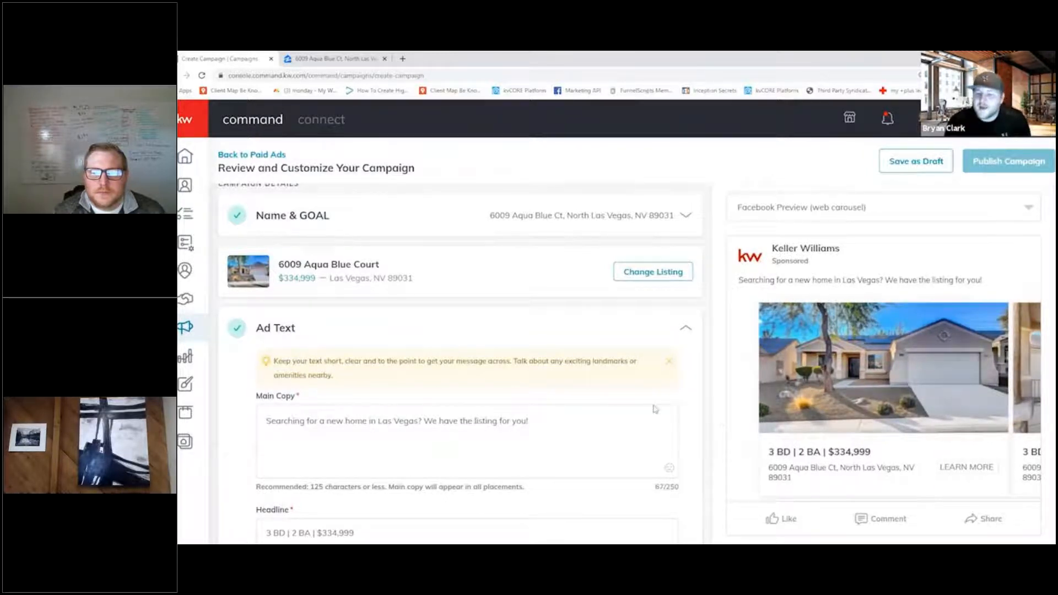
left_click_drag(890, 419, 752, 422)
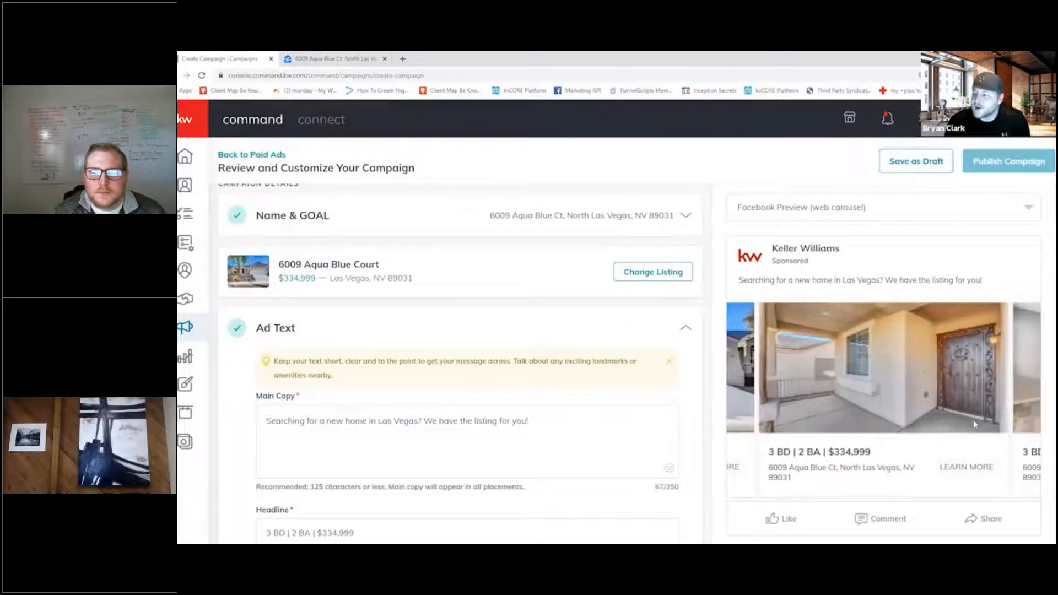
left_click_drag(970, 432, 767, 433)
scroll(585, 425, "down", 5)
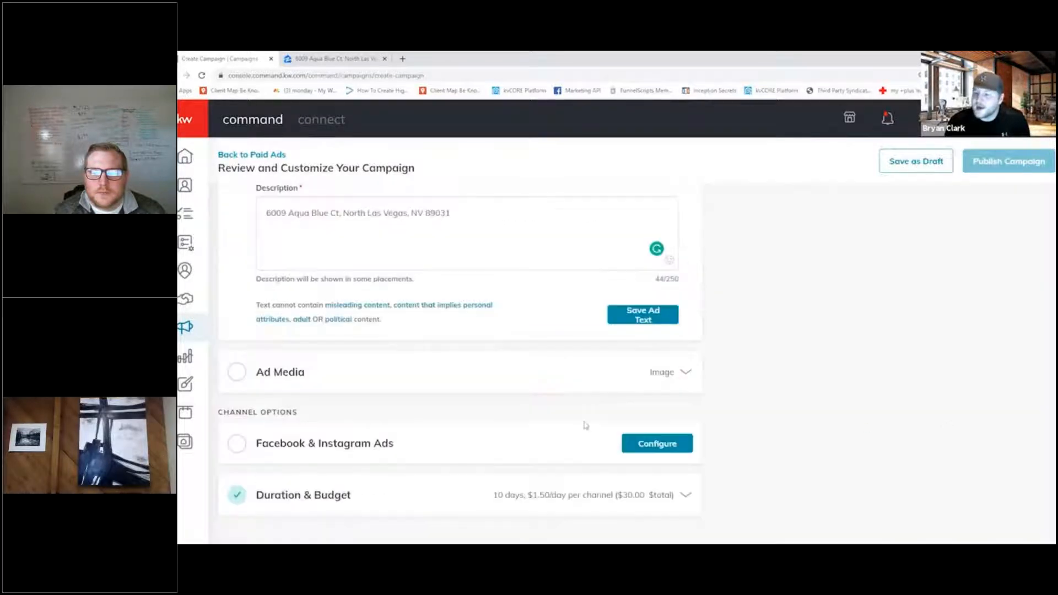
scroll(293, 308, "up", 3)
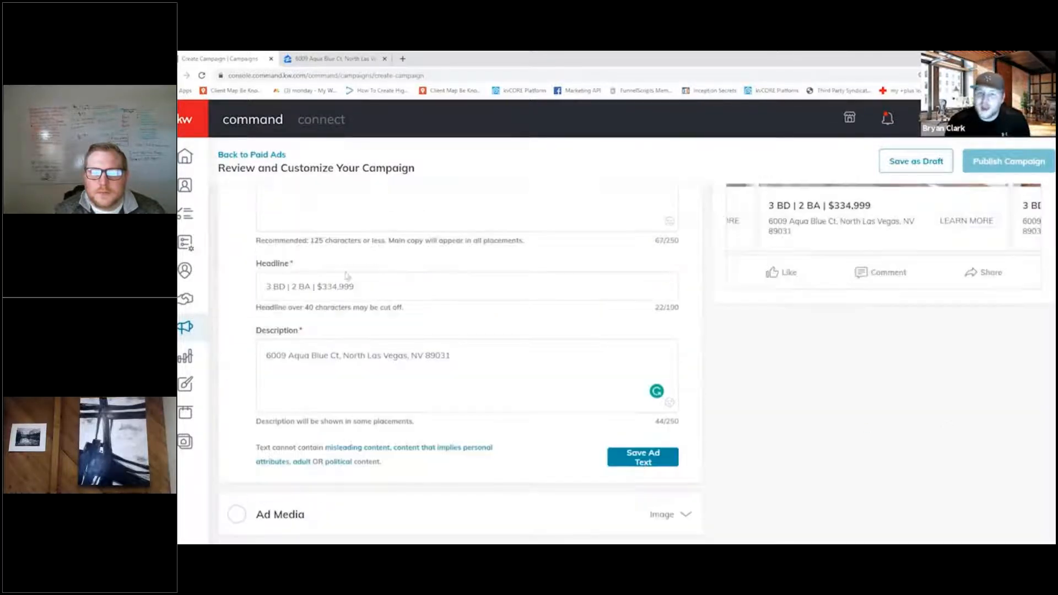
scroll(388, 370, "up", 2)
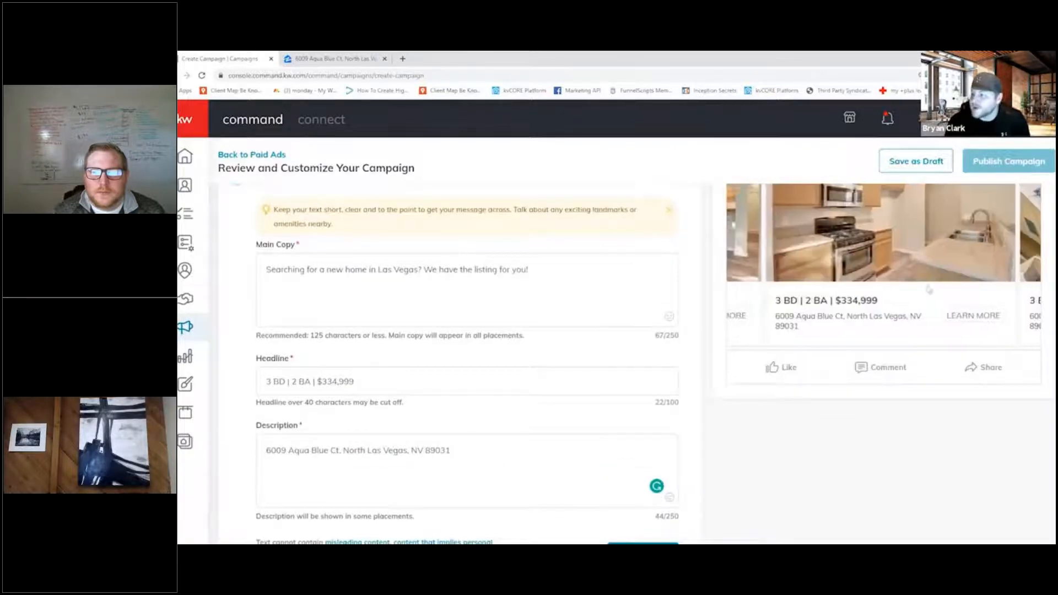
scroll(973, 359, "up", 2)
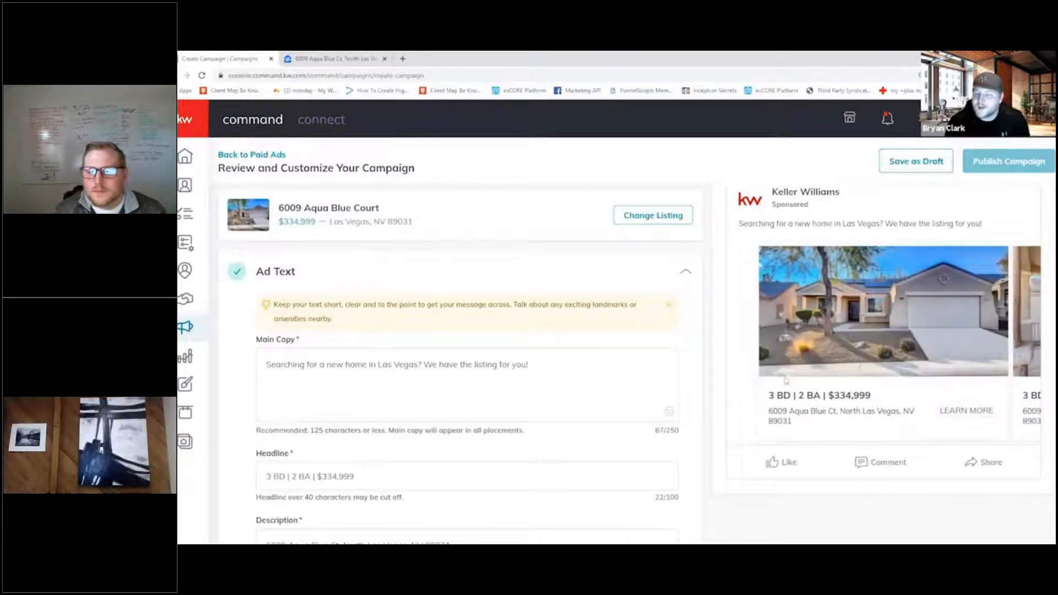
scroll(697, 419, "down", 2)
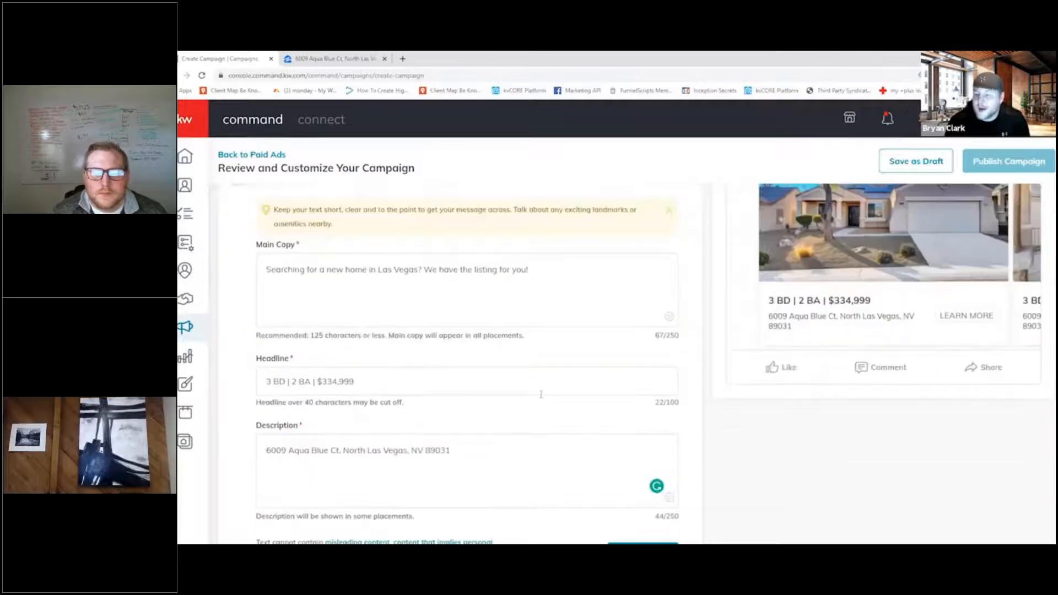
left_click_drag(696, 419, 215, 294)
left_click(214, 294)
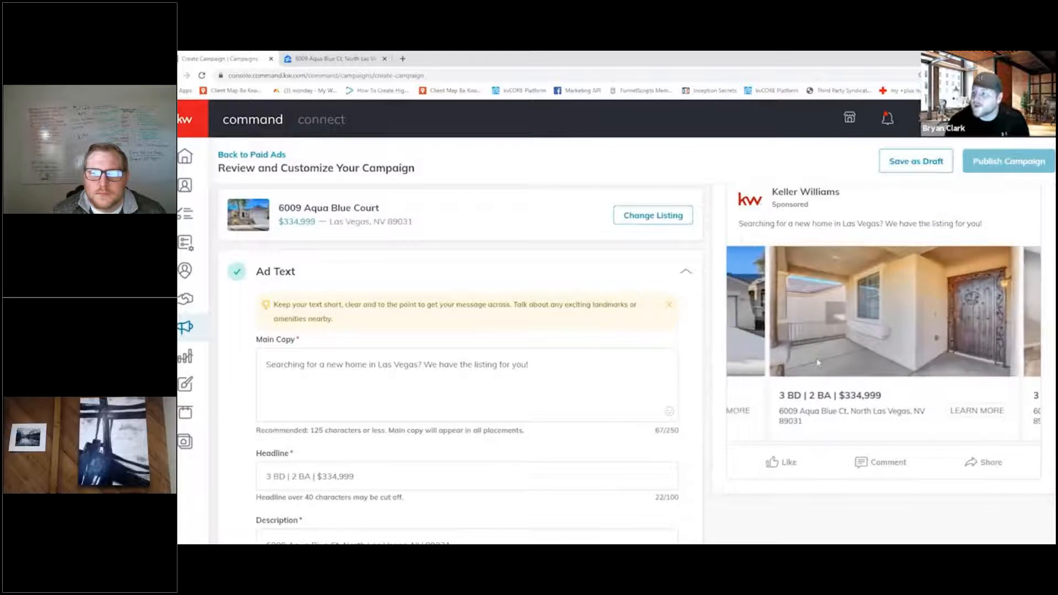
- Review the main copy, headline and description, save the ad text and open the Ad Media section
key("ctrl+a")
left_click(654, 328)
scroll(655, 328, "down", 1)
scroll(655, 329, "up", 3)
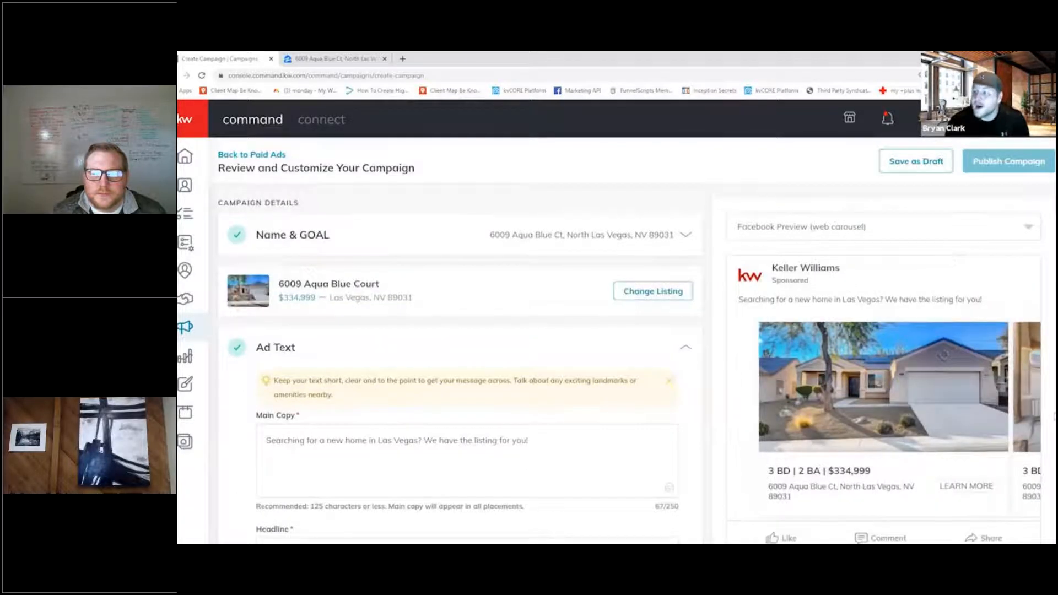
scroll(592, 318, "down", 1)
scroll(716, 328, "up", 1)
scroll(484, 362, "down", 8)
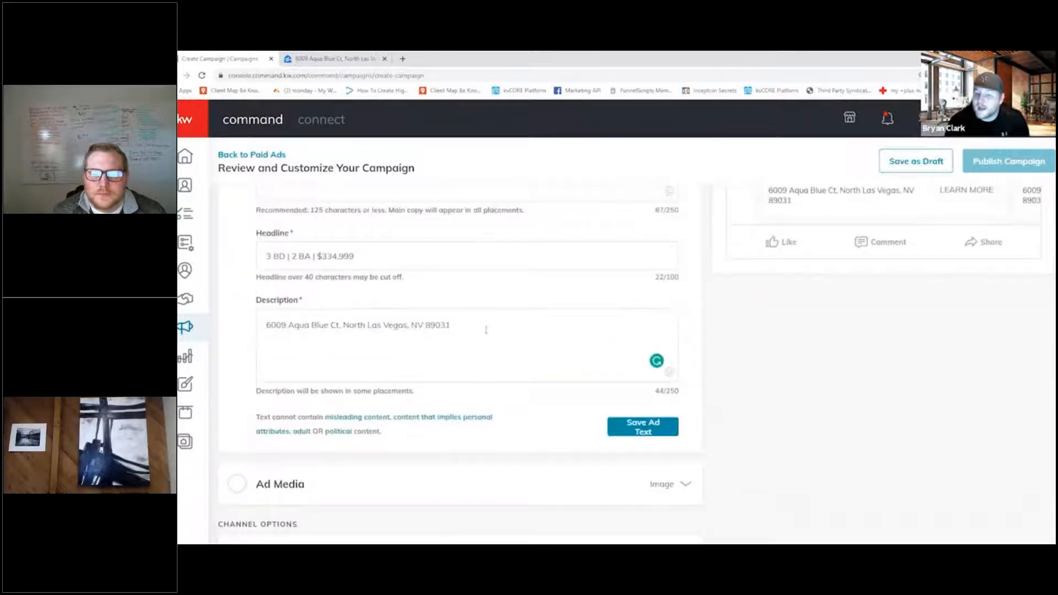
left_click(485, 362)
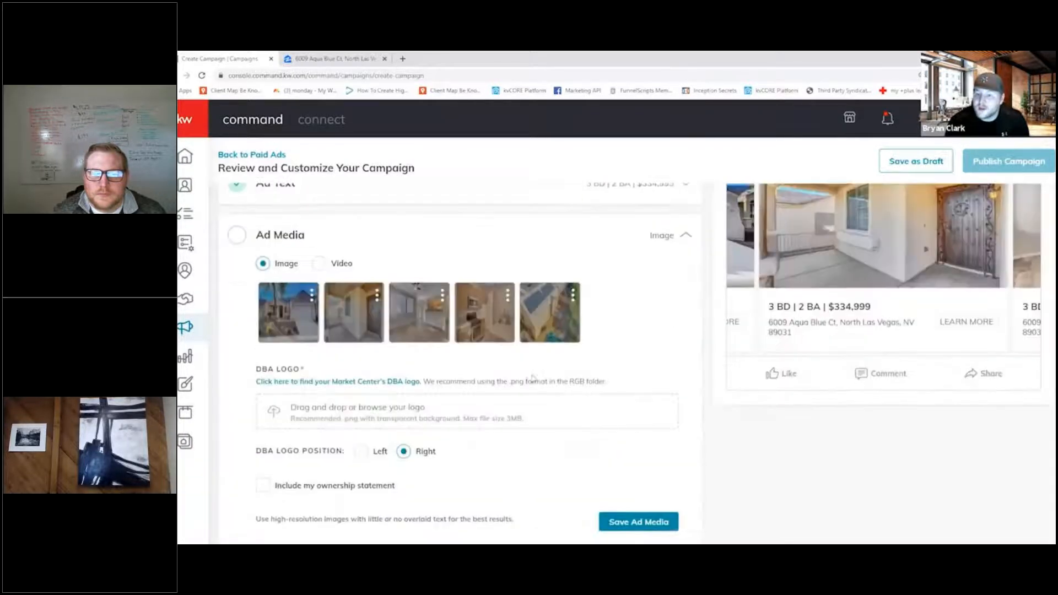
- Examine the ad media photos, DBA logo, logo position and ownership statement, and browse the carousel preview to see the logo on the photos
scroll(337, 347, "down", 1)
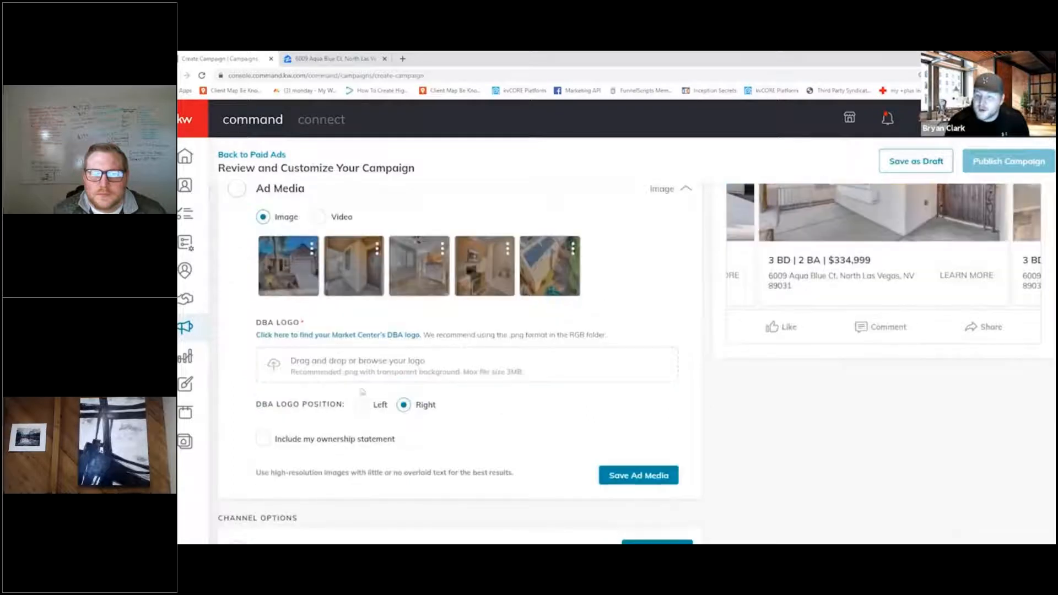
scroll(356, 388, "down", 1)
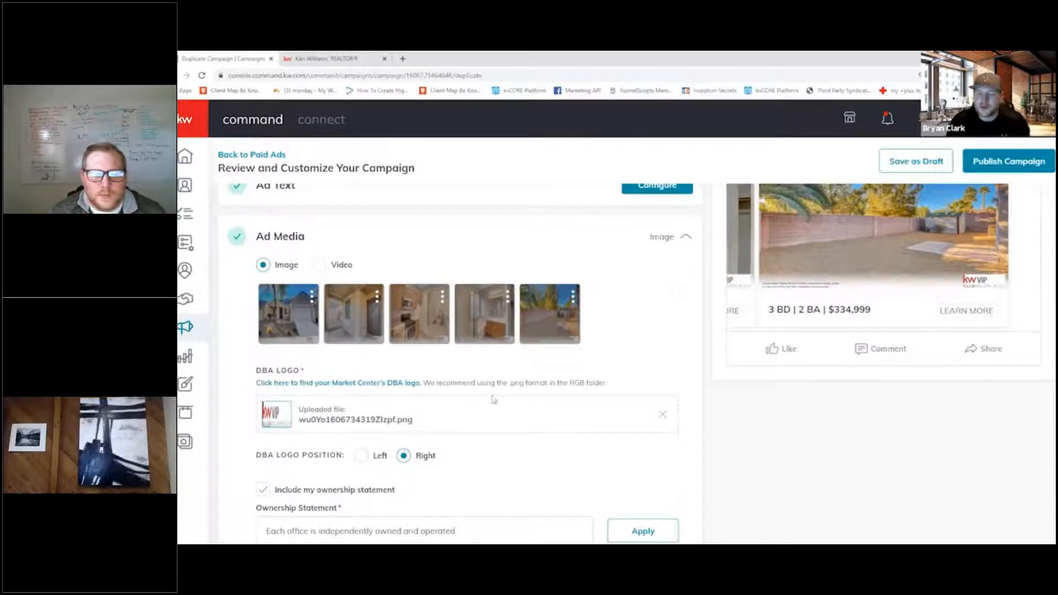
scroll(504, 399, "down", 1)
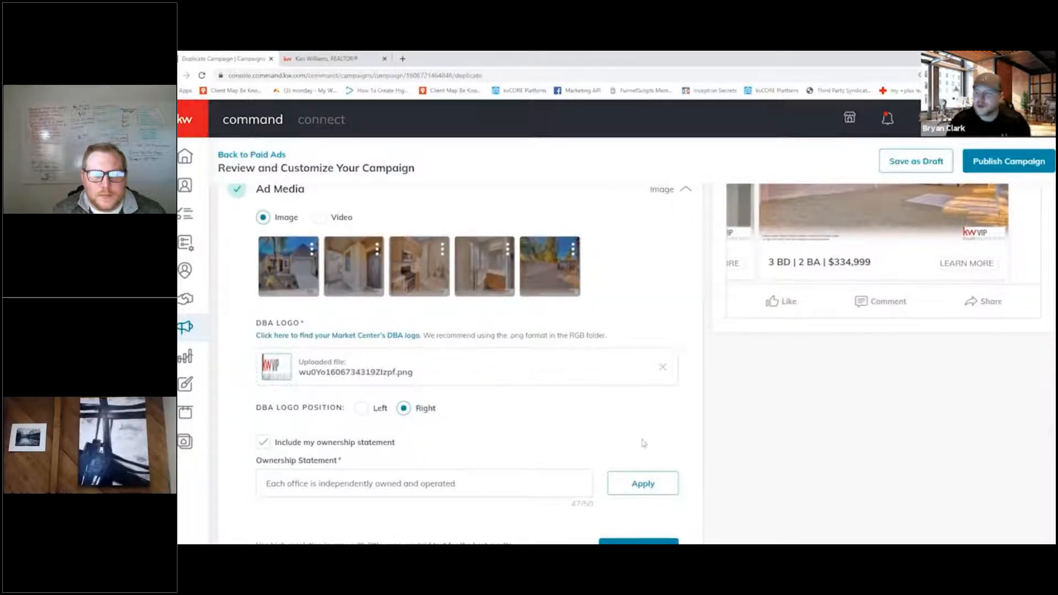
scroll(718, 412, "up", 3)
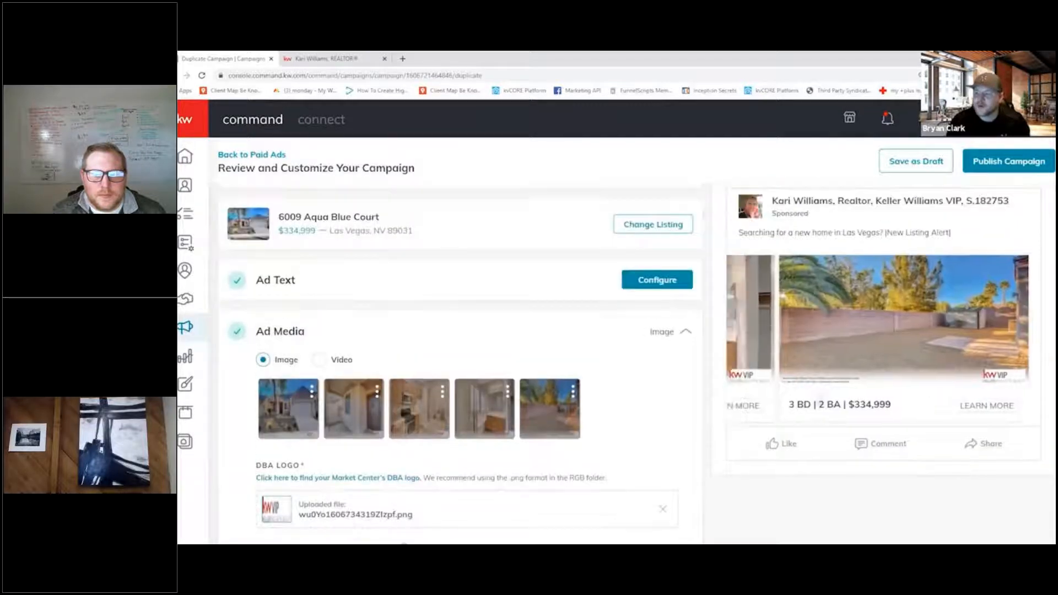
left_click_drag(760, 390, 947, 382)
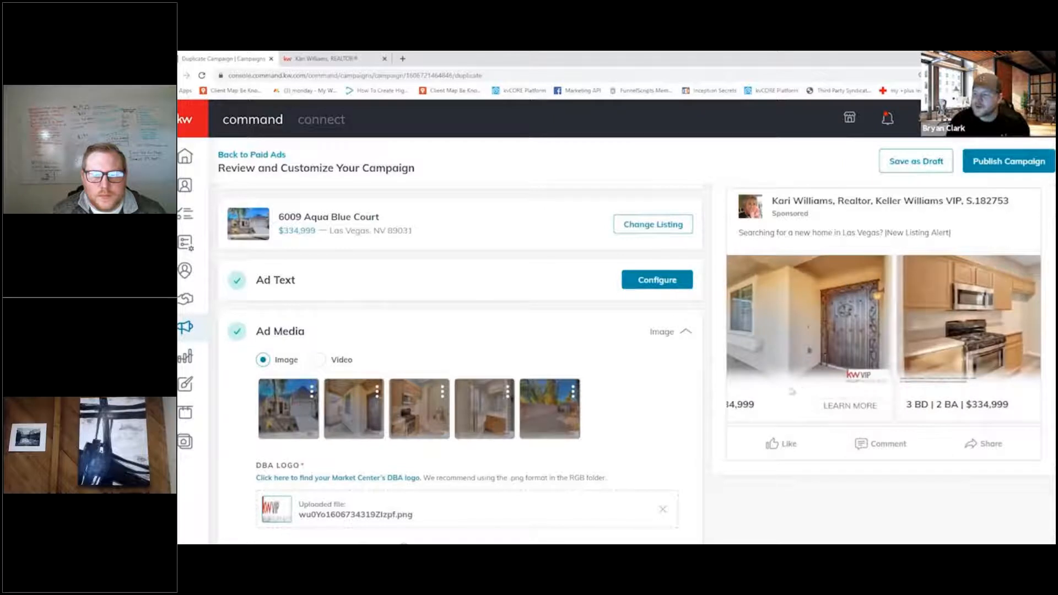
left_click_drag(792, 390, 1028, 391)
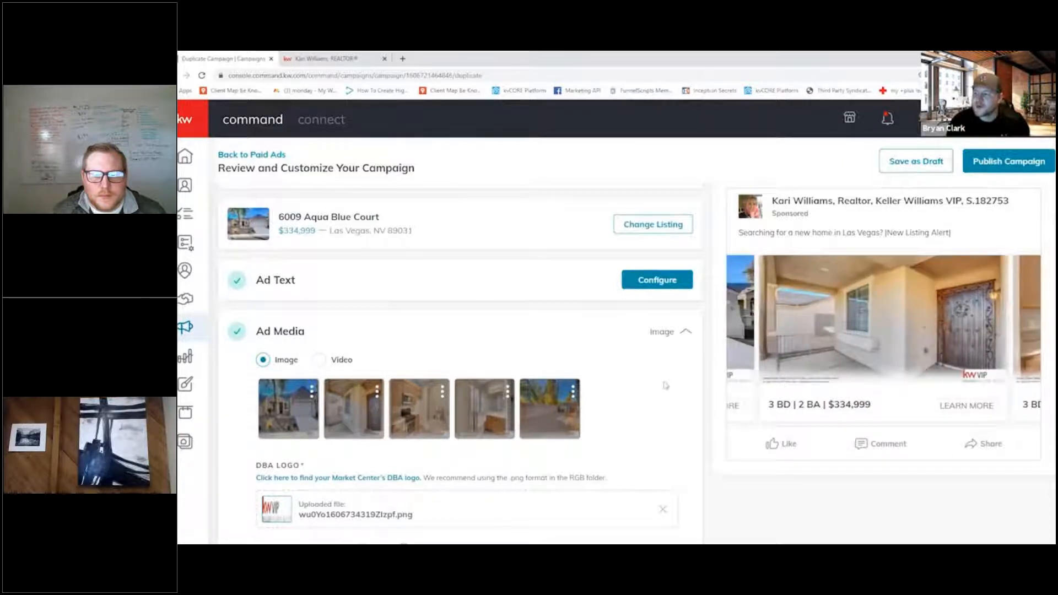
left_click_drag(991, 381, 786, 378)
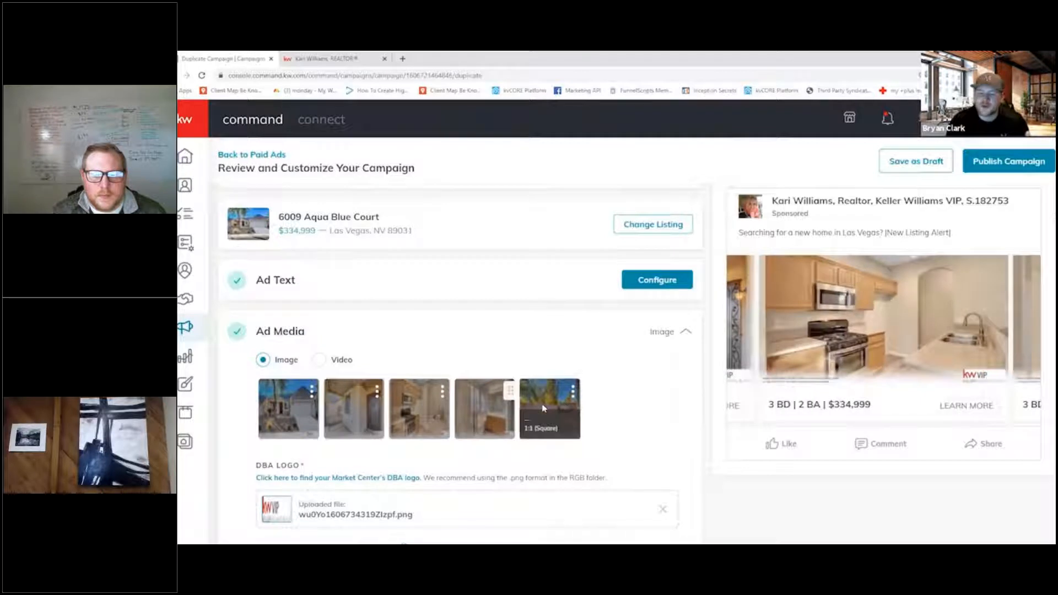
- Turn the ownership statement off and back on in the ad media settings
scroll(550, 418, "down", 3)
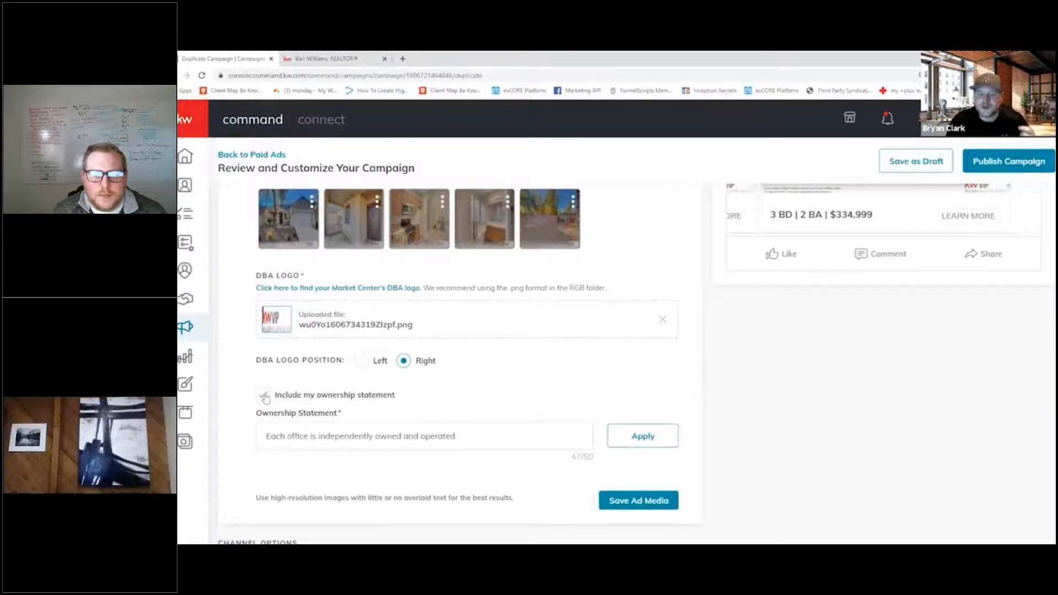
left_click(265, 395)
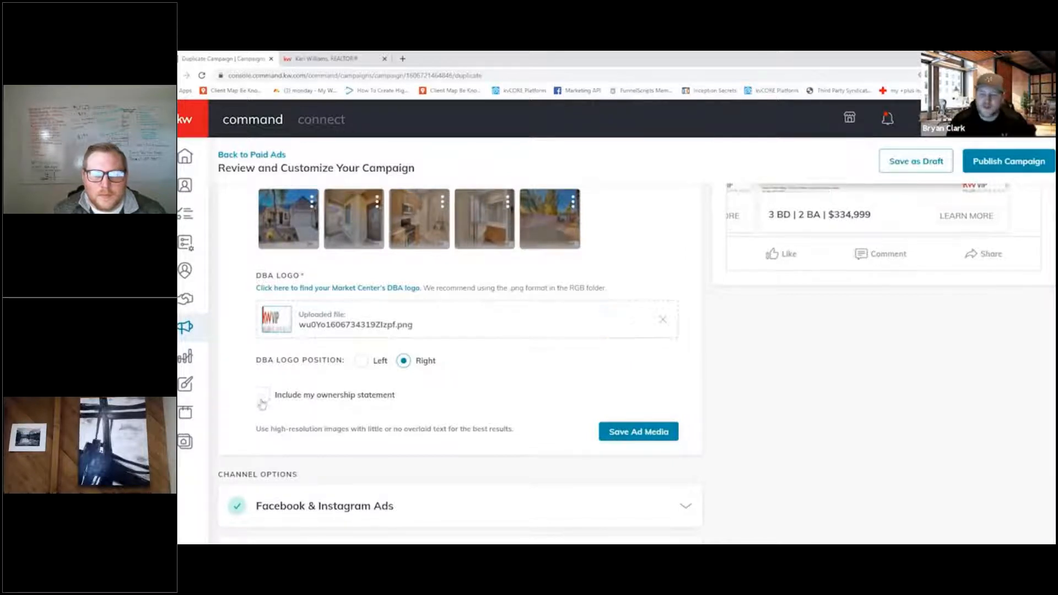
left_click(262, 396)
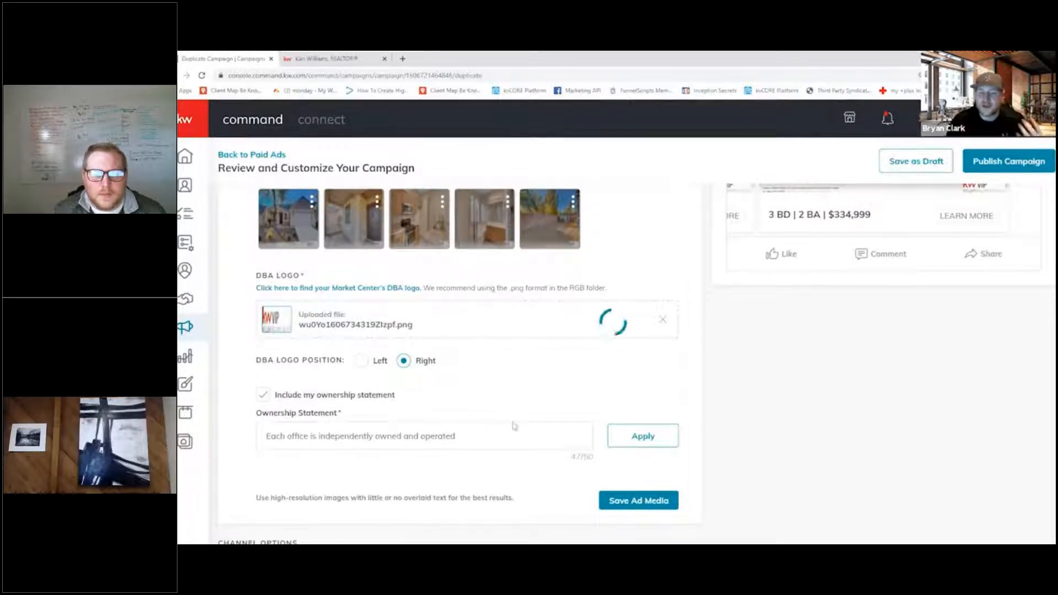
- Collapse the Ad Media section and open the Facebook & Instagram Ads channel options
scroll(529, 425, "down", 3)
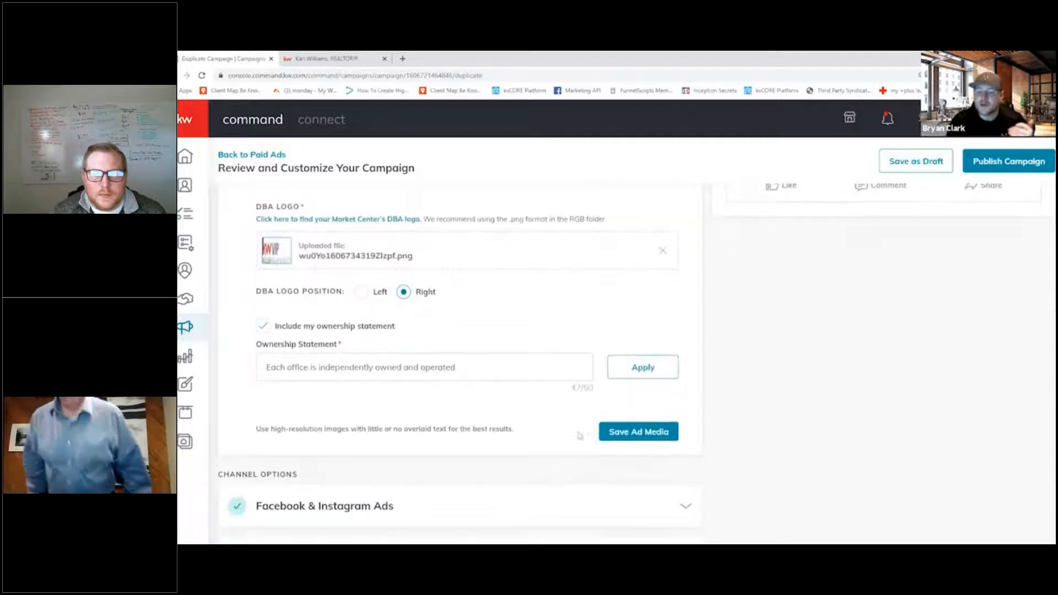
scroll(661, 378, "up", 2)
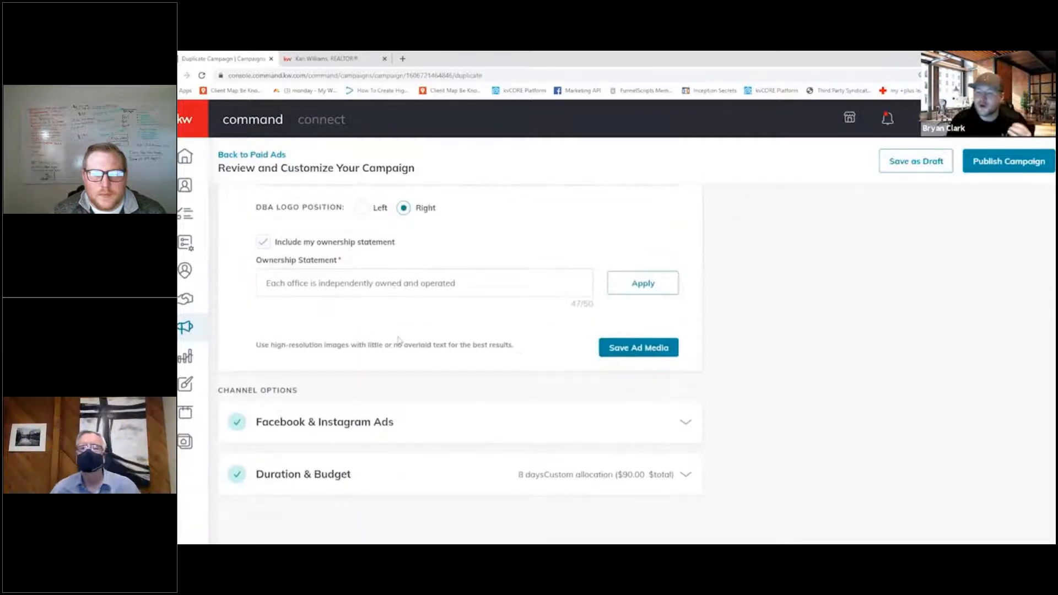
scroll(654, 388, "up", 2)
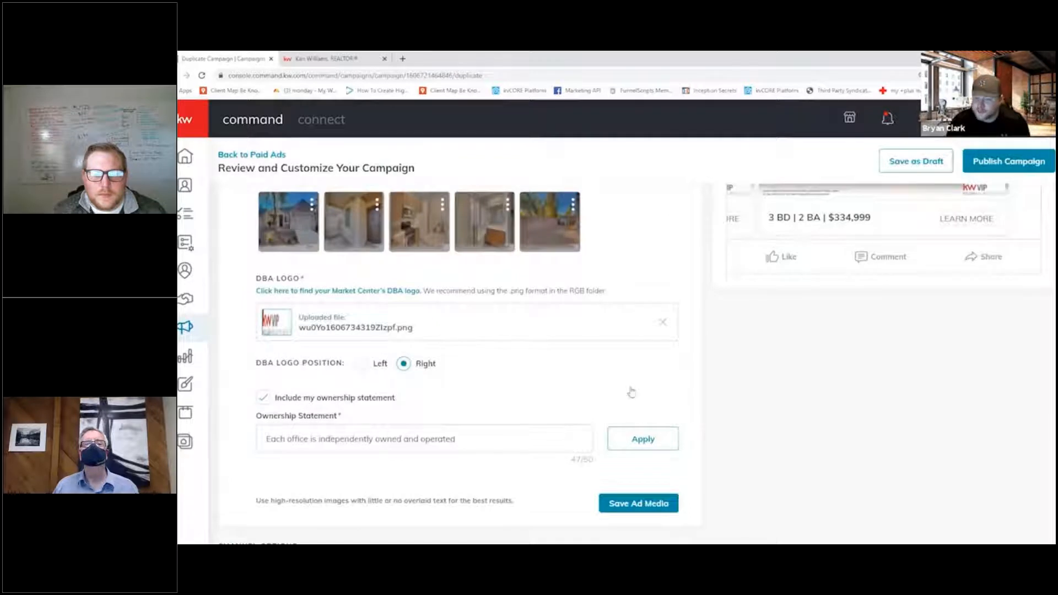
scroll(631, 392, "up", 2)
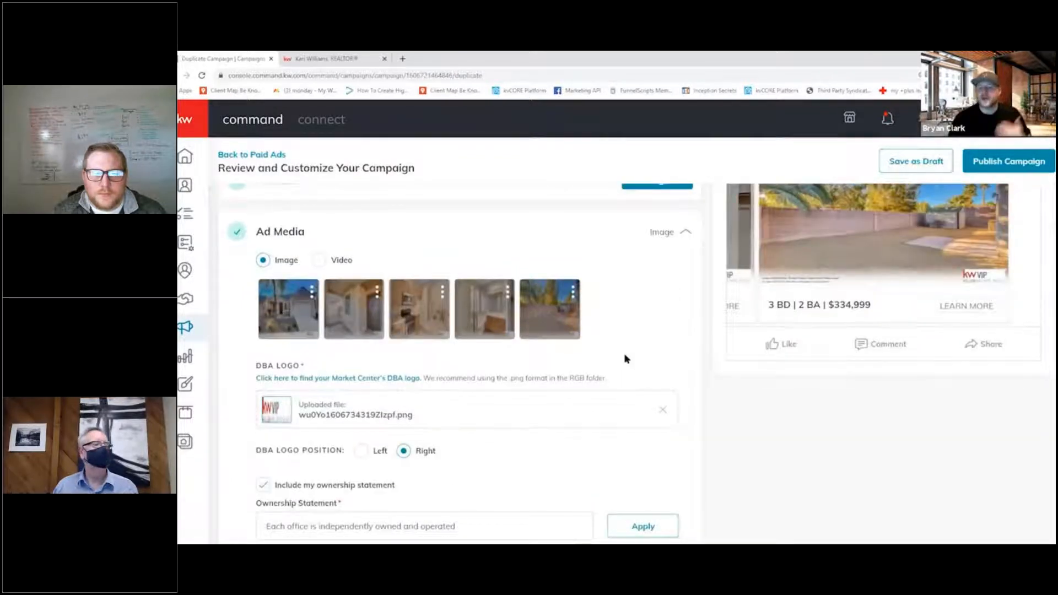
scroll(631, 364, "up", 2)
left_click(685, 316)
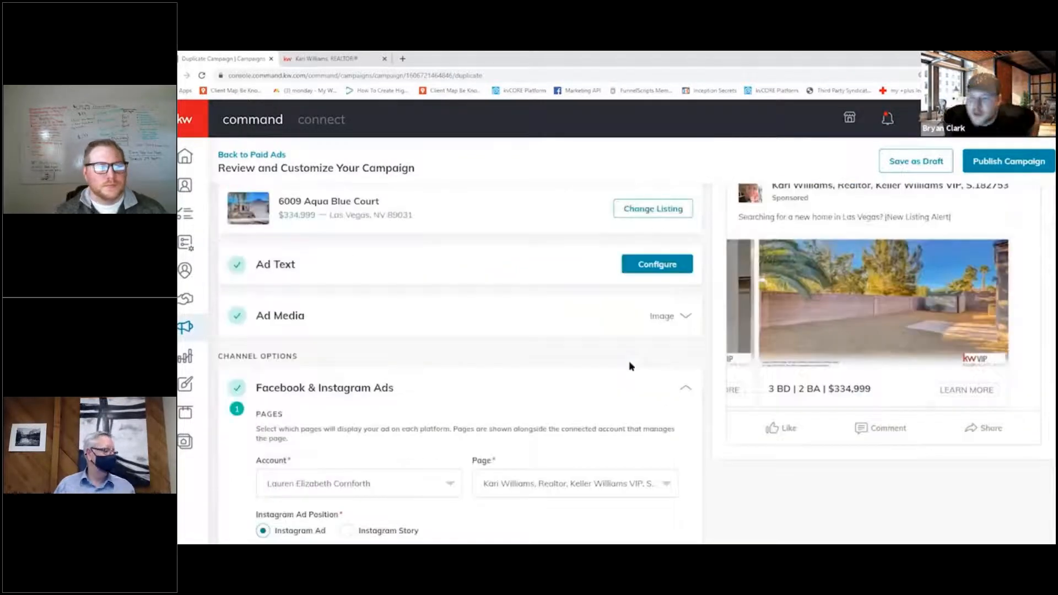
scroll(632, 367, "down", 3)
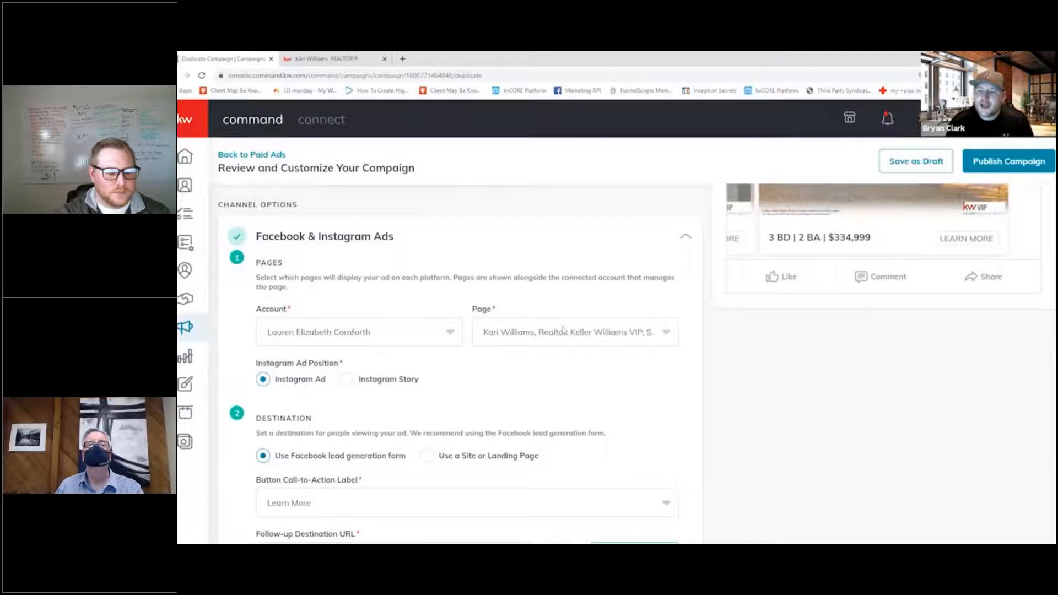
- Examine the account and page selection, Instagram ad position, lead form destination, follow-up URL and the location and radius targeting
left_click(580, 340)
left_click(571, 331)
left_click(568, 330)
left_click(548, 313)
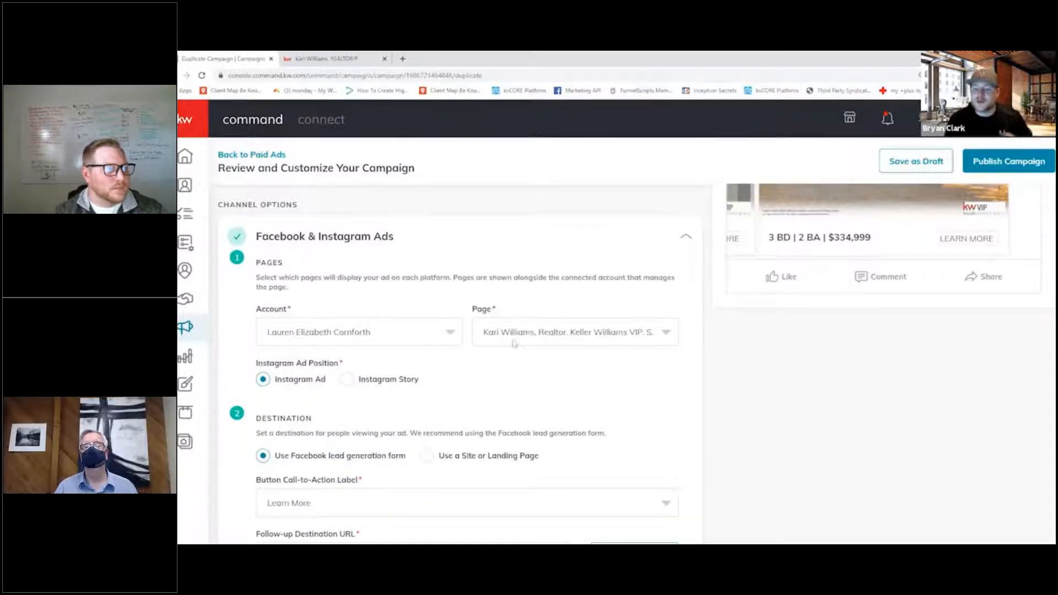
mouse_move(586, 270)
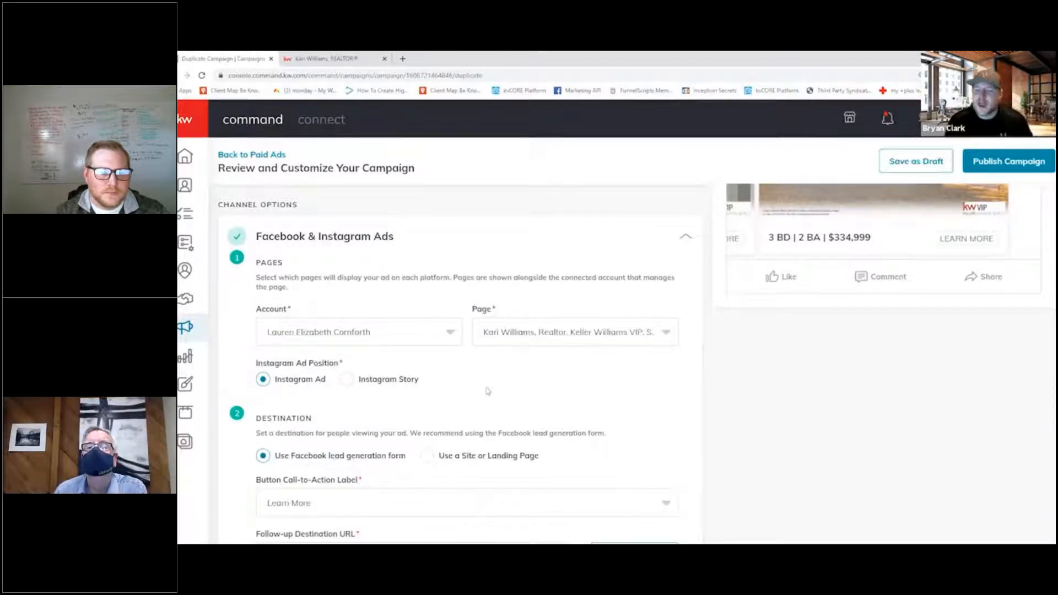
mouse_move(422, 257)
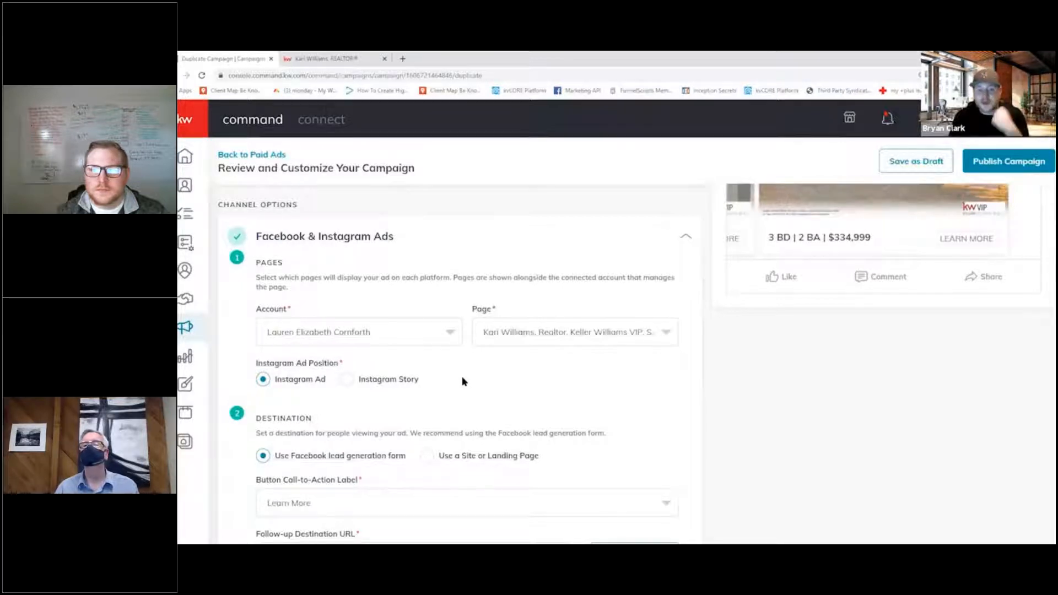
mouse_move(614, 383)
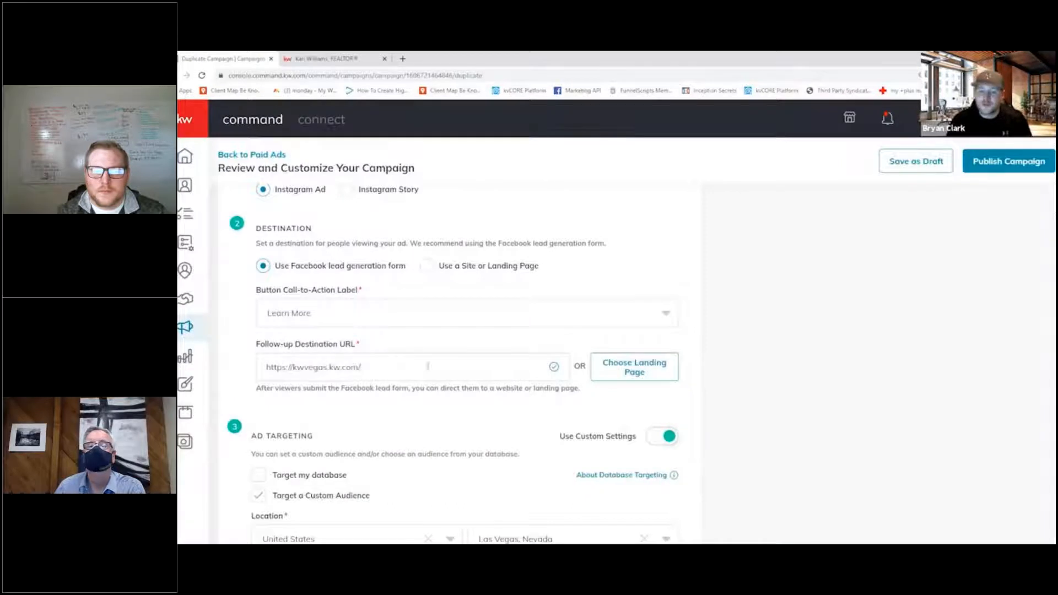
scroll(439, 364, "down", 3)
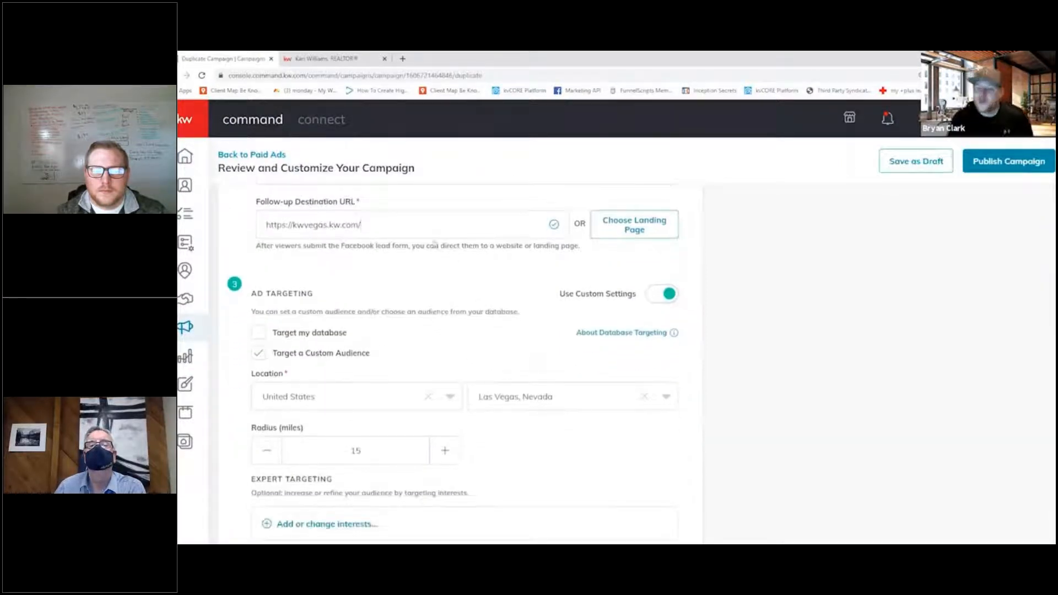
scroll(411, 300, "down", 1)
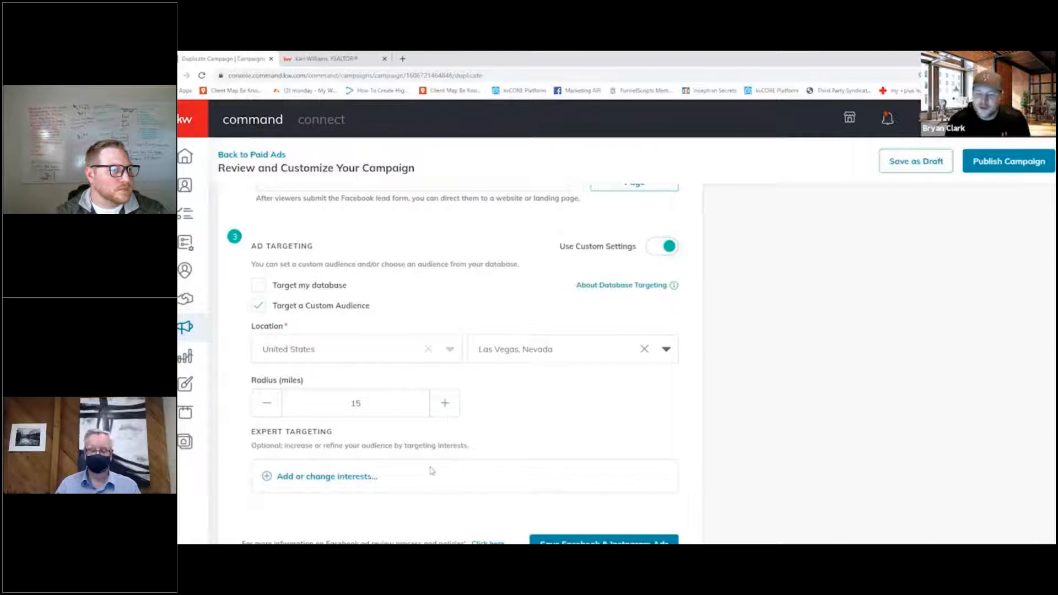
- Add Zillow and Trulia as targeted interests in the expert targeting for the Facebook ads
left_click(372, 477)
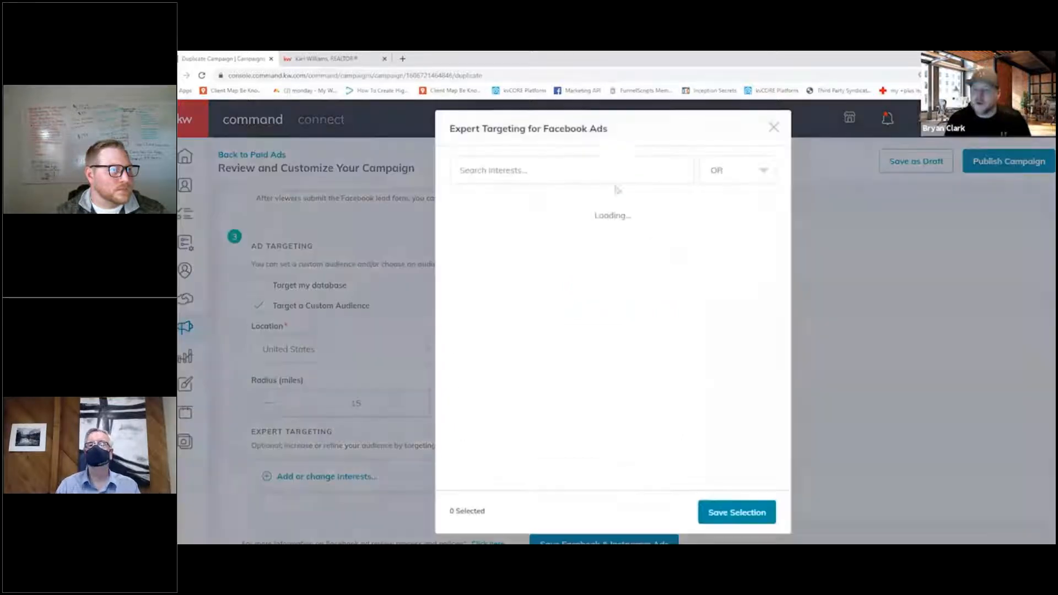
type("Zillow")
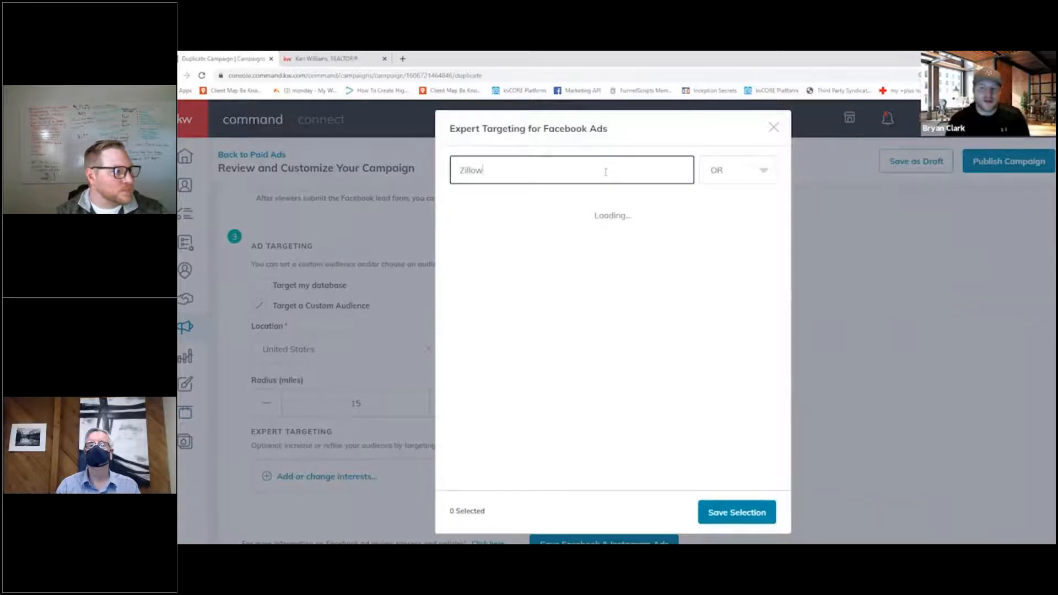
left_click(568, 212)
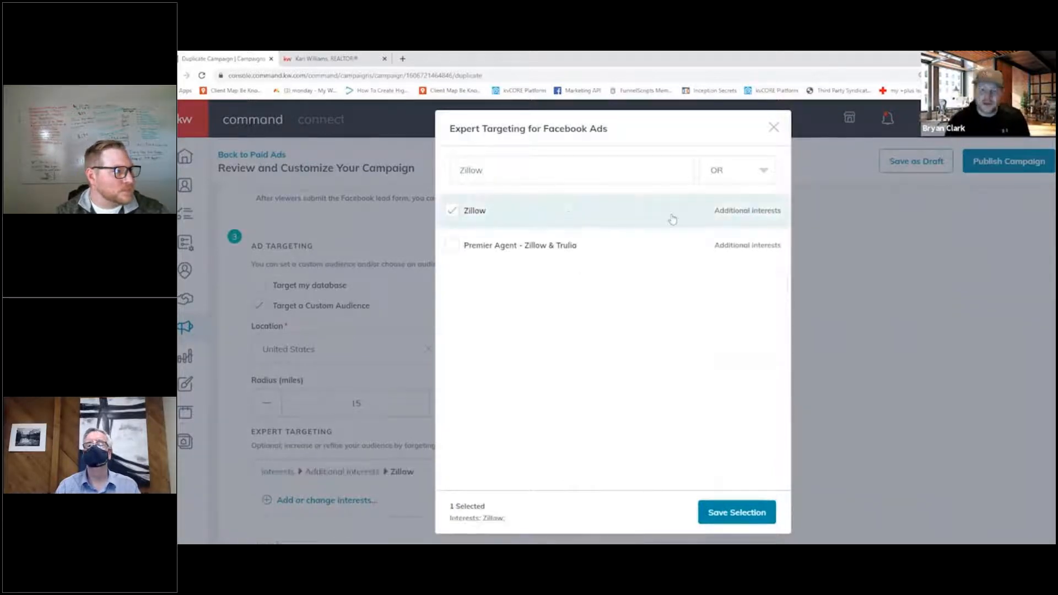
double_click(555, 167)
type("T")
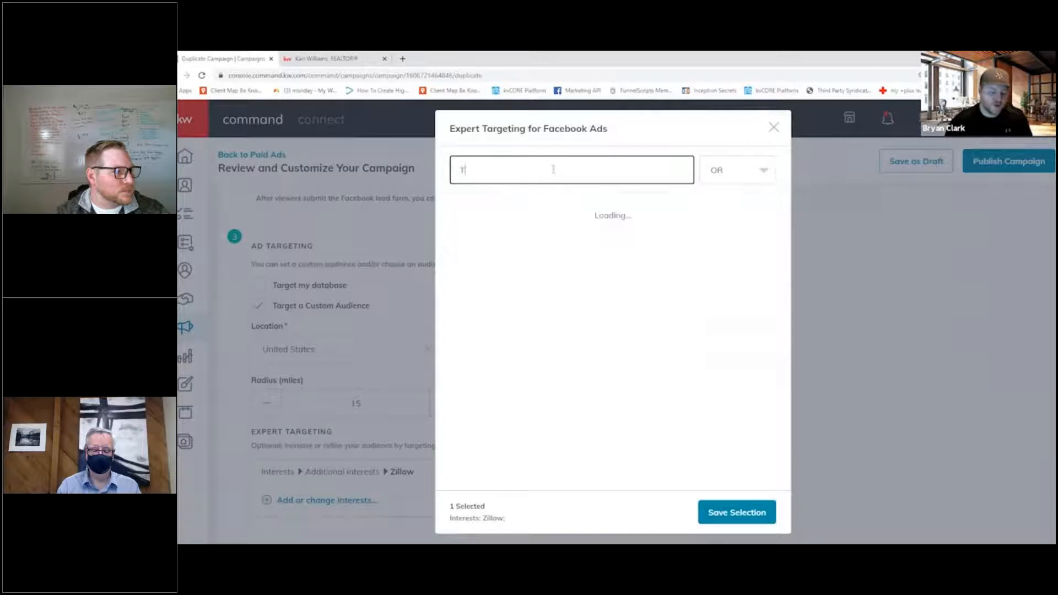
type("rulia")
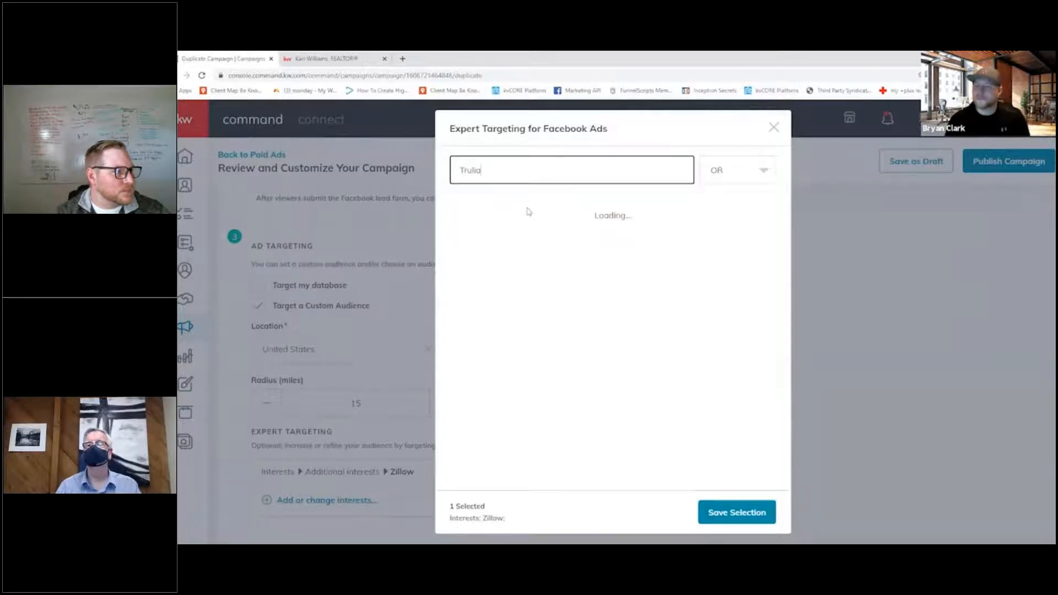
left_click(524, 210)
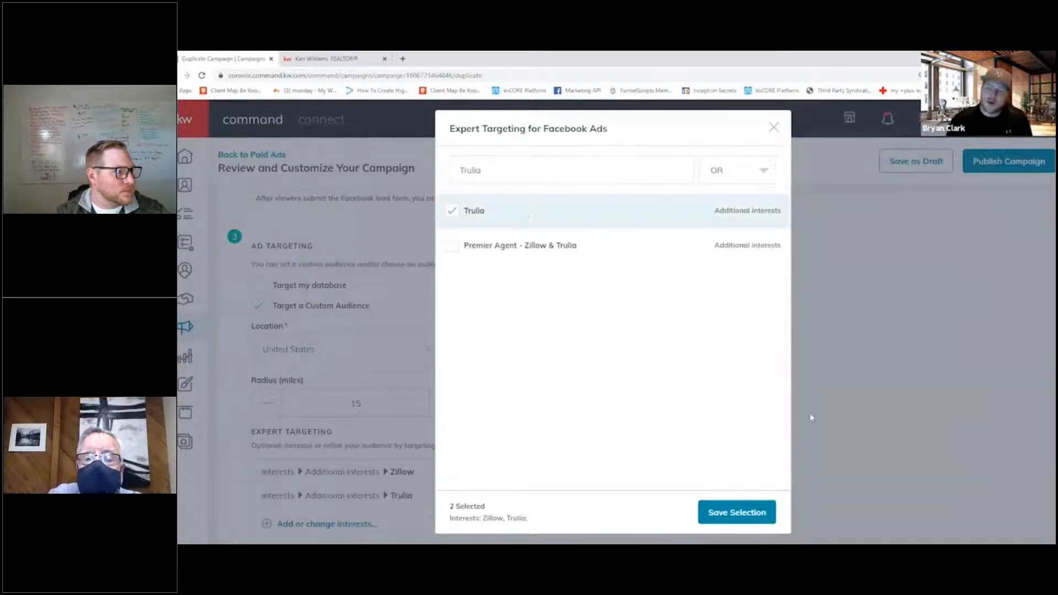
- Add Homes.com and realtor.com to the expert targeting interests and clear the interest search
left_click(496, 176)
double_click(496, 177)
type("Homes.co")
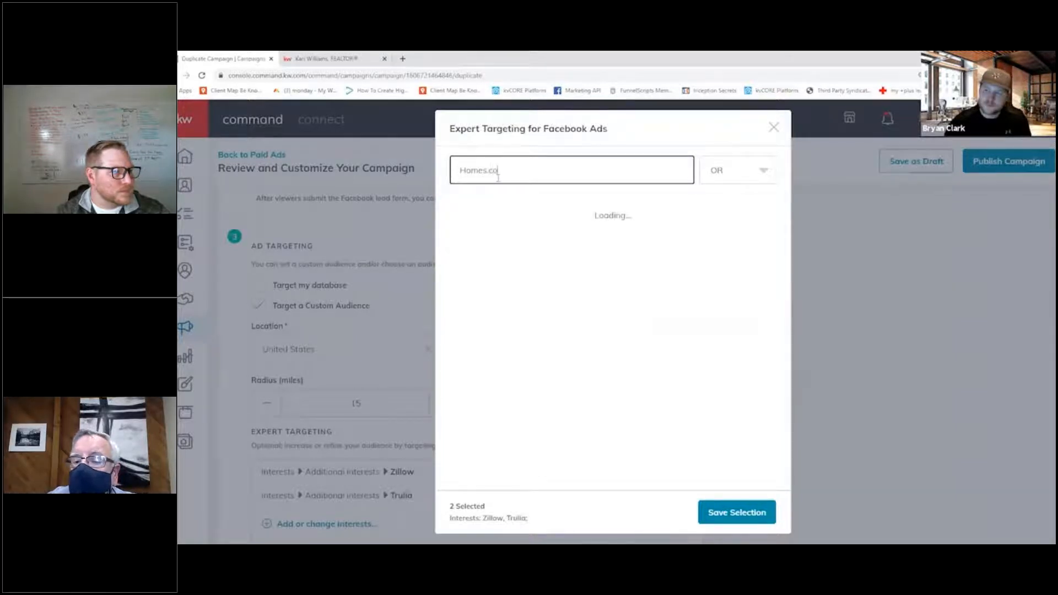
left_click(524, 208)
left_click_drag(510, 171, 277, 181)
type("realtor.c")
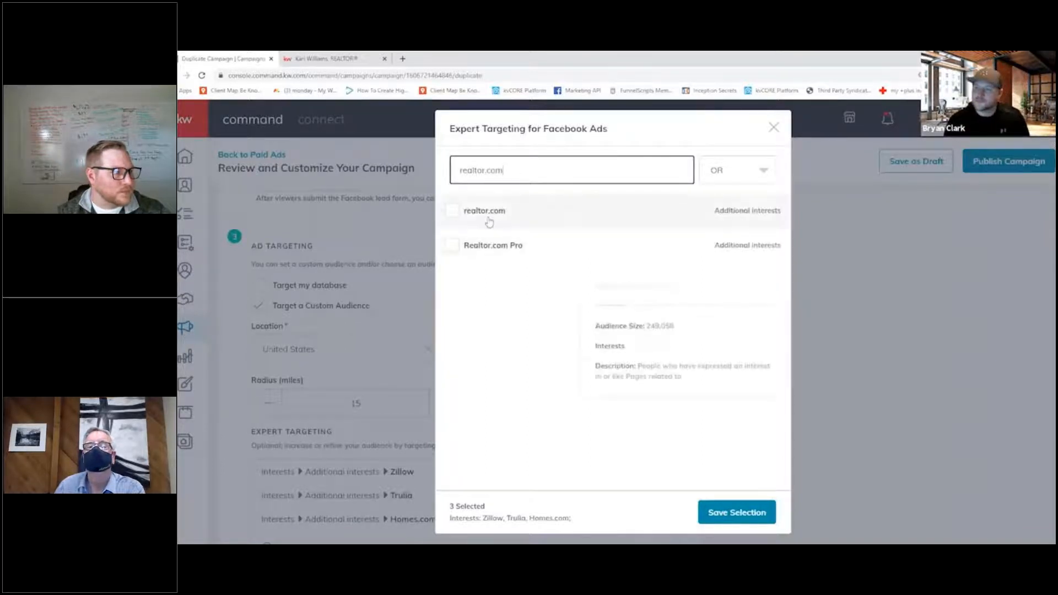
left_click(488, 215)
left_click_drag(557, 172, 363, 174)
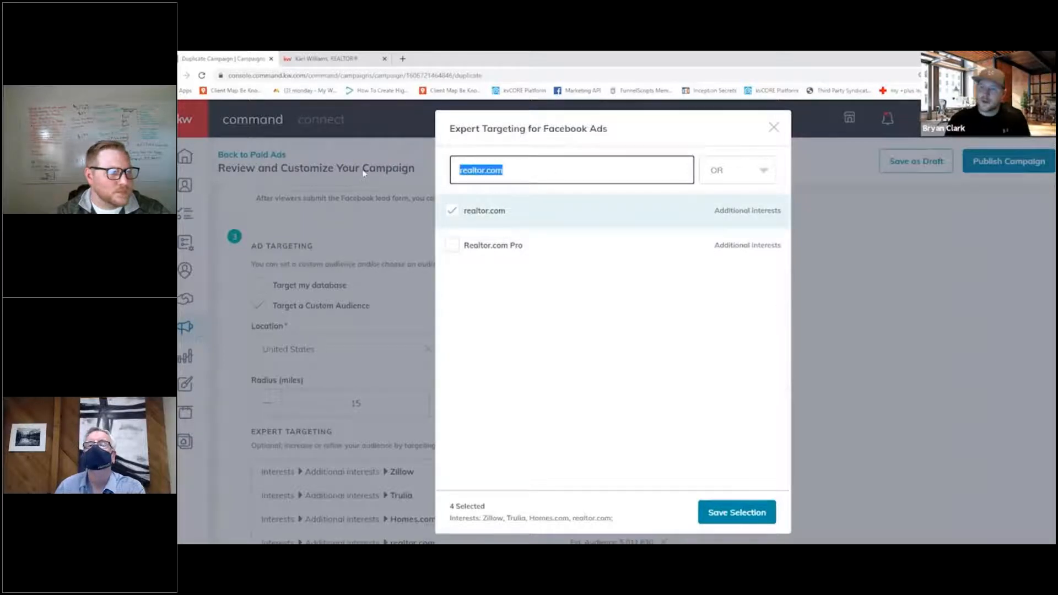
key("BackSpace")
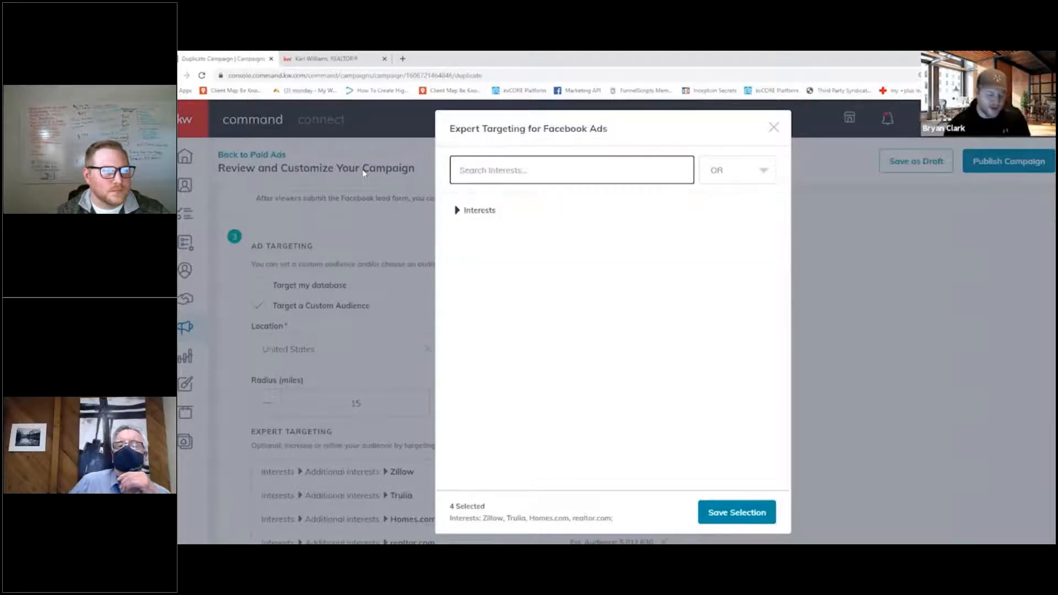
- Add House Hunting and Pre-qualification (lending) to the expert targeting interests and clear the interest search
type("house")
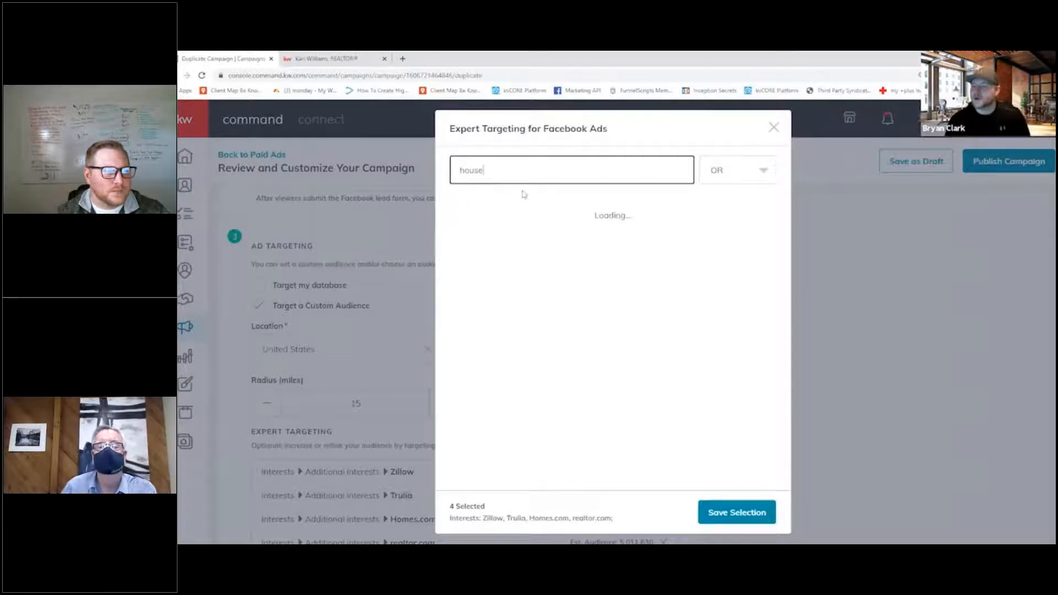
left_click(491, 277)
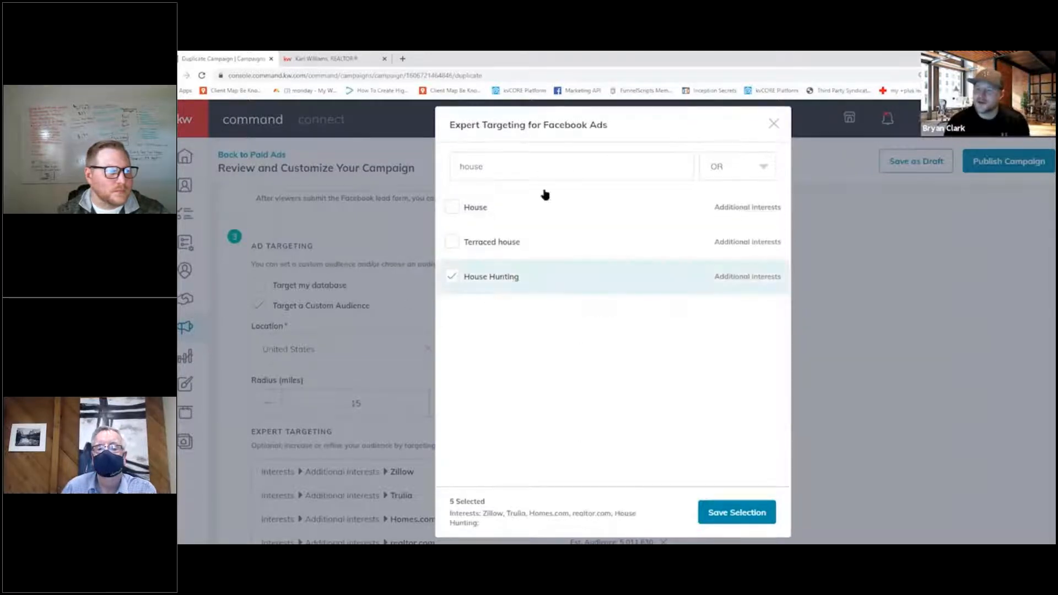
double_click(524, 171)
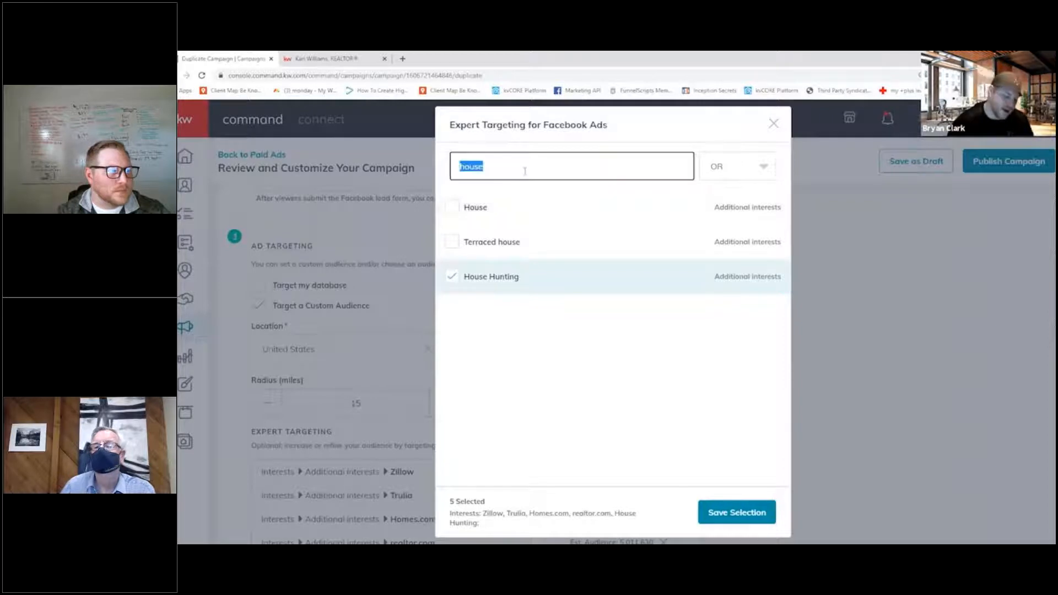
key("BackSpace")
type("pre-qualification")
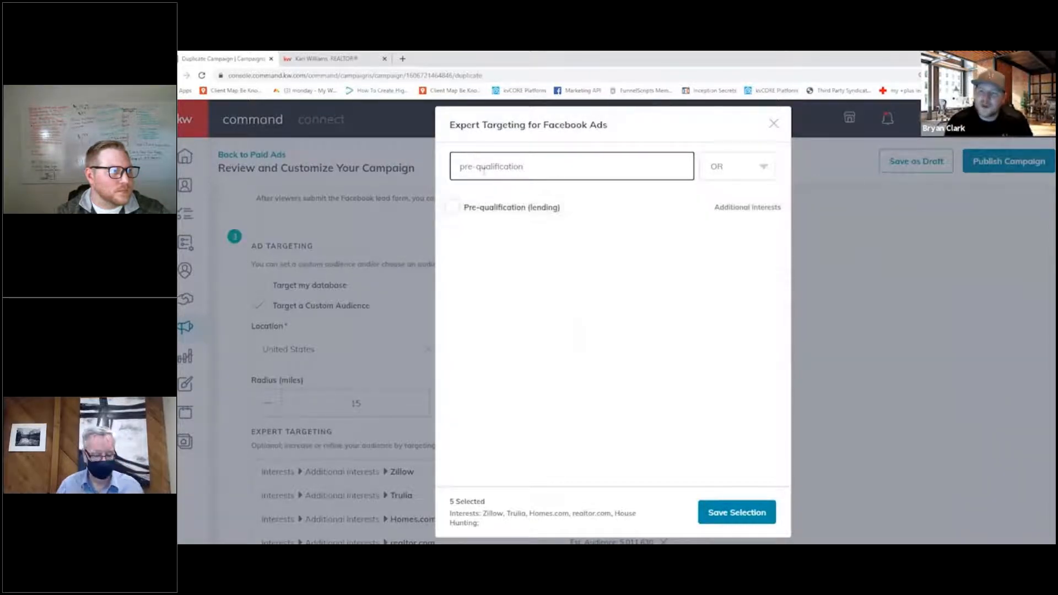
left_click(513, 209)
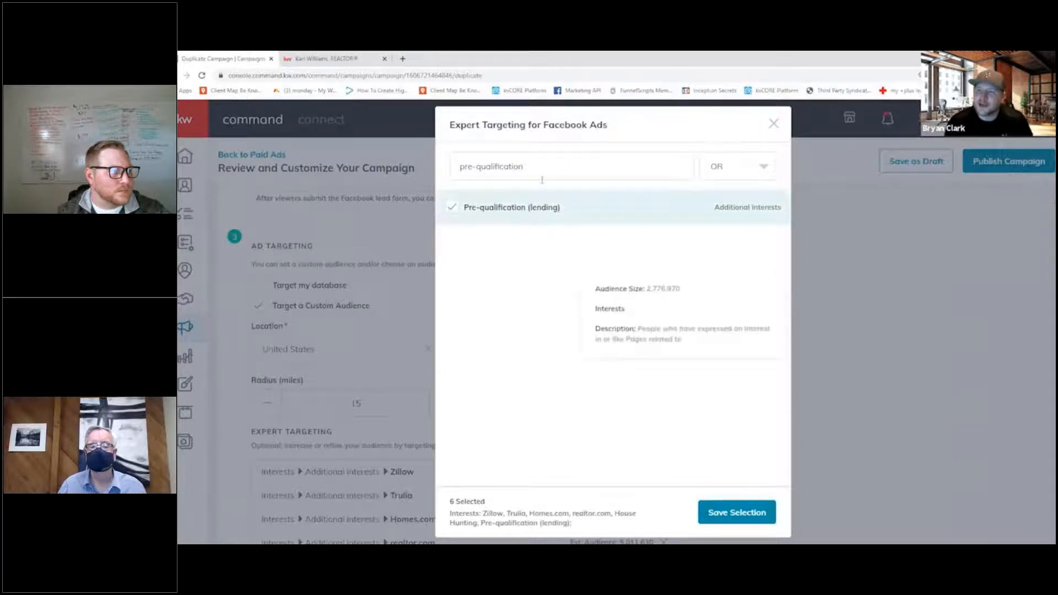
key("BackSpace")
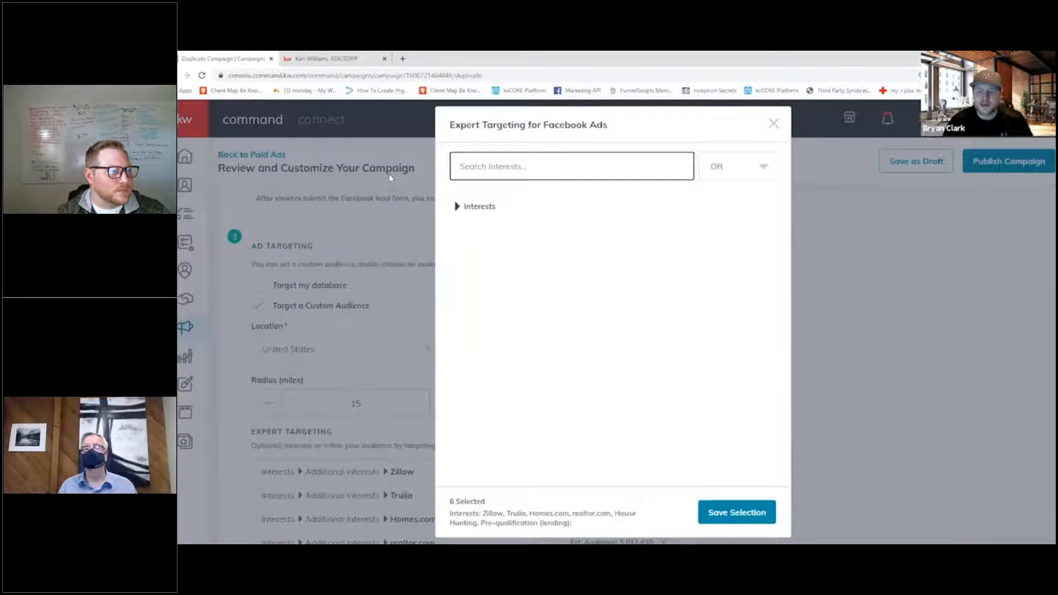
- Add the Property finder, Luxury property and Real property interests to the expert targeting and save the selection
type("pr")
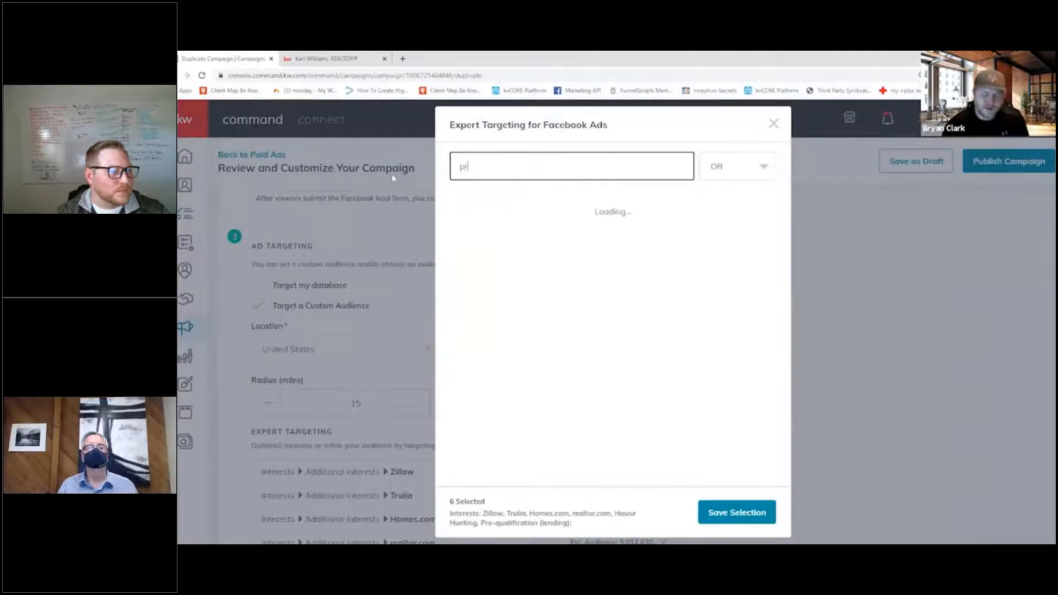
type("operty")
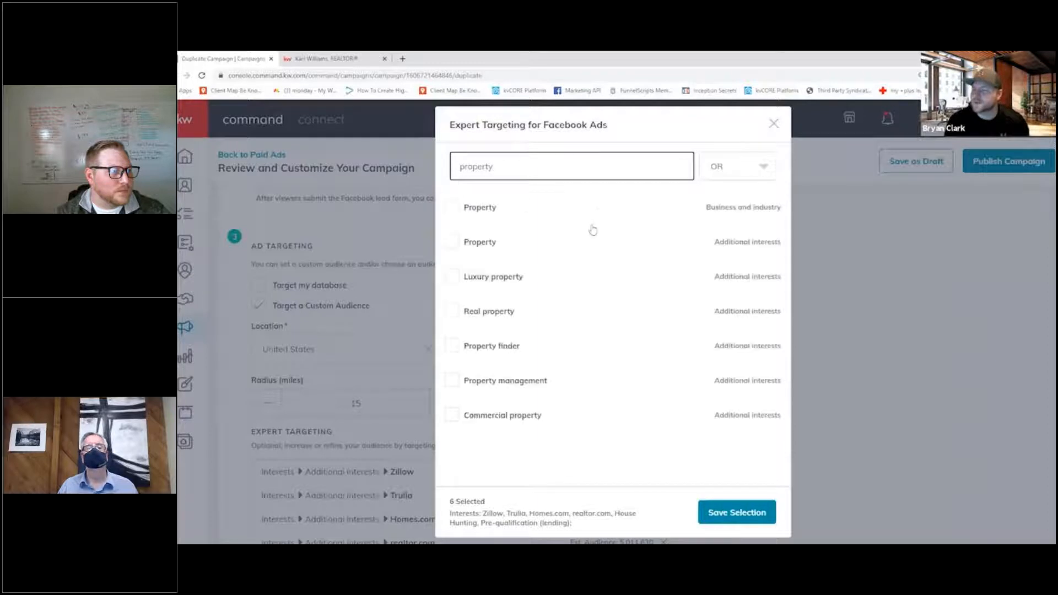
mouse_move(501, 355)
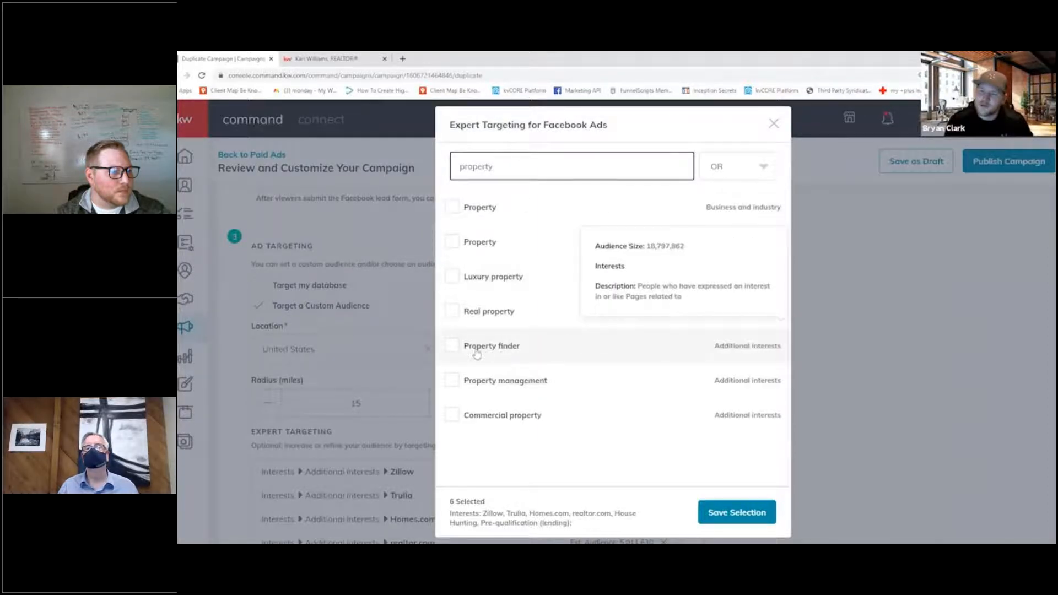
left_click(483, 354)
left_click(499, 275)
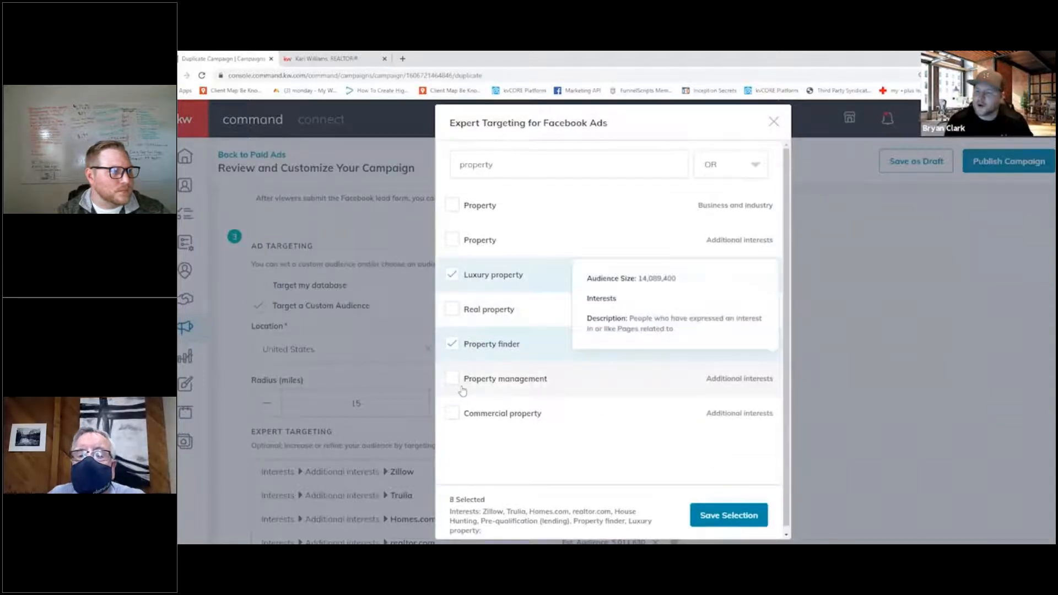
left_click(489, 309)
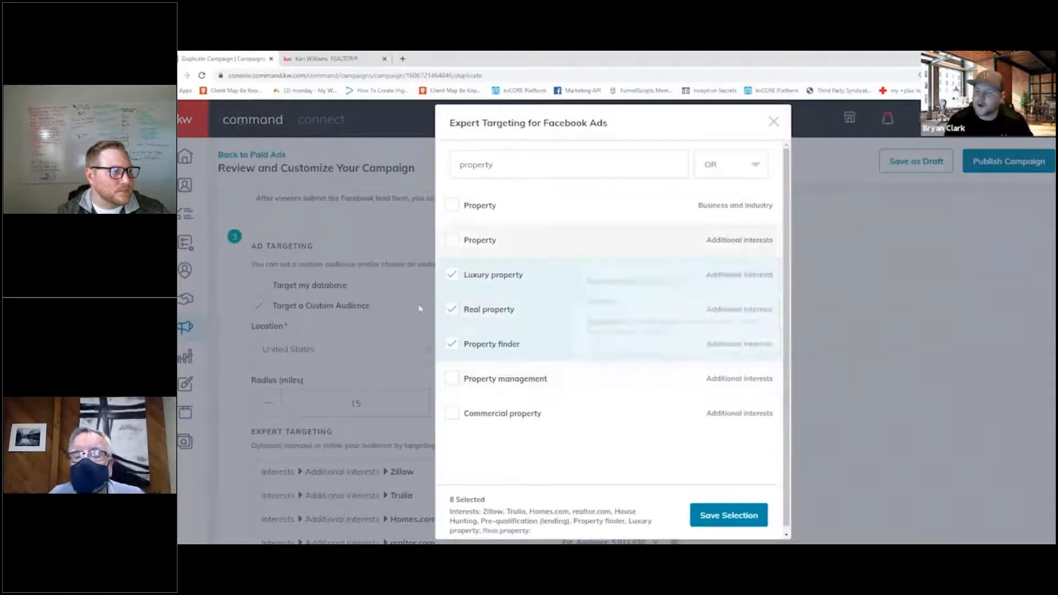
left_click(744, 515)
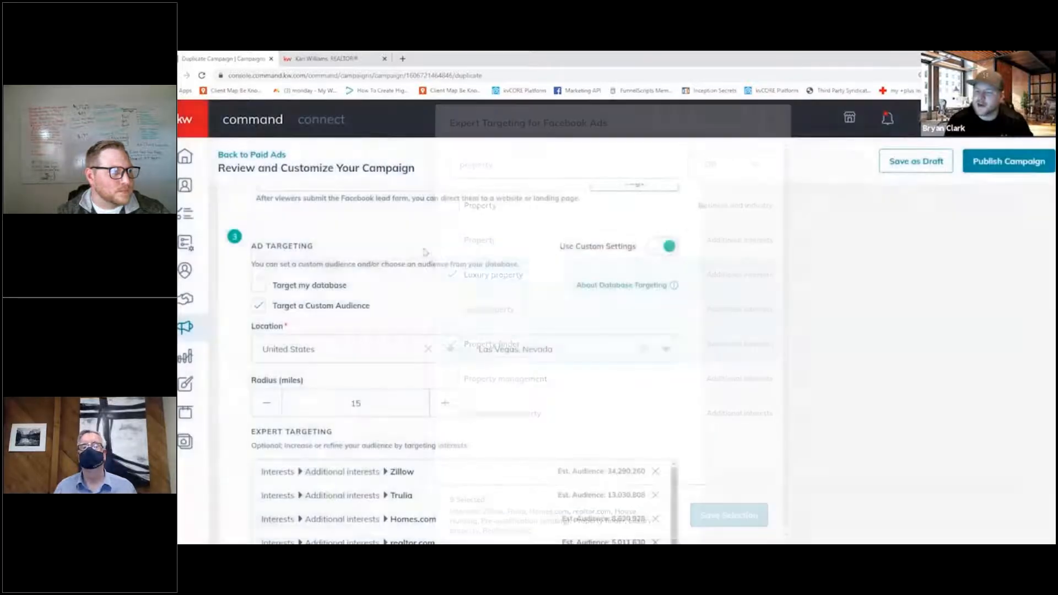
- Check the ad targeting options and the interest list, and save the Facebook & Instagram Ads settings
scroll(551, 248, "down", 10)
scroll(584, 300, "up", 1)
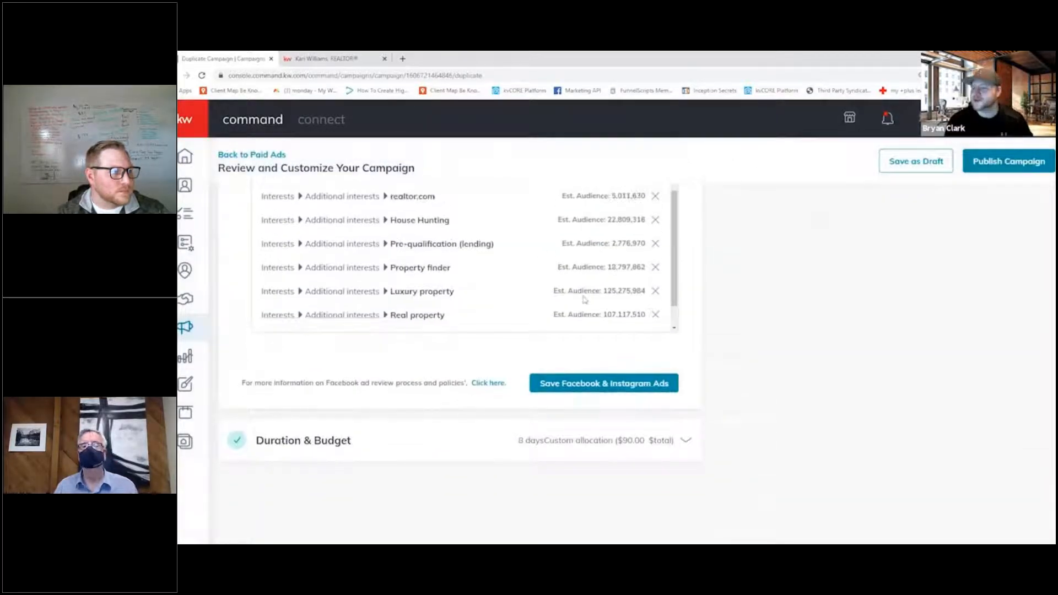
scroll(584, 300, "up", 5)
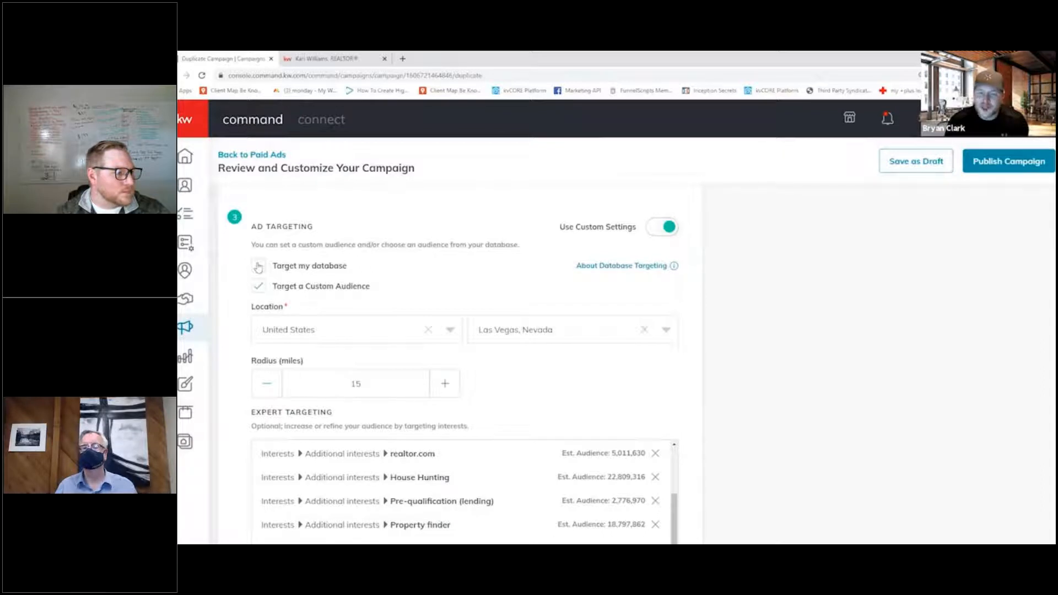
mouse_move(660, 270)
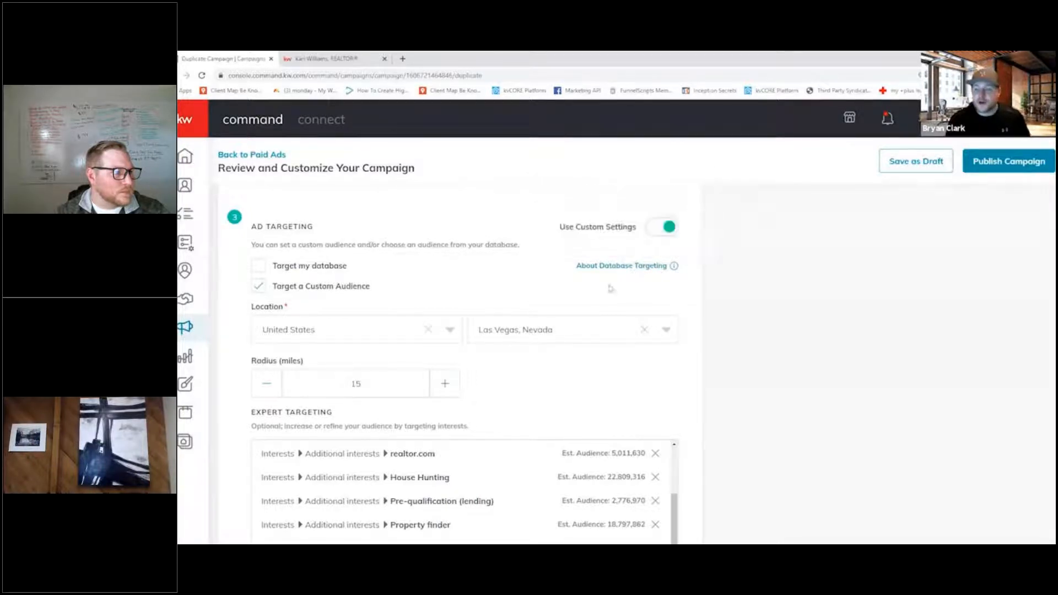
scroll(530, 311, "down", 2)
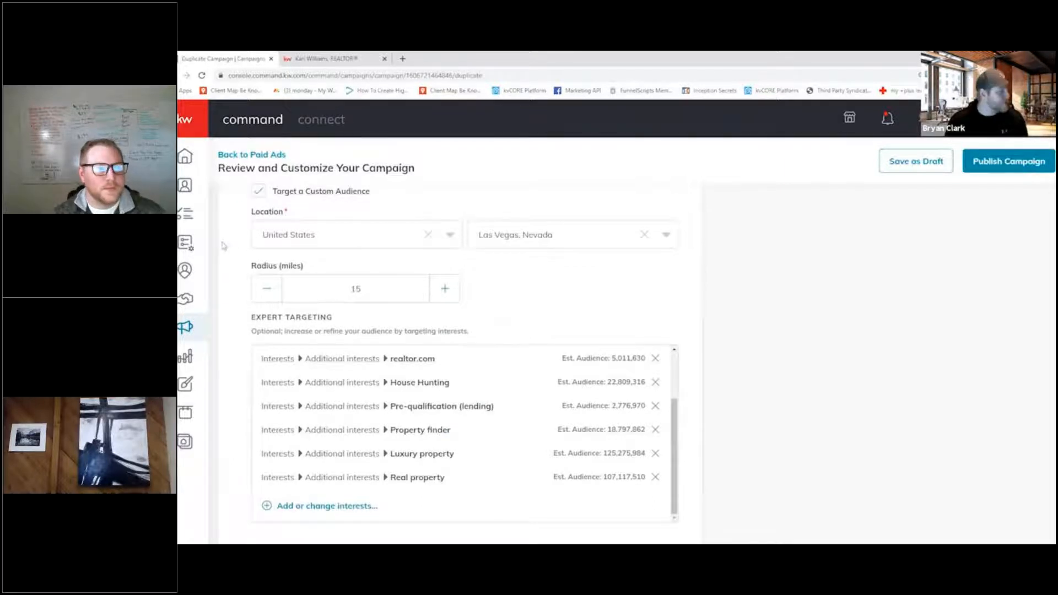
scroll(335, 268, "down", 3)
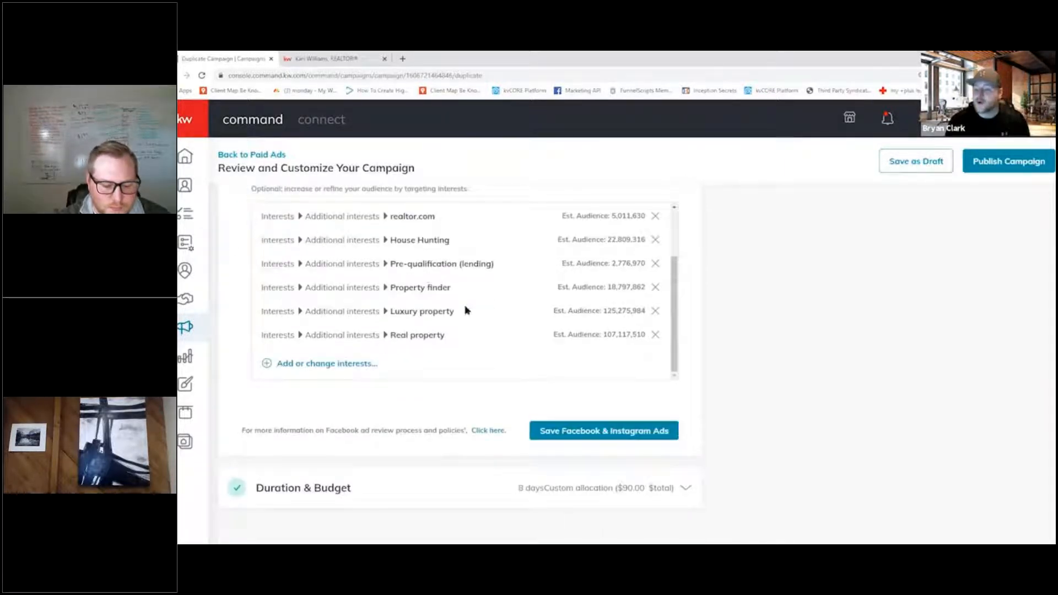
left_click(545, 431)
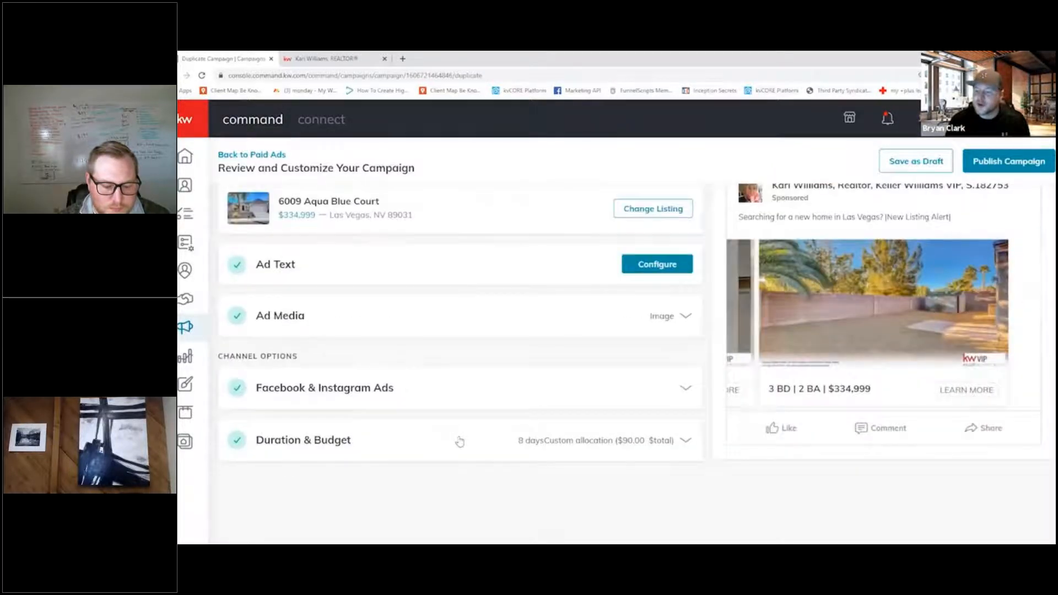
- Open the Duration & Budget section and examine the campaign dates, total budget and daily total
left_click(459, 439)
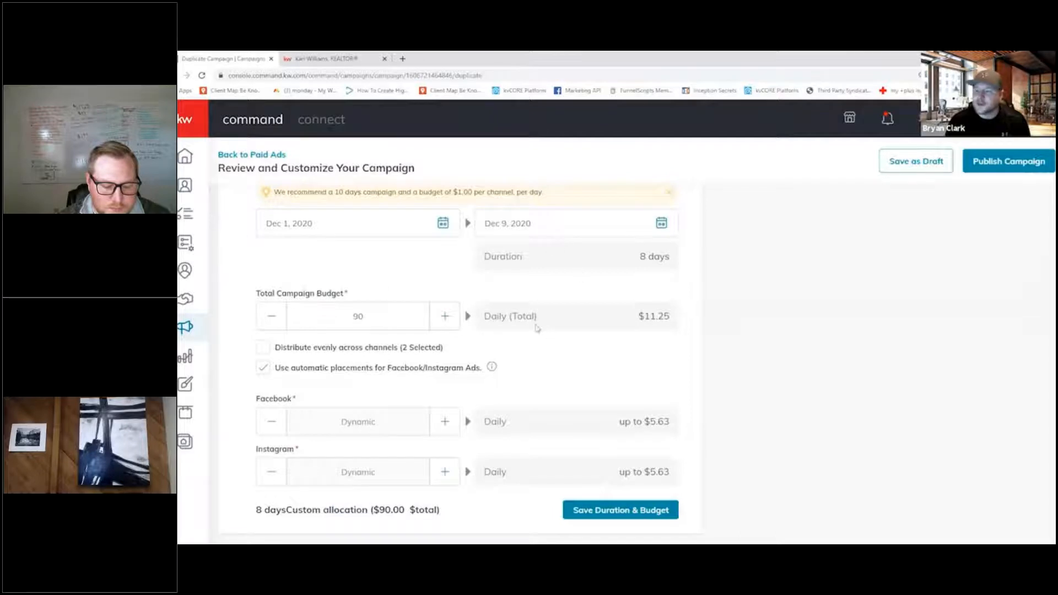
left_click_drag(637, 316, 694, 315)
left_click(694, 317)
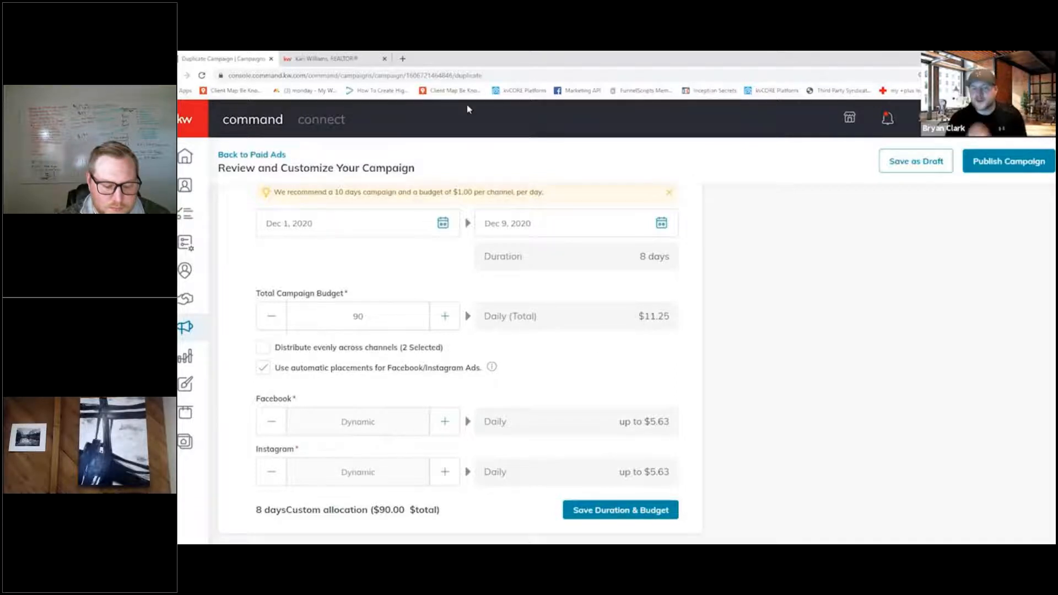
- Open the Facebook Ad Library at facebook.com/ads/library in a new browser tab
left_click(402, 57)
type("facebook.com/ads/librab")
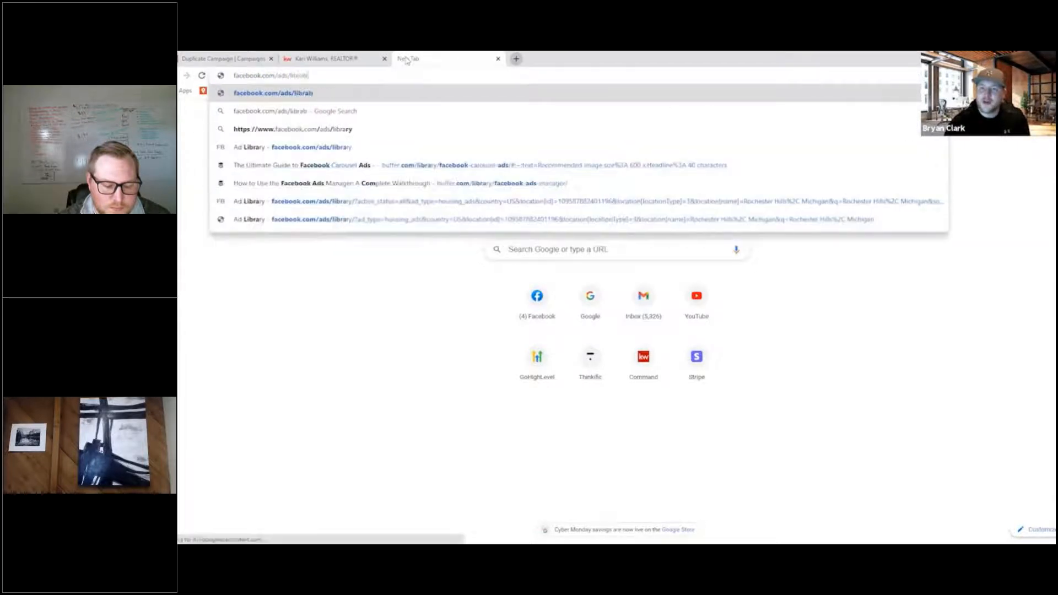
key("BackSpace")
type("ry")
key("Return")
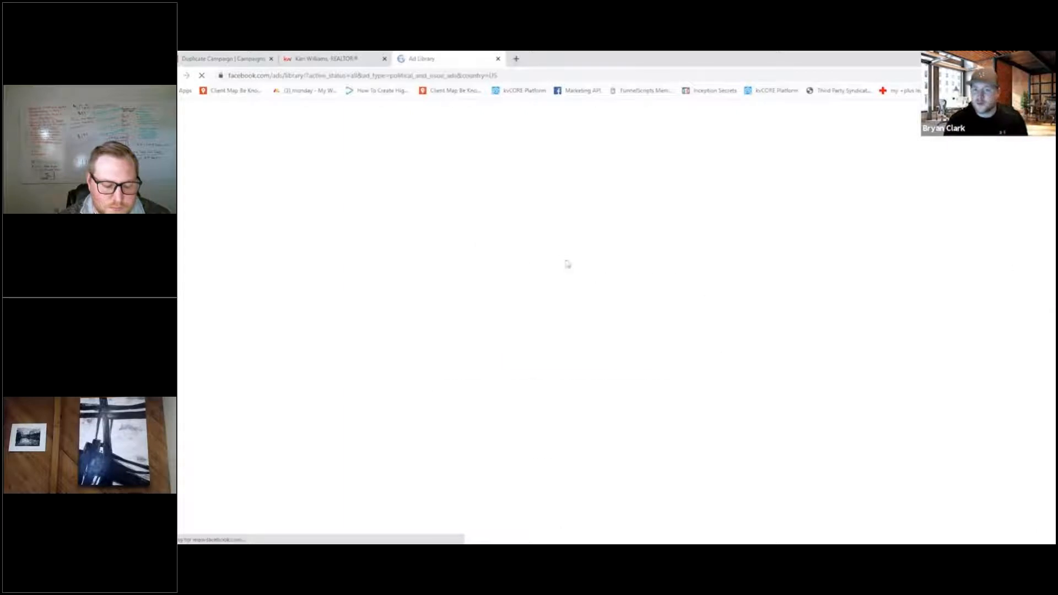
- Search the Ad Library's Housing category for ads in Las Vegas, Nevada, and check the number of results
left_click(648, 351)
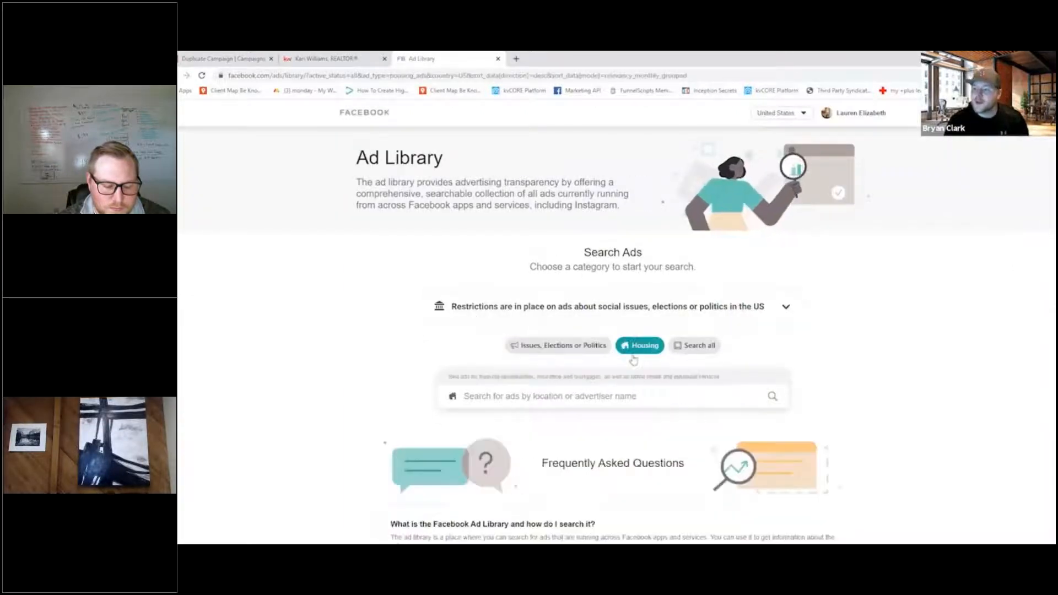
left_click(593, 402)
type("las vegas")
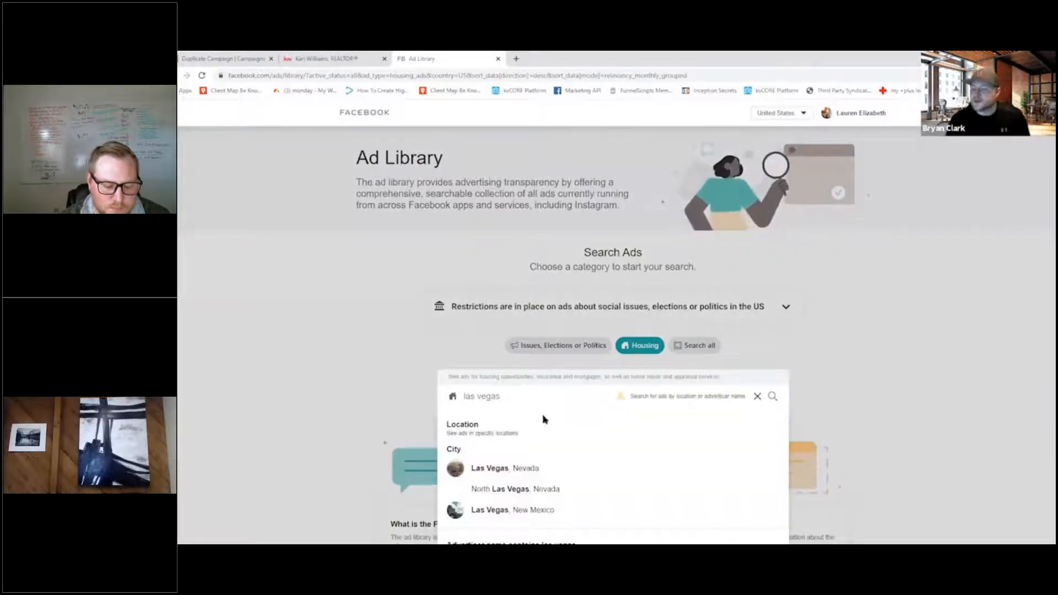
left_click(491, 468)
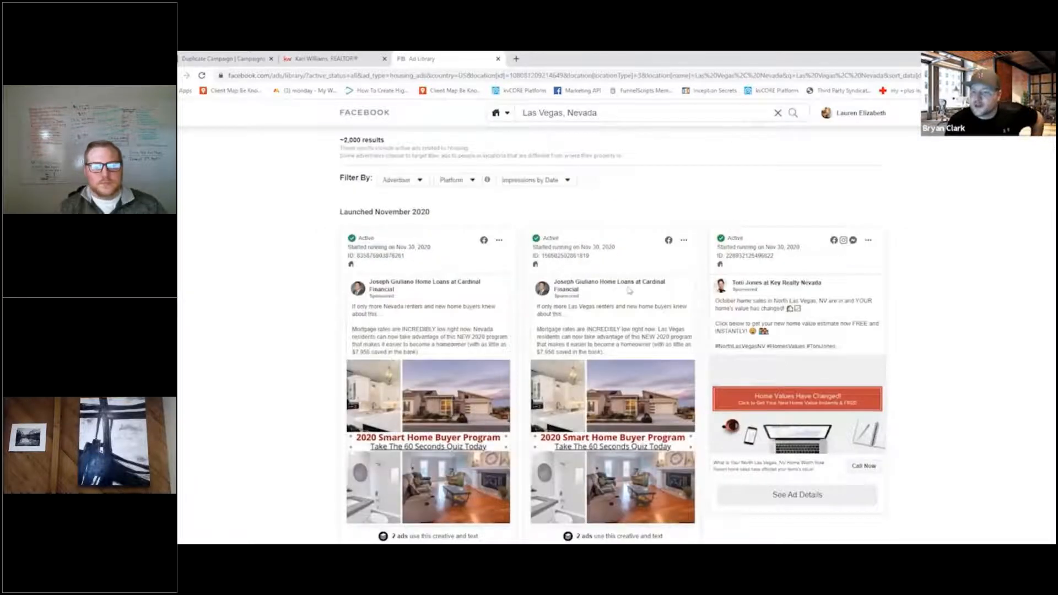
left_click_drag(341, 140, 318, 140)
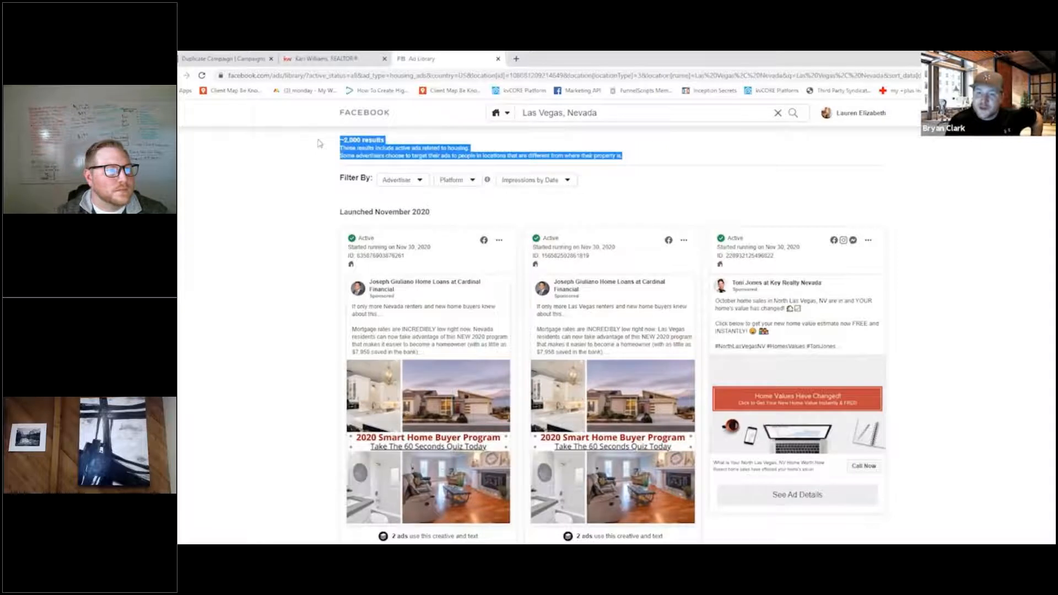
left_click(699, 166)
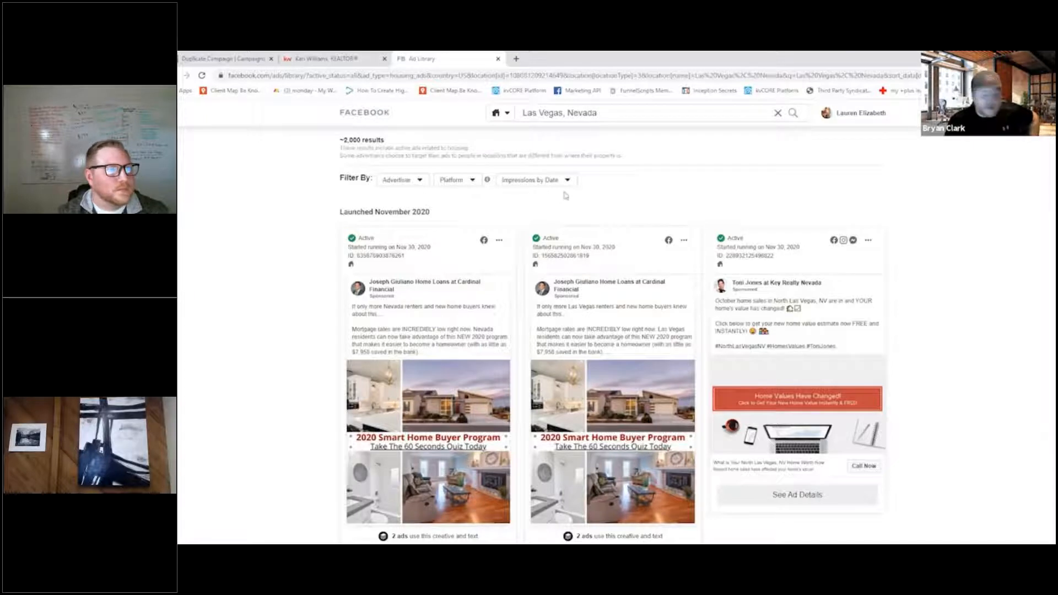
- Return to the KW Command campaign, save its duration and budget, and publish it using the stored payment profile
left_click(254, 58)
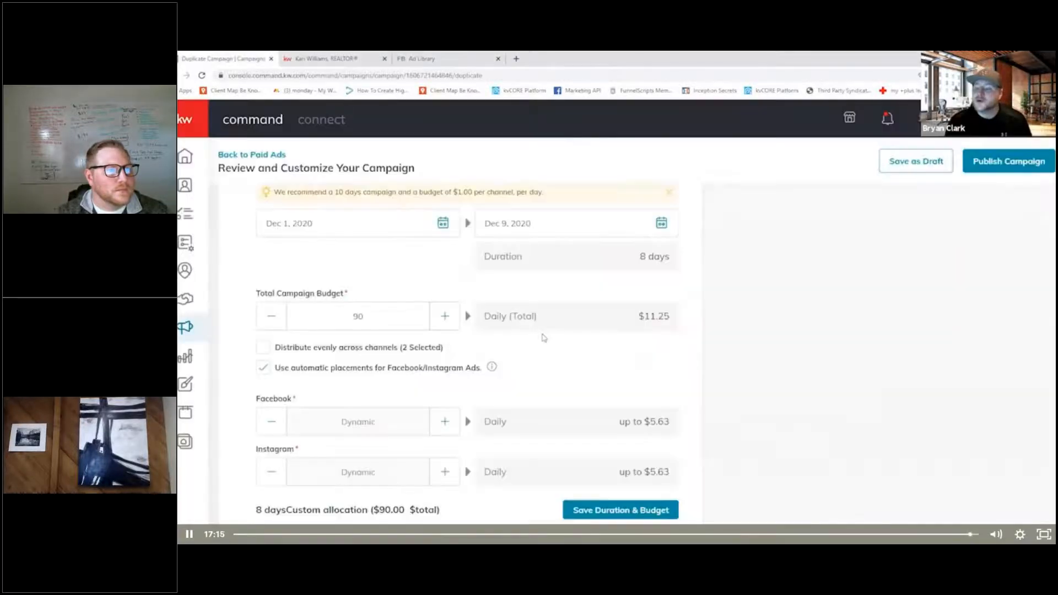
left_click(610, 506)
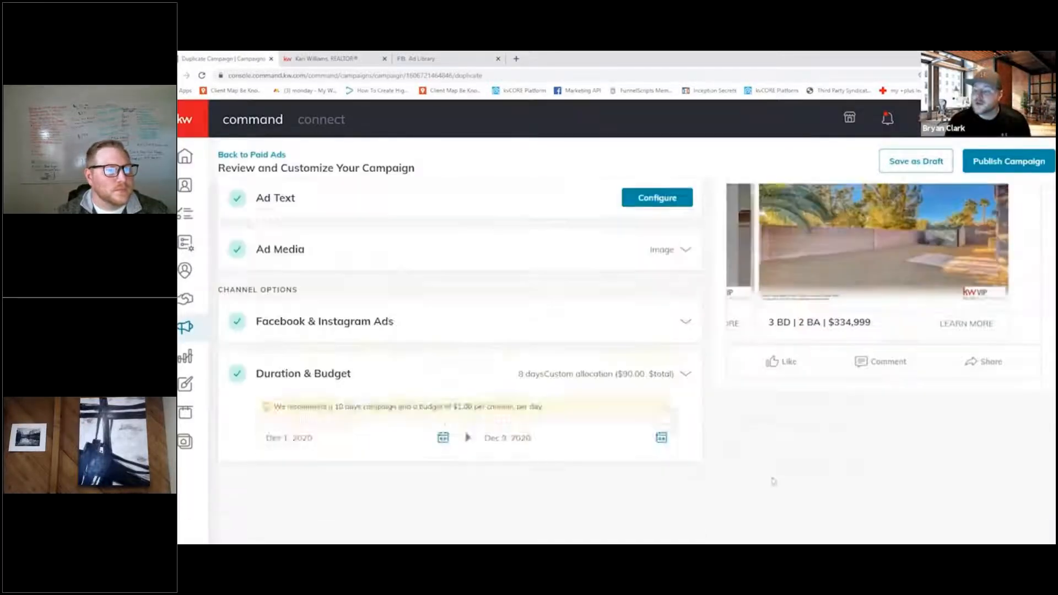
left_click(988, 162)
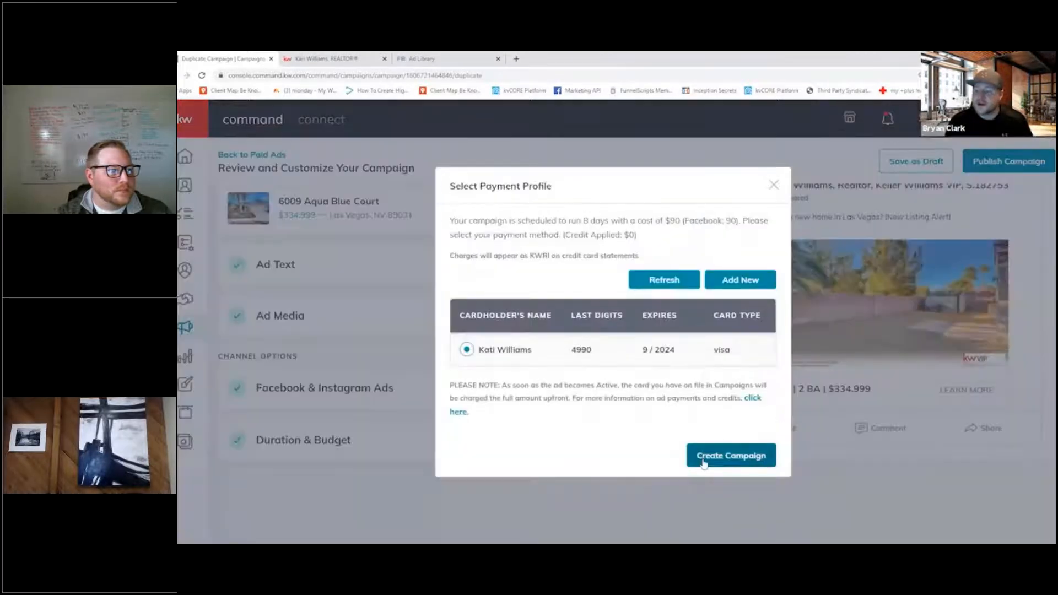
left_click(703, 460)
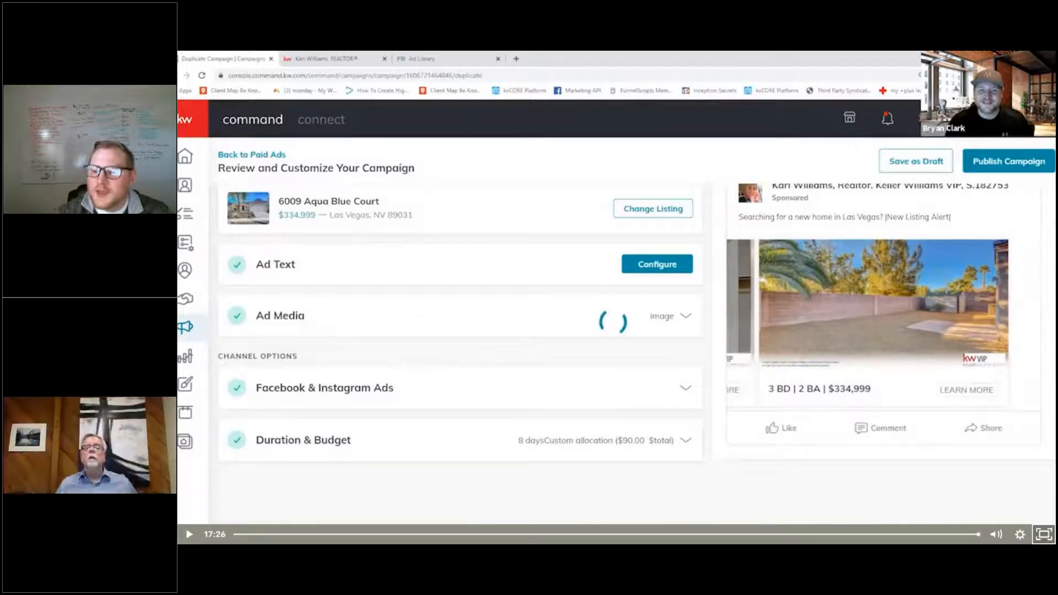
- Exit the lesson video's full-screen view and switch to the browser window with the kvCORE Platform
left_click(1043, 534)
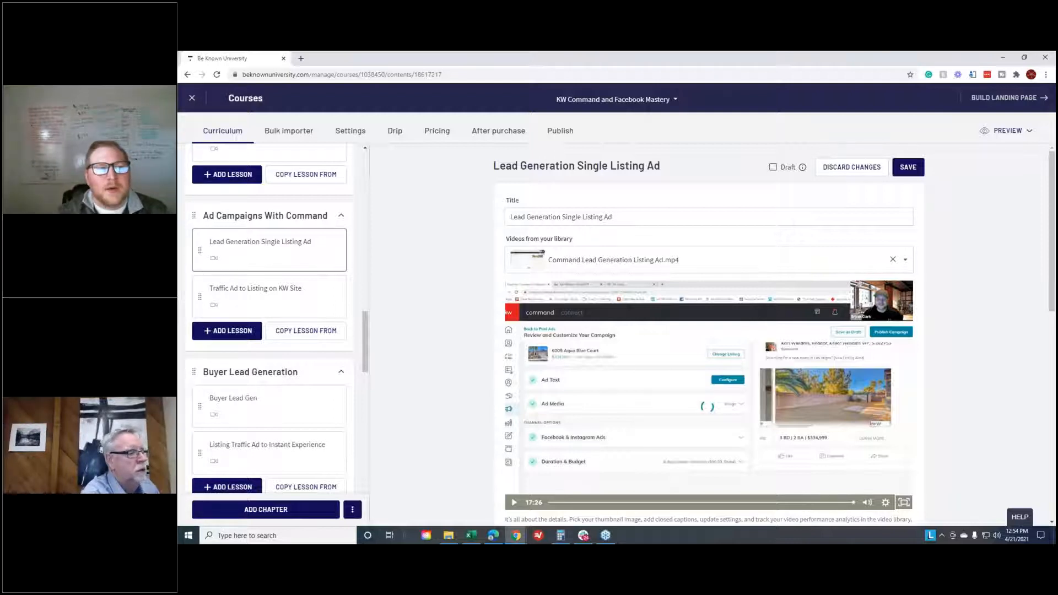
key("alt+Tab")
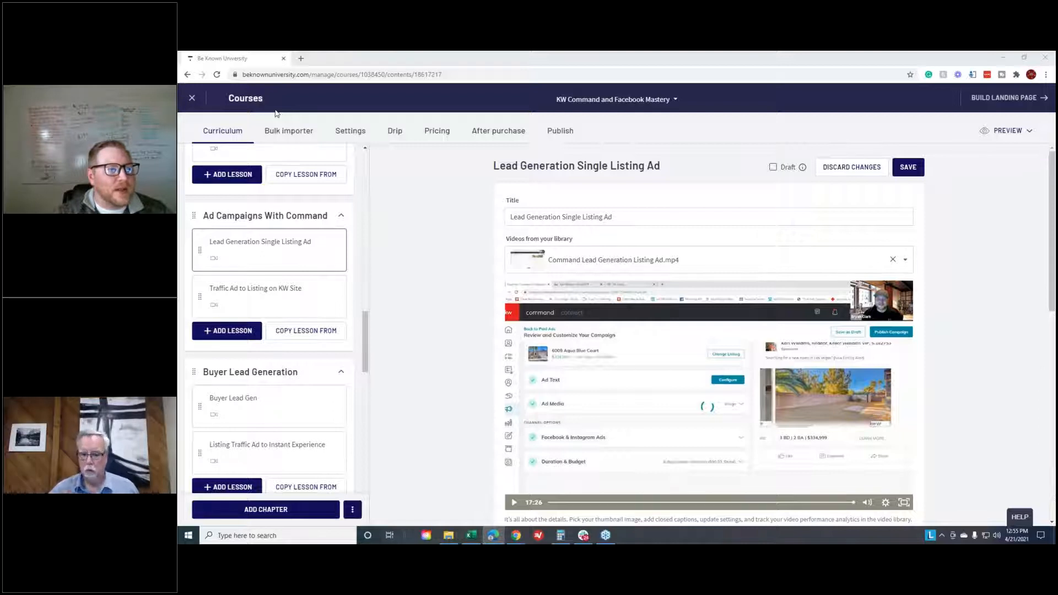
left_click_drag(441, 279, 769, 59)
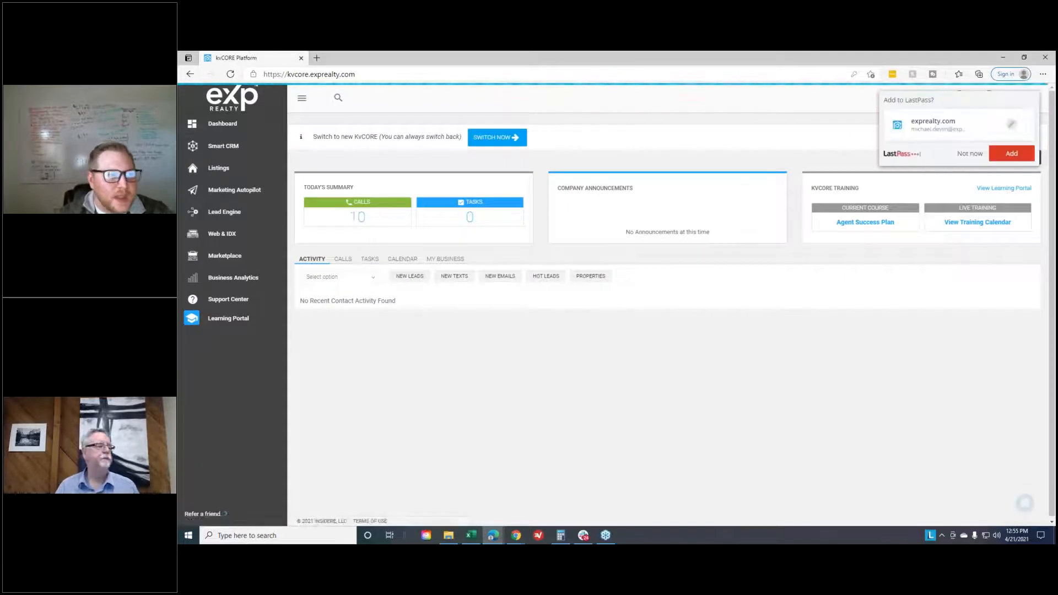
- Open the Inside Real Estate Support Center at support.insiderealestate.com in a new browser tab
left_click(316, 58)
type("inside")
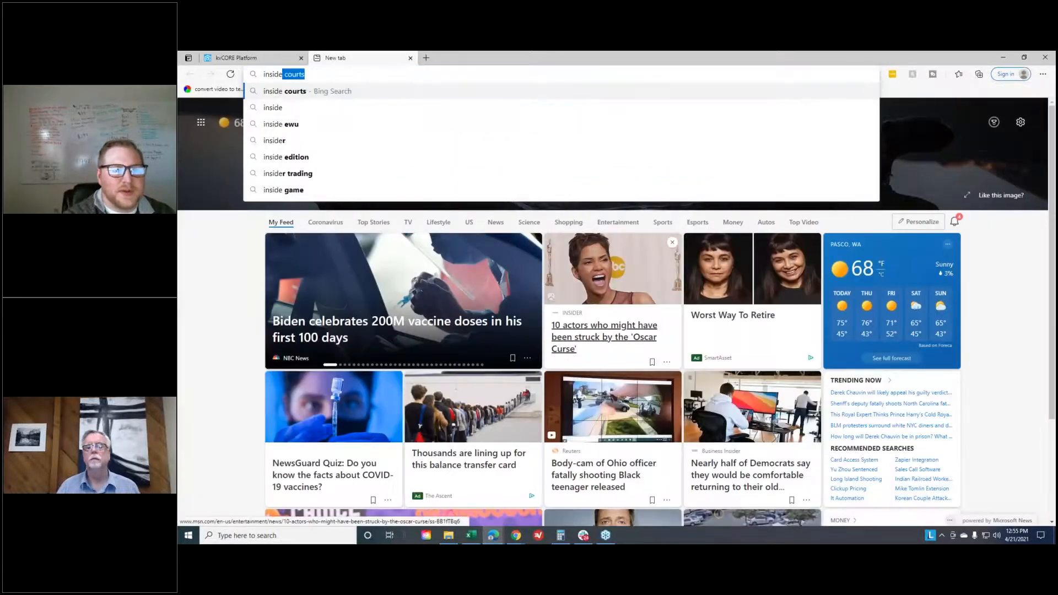
type("realestate.")
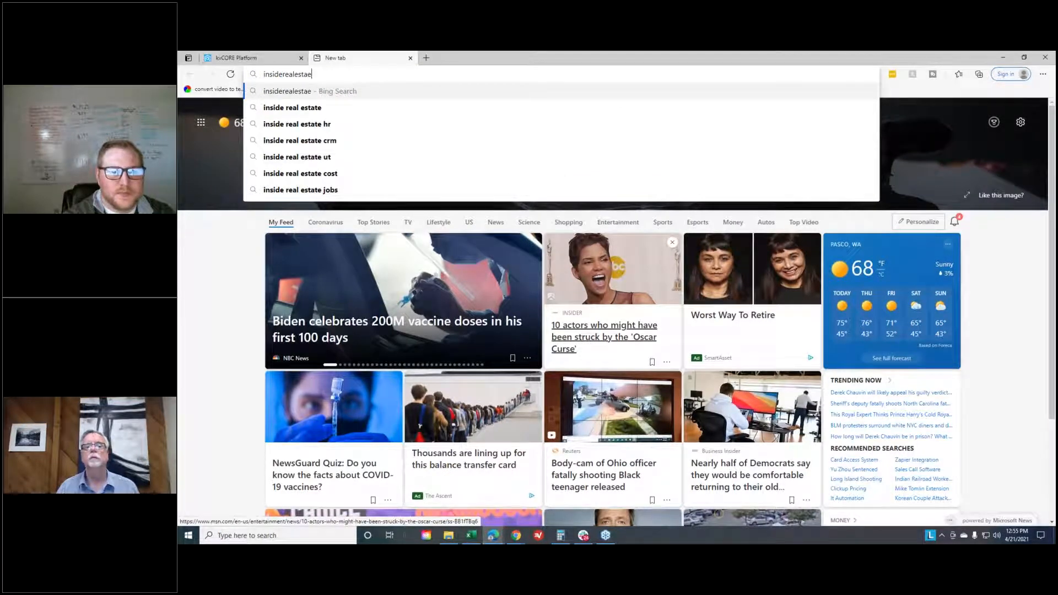
type("com")
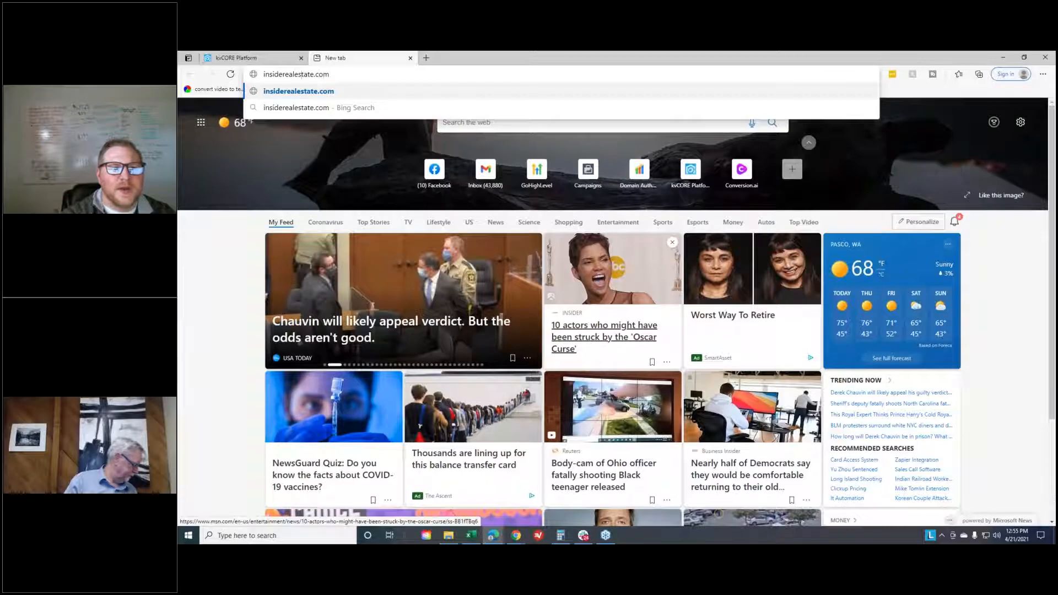
left_click(262, 74)
type("supp")
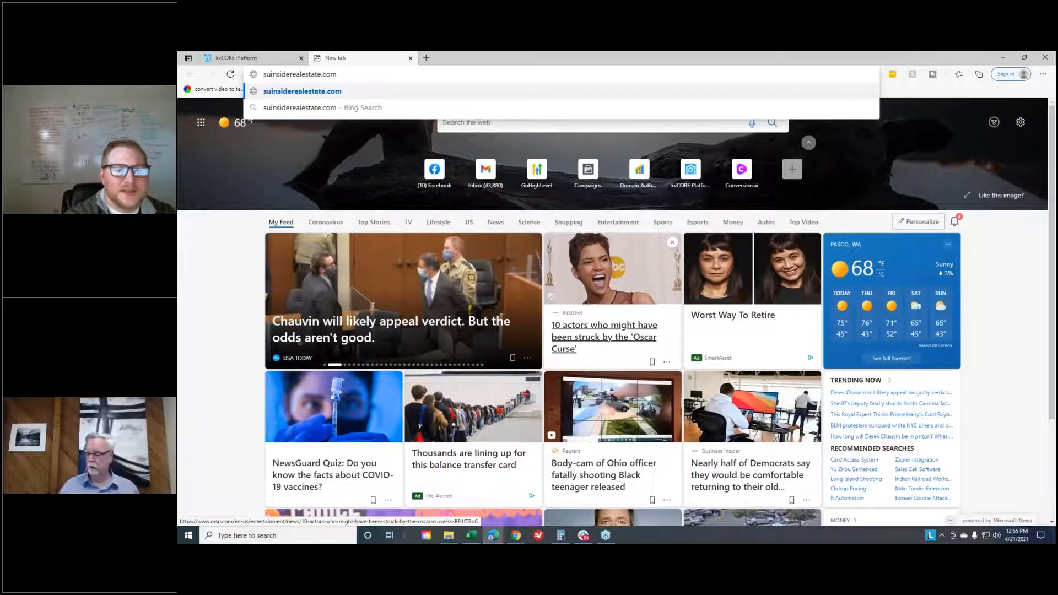
type("o")
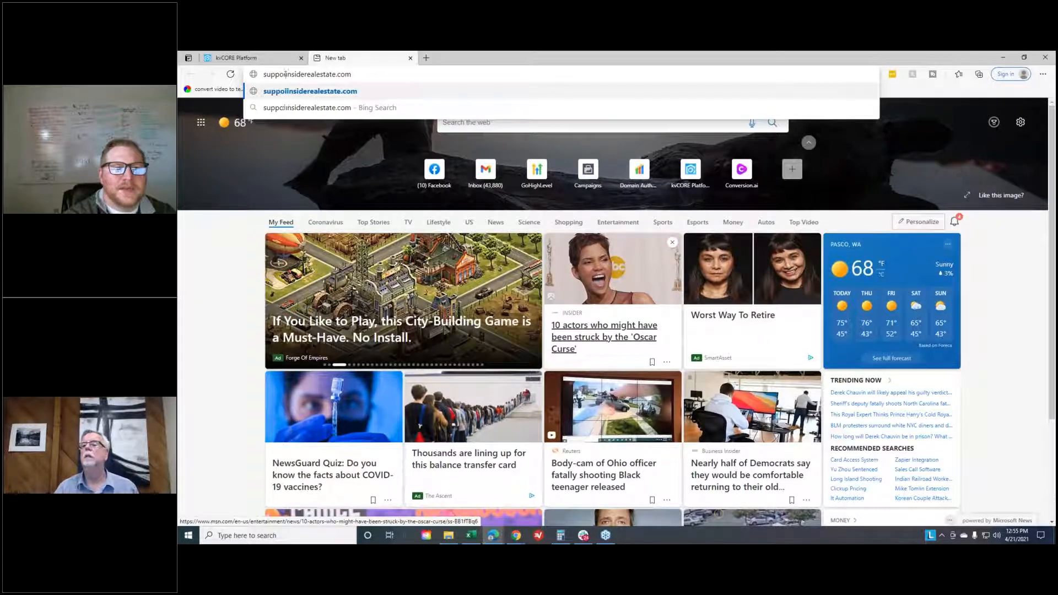
type("rt.")
key("Return")
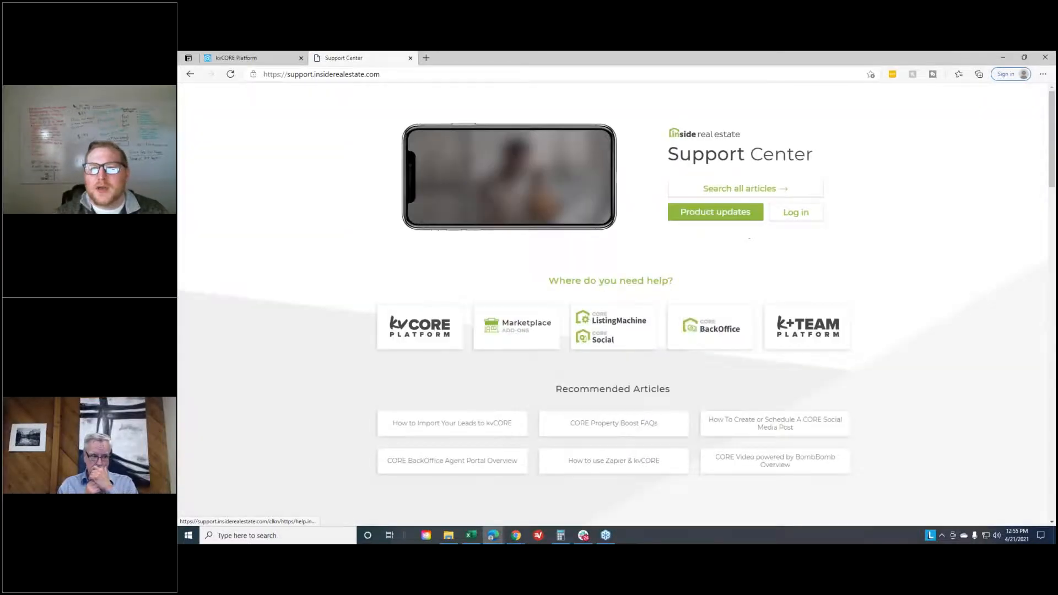
- Search all help desk articles for "third party" and open the [kvCORE] Third Party Data Syndication Resources article
left_click(774, 192)
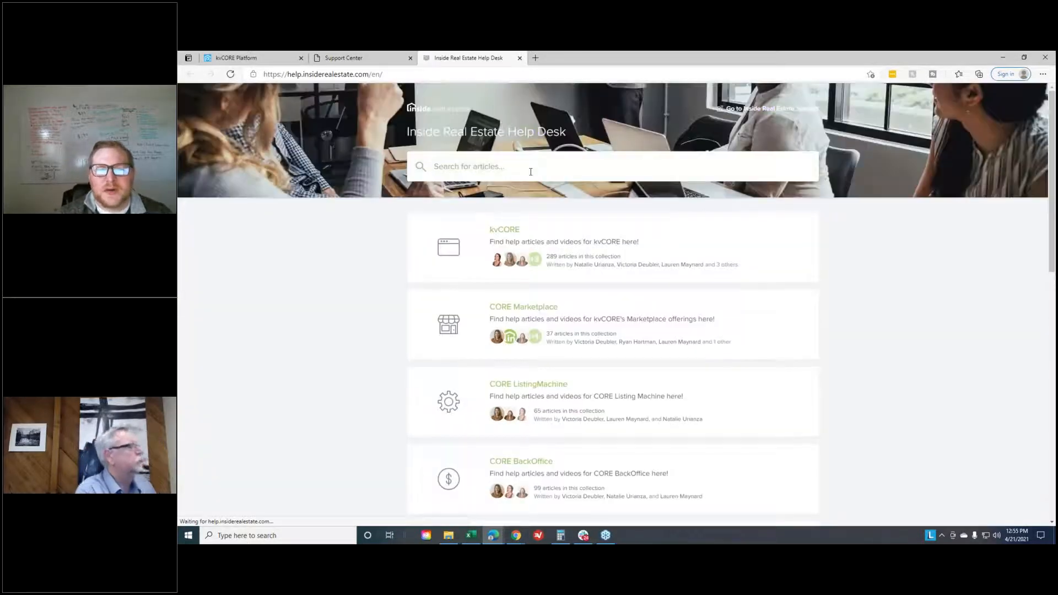
type("third part")
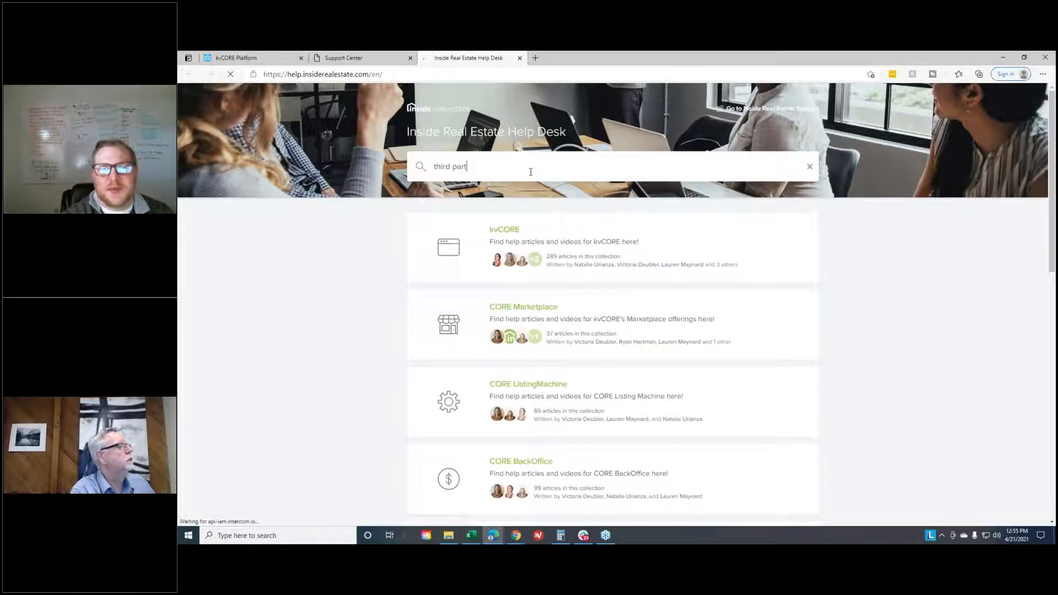
type("y")
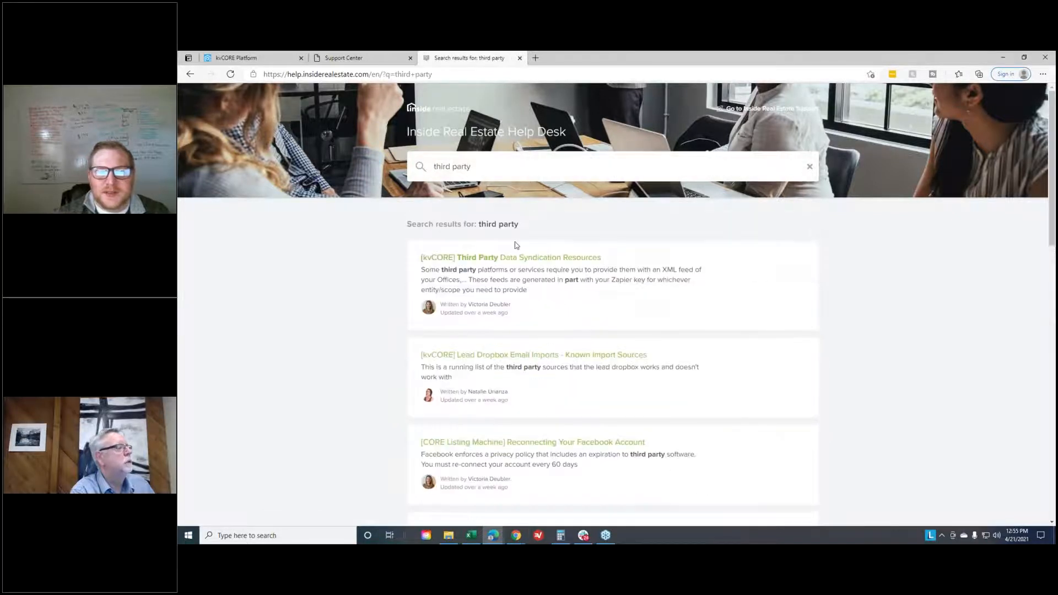
left_click(472, 262)
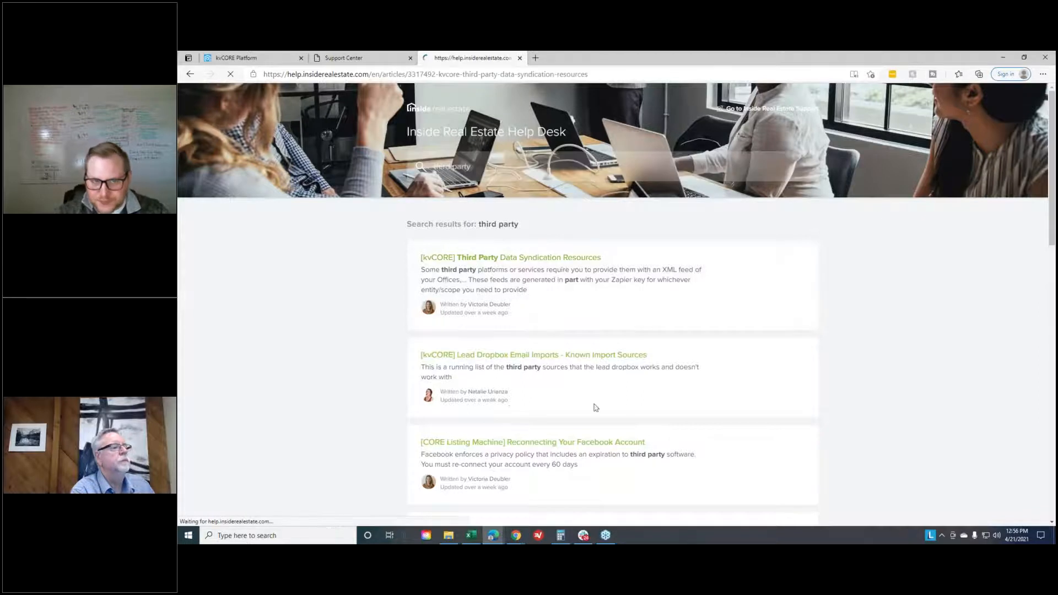
- Read through the article's Zapier Key instructions and feed formats as far as Version 7 - Facebook Format
scroll(731, 310, "down", 10)
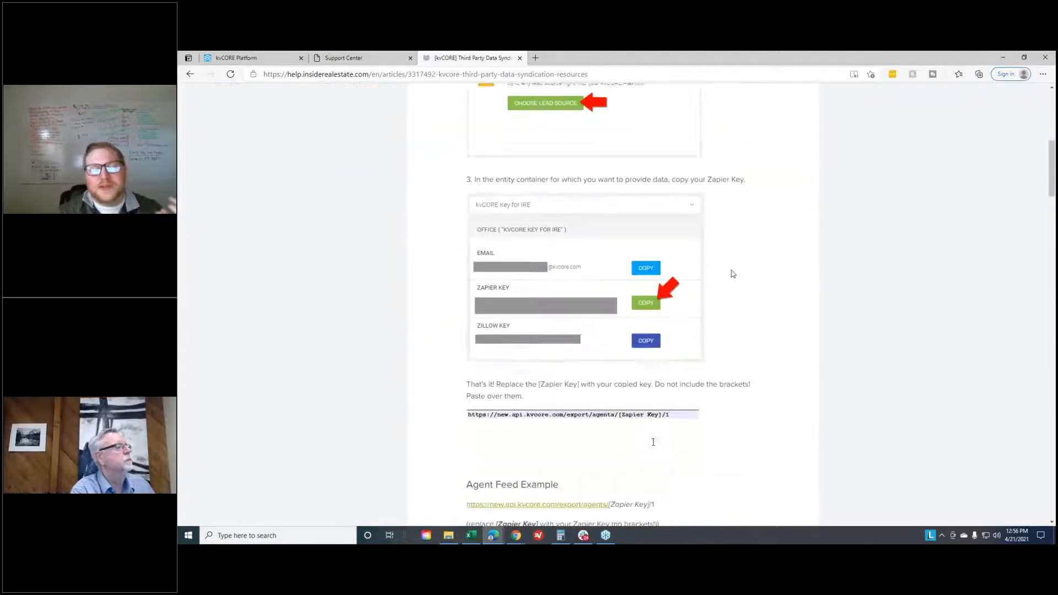
left_click_drag(619, 138, 664, 138)
right_click(655, 142)
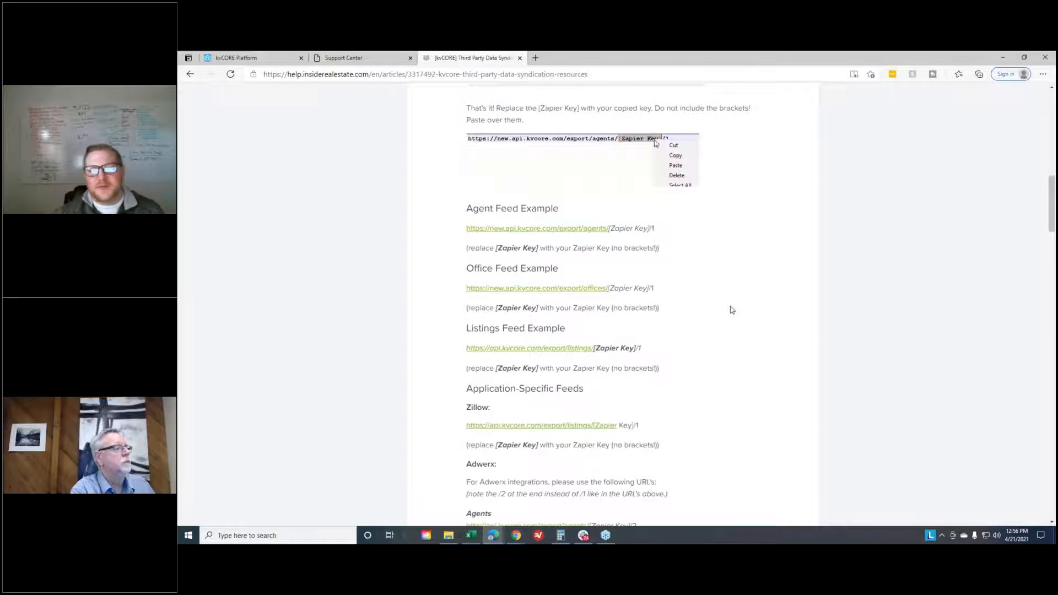
left_click(675, 165)
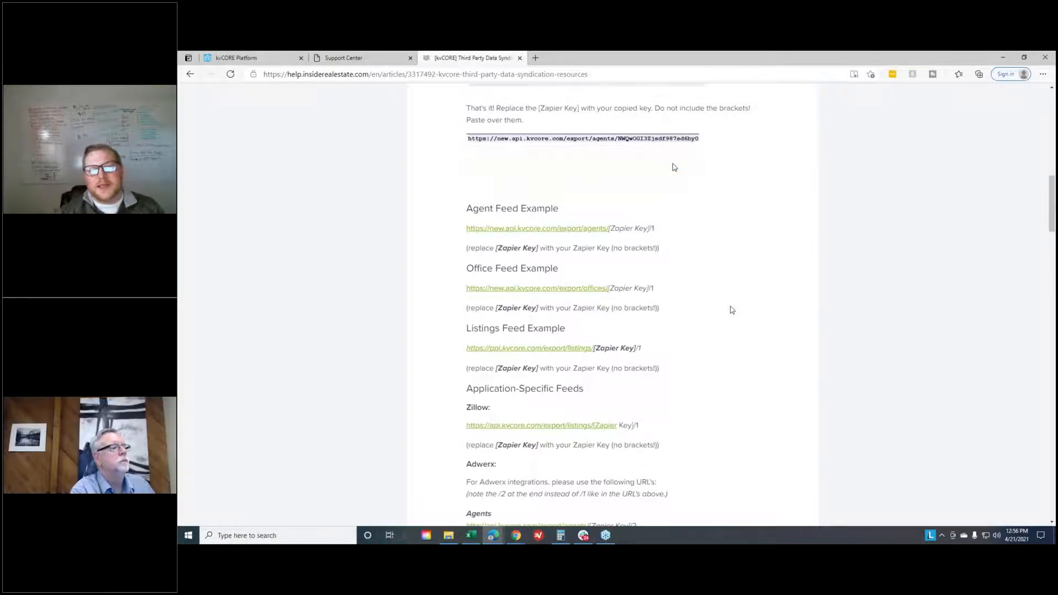
key("ctrl+z")
key("shift+Right")
key("shift+Right")
key("shift+Right")
key("shift+Right")
key("shift+Right")
key("shift+Right")
key("shift+Right")
key("shift+Right")
key("shift+Right")
key("shift+Right")
scroll(614, 238, "down", 3)
scroll(614, 239, "down", 8)
scroll(700, 221, "down", 12)
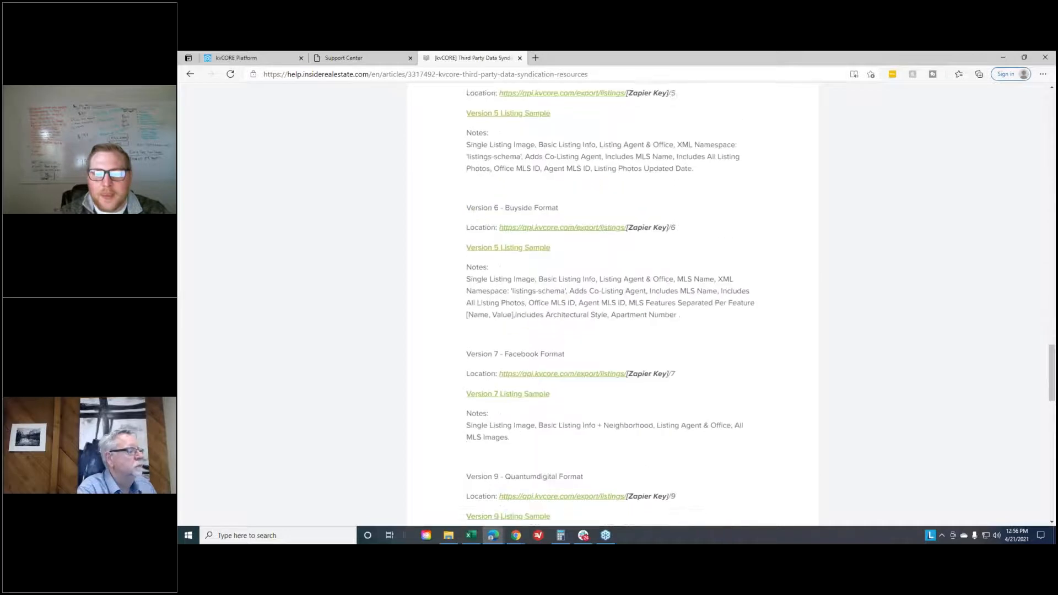
scroll(487, 300, "down", 1)
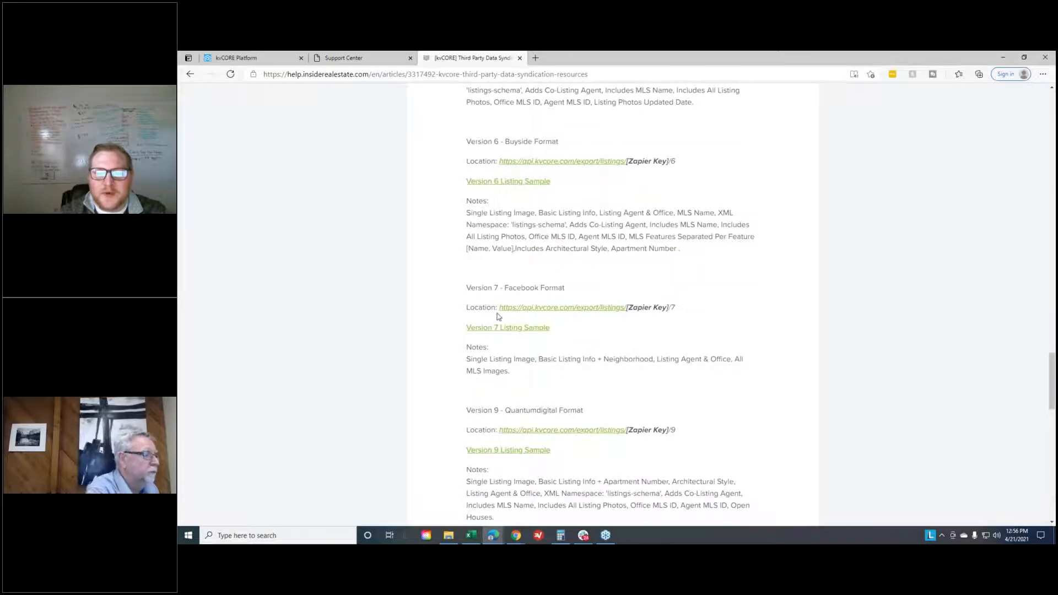
left_click_drag(501, 306, 628, 307)
key("ctrl+c")
left_click(497, 288)
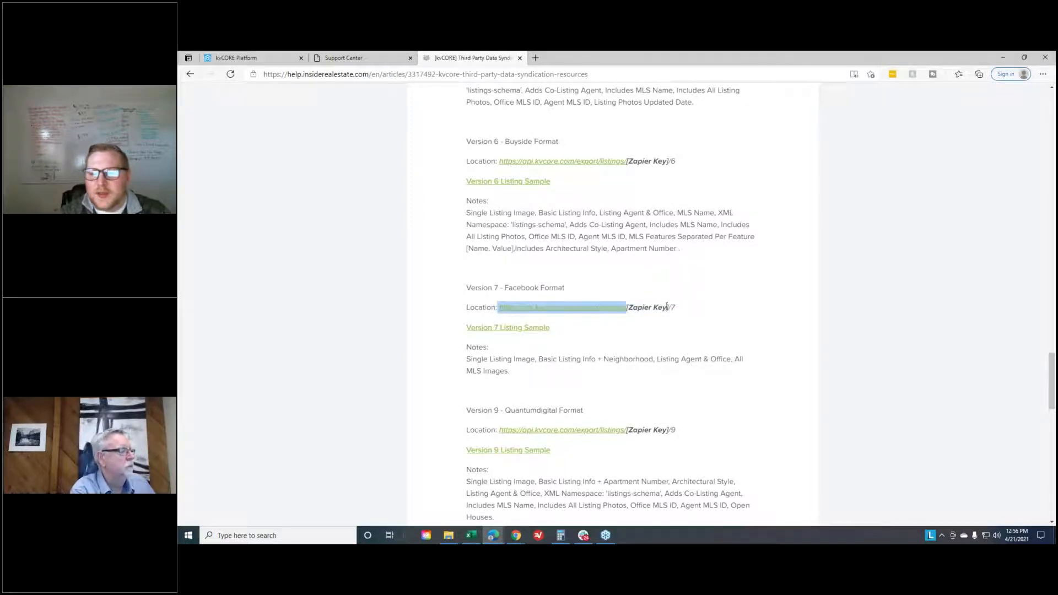
left_click_drag(668, 308, 674, 309)
triple_click(645, 306)
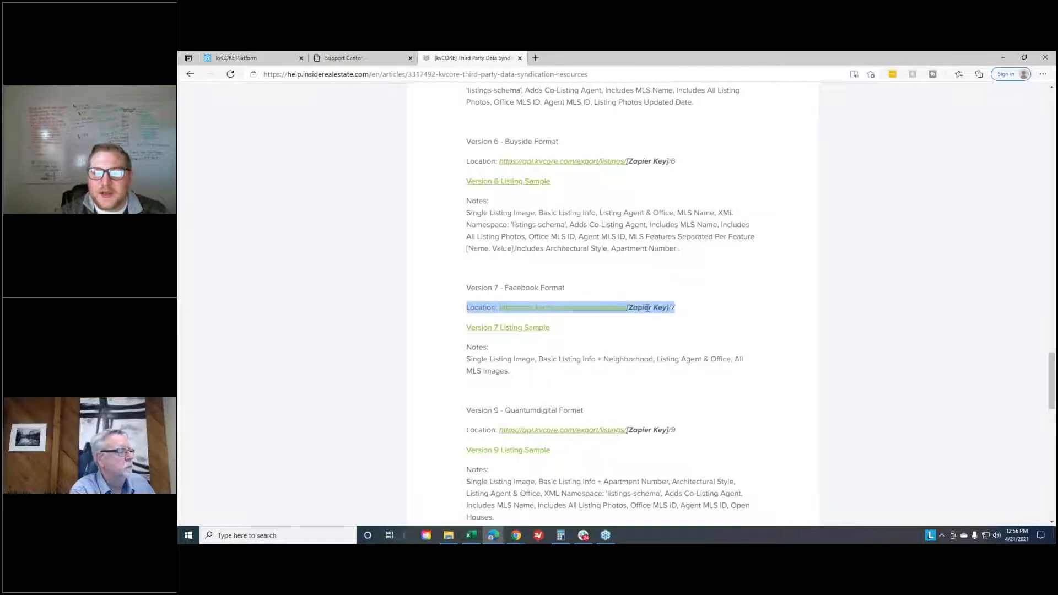
left_click(654, 309)
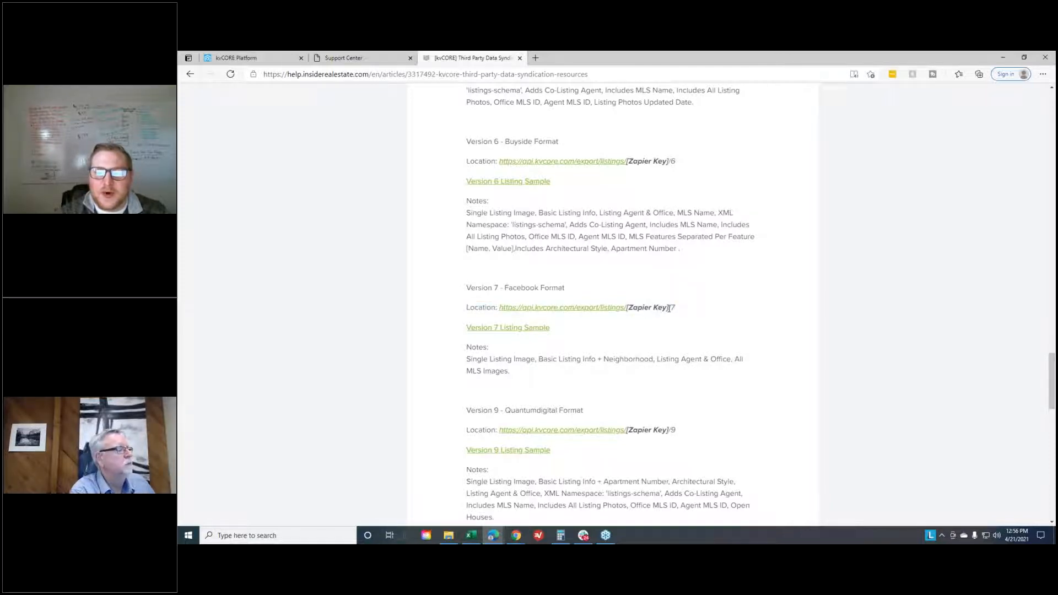
left_click(536, 58)
key("ctrl+v")
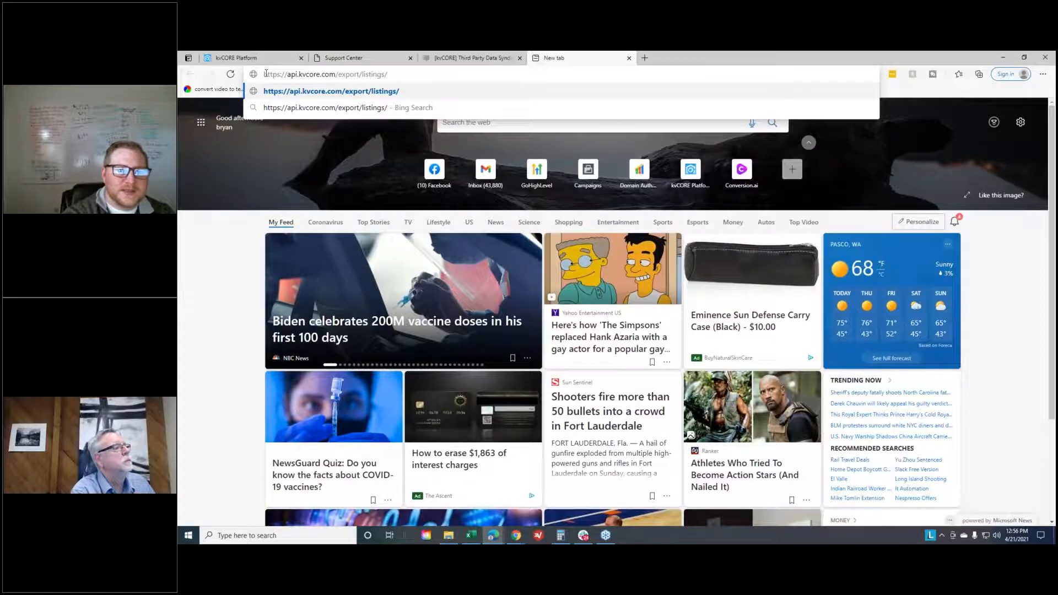
- Return to the kvCORE Platform, open the Lead Engine's Lead Dropbox lead sources, and copy the agent's Zapier key
left_click(243, 58)
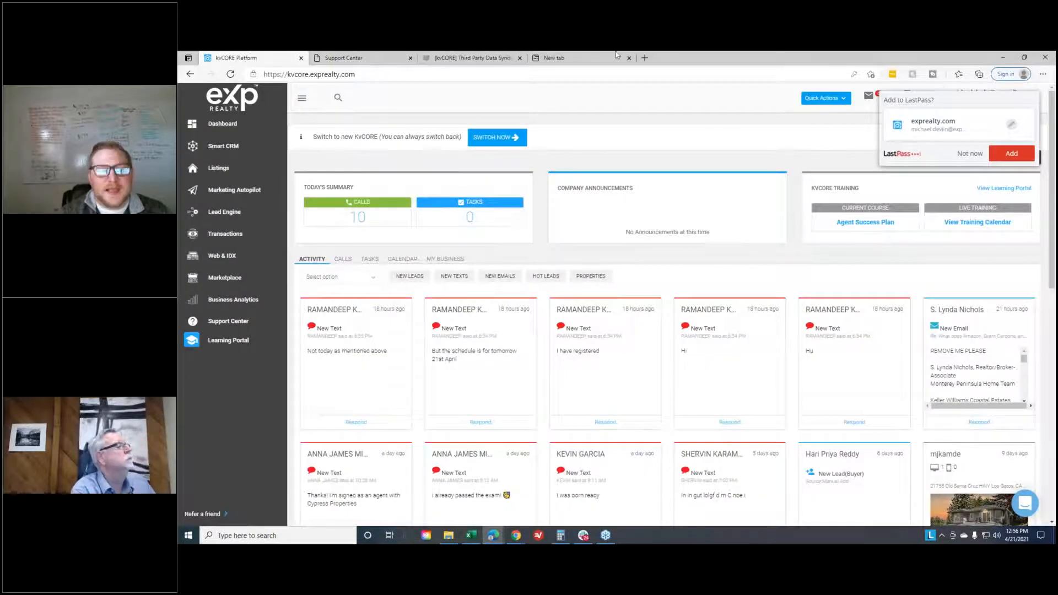
left_click(238, 214)
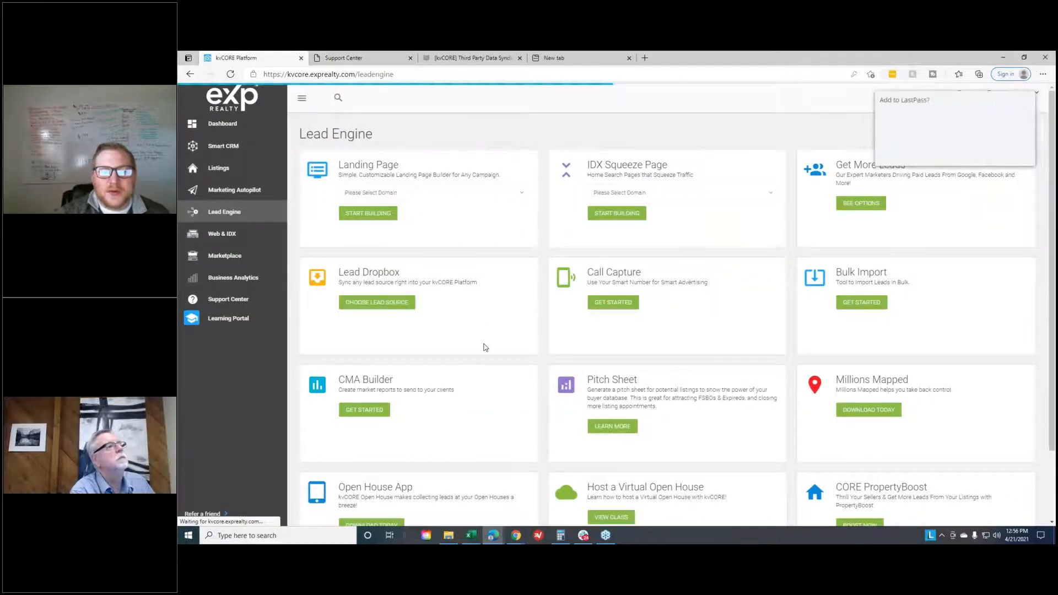
left_click(377, 301)
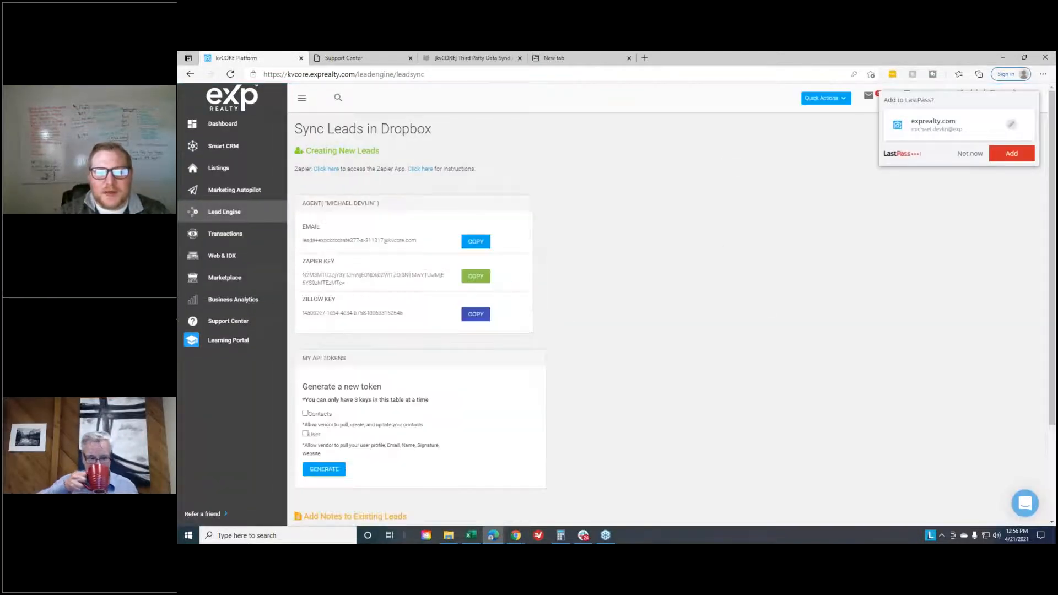
left_click(481, 277)
left_click_drag(304, 276, 362, 285)
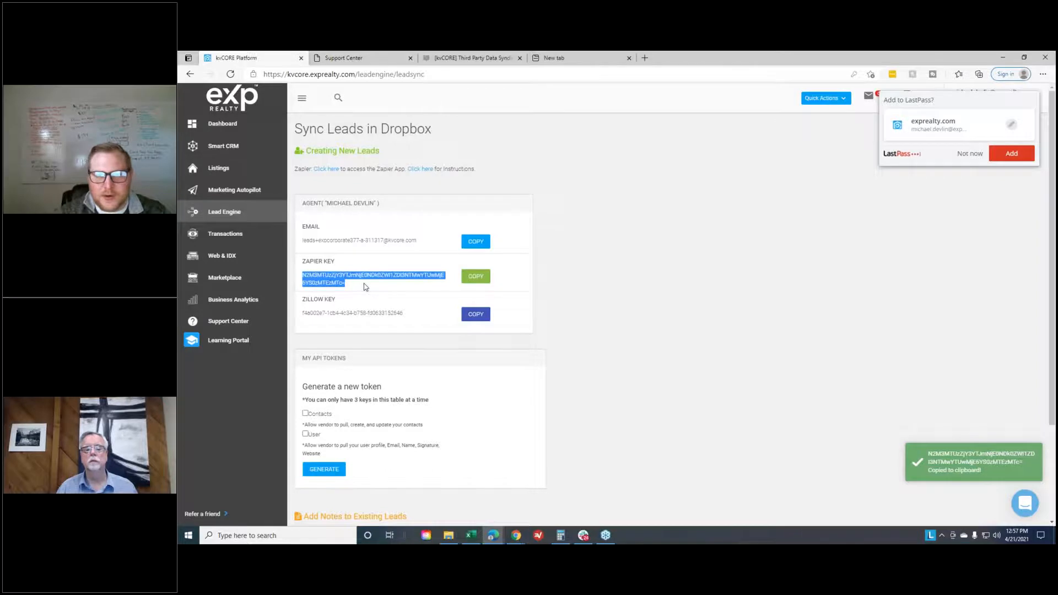
- Complete the pasted listings feed address with the copied Zapier key followed by /7, and load the feed
left_click(573, 58)
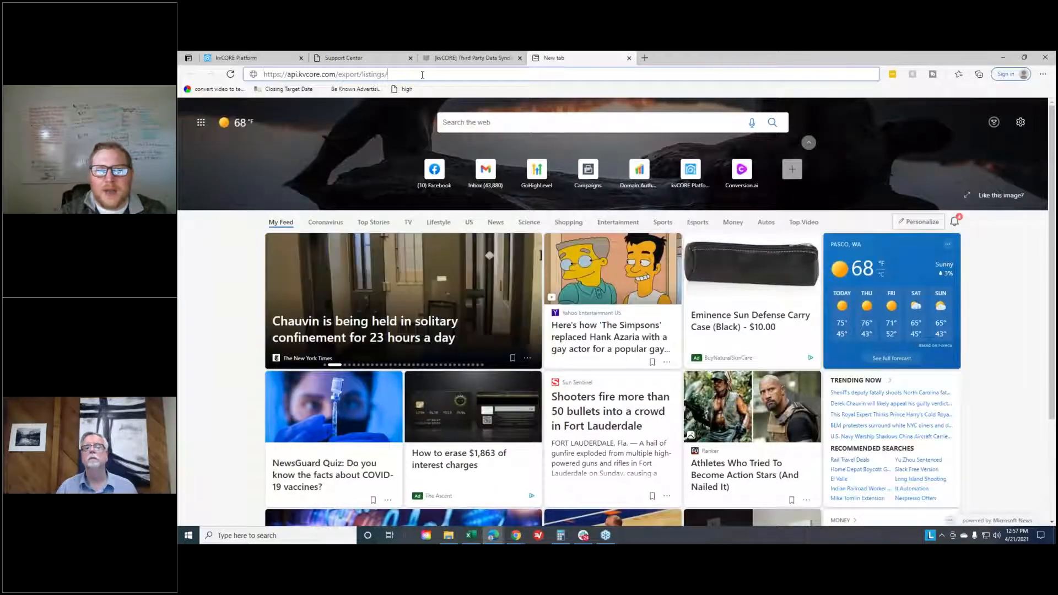
key("ctrl+v")
type("/7")
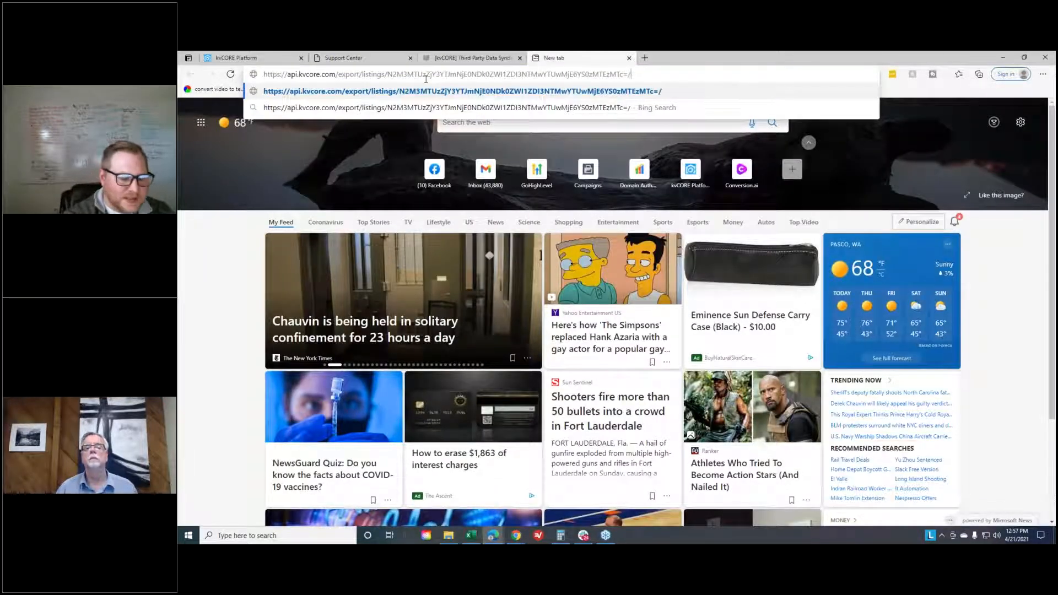
key("Return")
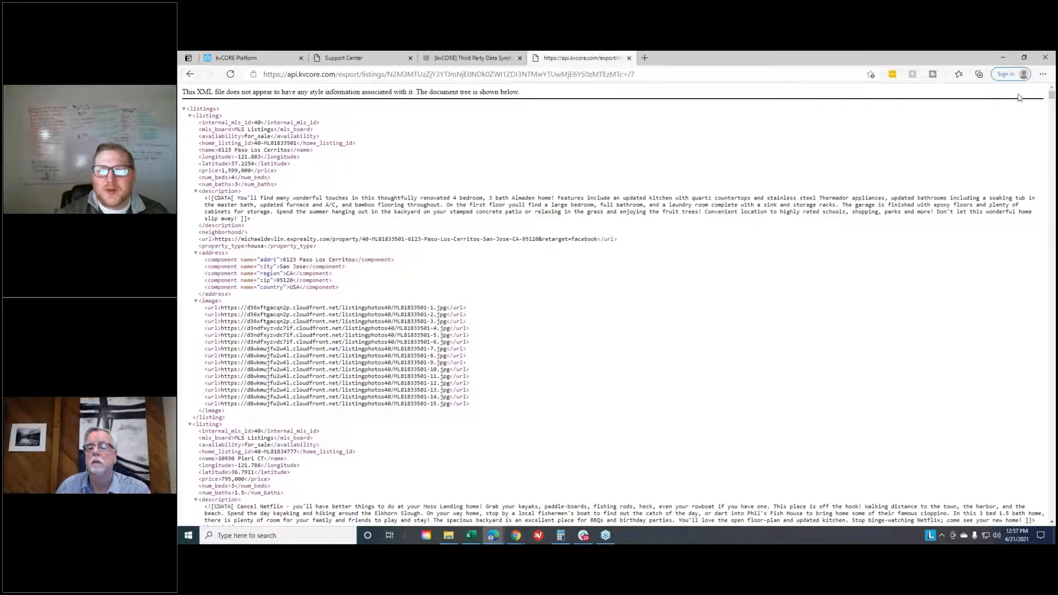
- Look through the XML listings feed, examining the property details, descriptions, addresses and image URLs of each listing
left_click_drag(1052, 98, 1051, 93)
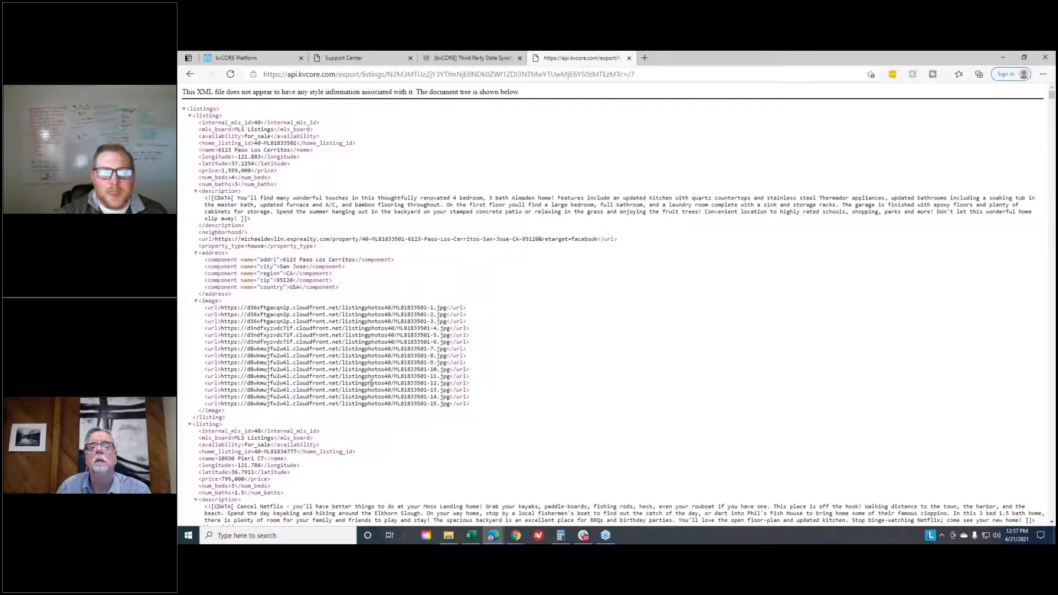
scroll(387, 368, "down", 20)
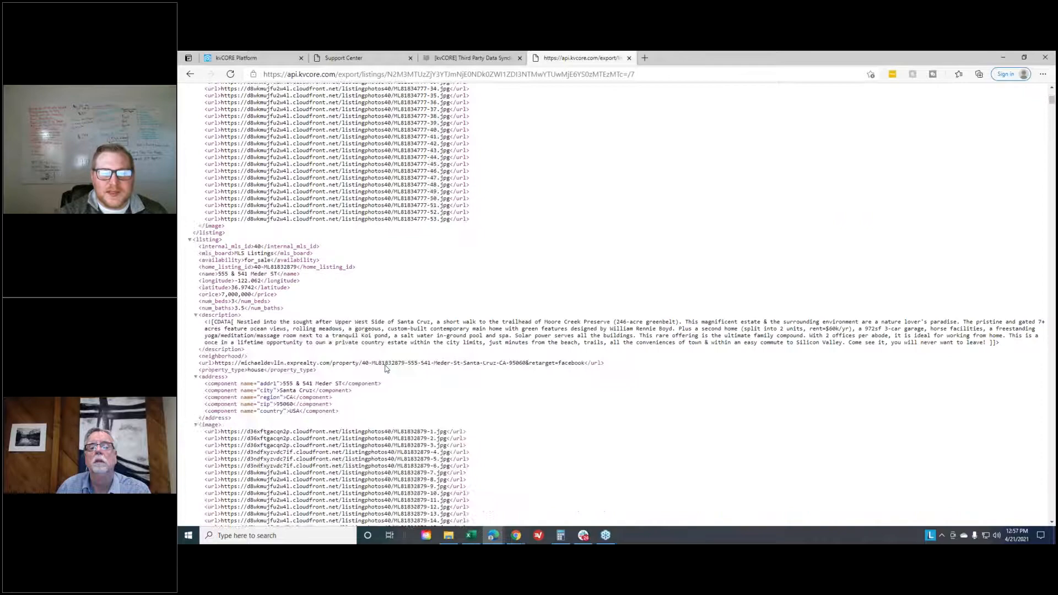
scroll(387, 368, "down", 20)
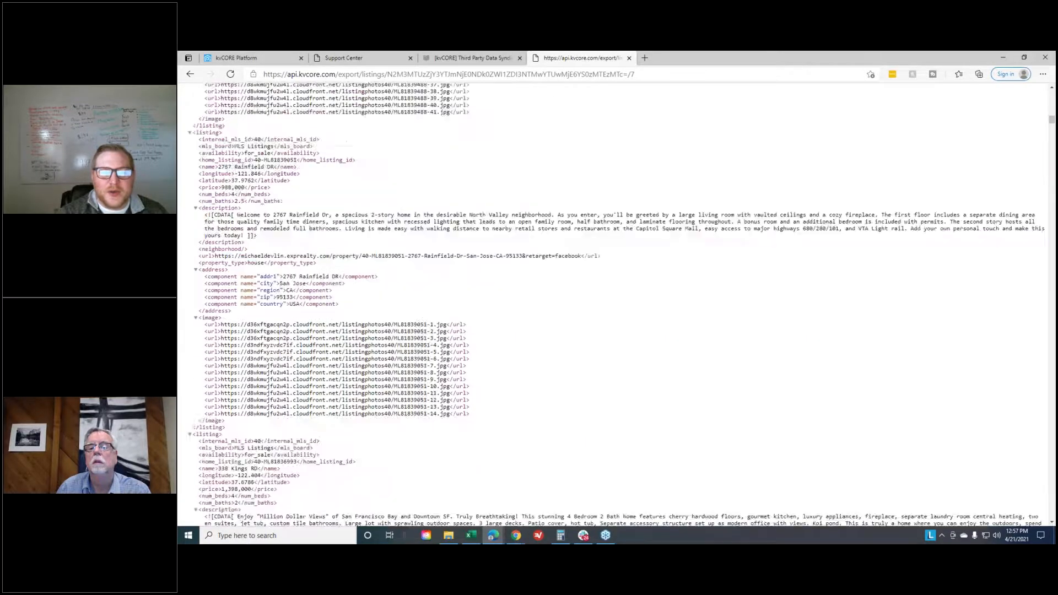
scroll(462, 436, "down", 20)
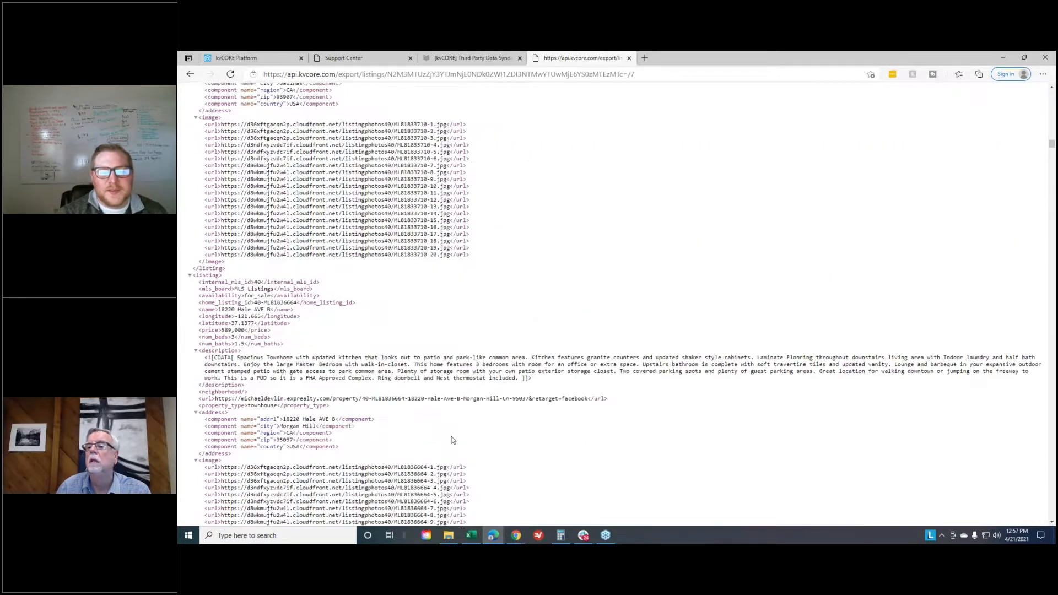
scroll(462, 436, "down", 20)
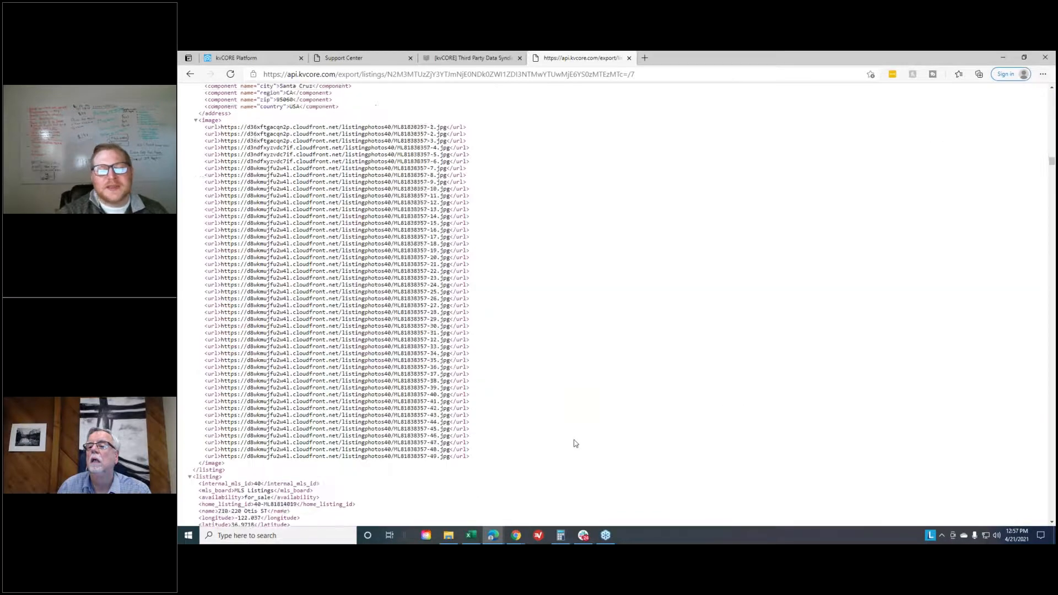
scroll(579, 438, "down", 20)
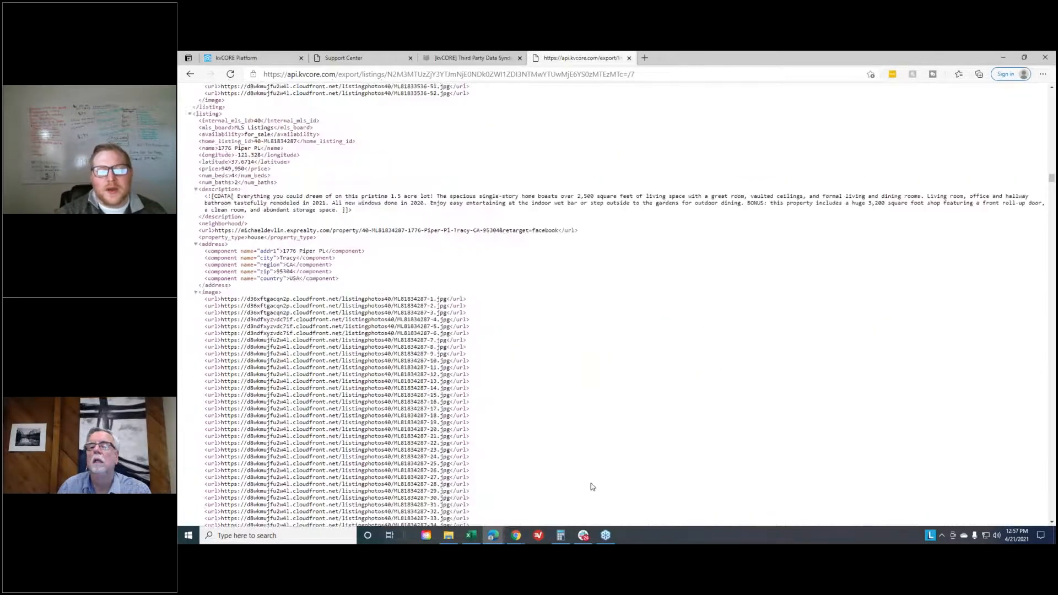
scroll(592, 513, "down", 20)
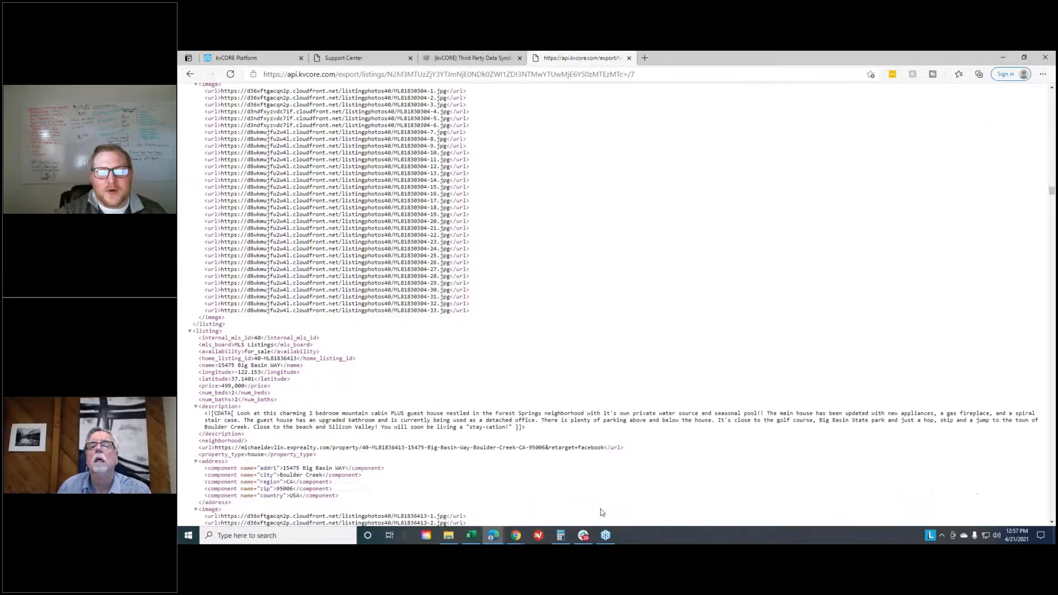
scroll(602, 513, "down", 10)
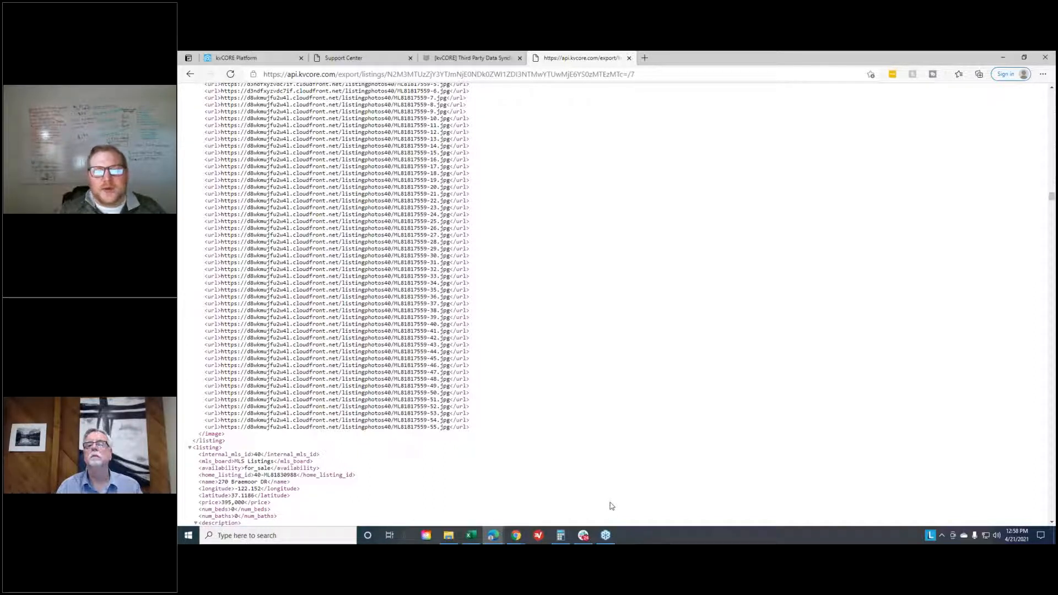
- Copy the complete Facebook-format listings feed address, including the Zapier key and the /7 ending
left_click(680, 72)
right_click(681, 70)
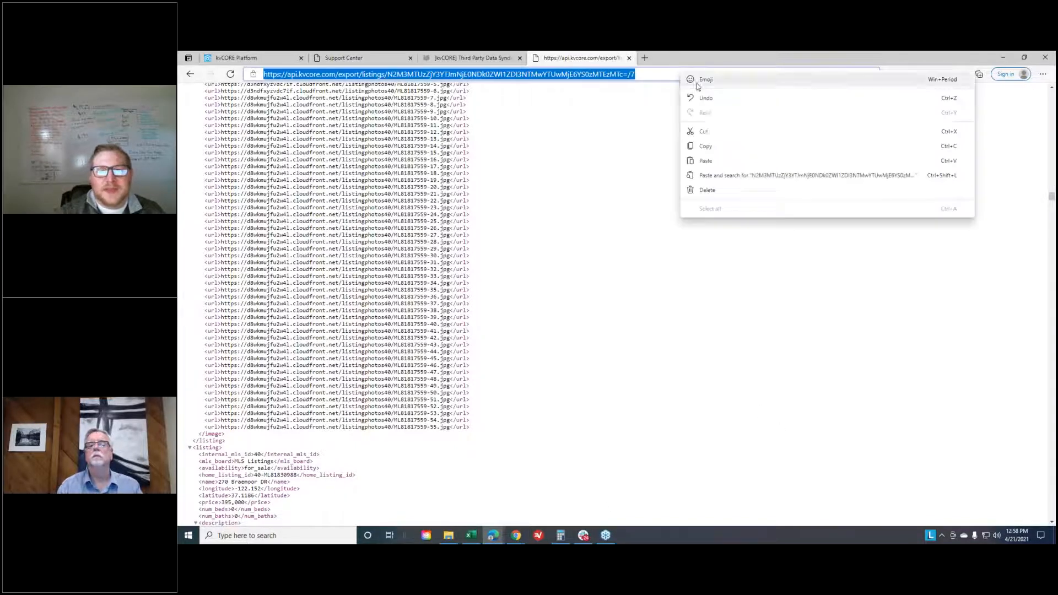
left_click(718, 146)
left_click(656, 140)
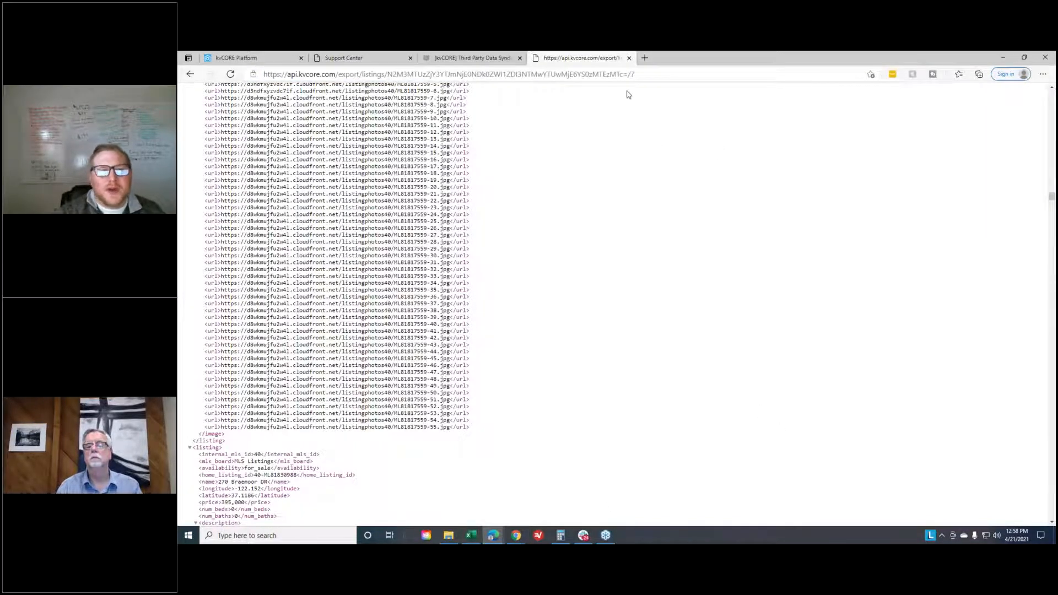
left_click(639, 74)
right_click(659, 75)
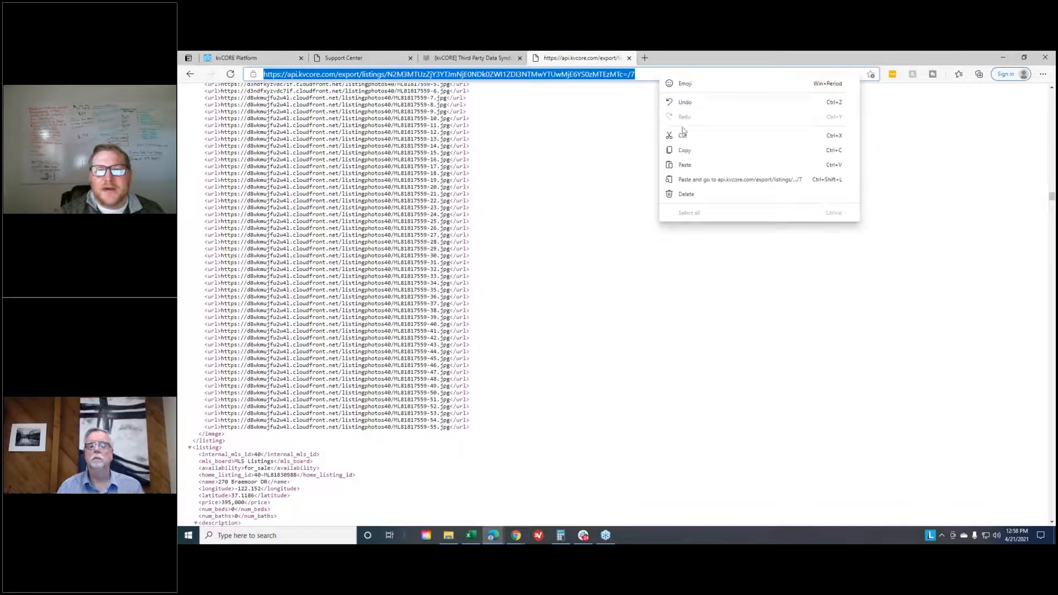
left_click(687, 151)
left_click(548, 255)
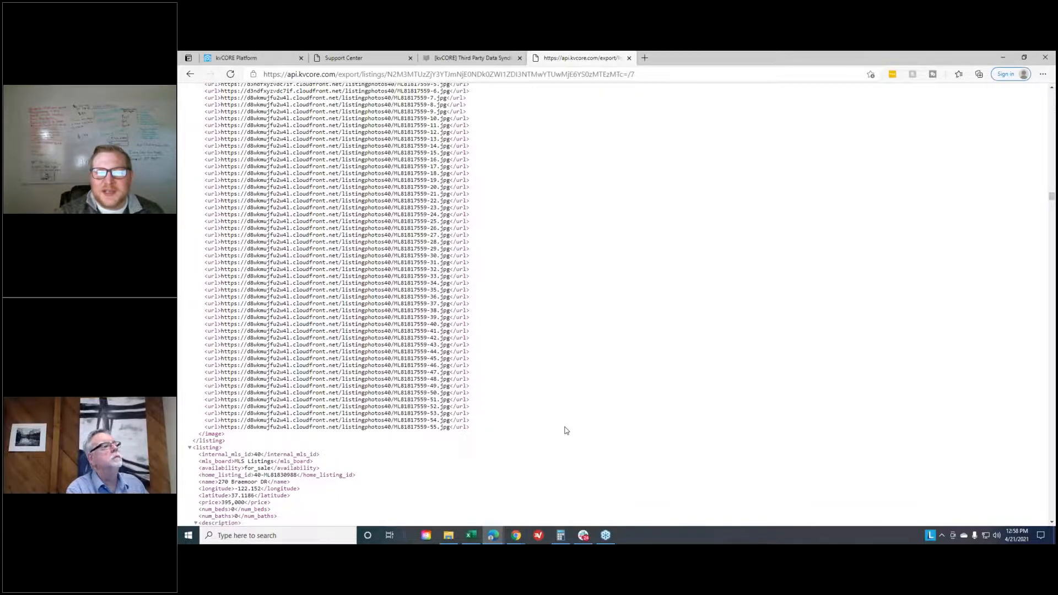
scroll(563, 425, "up", 1)
scroll(565, 429, "up", 5)
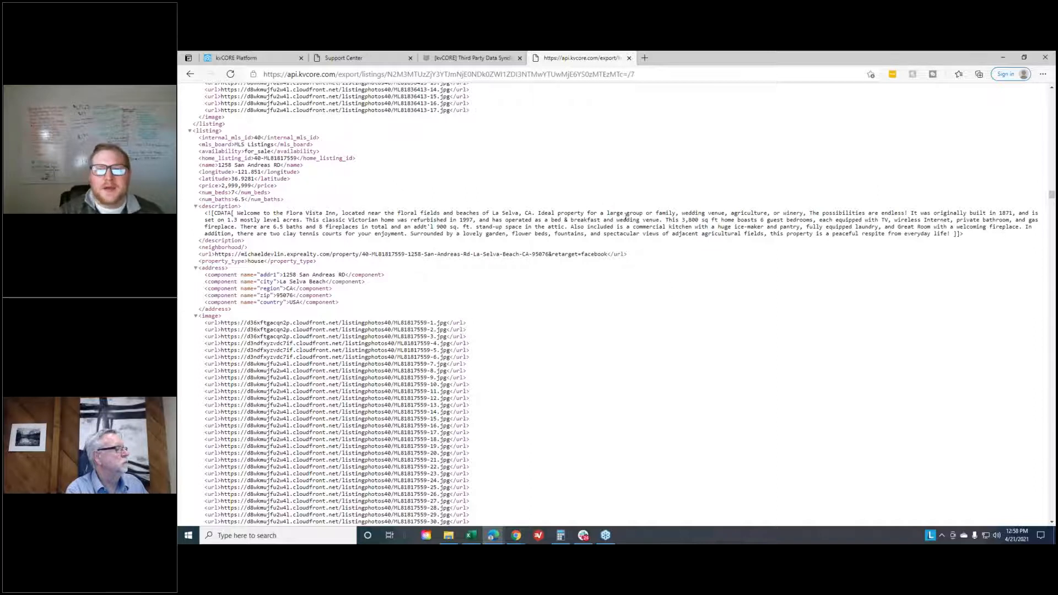
left_click(639, 74)
right_click(641, 76)
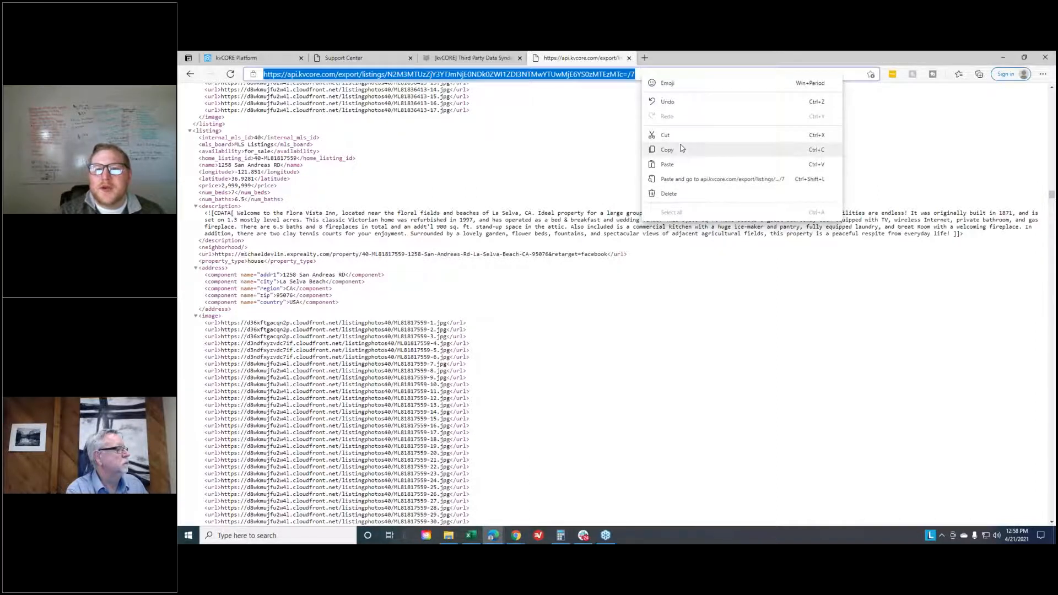
left_click(682, 149)
left_click(650, 138)
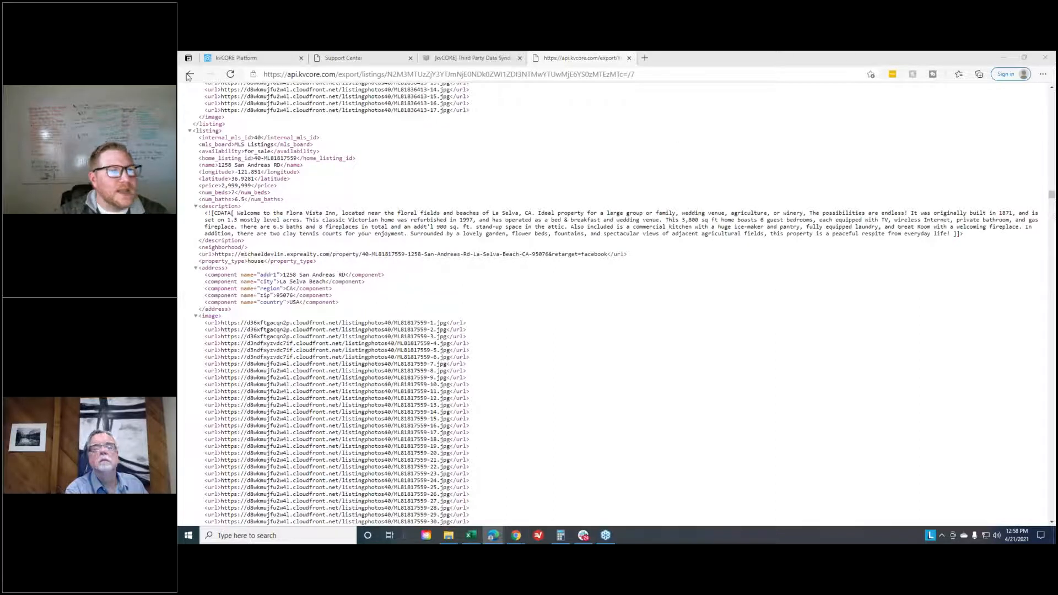
- Add a blank browser tab, and move the Facebook Ads Manager tab into this window beside the listings feed
left_click(645, 57)
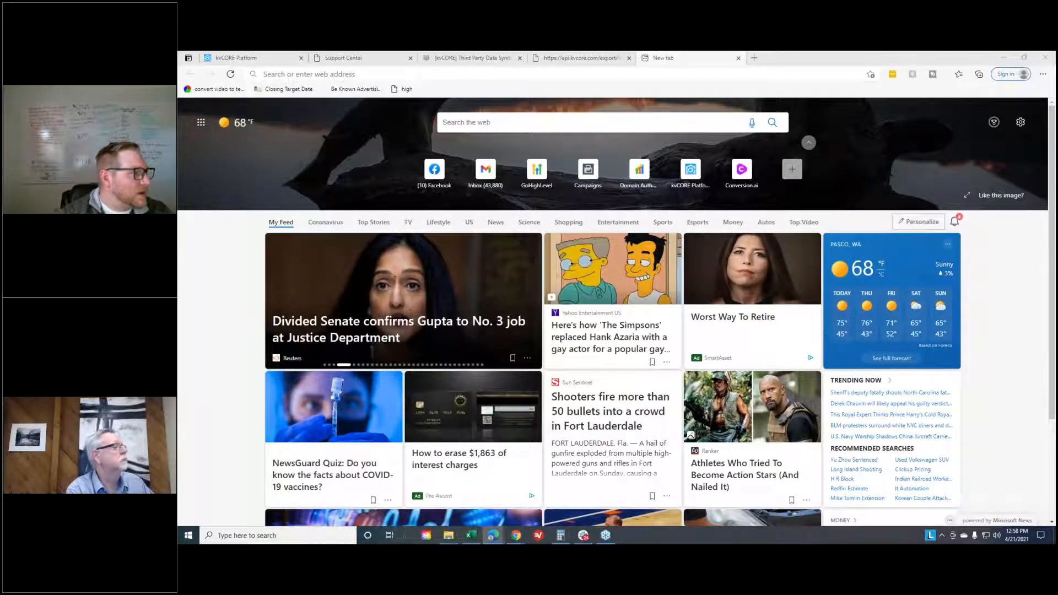
left_click(603, 55)
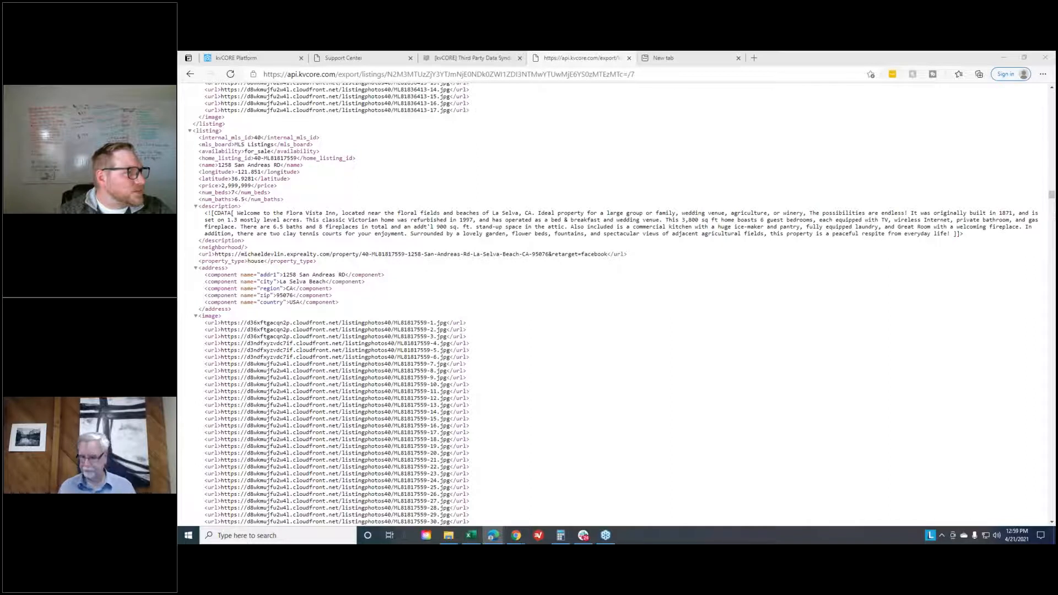
left_click_drag(182, 422, 721, 62)
- Look through Ads Manager's business tools and open Commerce Manager
left_click(190, 117)
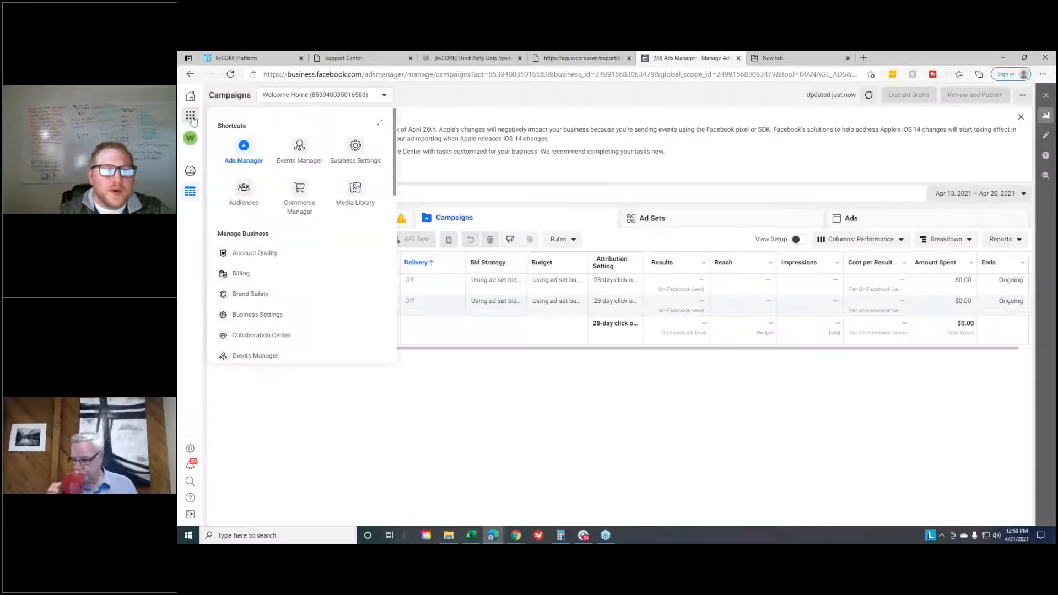
scroll(309, 231, "down", 2)
scroll(335, 198, "down", 3)
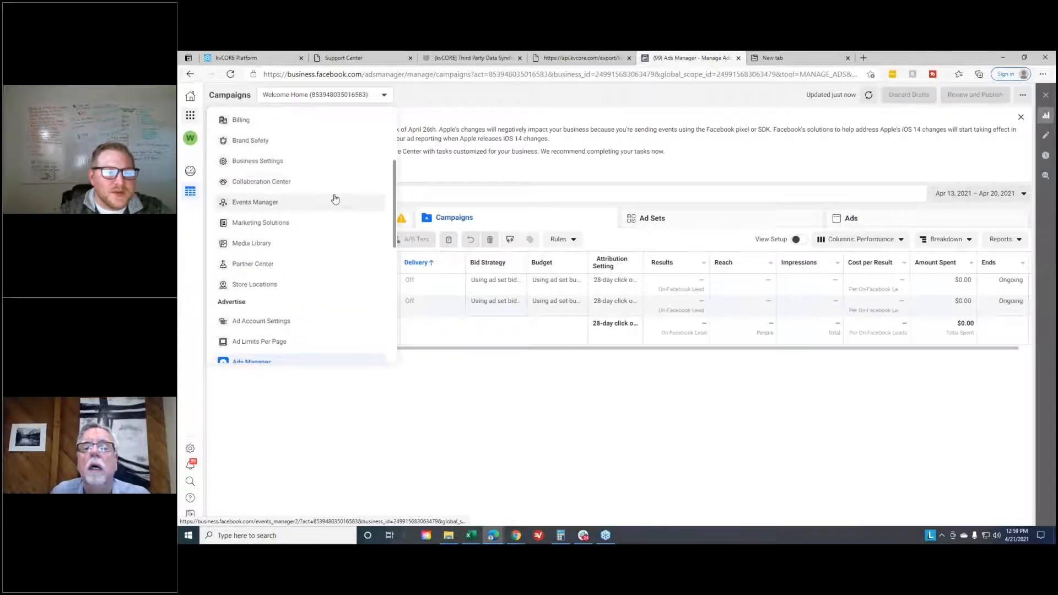
scroll(325, 176, "down", 7)
scroll(319, 289, "down", 4)
scroll(250, 242, "up", 5)
scroll(263, 225, "up", 7)
scroll(265, 222, "up", 4)
left_click(300, 187)
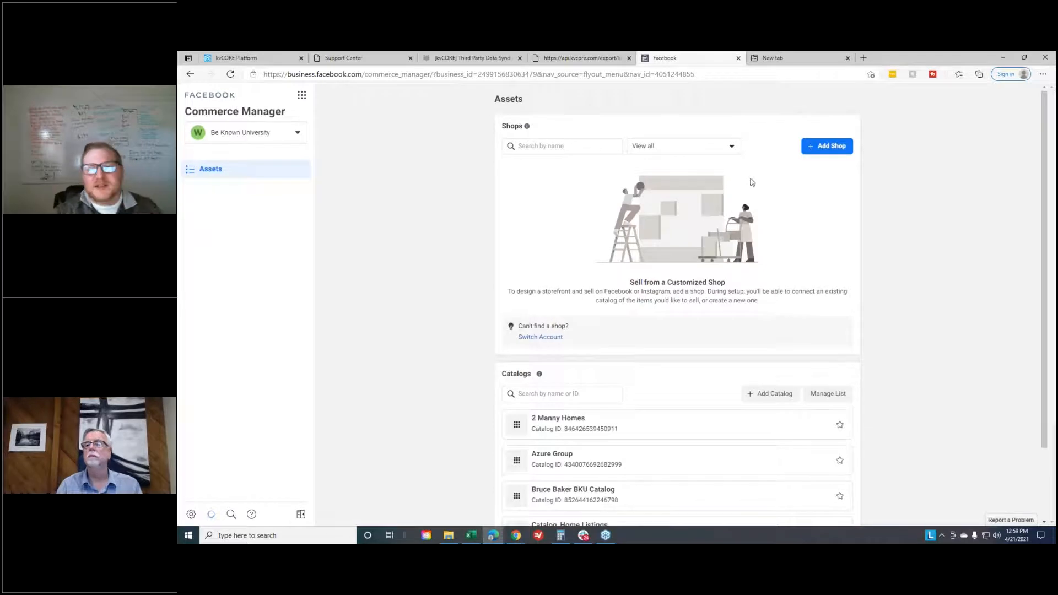
- Start a new catalog in Commerce Manager and choose Real Estate with Home Listings as its type
scroll(810, 272, "down", 1)
scroll(846, 272, "up", 1)
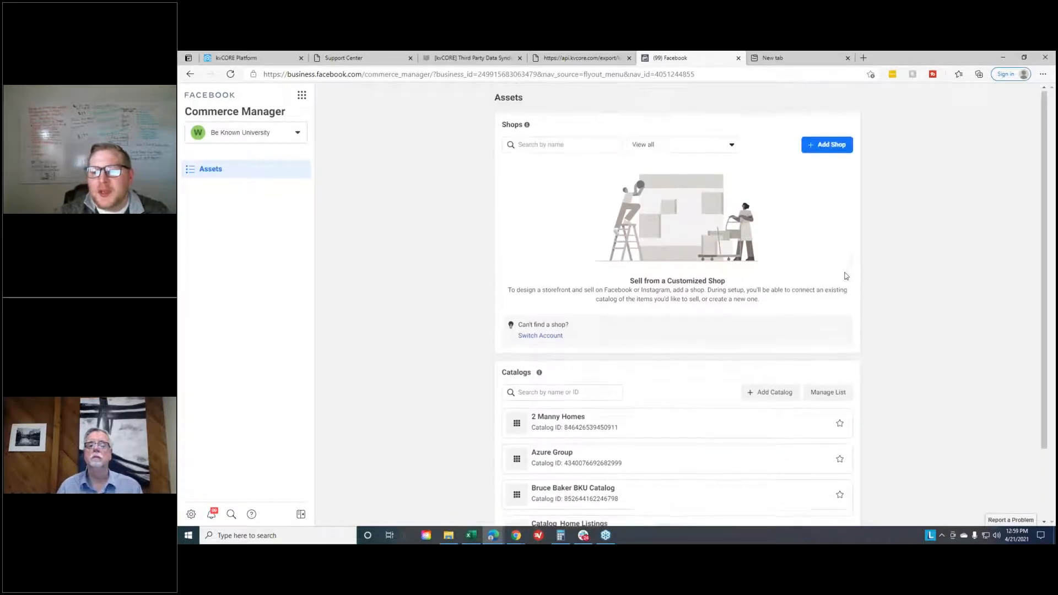
left_click(766, 396)
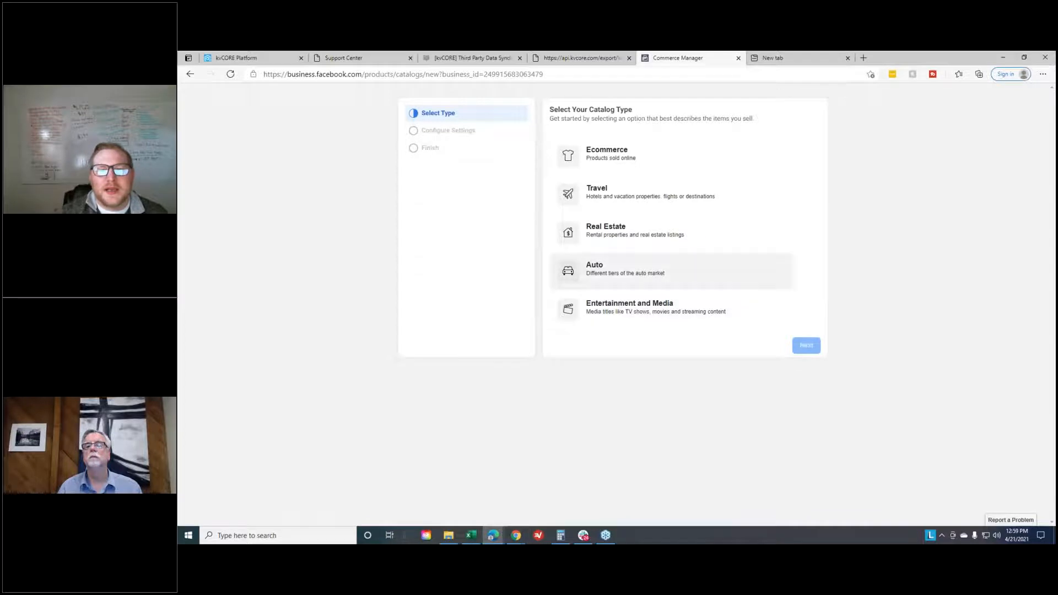
left_click(626, 244)
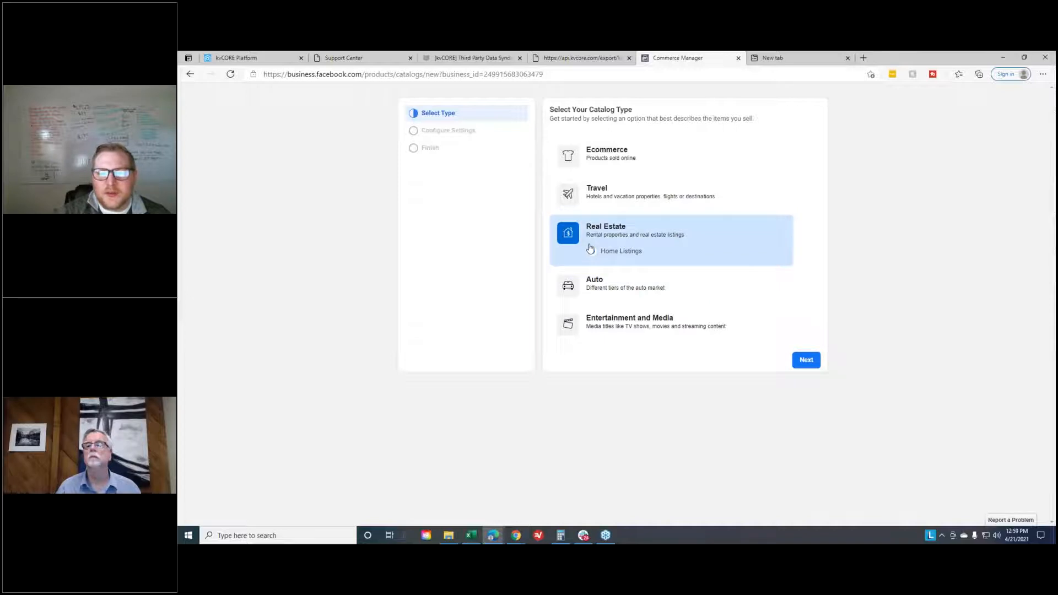
left_click(806, 360)
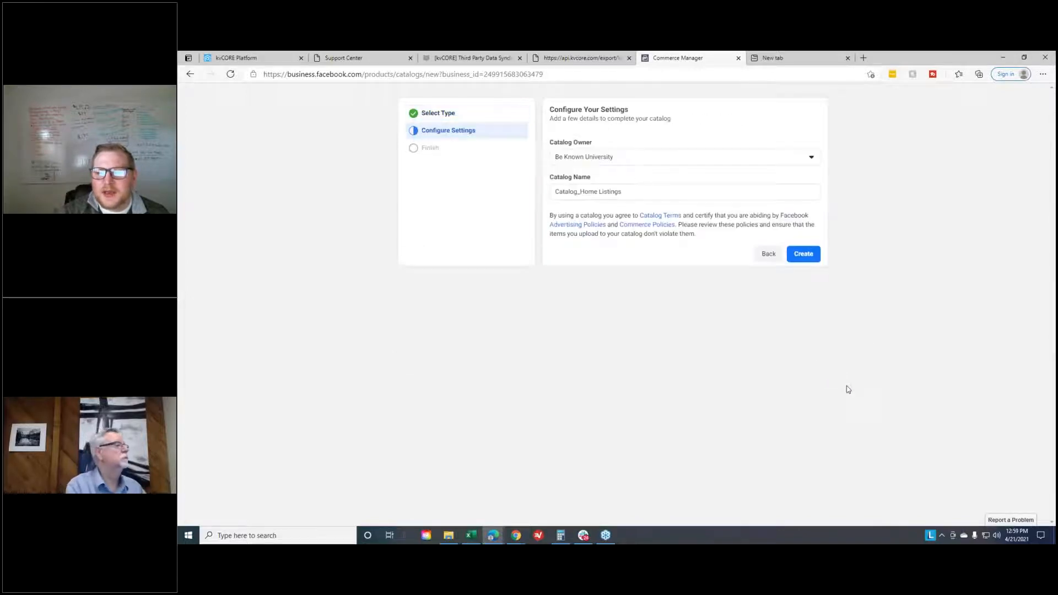
- Switch the catalog owner to Personal and back to Be Known University
left_click(688, 162)
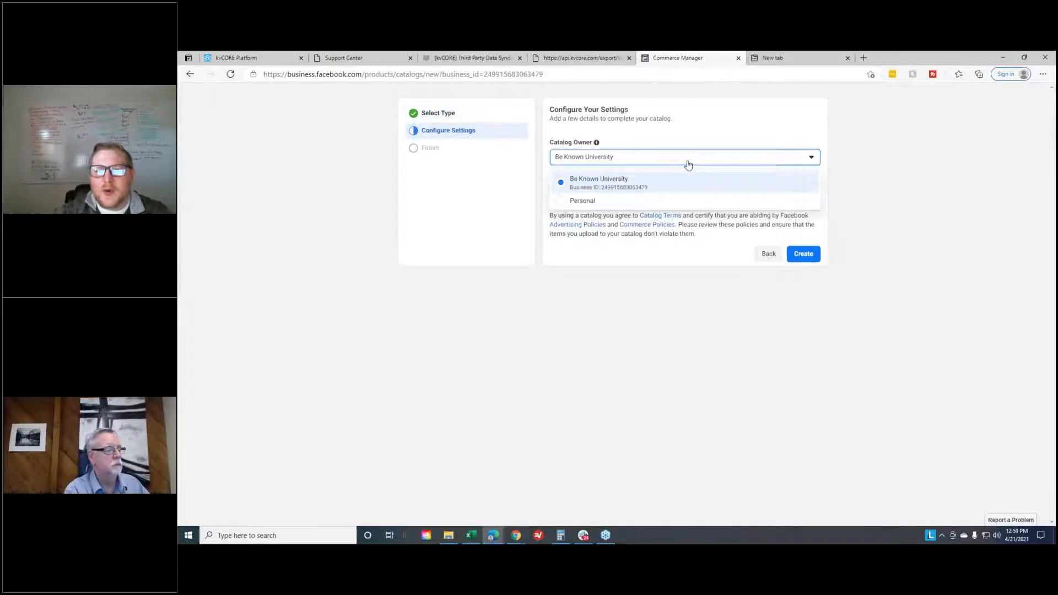
left_click(655, 202)
left_click(690, 161)
left_click(686, 175)
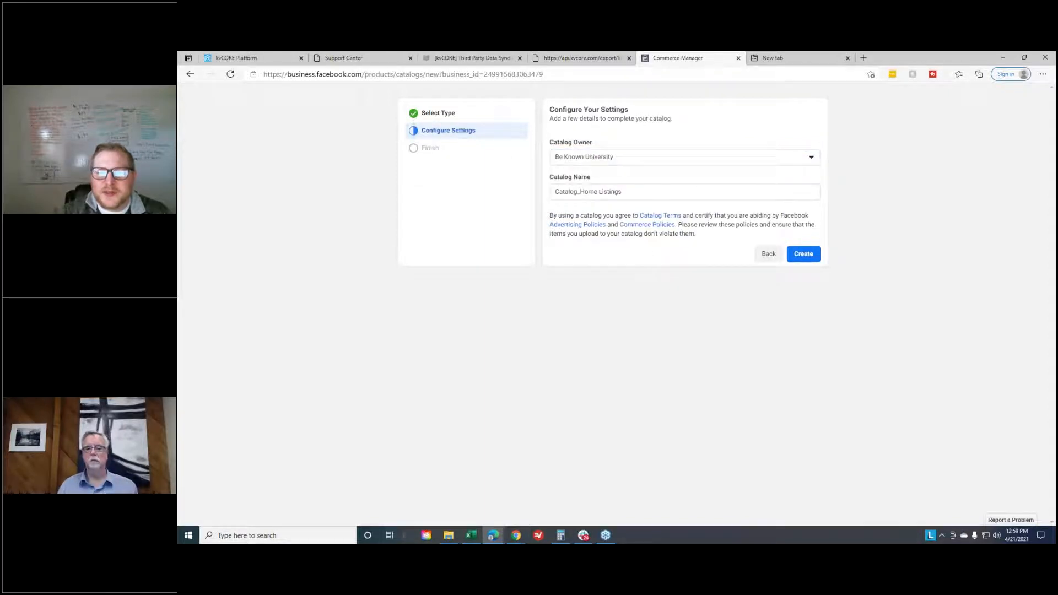
- Name the catalog with the agent's full name and create it
triple_click(644, 192)
key("BackSpace")
type("MI")
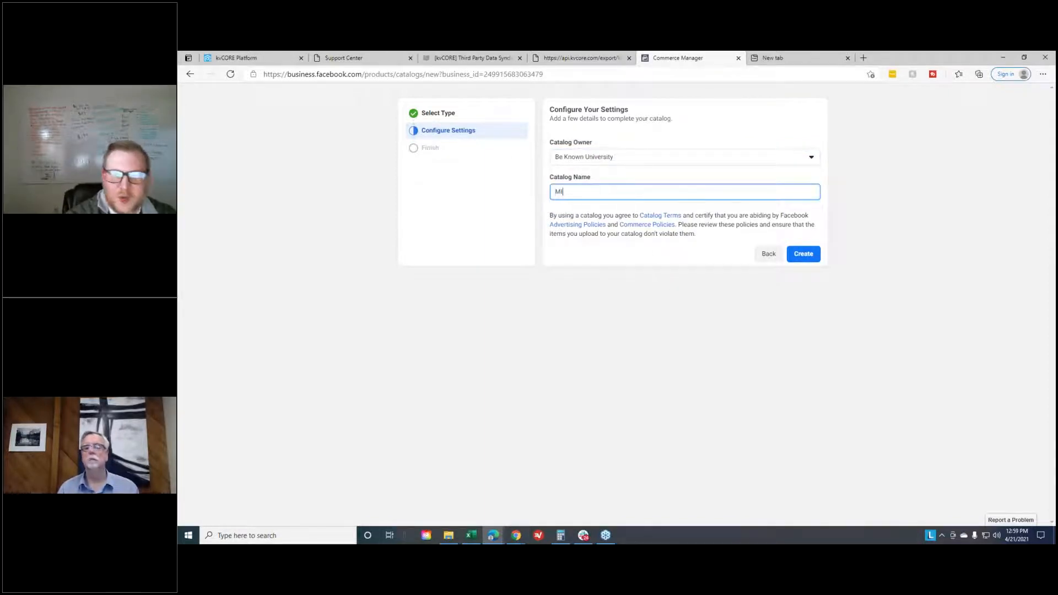
key("BackSpace")
key("BackSpace")
key("BackSpace")
type("icg")
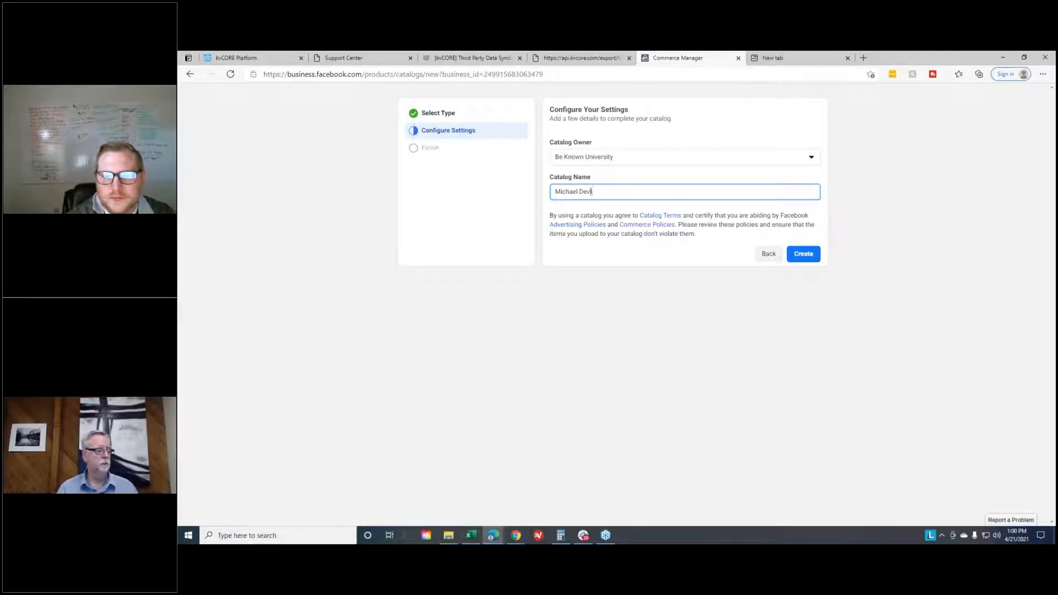
left_click(802, 254)
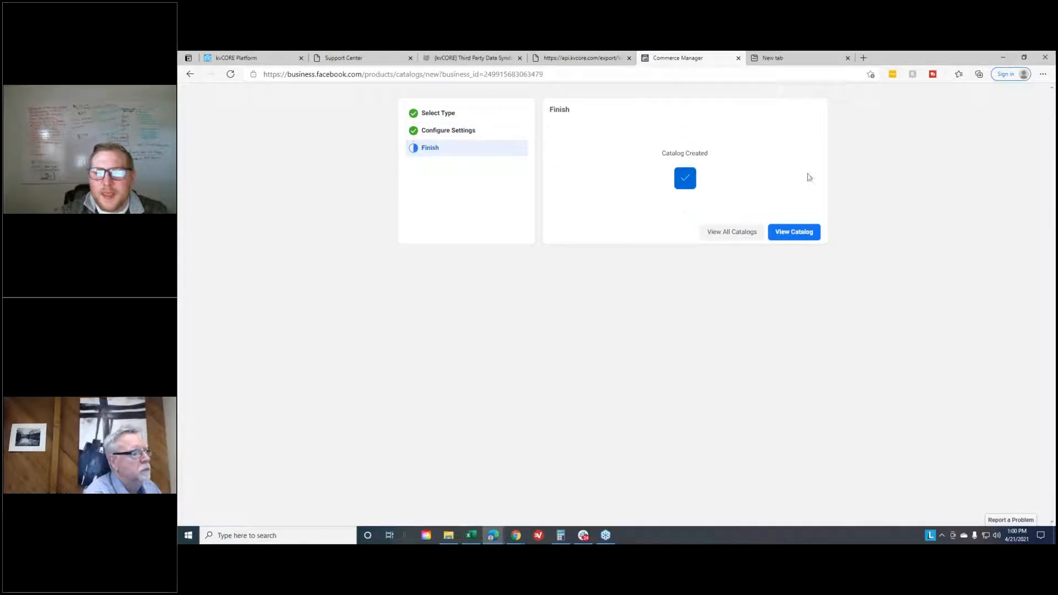
- View the new catalog's data sources and start adding items with the Scheduled feed upload option
left_click(807, 233)
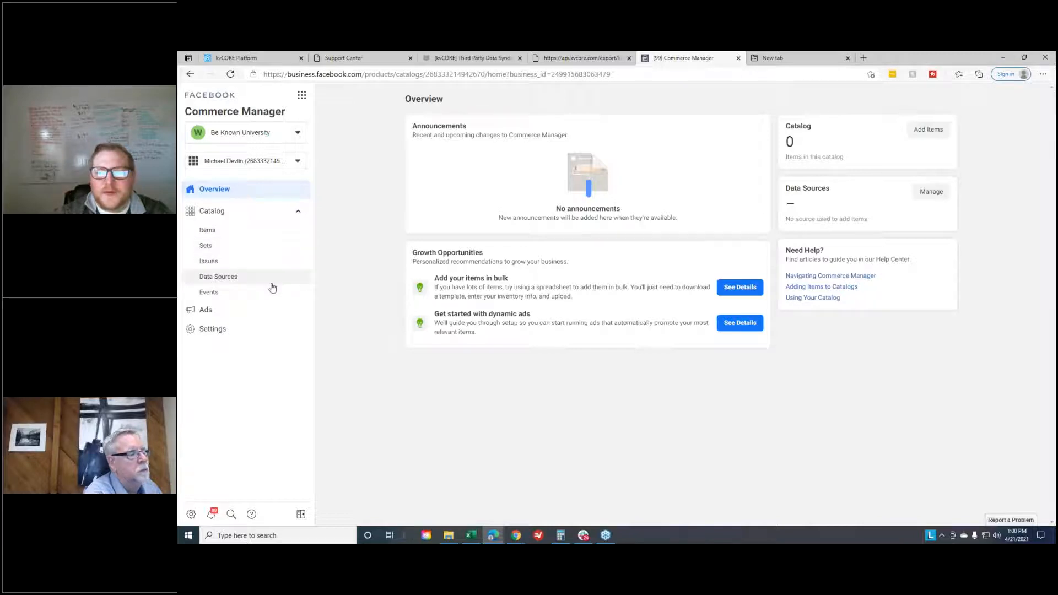
left_click(224, 283)
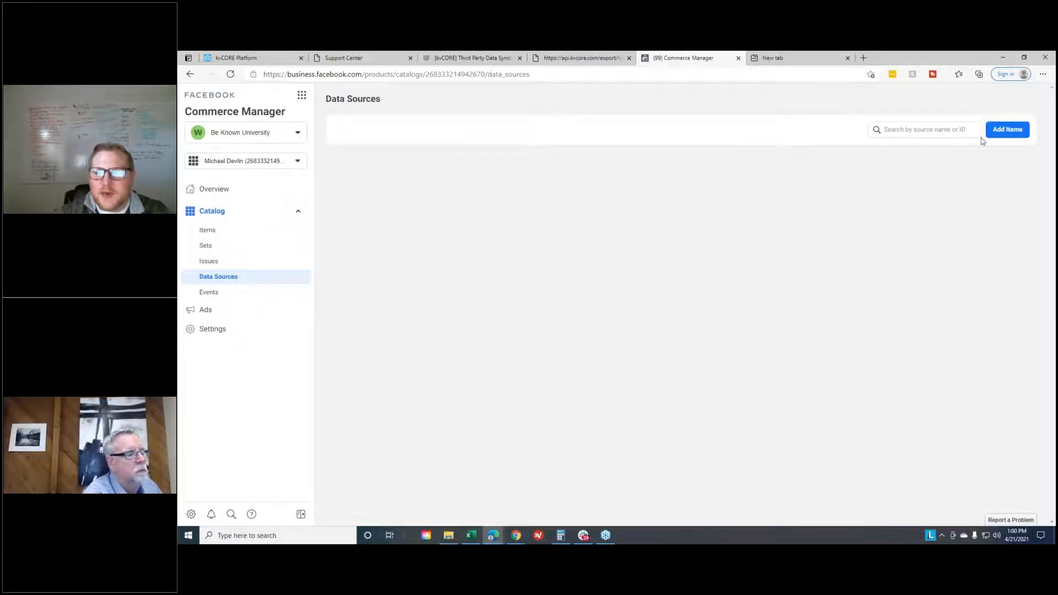
left_click(1007, 129)
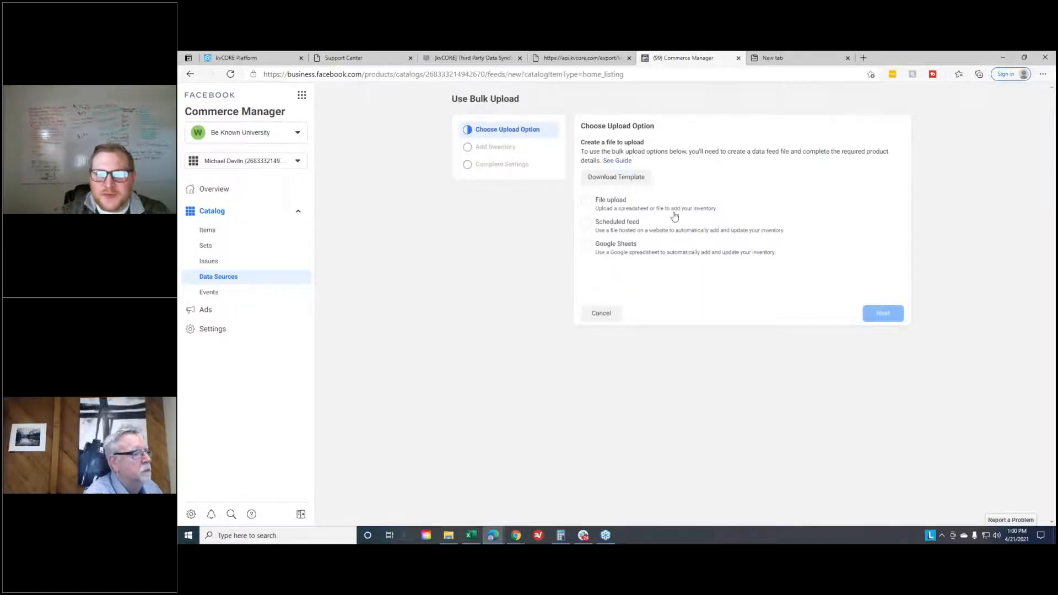
left_click(605, 223)
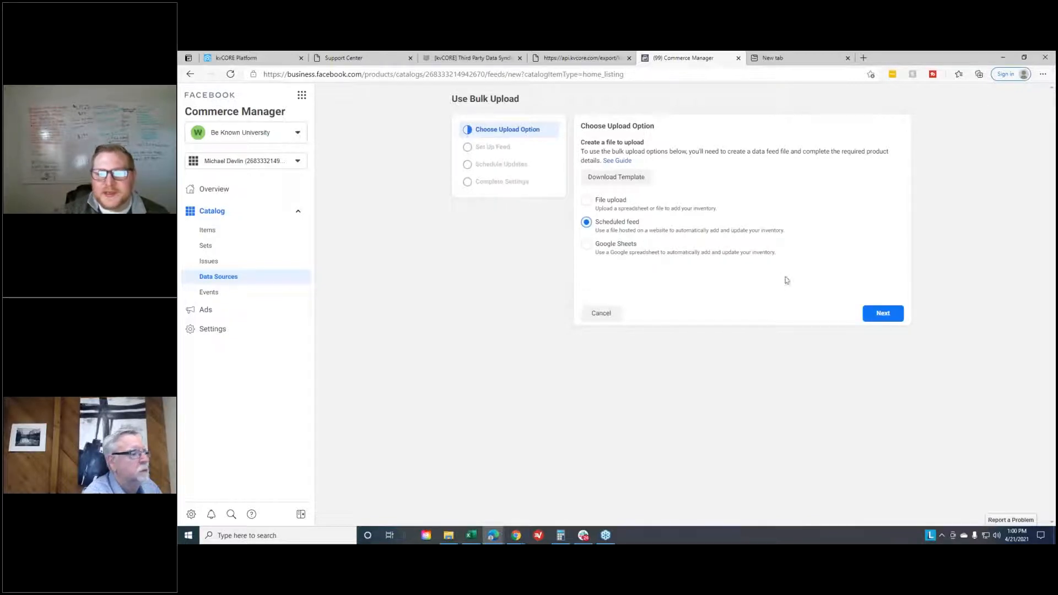
left_click(873, 313)
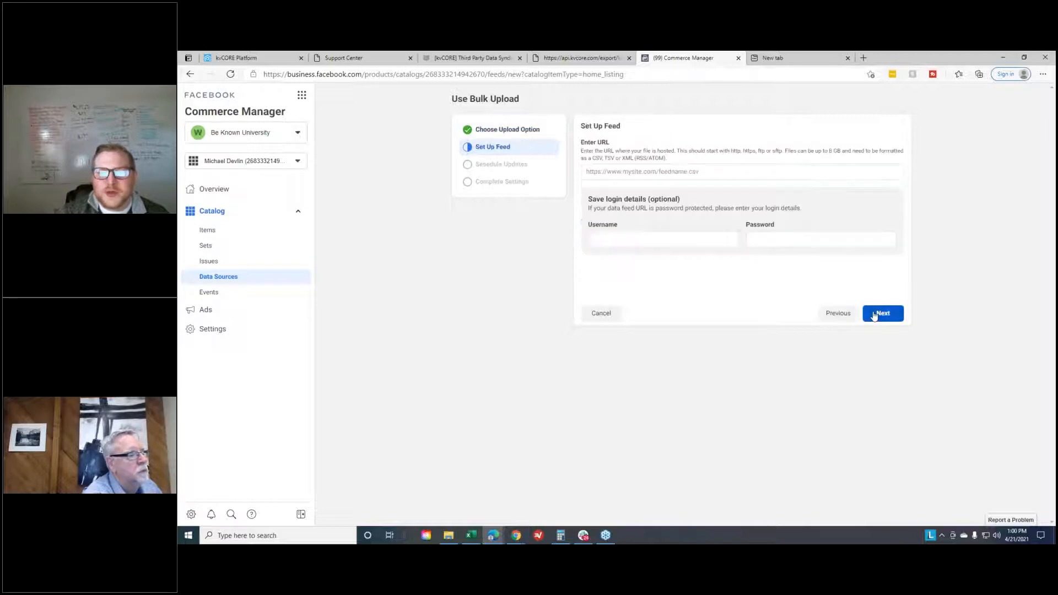
- Paste the copied listings feed address with the Zapier key as the feed URL, and clear the autofilled username and password
left_click(638, 171)
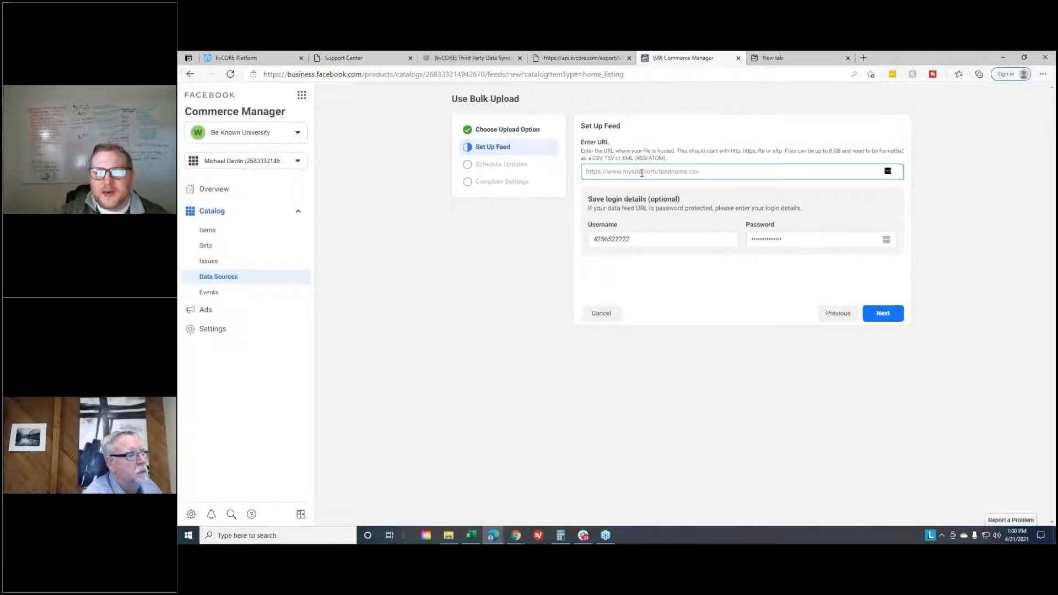
key("ctrl+v")
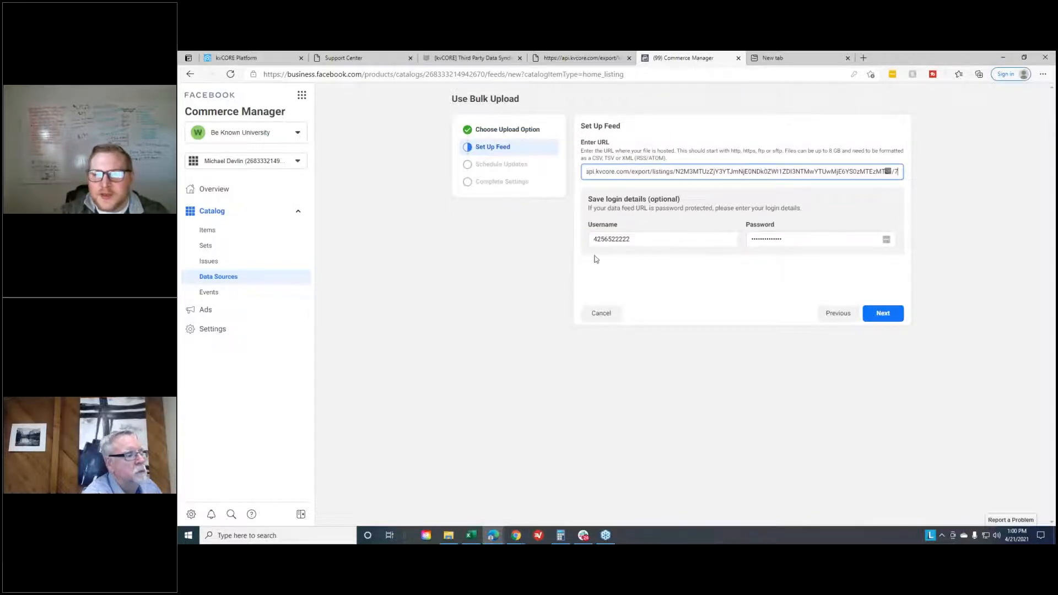
left_click_drag(664, 240, 342, 283)
key("BackSpace")
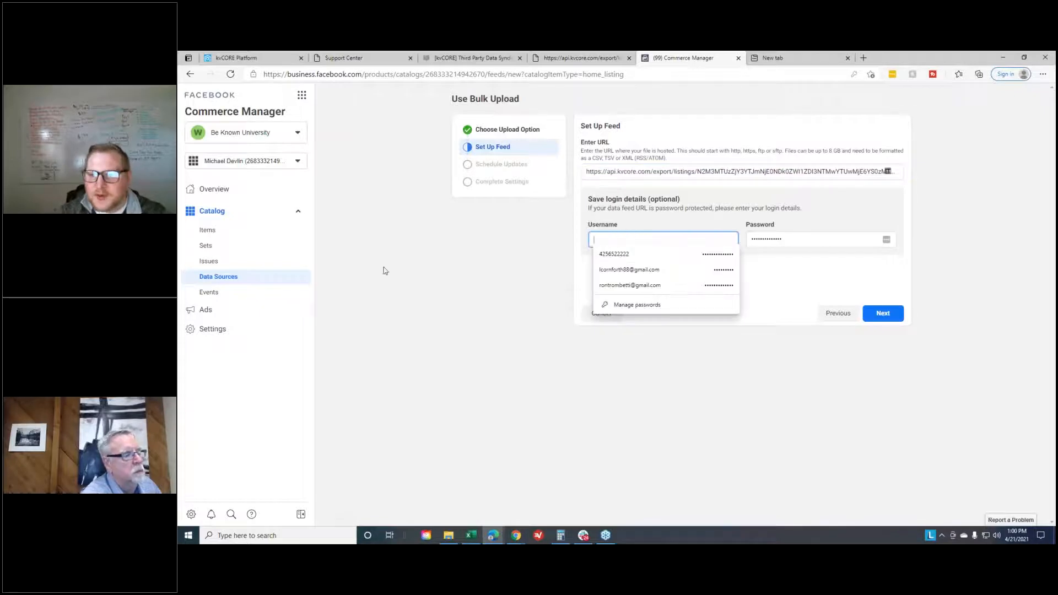
left_click(801, 240)
left_click_drag(801, 241, 704, 294)
key("BackSpace")
left_click(721, 275)
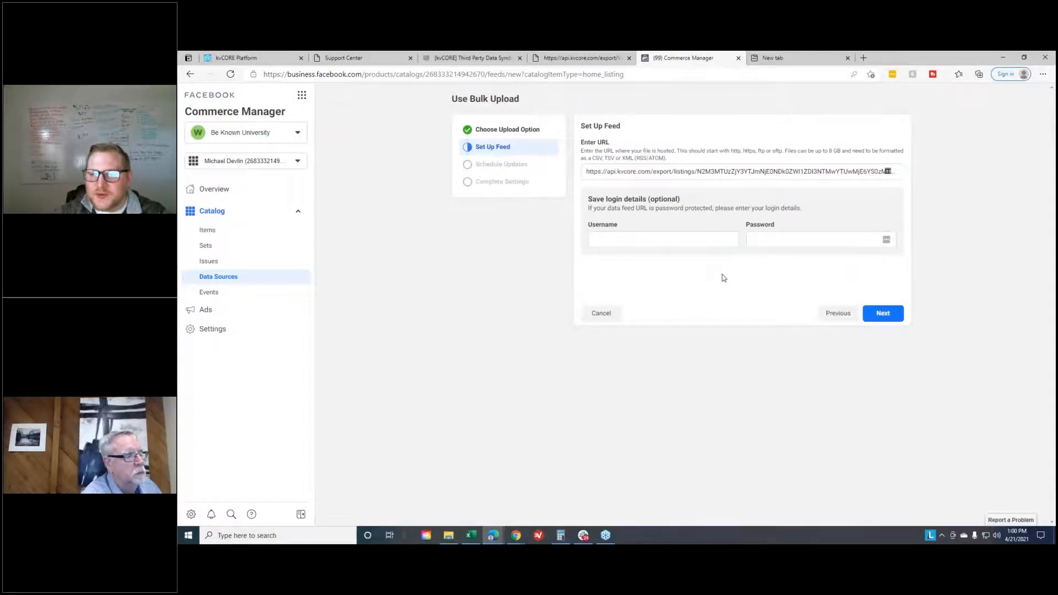
left_click(875, 320)
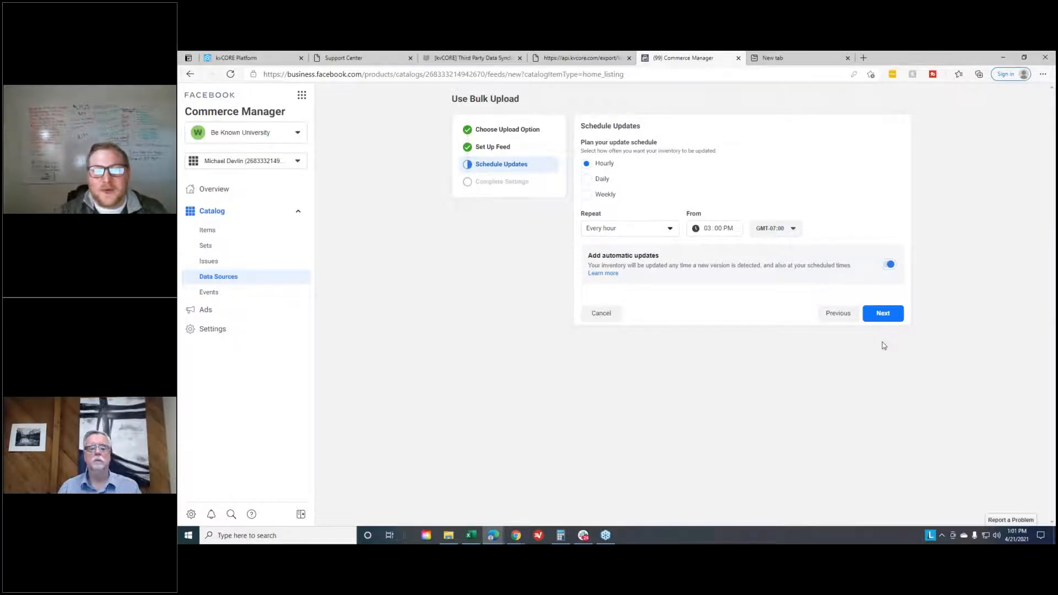
- Accept the hourly update schedule, name the data source with the agent's name followed by "eXp Listings", and upload the feed
left_click(896, 313)
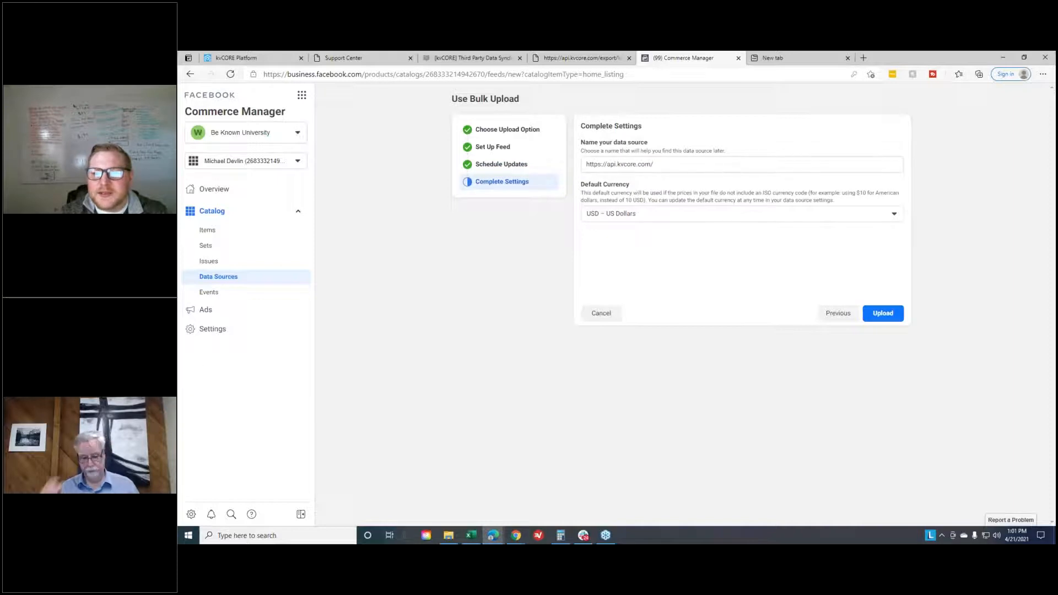
left_click_drag(678, 165, 543, 164)
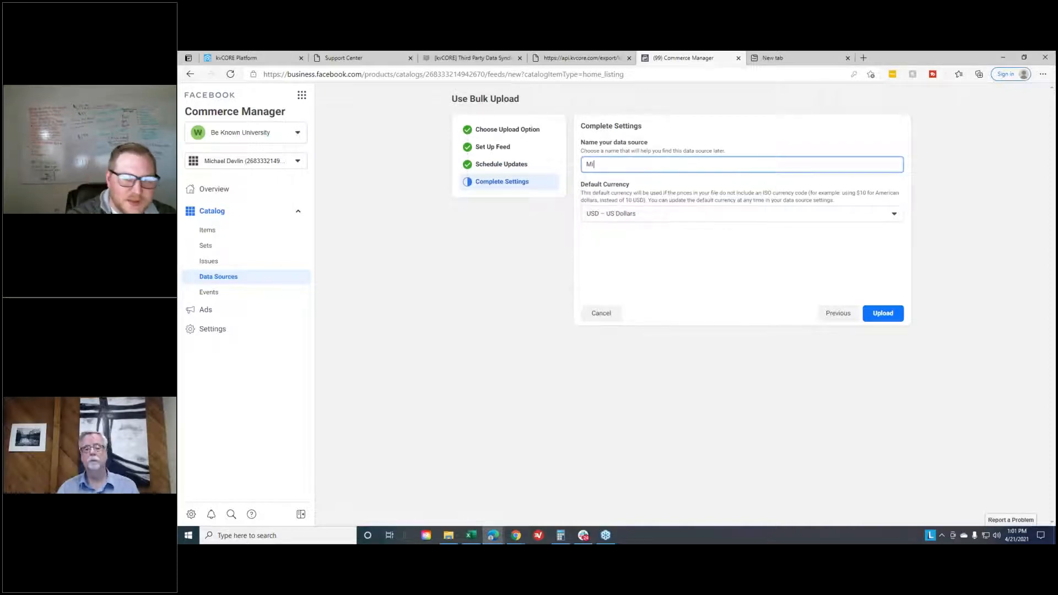
left_click(882, 313)
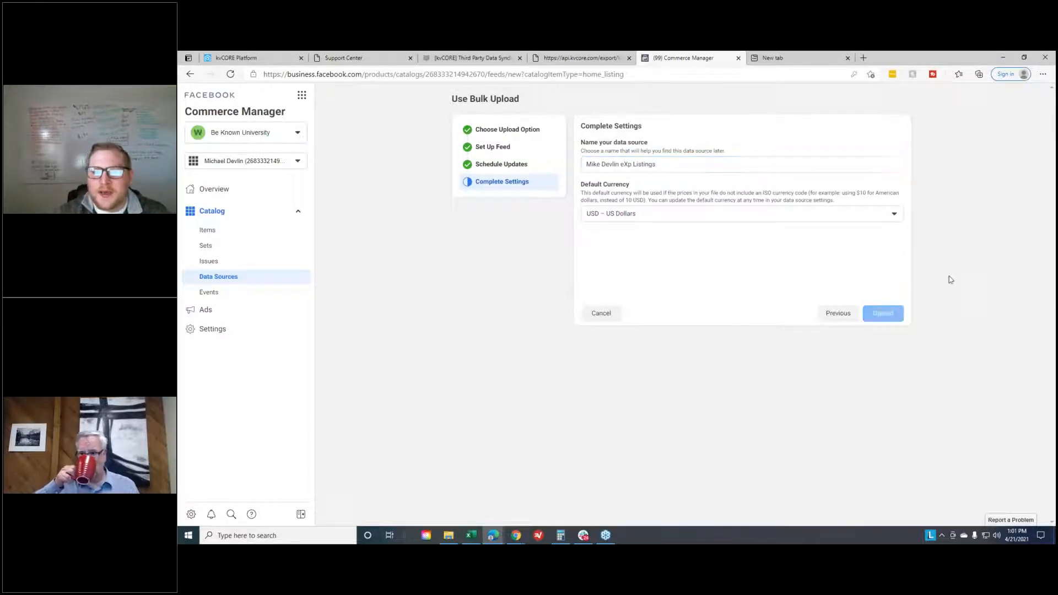
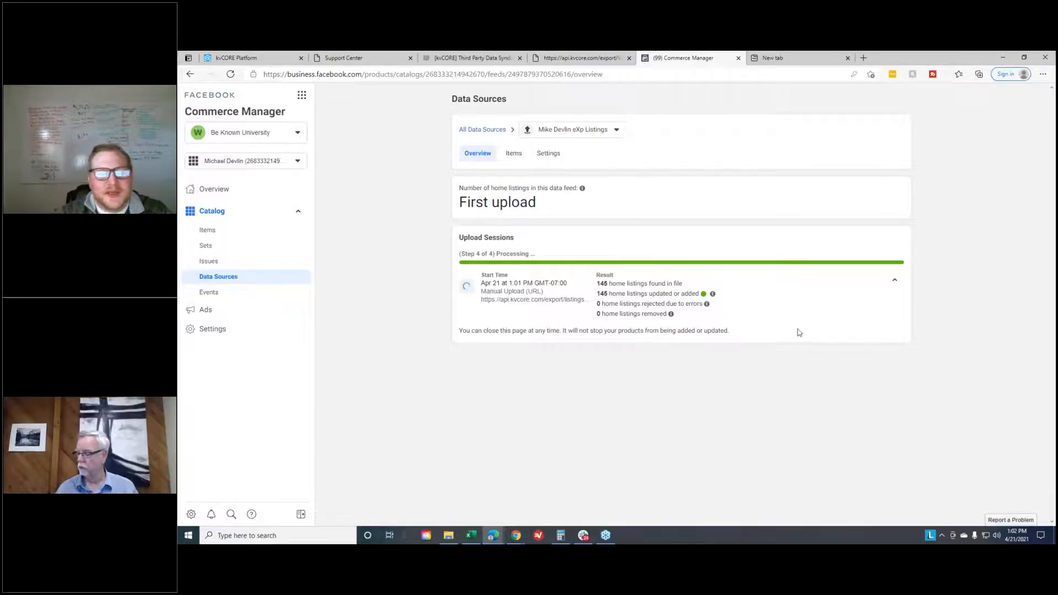
- Open the catalog's sets and look through the imported properties in the All Home Listings set
left_click_drag(704, 337, 435, 342)
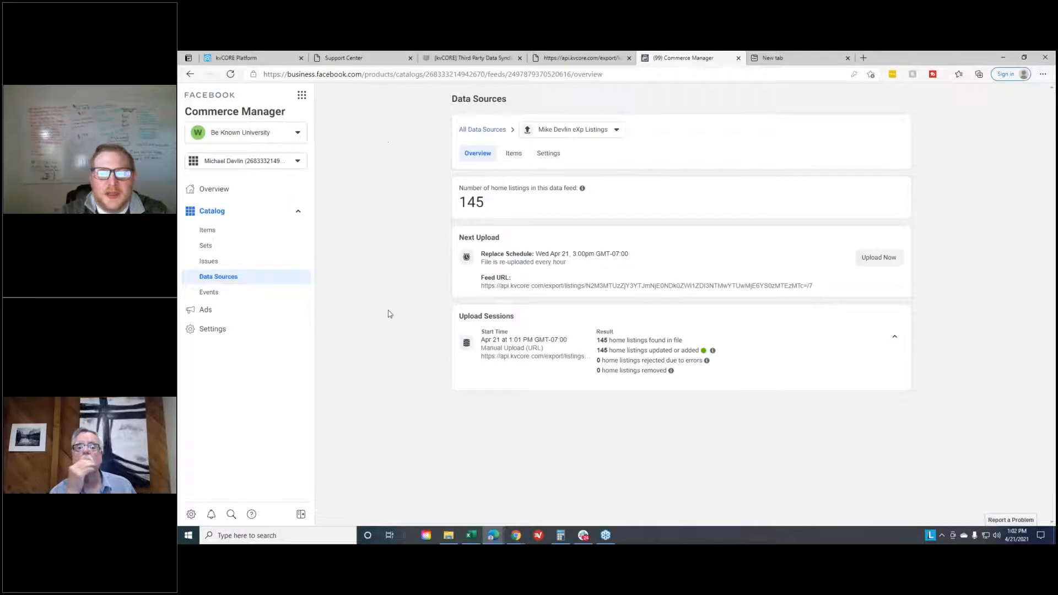
left_click(212, 245)
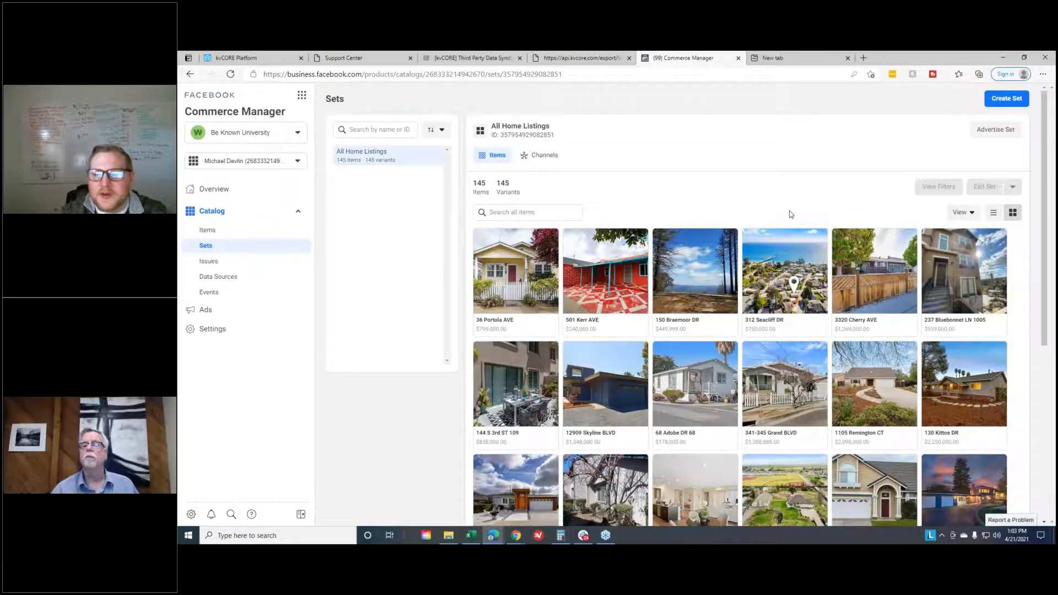
scroll(791, 214, "down", 3)
scroll(978, 453, "down", 3)
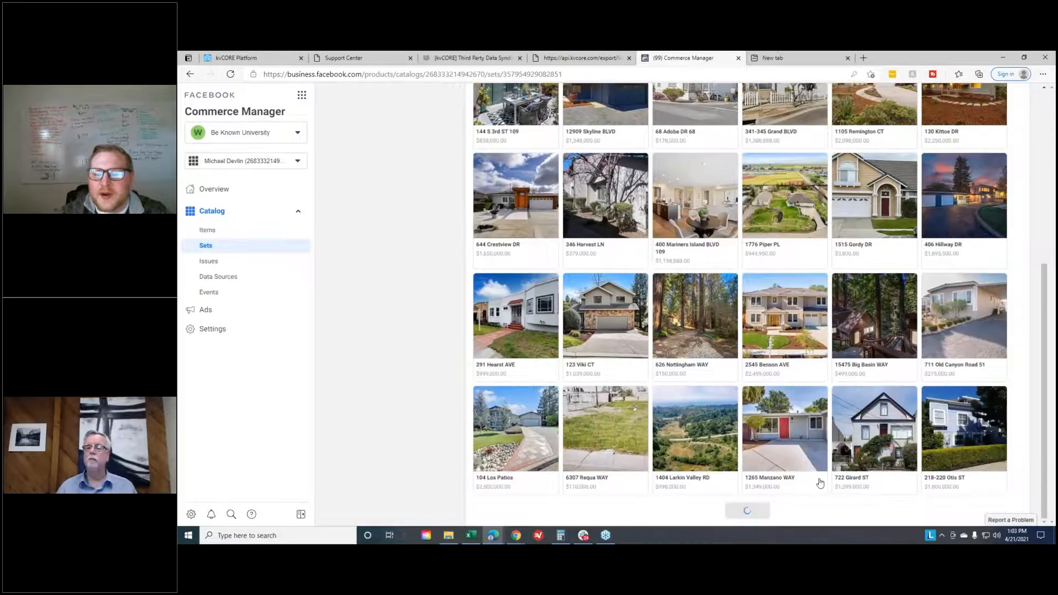
scroll(882, 386, "up", 10)
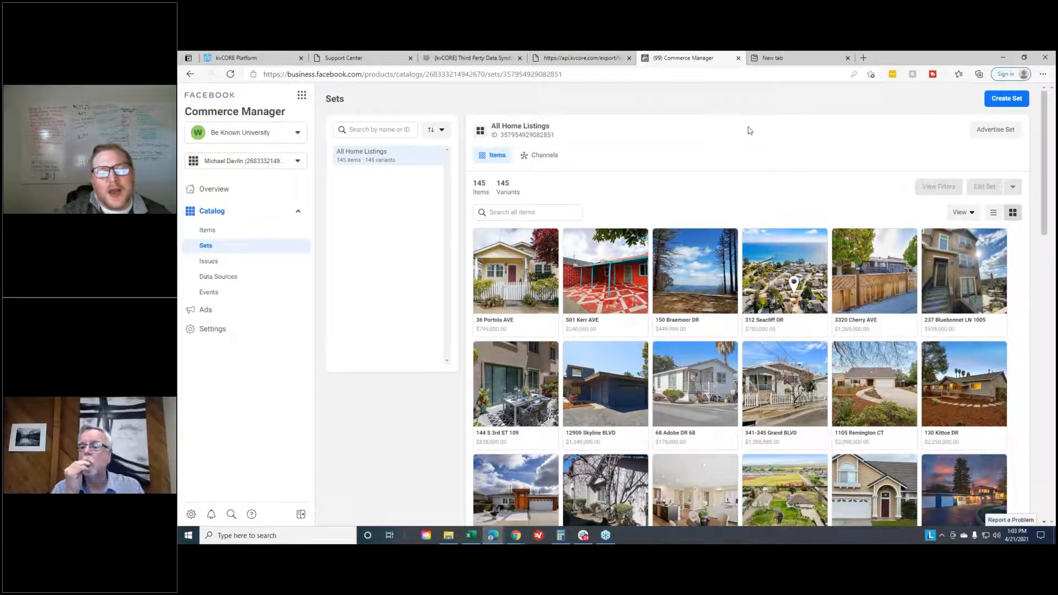
scroll(601, 234, "down", 1)
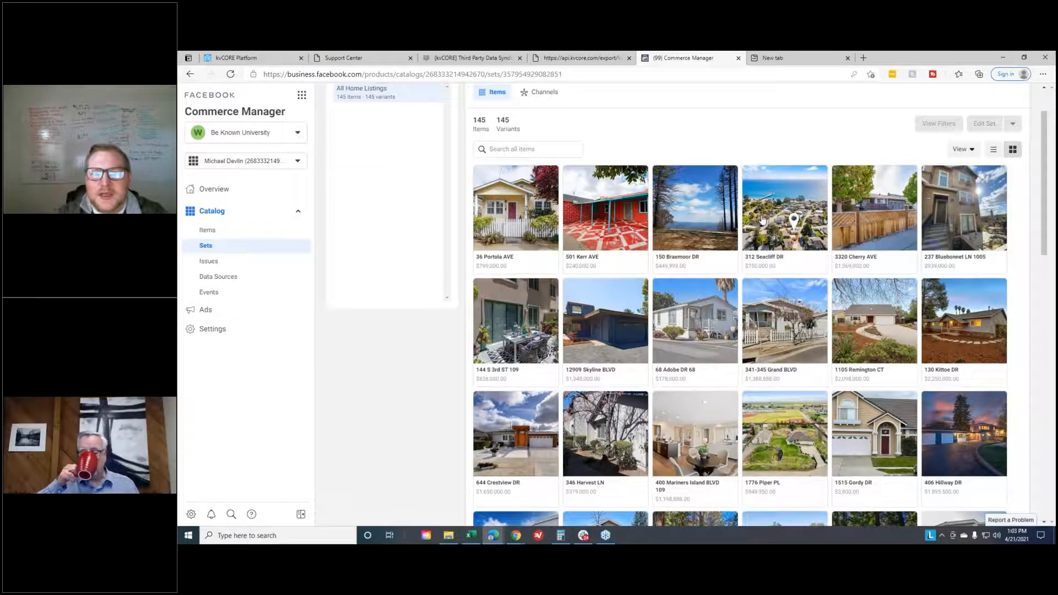
scroll(342, 184, "up", 2)
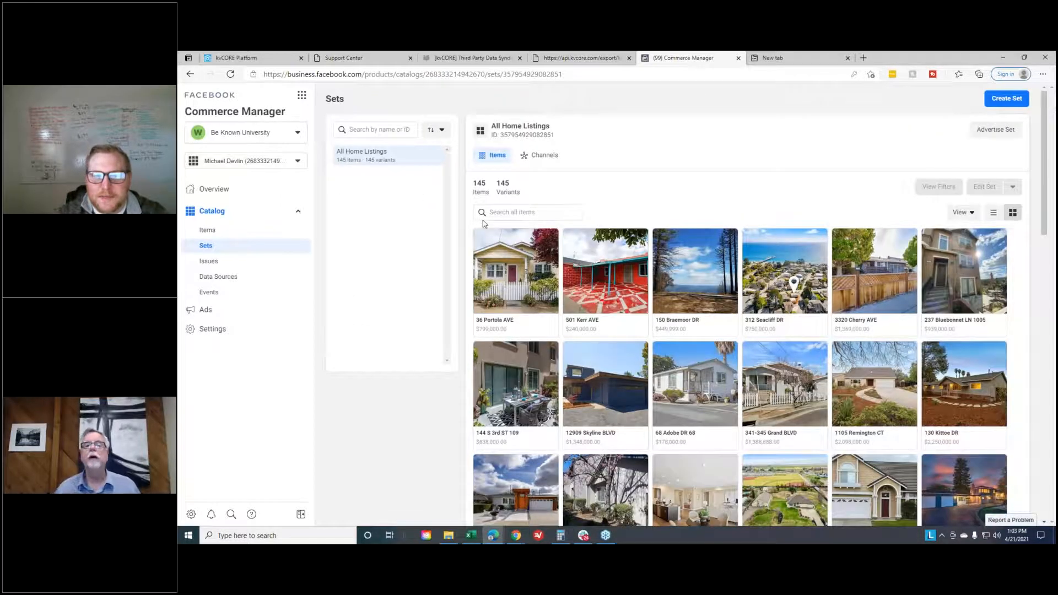
scroll(569, 266, "down", 1)
scroll(568, 266, "up", 1)
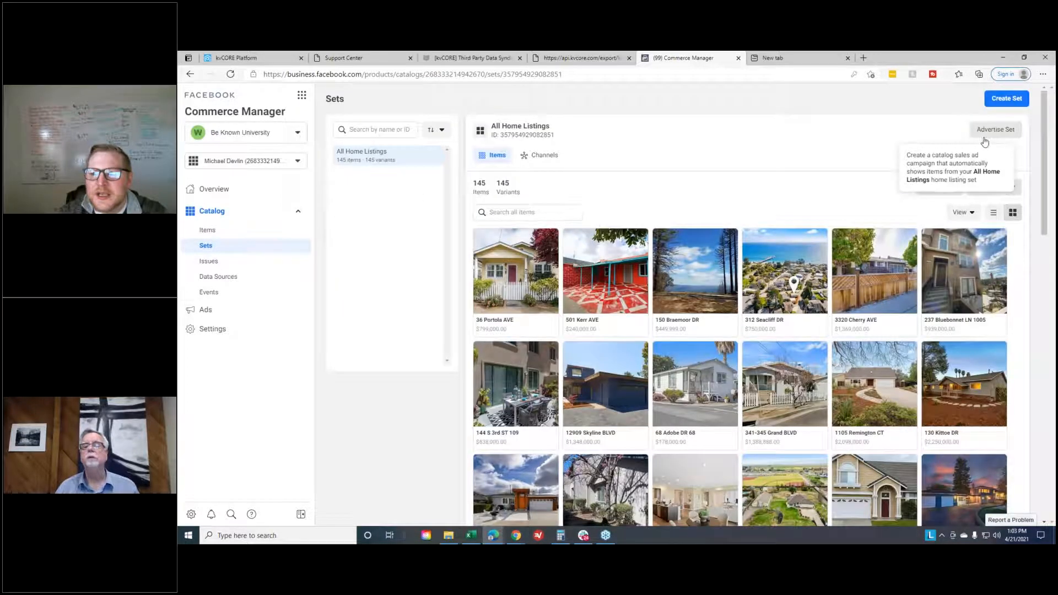
- Start a new set of home listings and name it "Over $750k"
left_click(1005, 99)
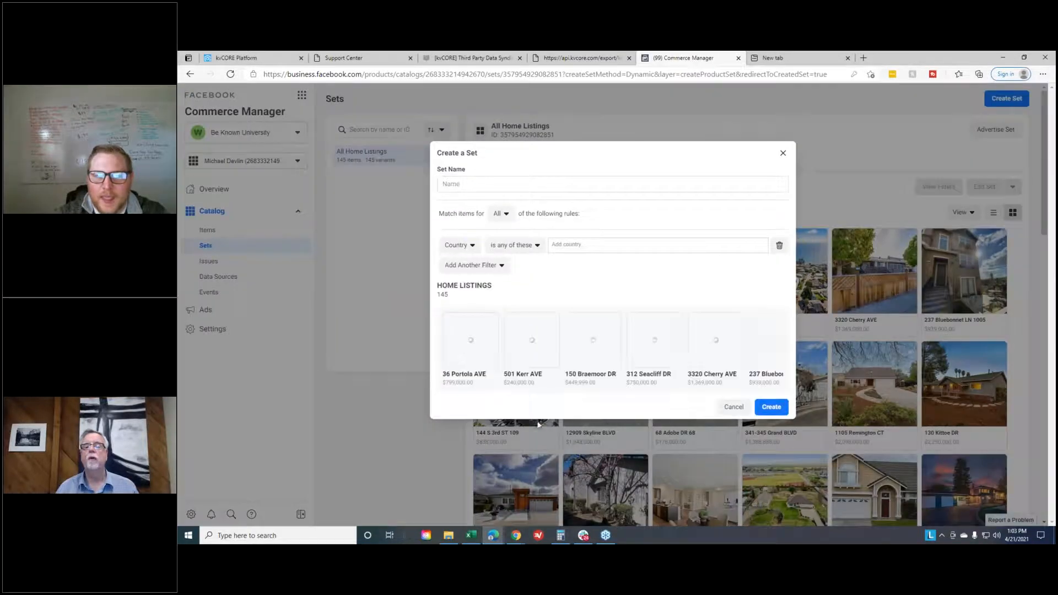
double_click(543, 182)
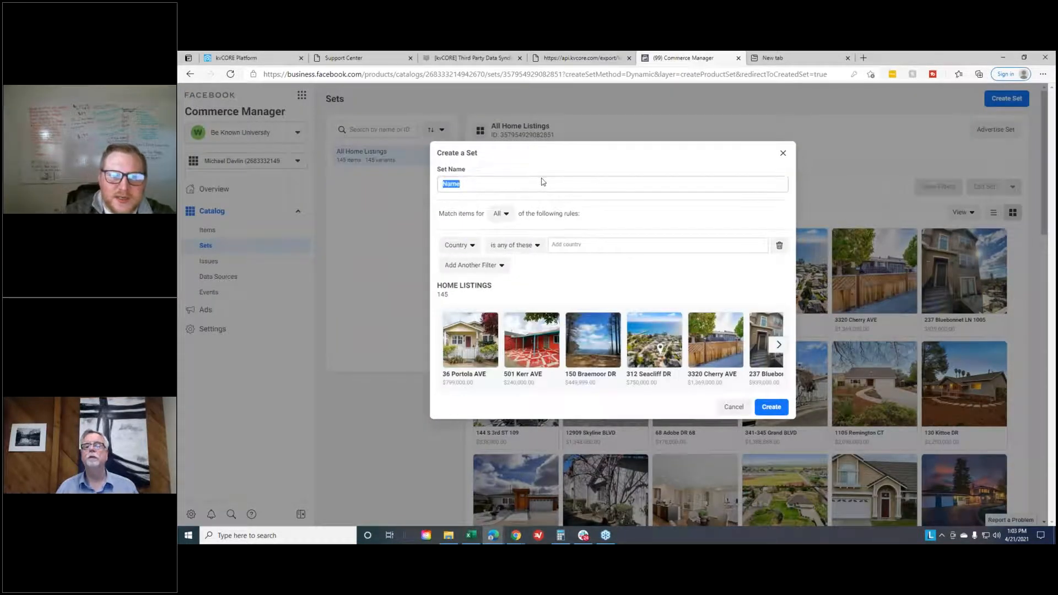
left_click(542, 182)
type("O")
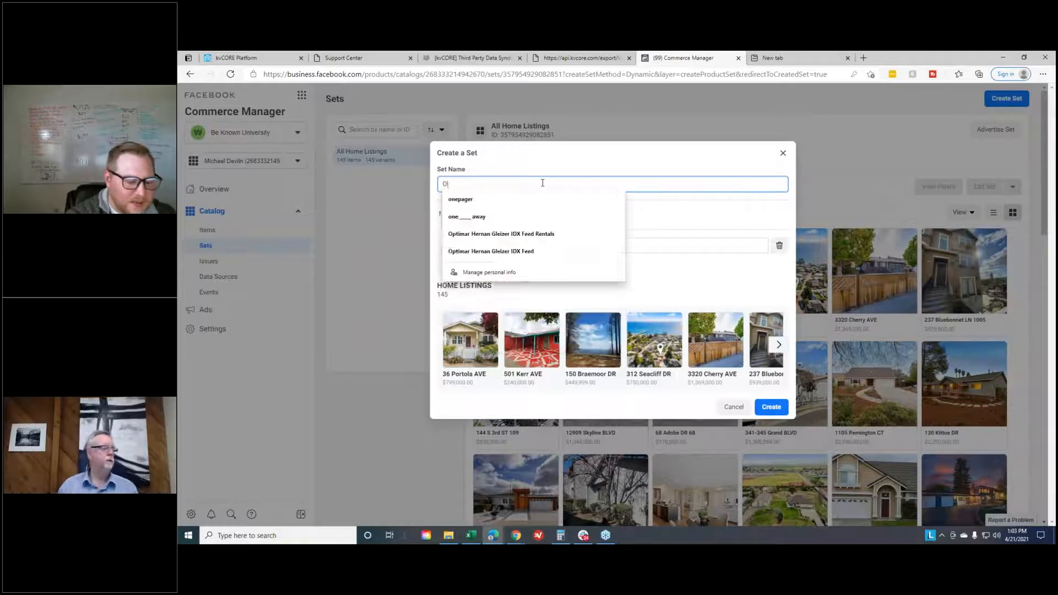
type("ver $750k")
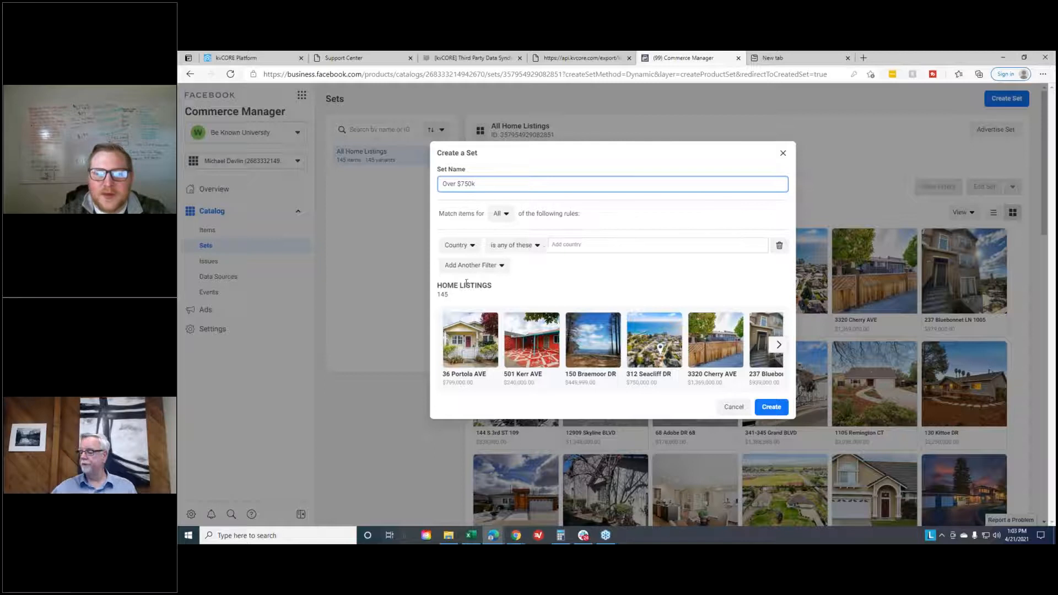
- Add a Price filter to the set for listings greater than $749,000 in US dollars
left_click(482, 267)
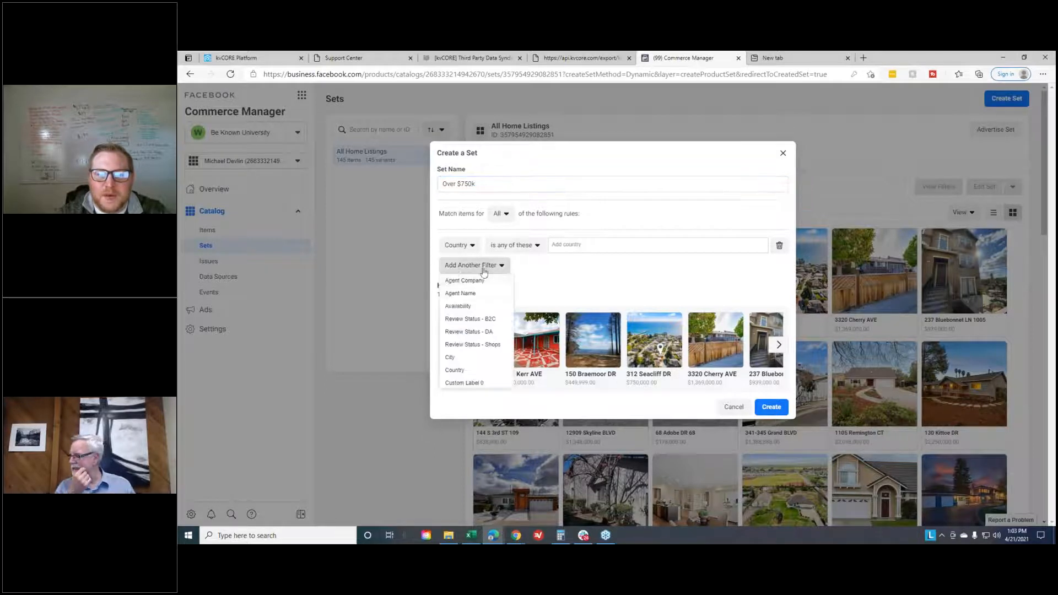
scroll(466, 314, "down", 2)
scroll(466, 317, "down", 5)
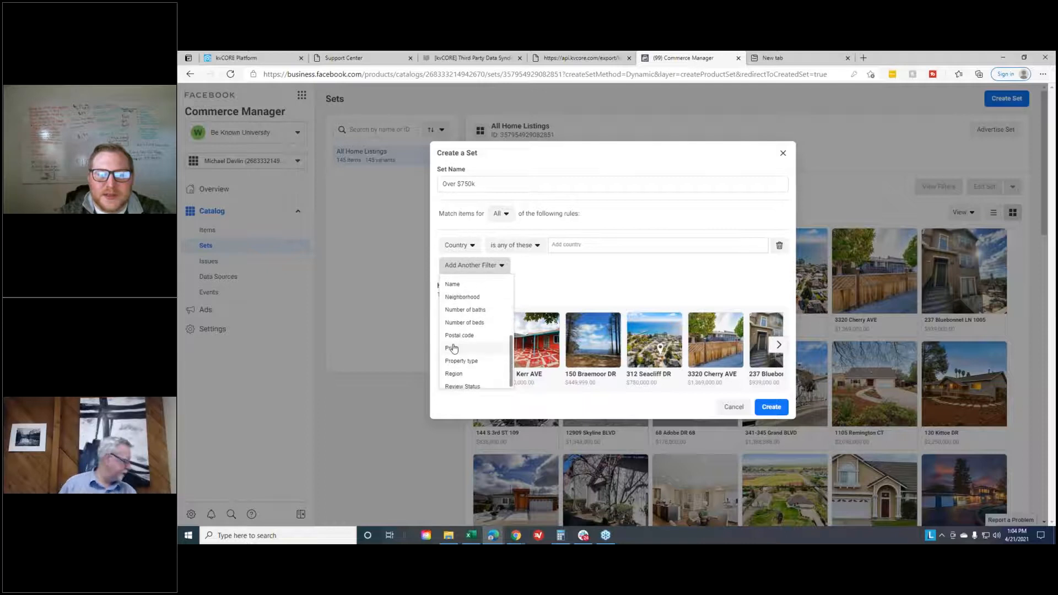
left_click(452, 347)
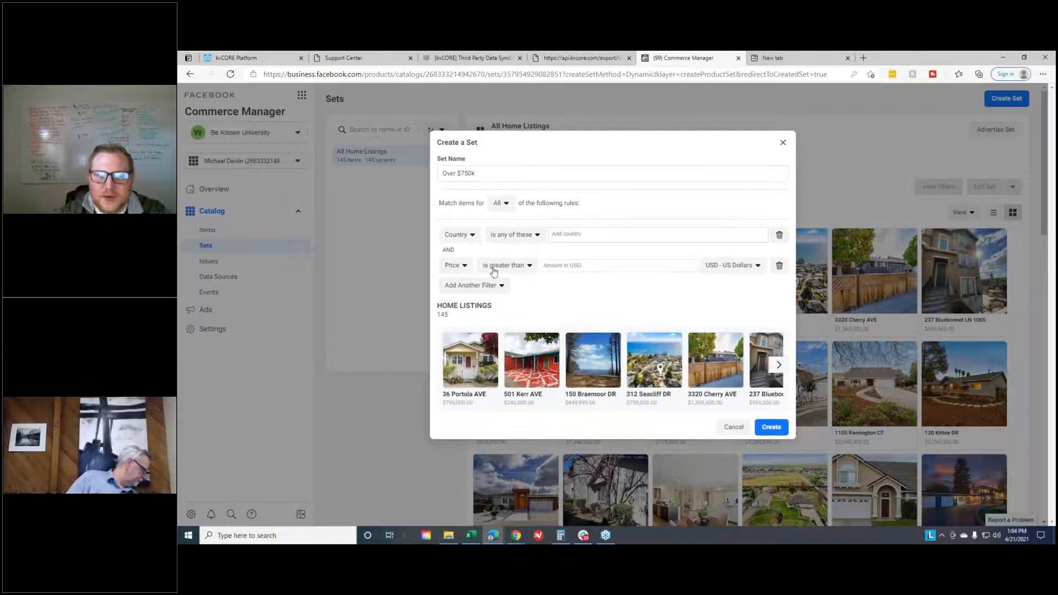
left_click(561, 267)
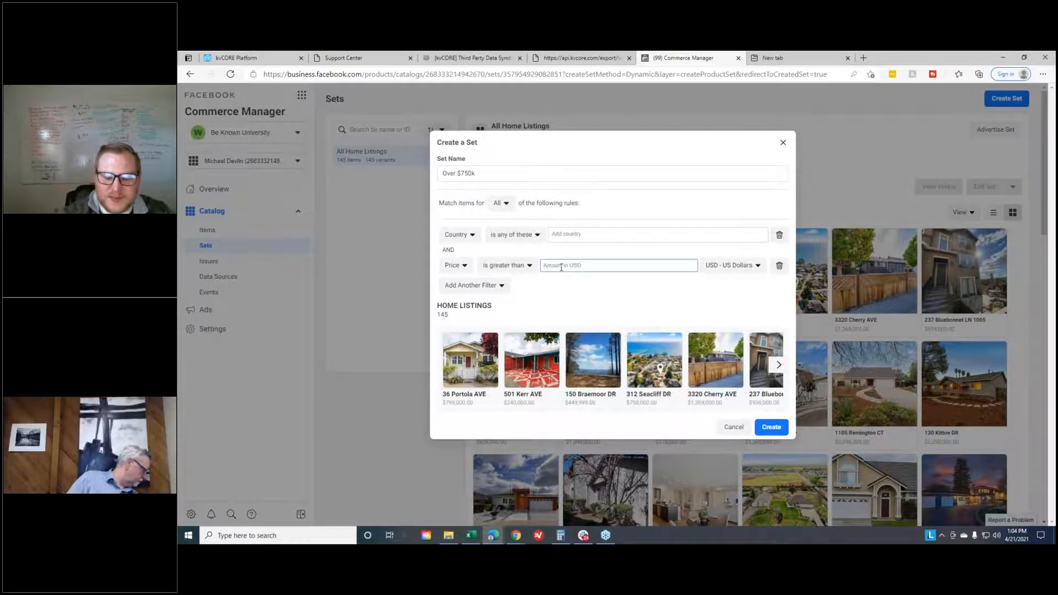
type("749,000")
left_click(552, 309)
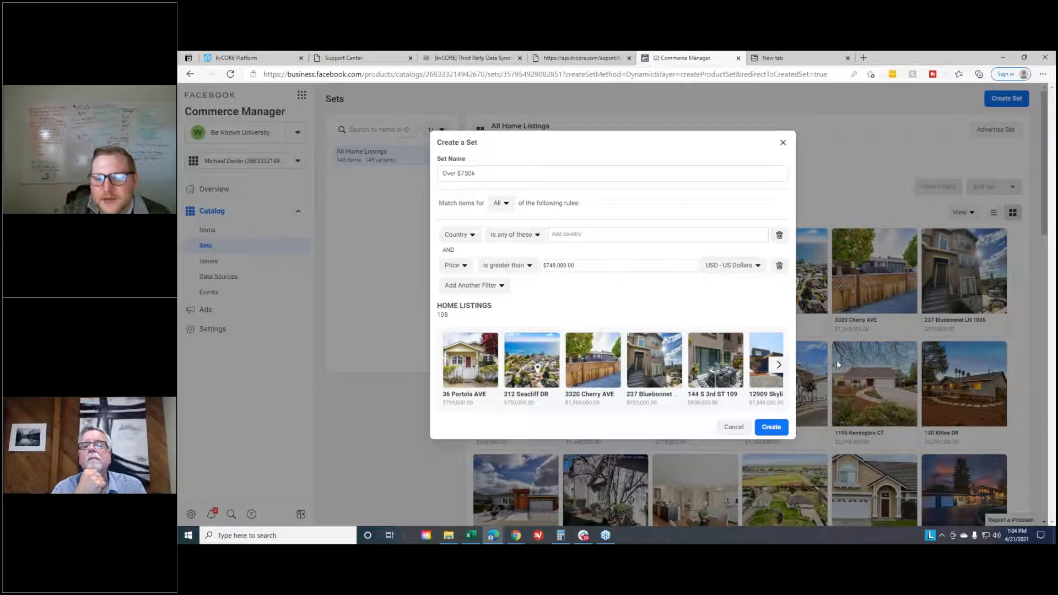
- Browse forward and back through the preview of home listings that match the price filter
left_click(778, 365)
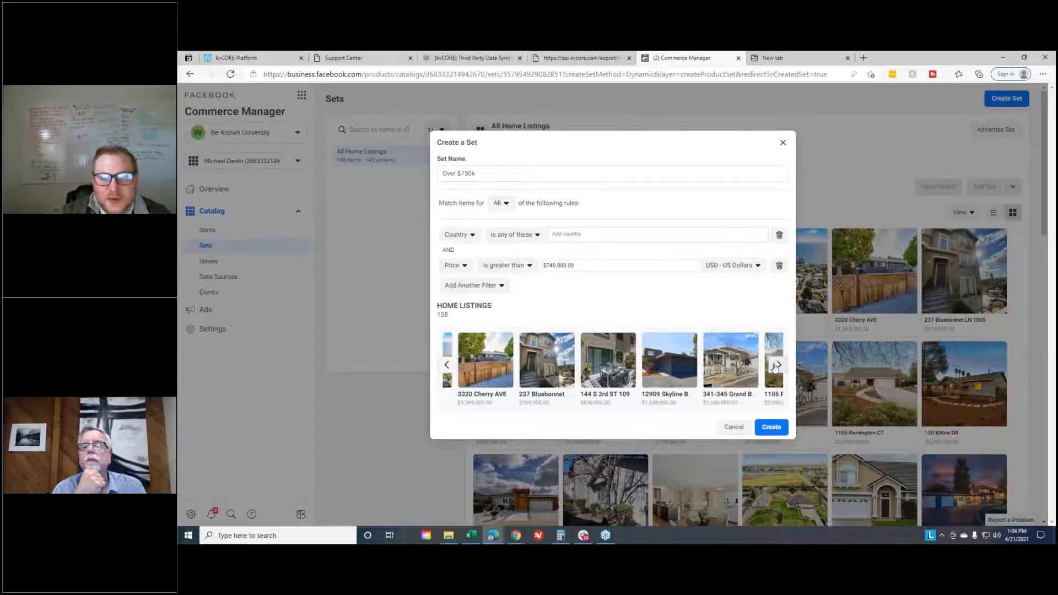
left_click(775, 368)
left_click(775, 367)
left_click(446, 366)
left_click(447, 365)
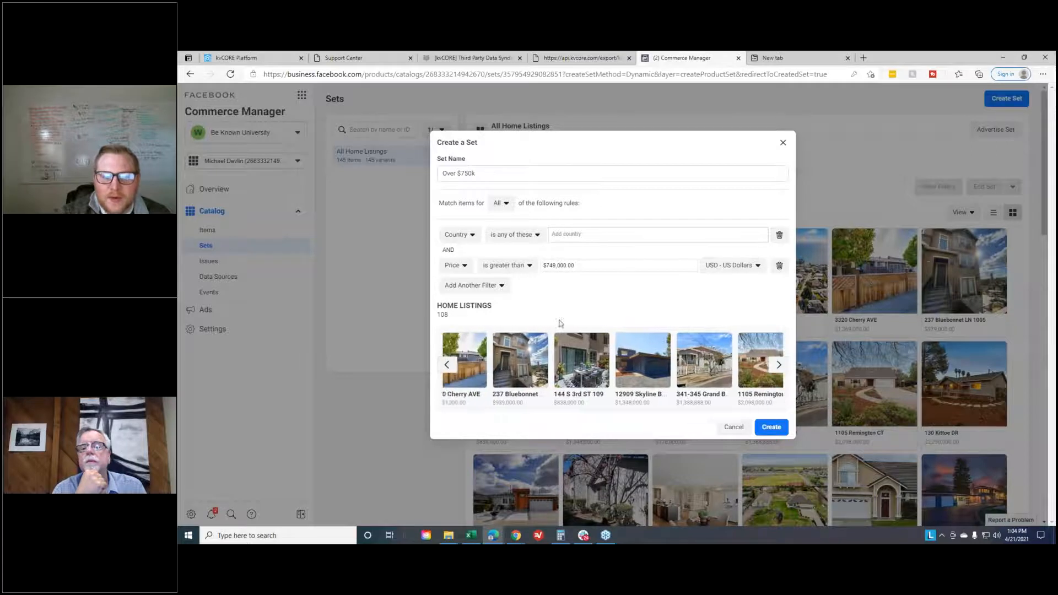
- Try a City filter by searching its cities for "bren", clear the search and remove the filter
left_click(469, 285)
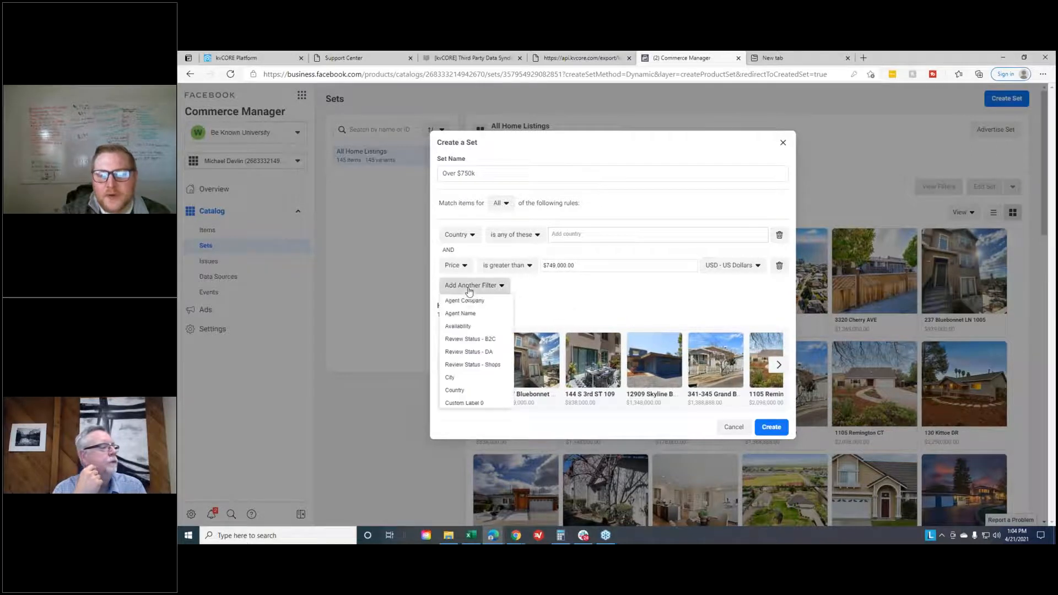
left_click(452, 378)
left_click(586, 286)
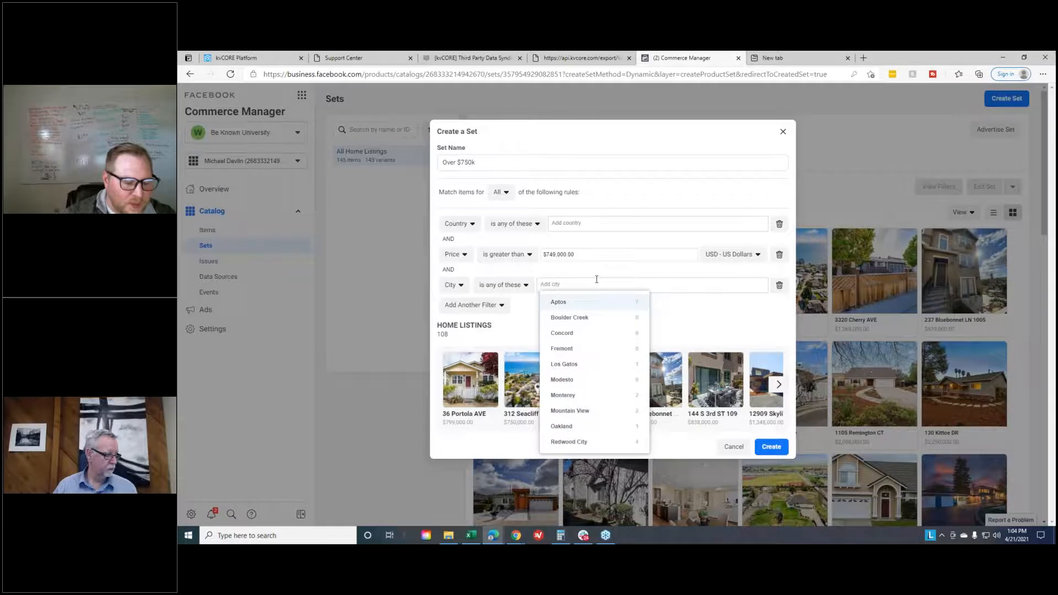
type("brent")
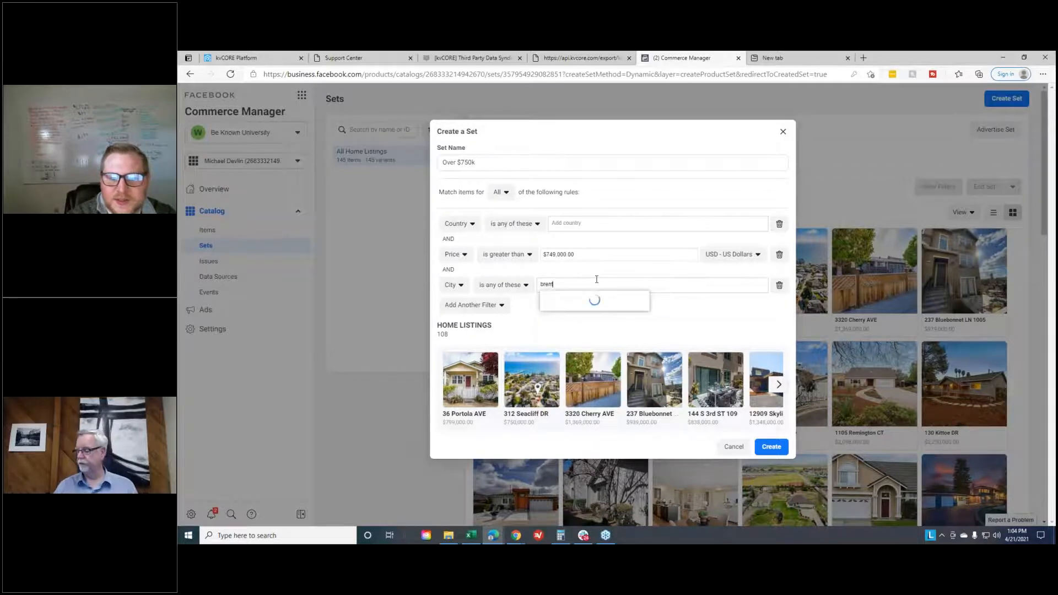
key("BackSpace")
key("BackSpace")
key("BackSpace")
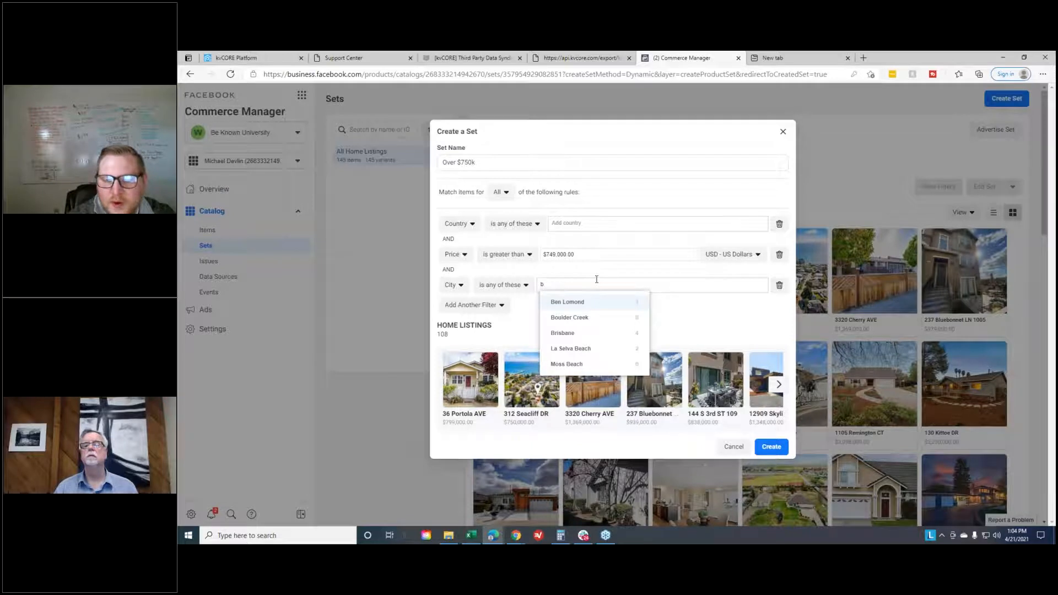
key("BackSpace")
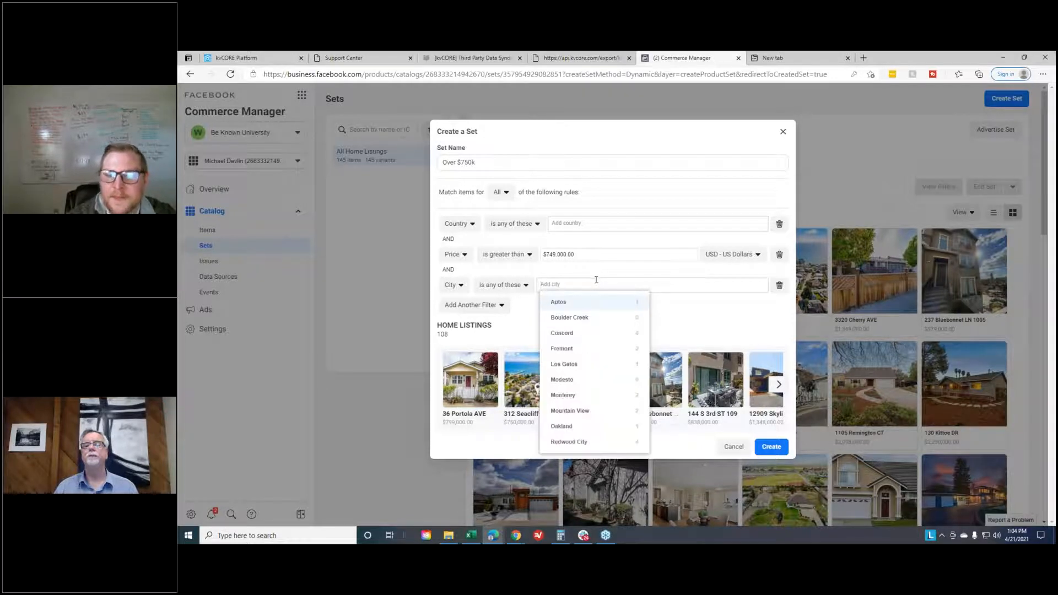
left_click(759, 305)
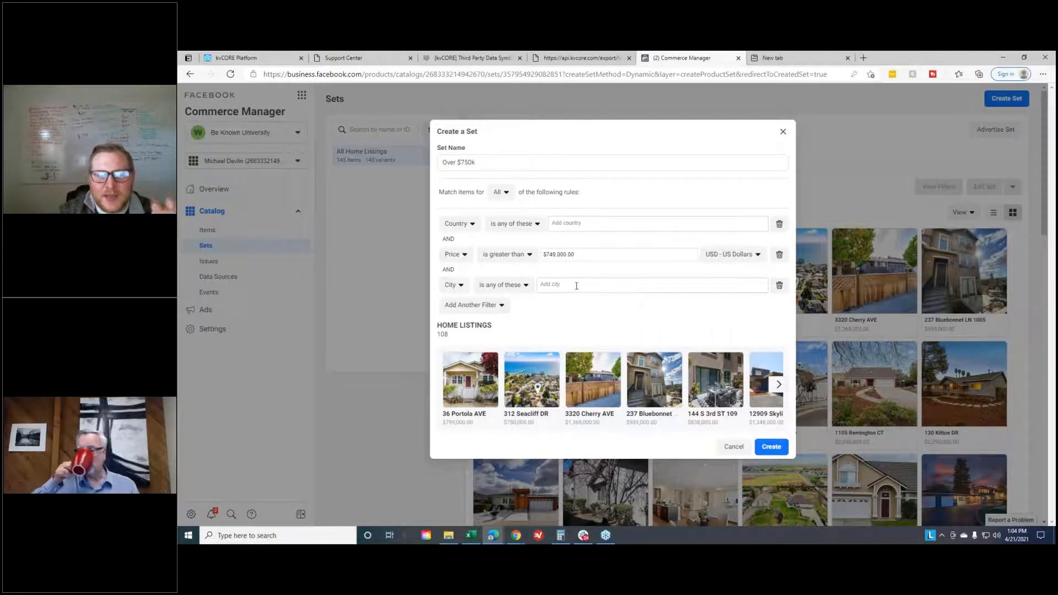
left_click(778, 285)
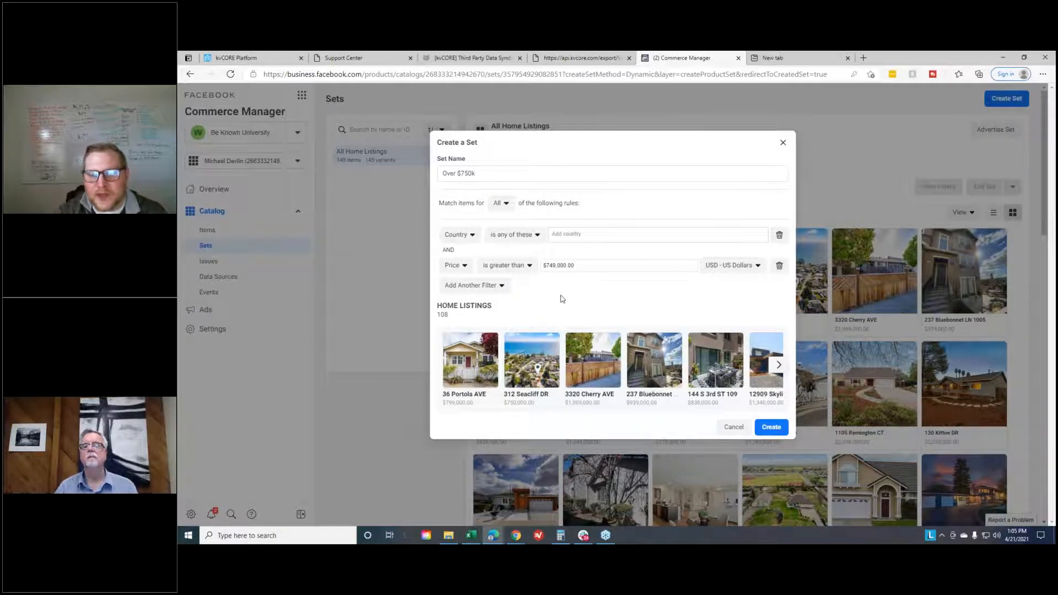
- Review the other filter types available for the set and create the "Over $750k" set
left_click(493, 286)
scroll(478, 375, "down", 3)
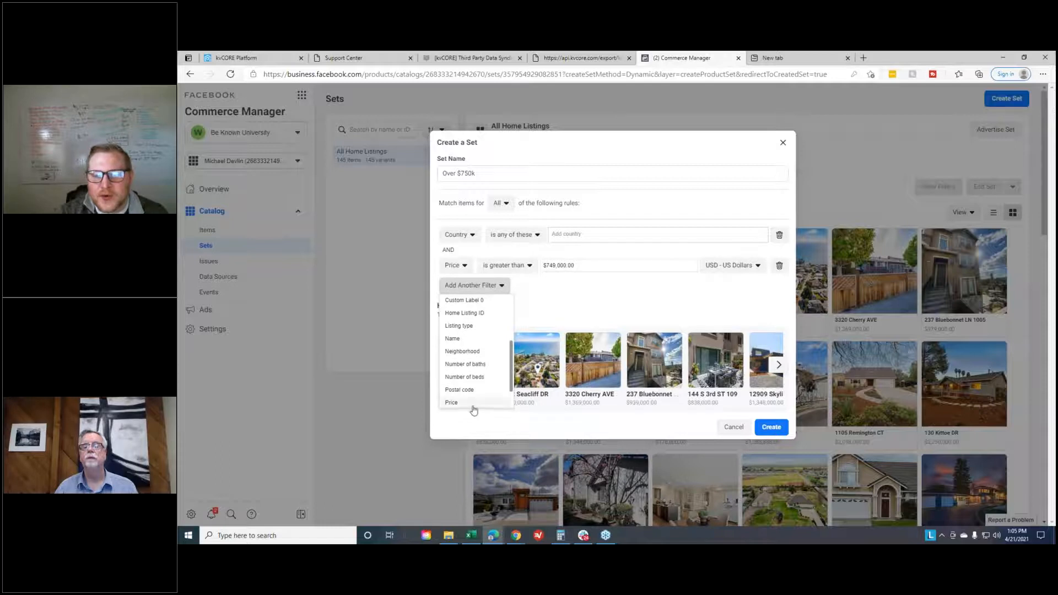
left_click(688, 290)
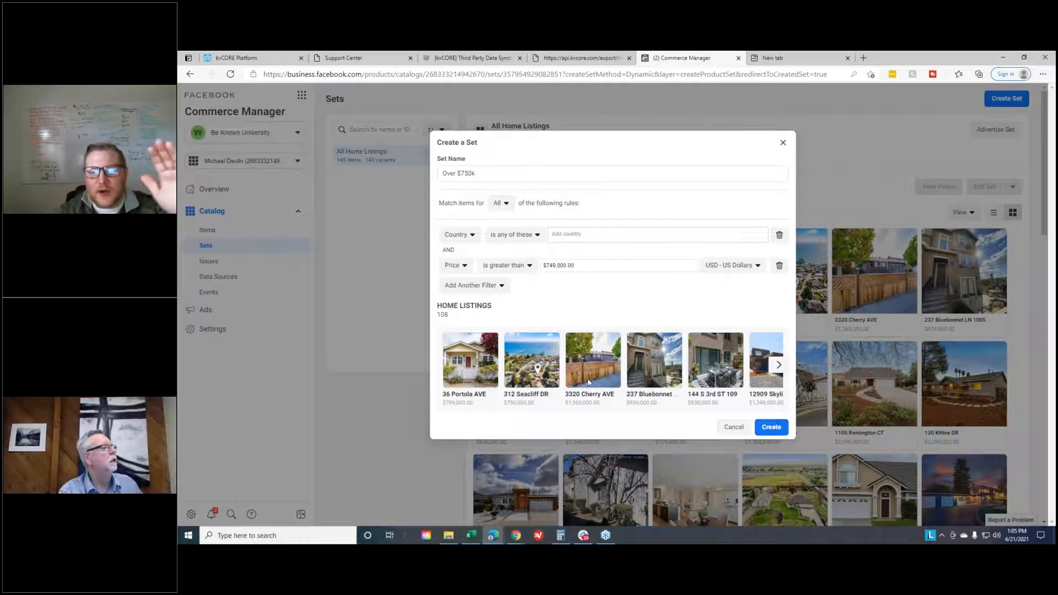
left_click(767, 429)
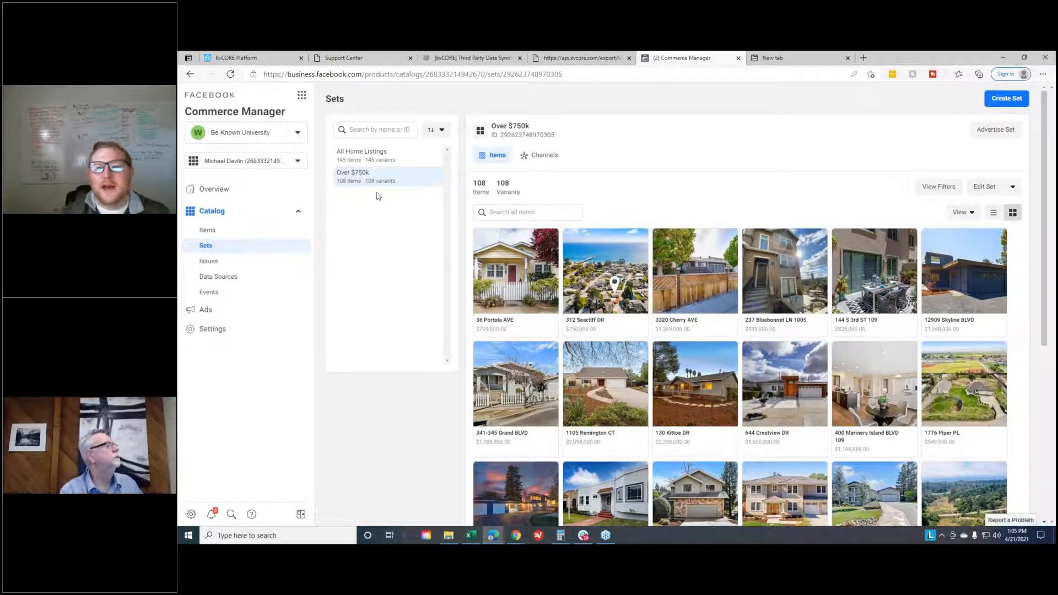
- Start advertising the "Over $750k" set and choose Welcome Home as the page for the ad
left_click(1006, 135)
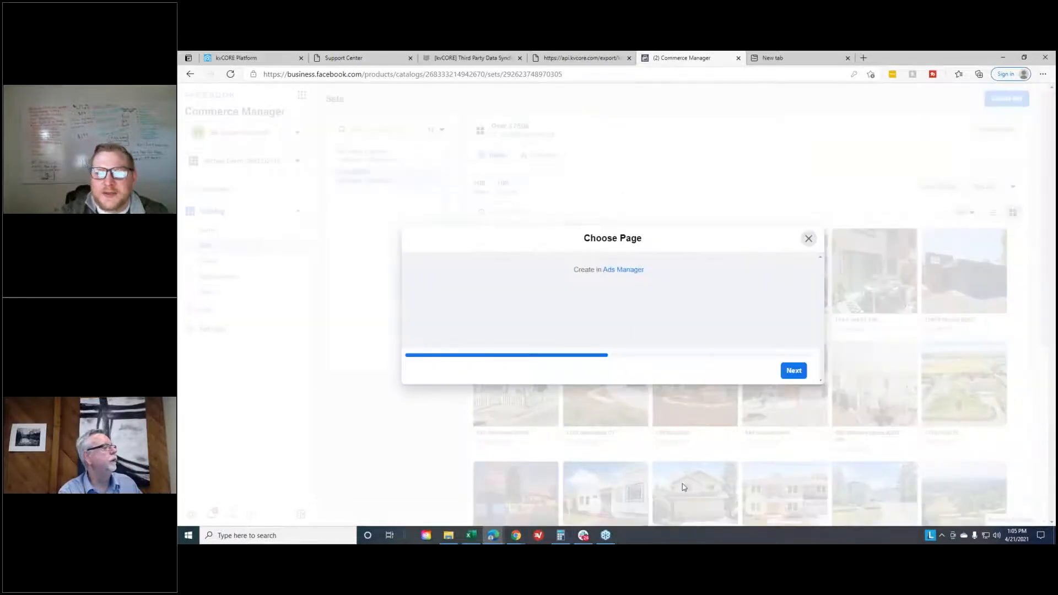
left_click(691, 303)
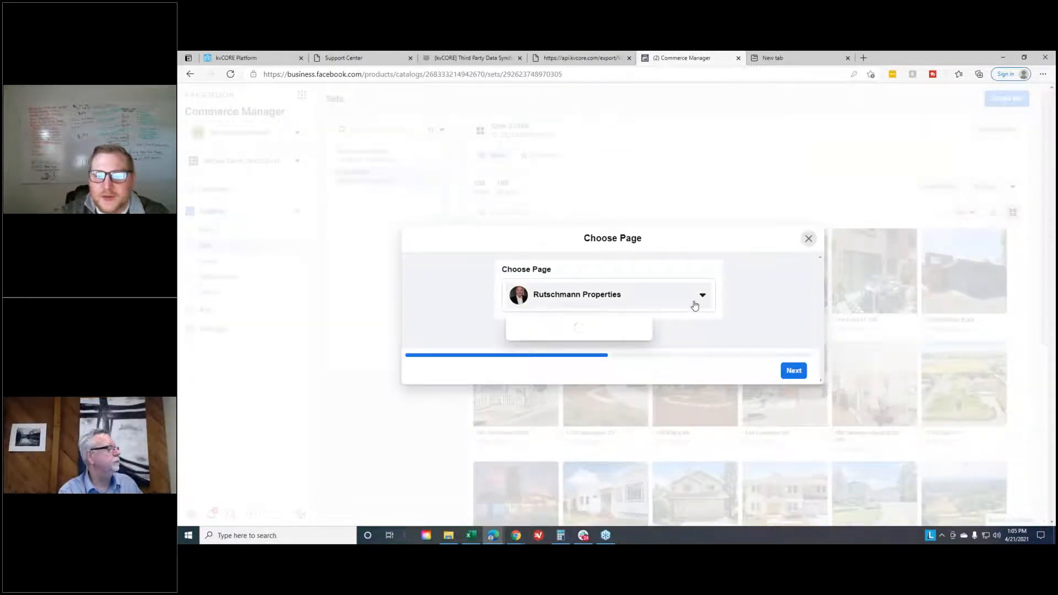
scroll(617, 319, "down", 2)
scroll(606, 363, "down", 5)
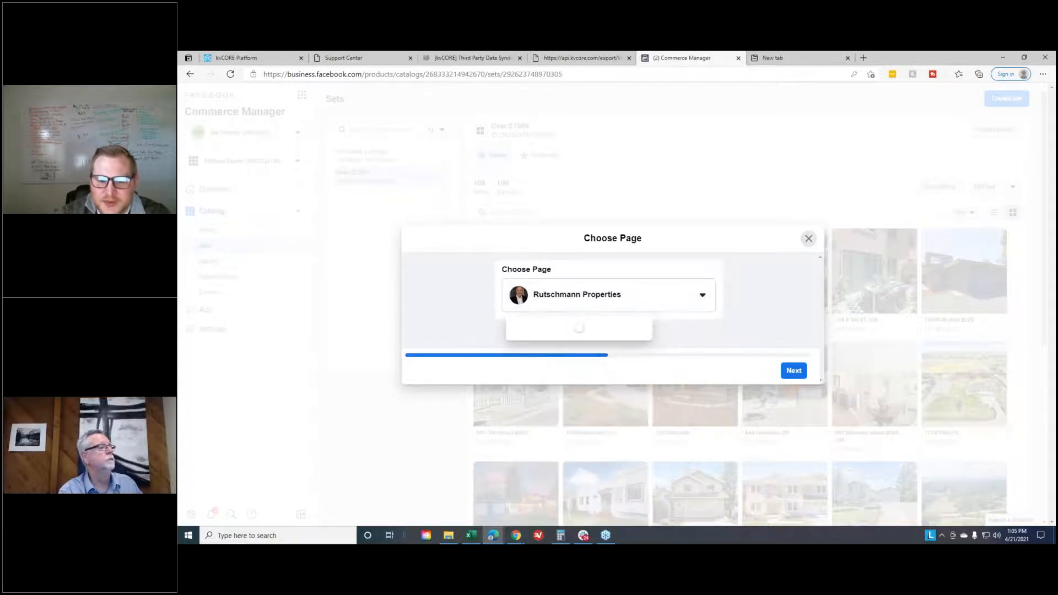
scroll(571, 347, "down", 5)
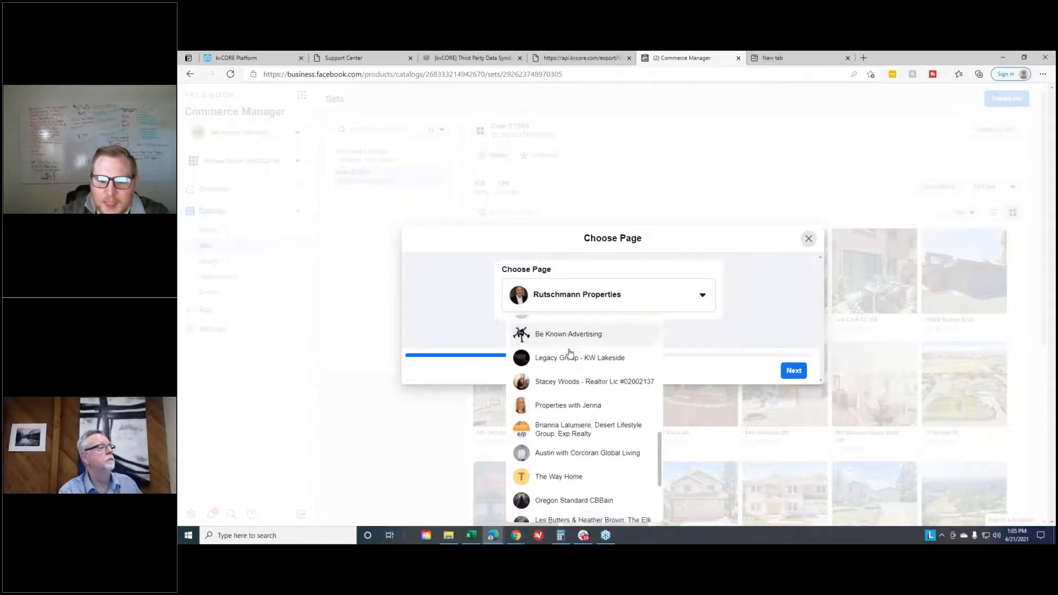
scroll(570, 354, "down", 3)
scroll(579, 353, "down", 6)
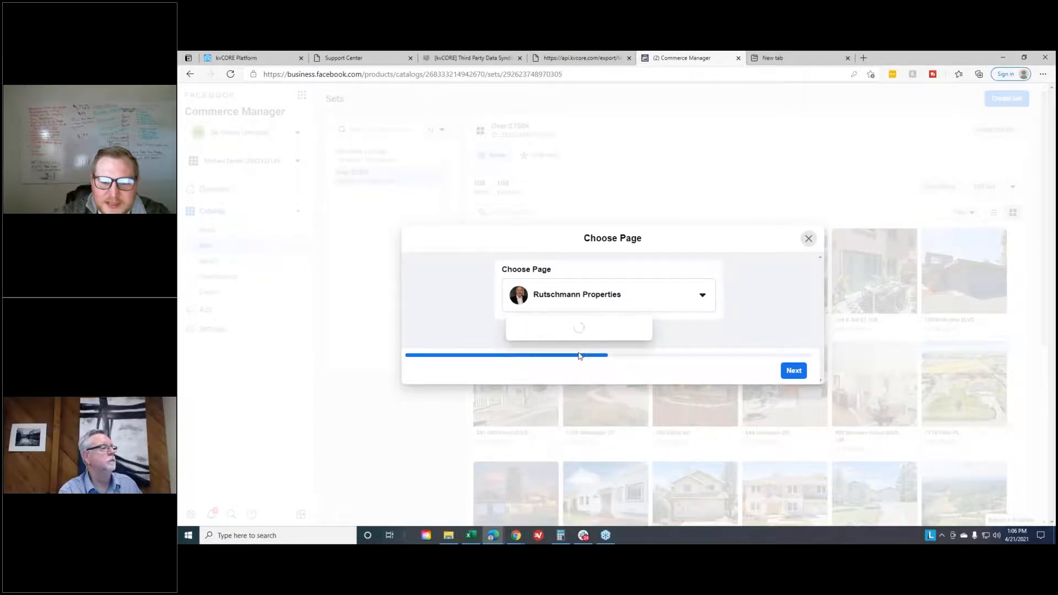
scroll(574, 377, "down", 6)
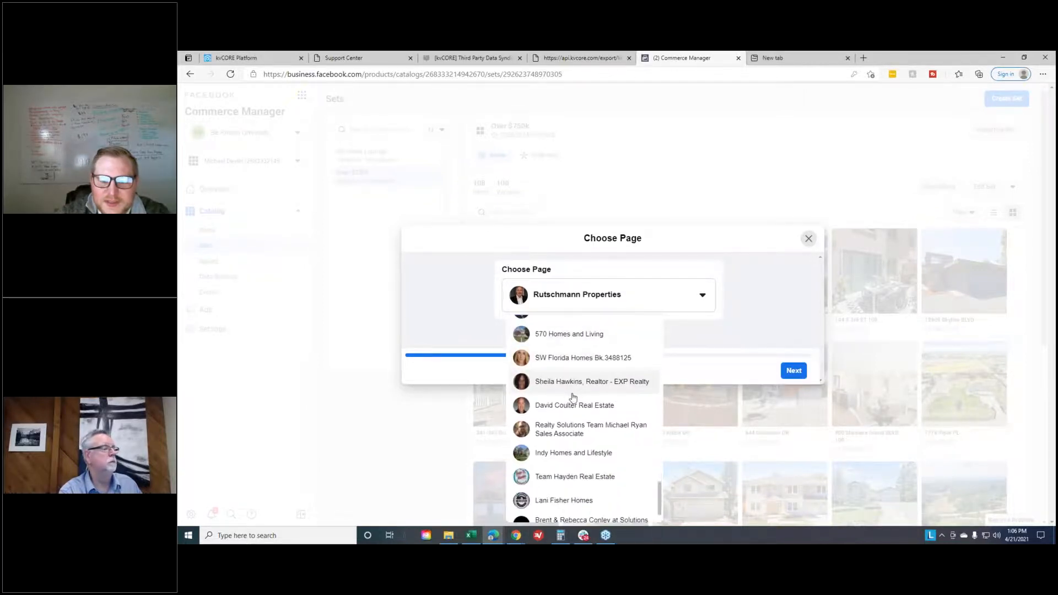
scroll(573, 397, "down", 2)
scroll(569, 374, "down", 2)
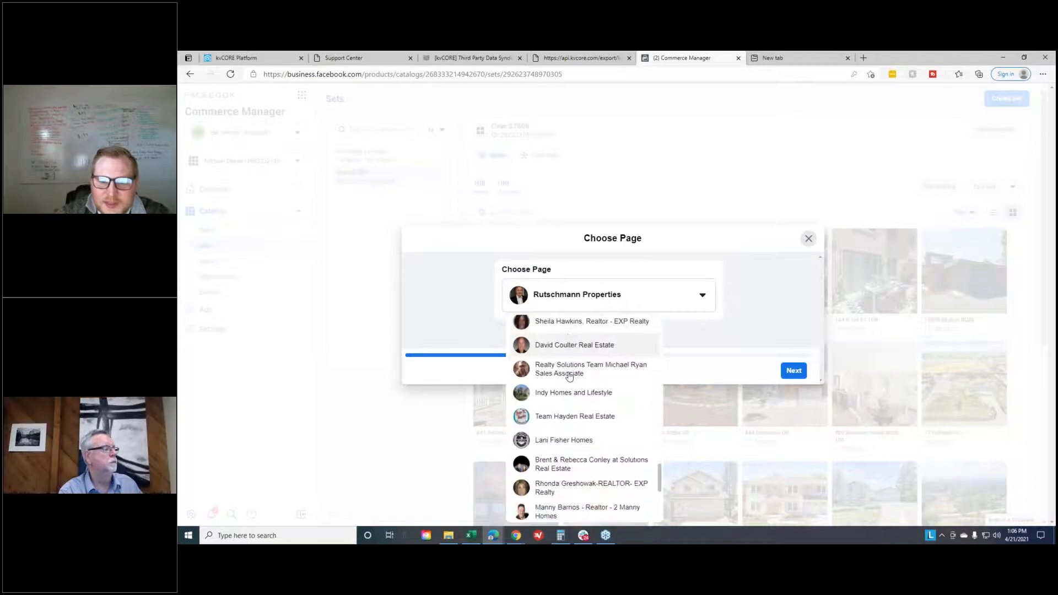
scroll(564, 393, "down", 1)
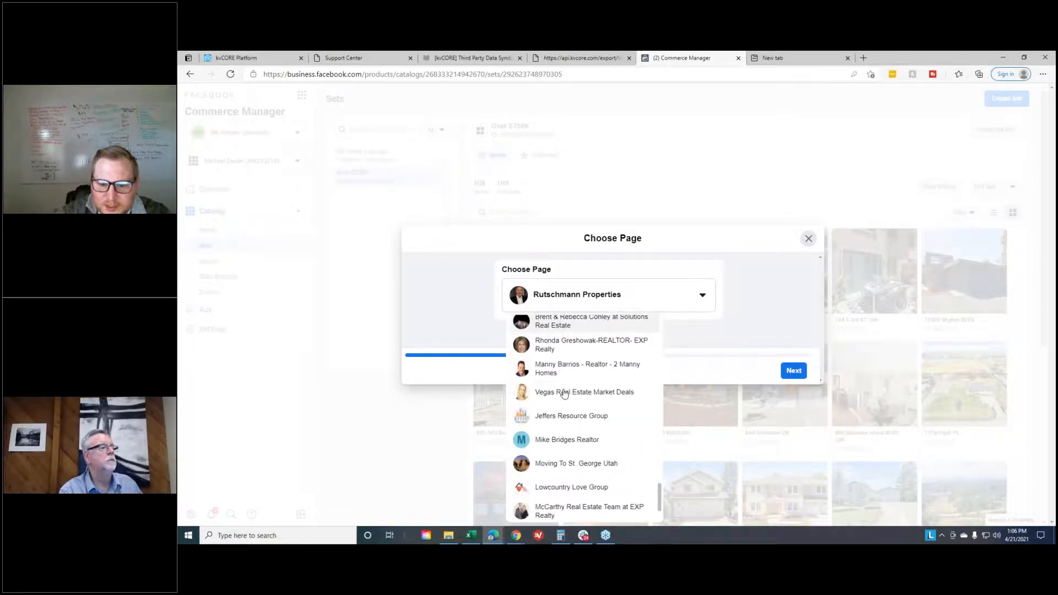
scroll(564, 393, "down", 1)
scroll(569, 364, "down", 2)
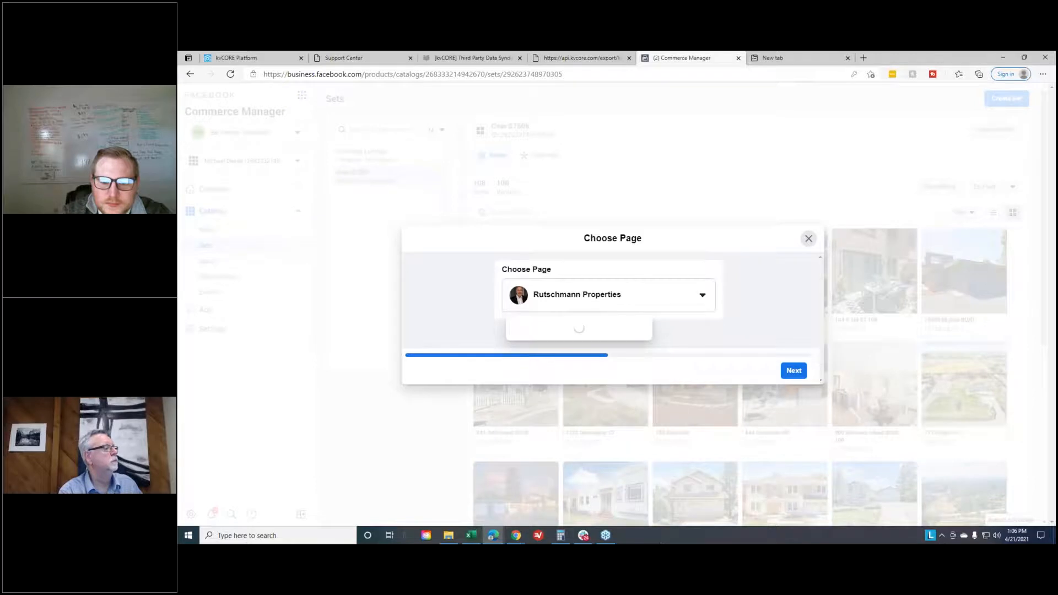
scroll(584, 419, "down", 1)
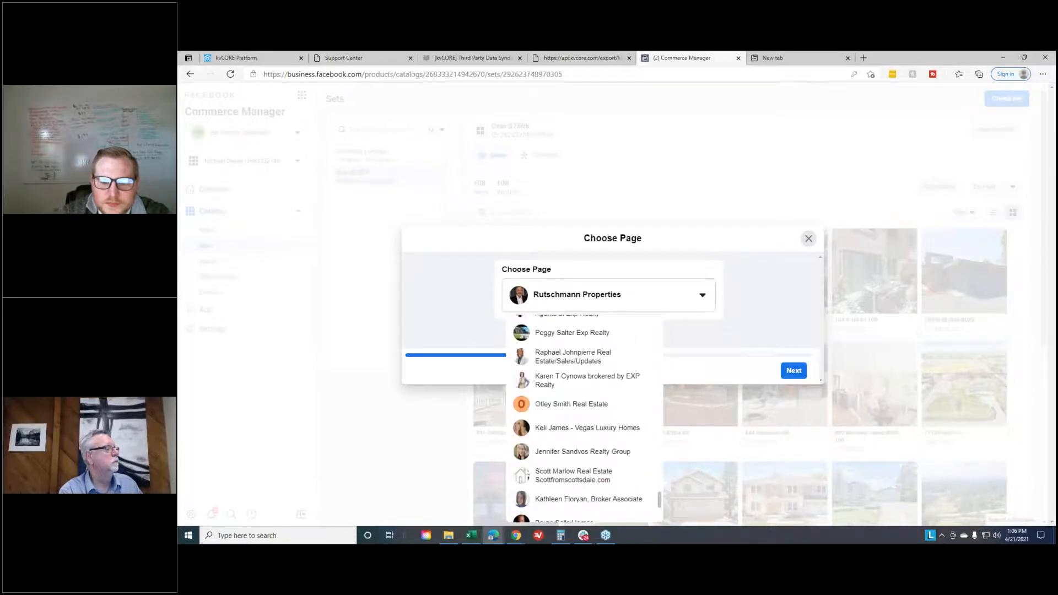
scroll(605, 425, "down", 3)
scroll(605, 416, "down", 3)
scroll(606, 411, "down", 3)
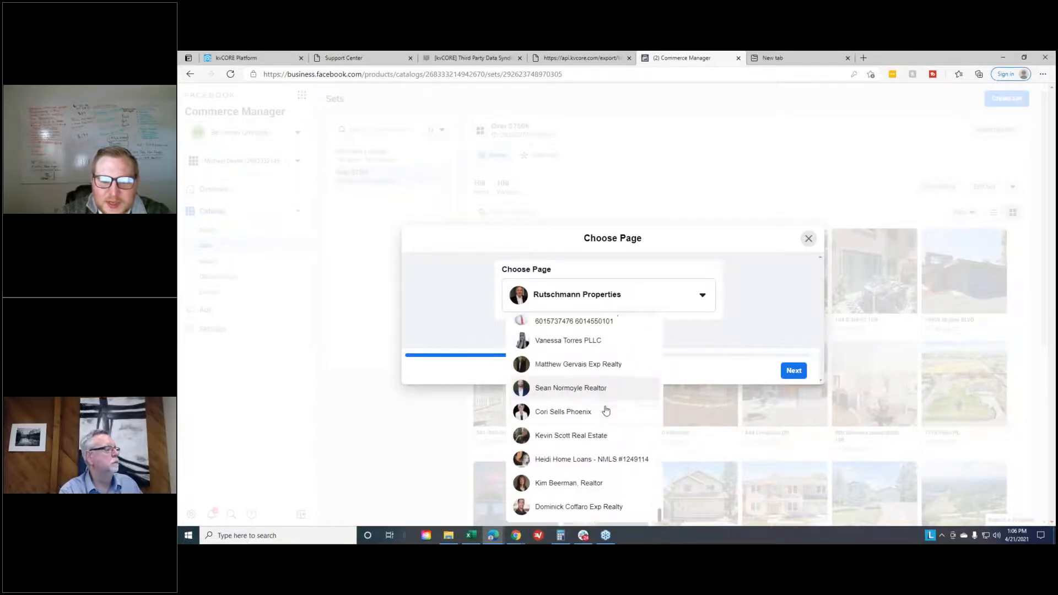
scroll(607, 492, "up", 2)
scroll(620, 504, "down", 2)
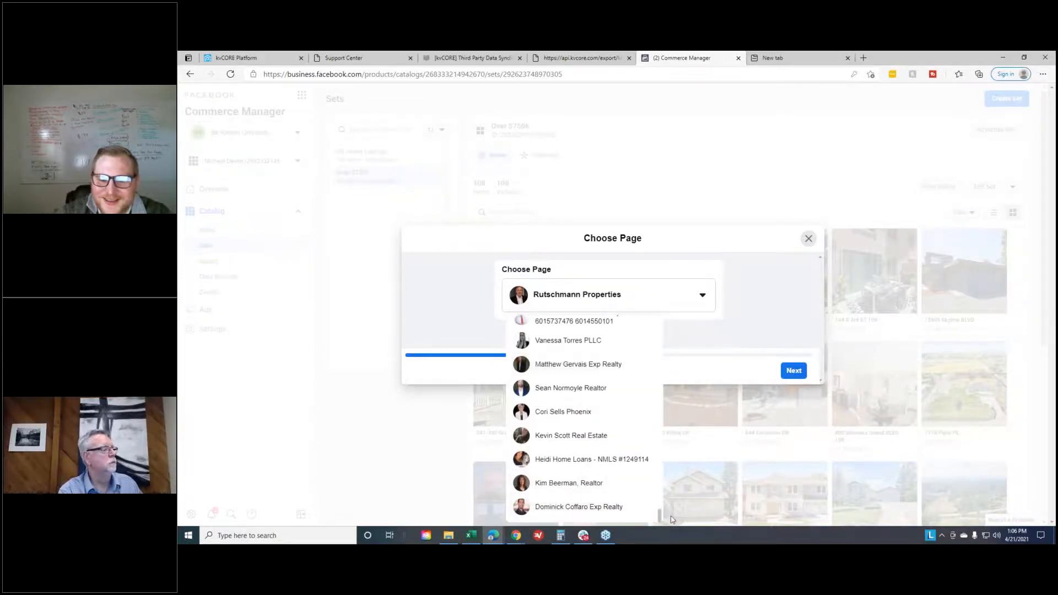
left_click_drag(659, 518, 669, 330)
left_click(600, 381)
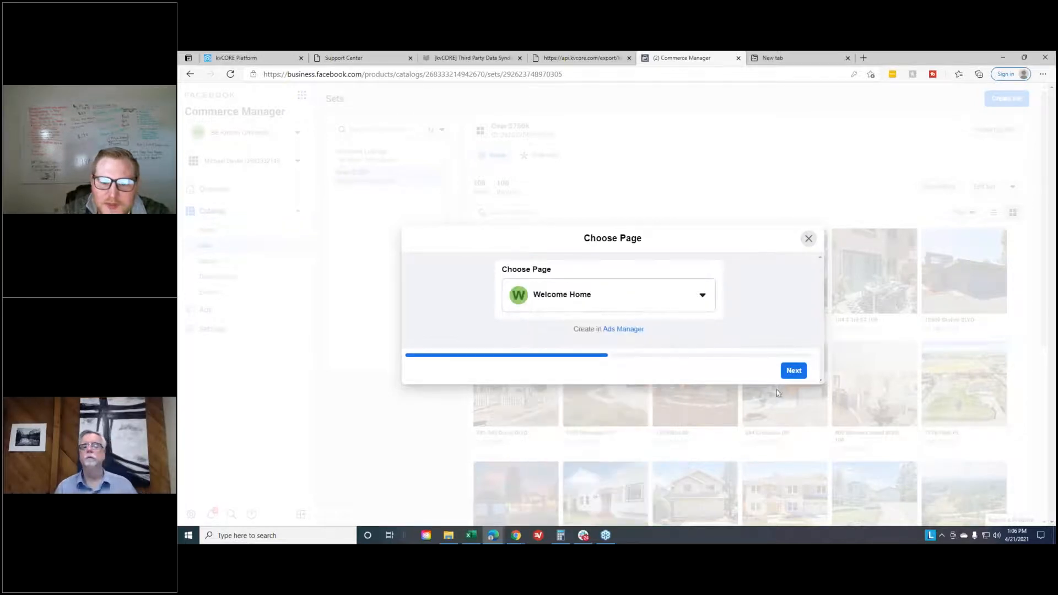
left_click(793, 370)
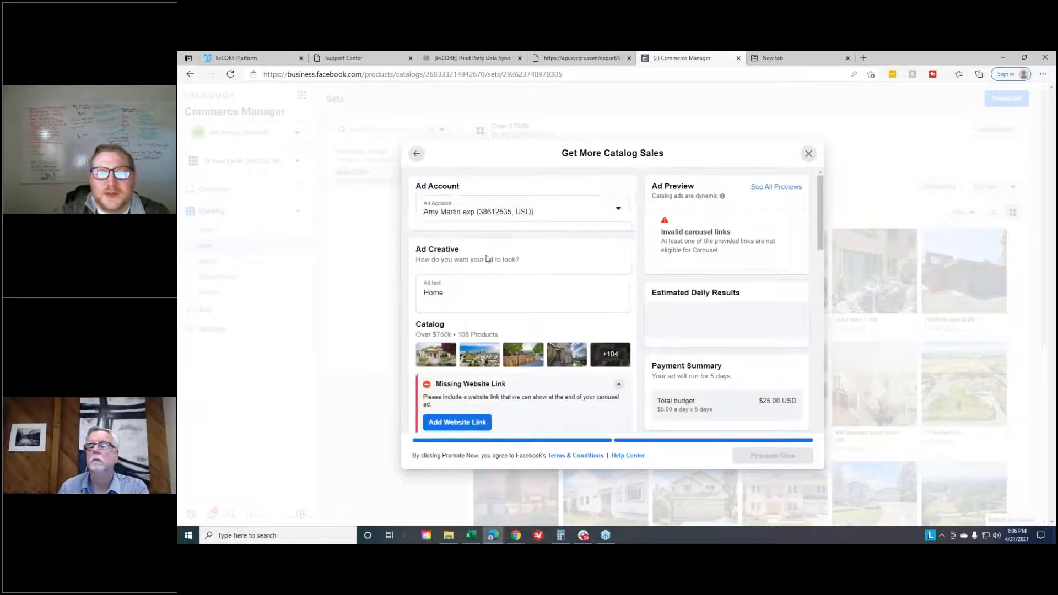
- Choose a different ad account for the catalog sales ad from the available accounts
left_click(461, 289)
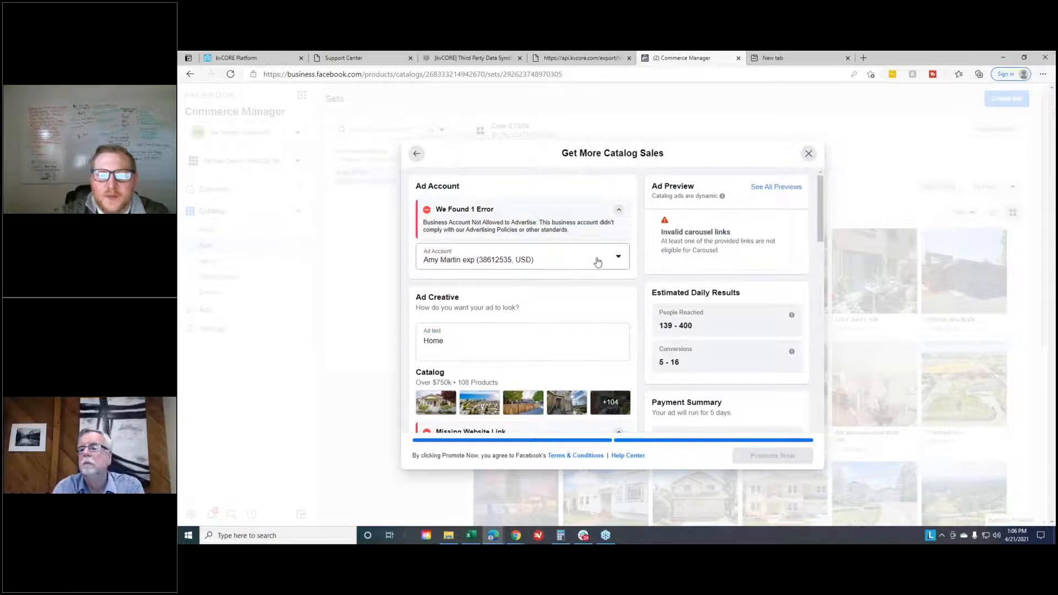
left_click(616, 259)
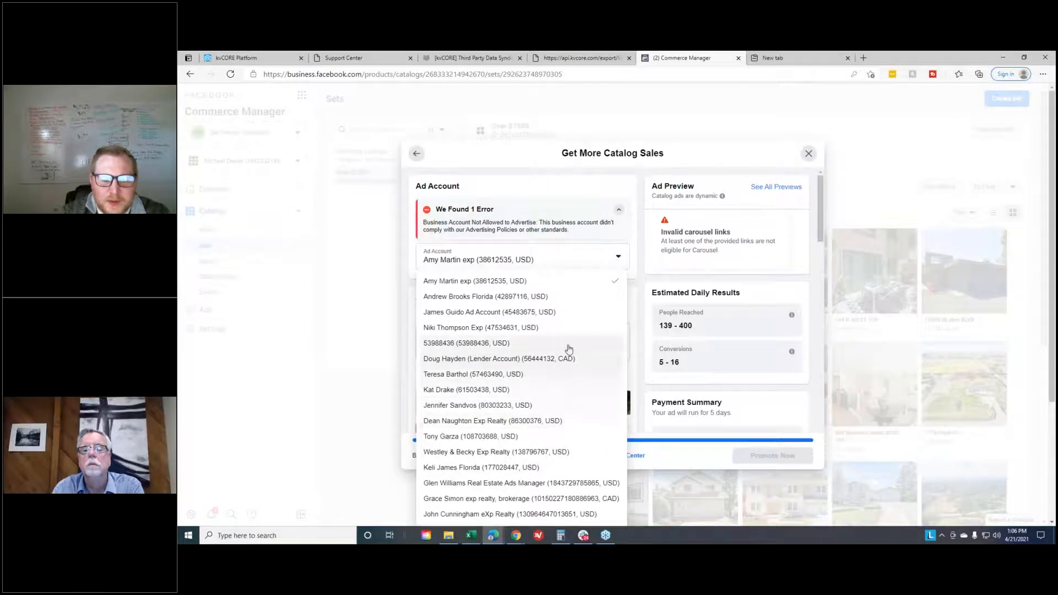
scroll(617, 347, "down", 2)
scroll(617, 347, "down", 2)
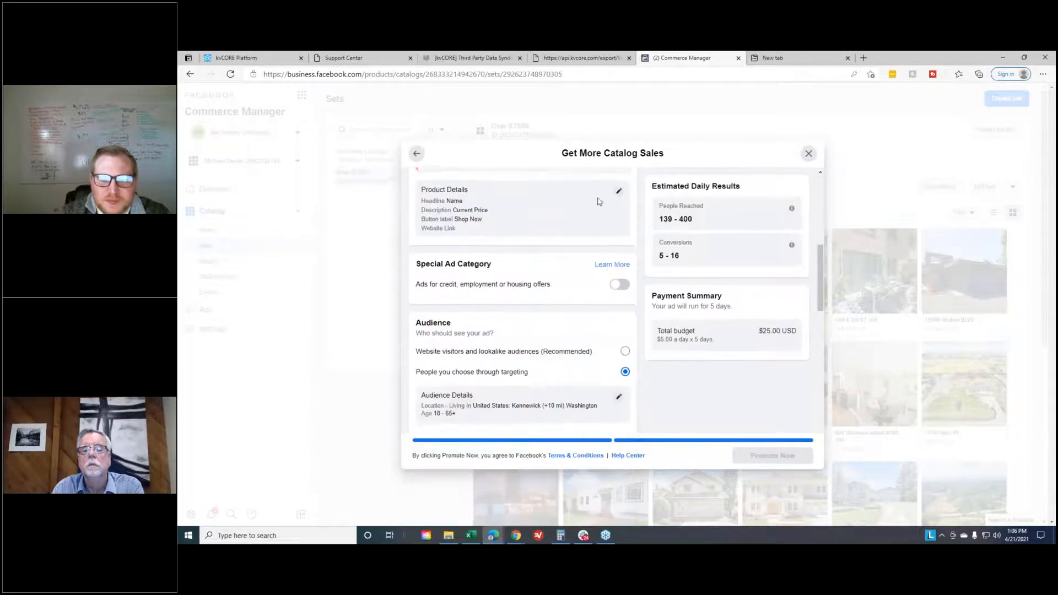
scroll(623, 276, "up", 5)
left_click(625, 264)
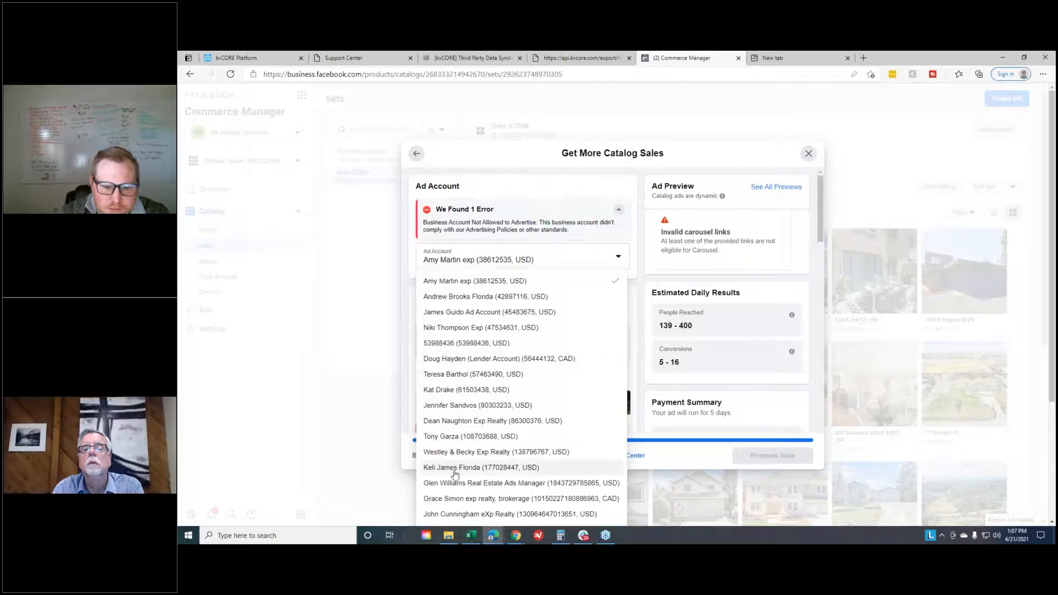
left_click(501, 438)
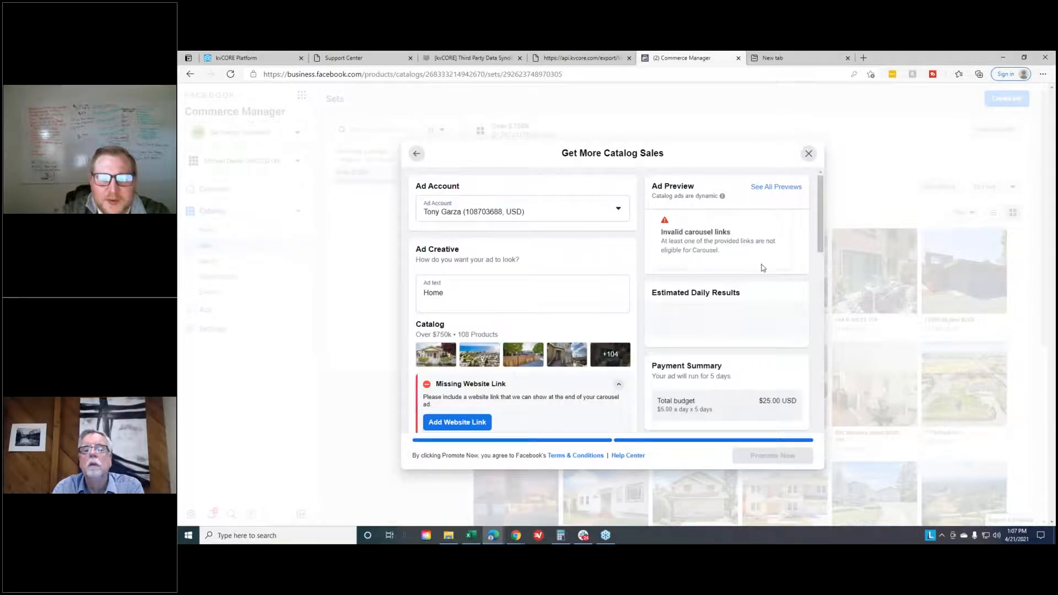
- Clear the ad text in the catalog sales ad's creative
scroll(518, 326, "down", 2)
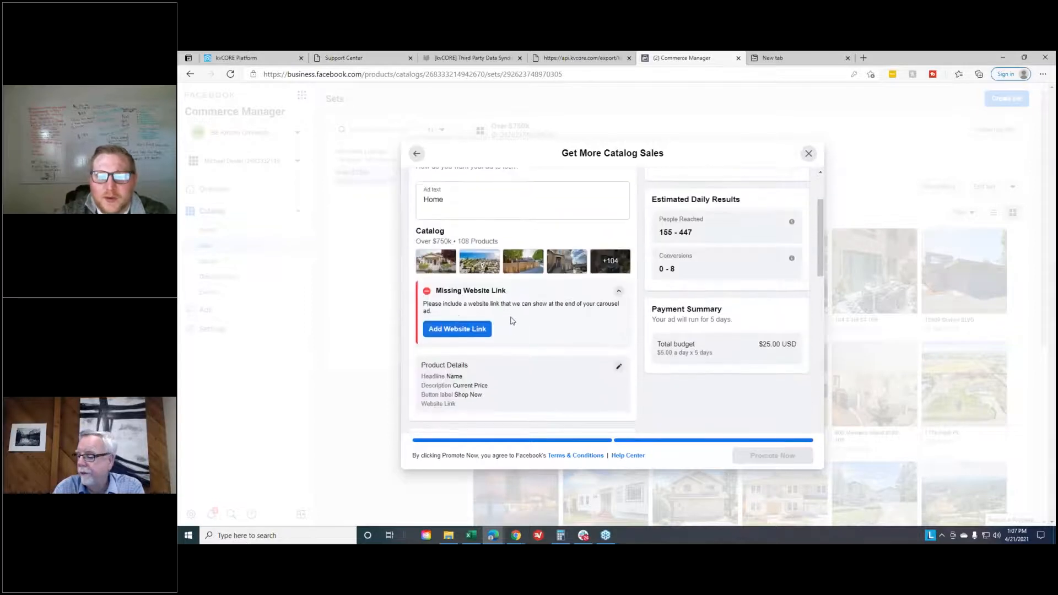
scroll(520, 325, "up", 3)
left_click(492, 298)
key("ctrl+a")
scroll(520, 274, "down", 1)
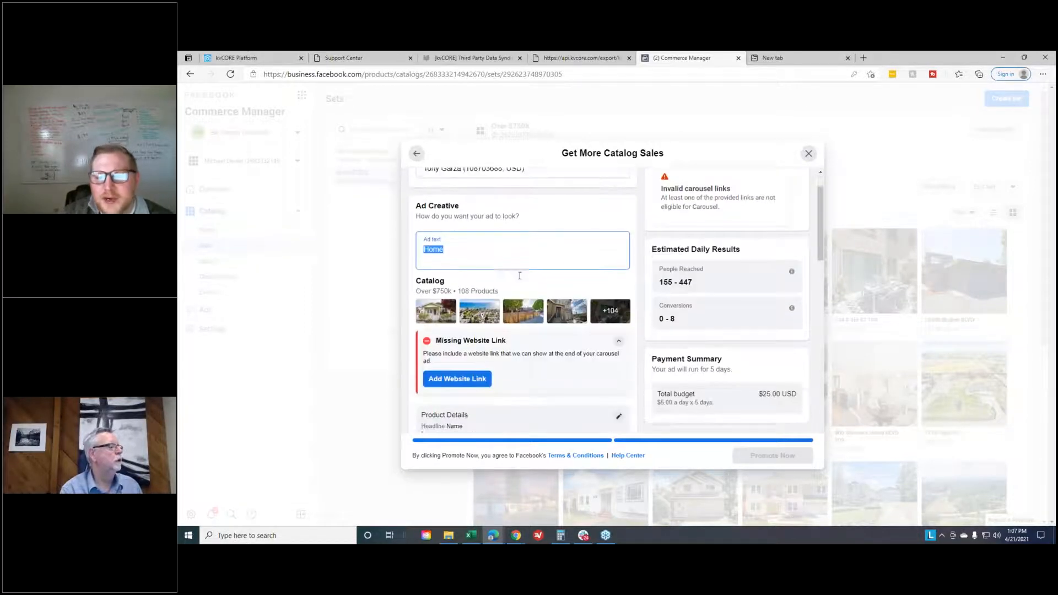
key("BackSpace")
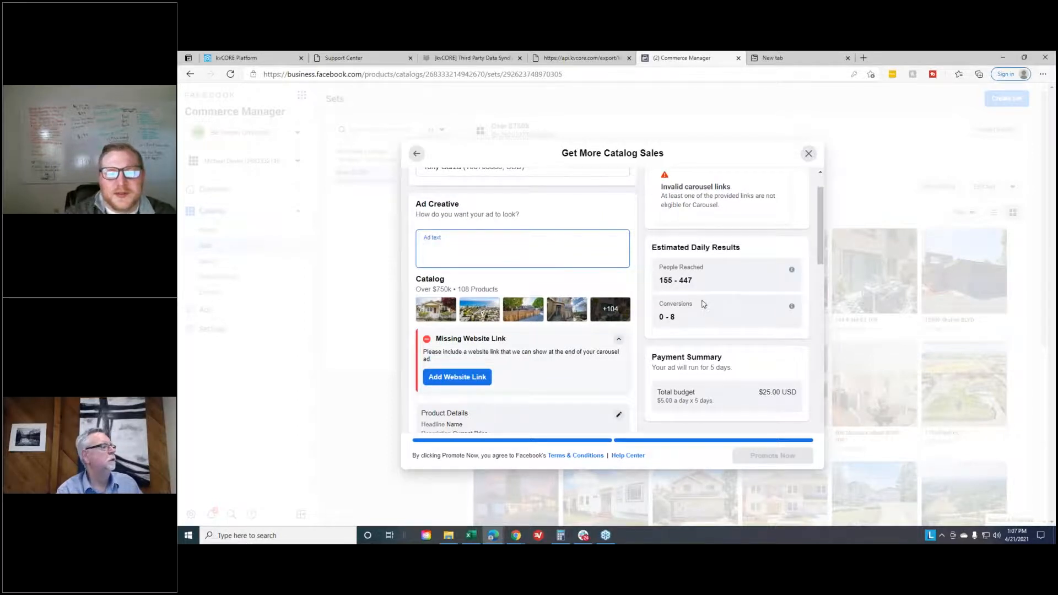
- Review the website link, product details, special ad category and audience settings, and close the ad setup without promoting
scroll(703, 304, "down", 8)
scroll(588, 351, "down", 6)
scroll(564, 369, "up", 4)
scroll(564, 369, "up", 10)
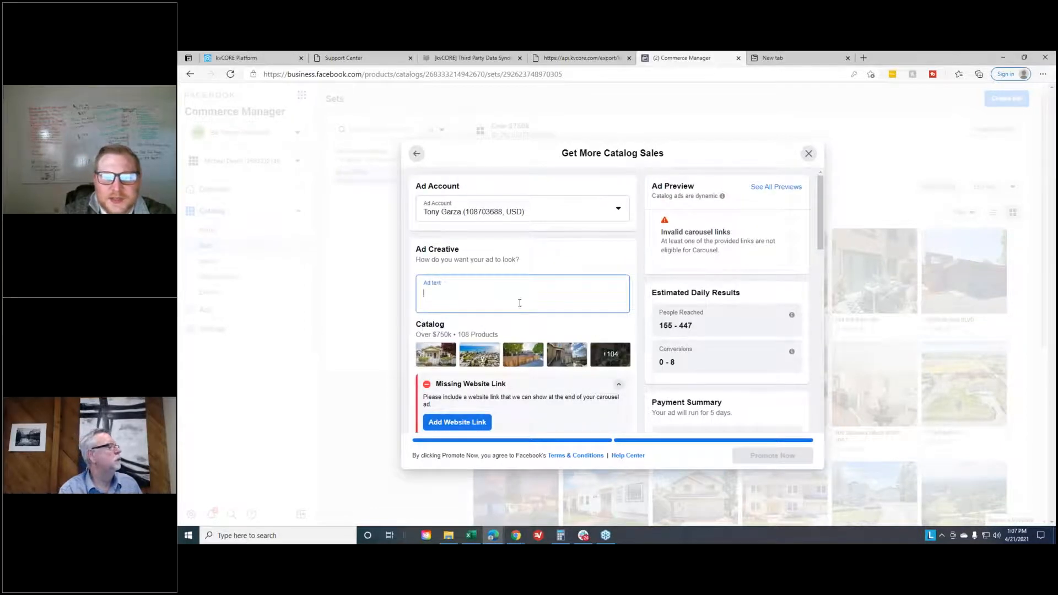
scroll(524, 307, "down", 4)
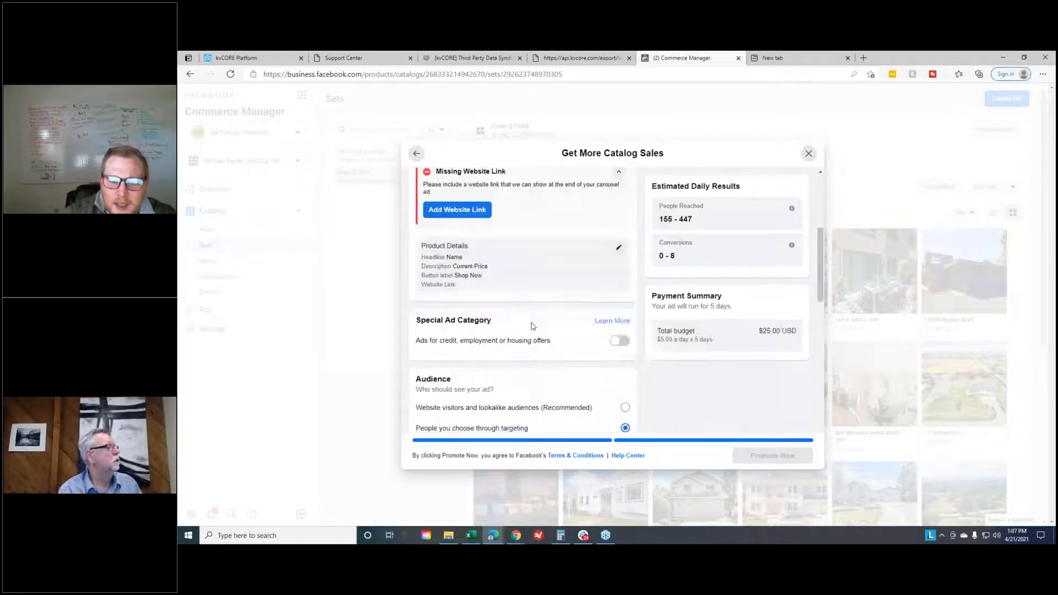
scroll(531, 324, "up", 2)
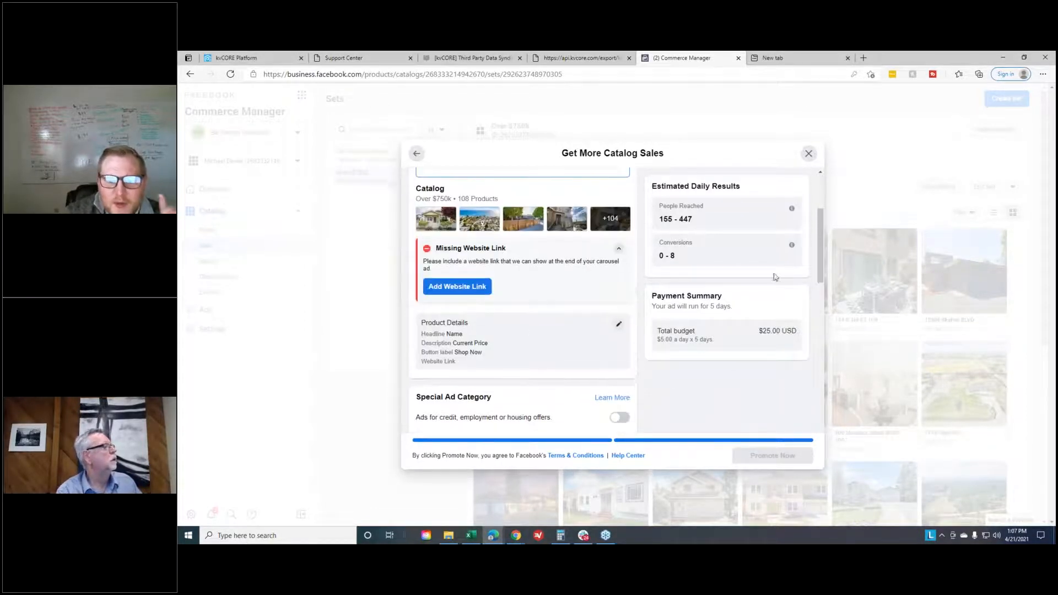
left_click(808, 153)
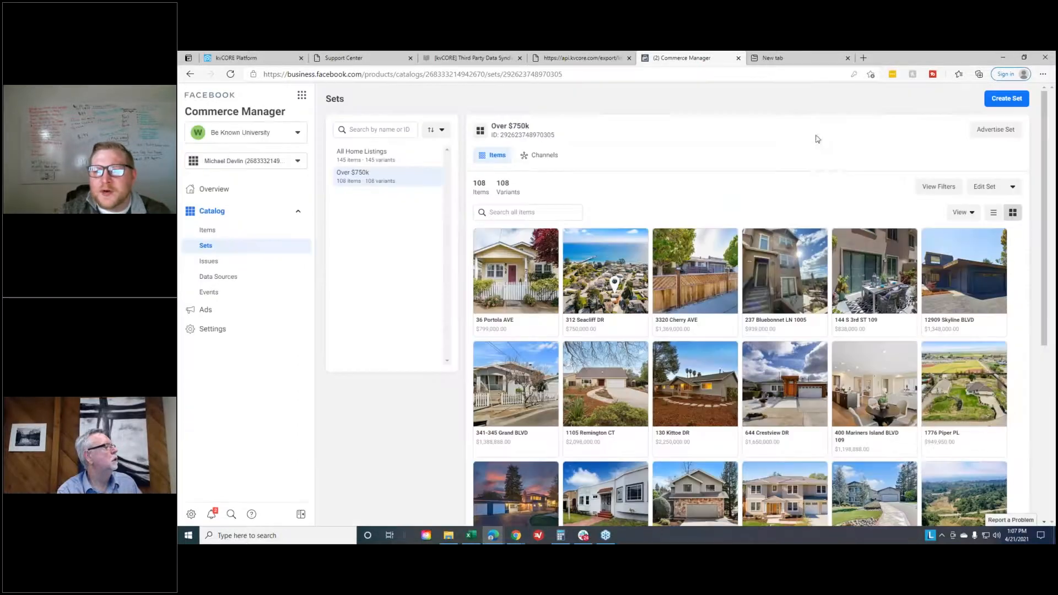
- Open Facebook Ads Manager in its own browser tab
left_click(769, 60)
type("ads")
left_click(326, 145)
left_click_drag(781, 58, 180, 385)
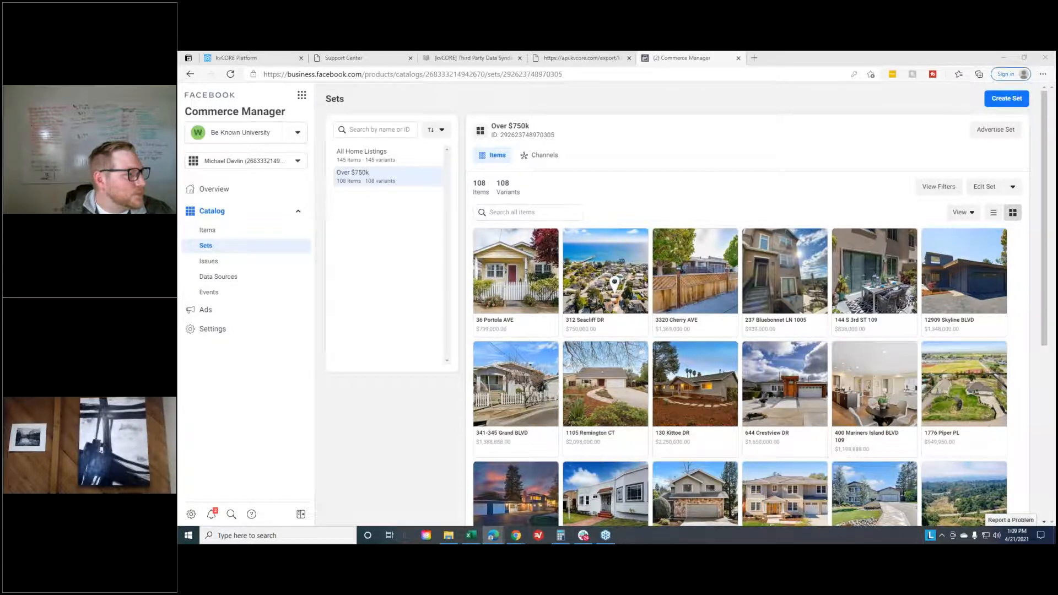
left_click(191, 310)
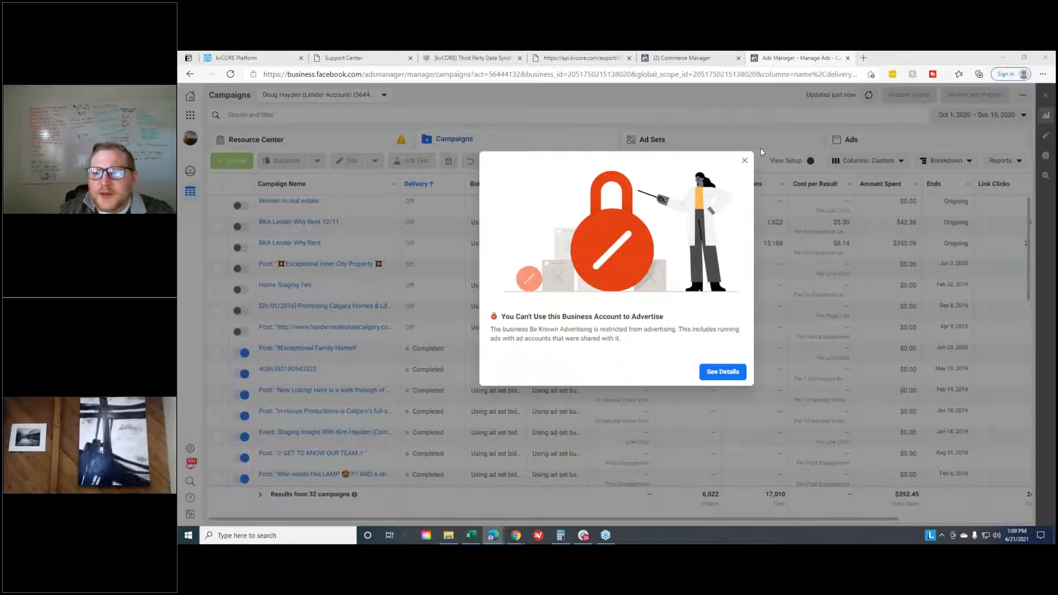
- Browse the ad accounts available in the current business and switch to another Exp Realty ad account
left_click(744, 160)
left_click(352, 96)
scroll(331, 158, "down", 5)
scroll(331, 158, "down", 10)
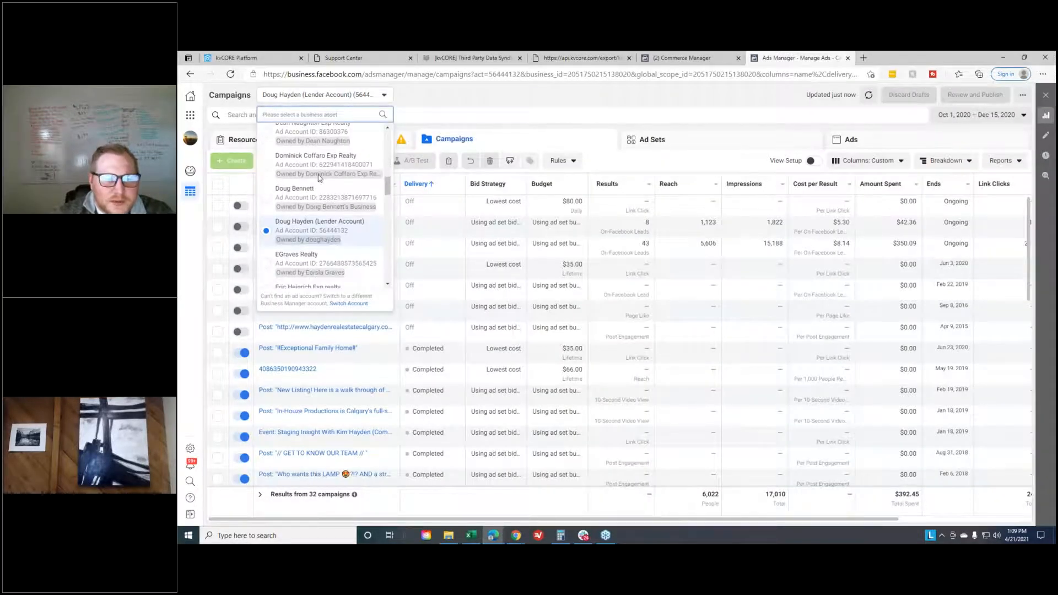
scroll(318, 188, "down", 10)
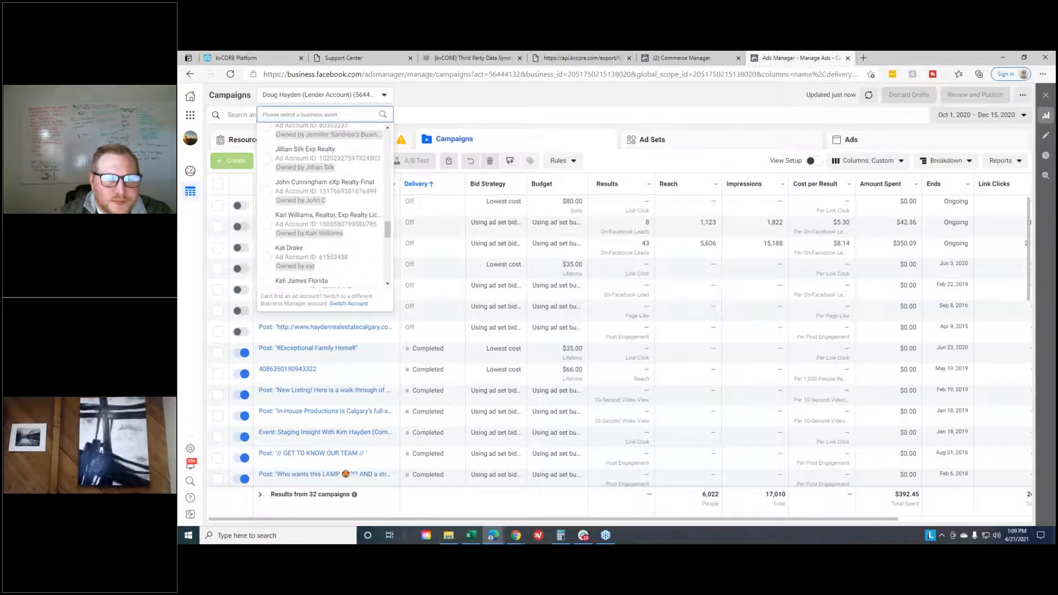
left_click(320, 187)
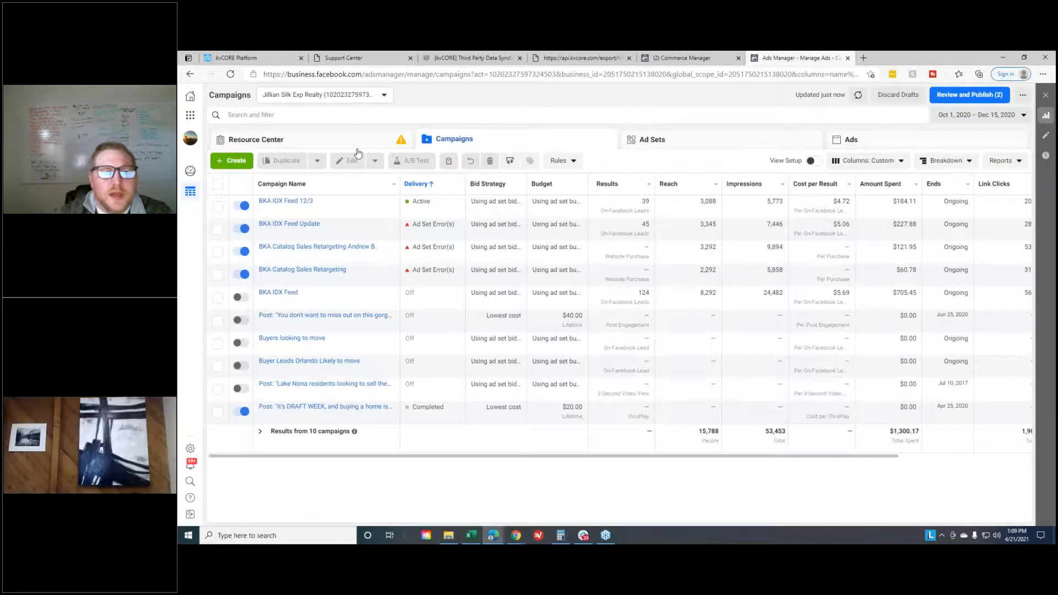
- Switch to the Be Known University business and start a new campaign with the Lead generation objective
left_click(194, 140)
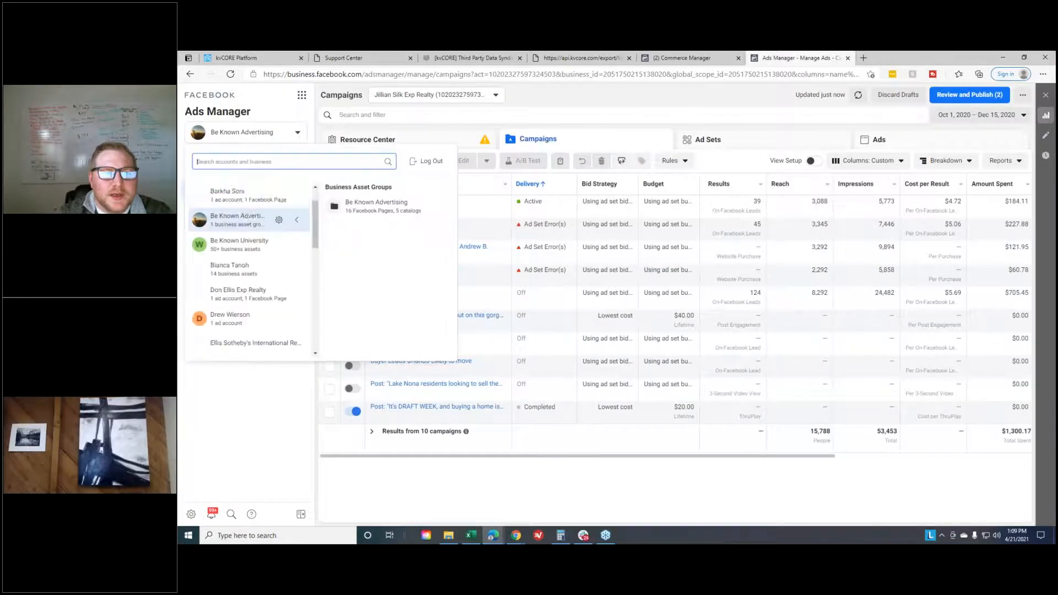
left_click(251, 246)
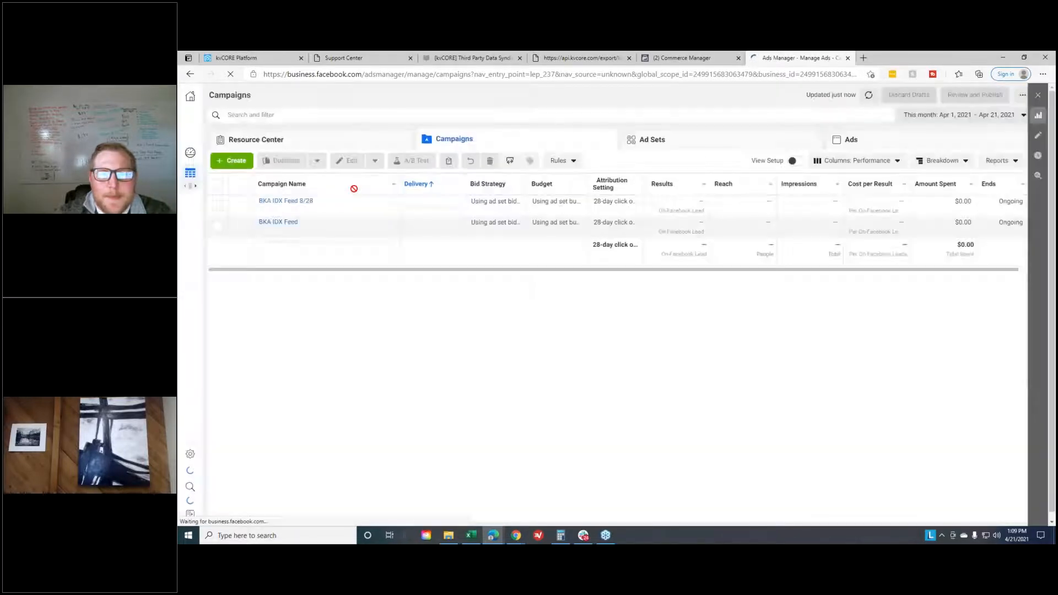
left_click(224, 164)
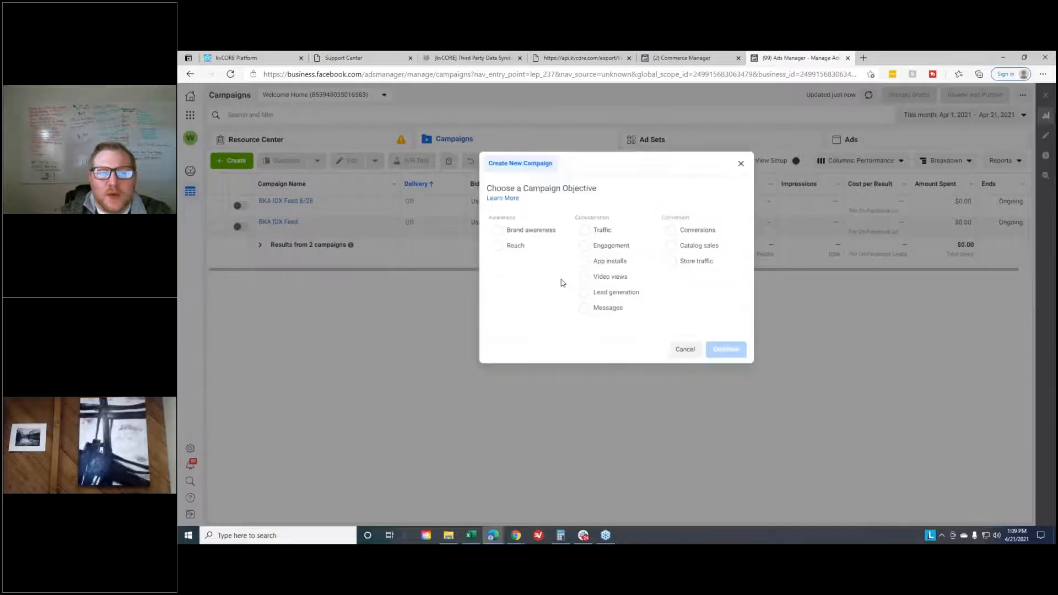
left_click(588, 302)
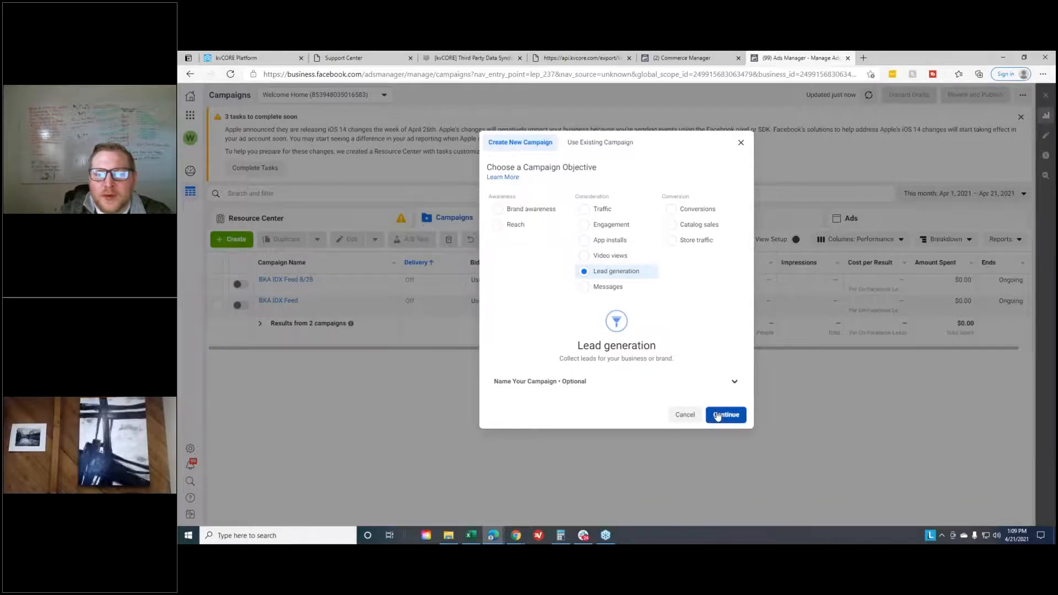
- Name the new lead generation campaign "BKA Test Catalog Ad"
left_click(713, 383)
left_click(605, 392)
type("BKA Test")
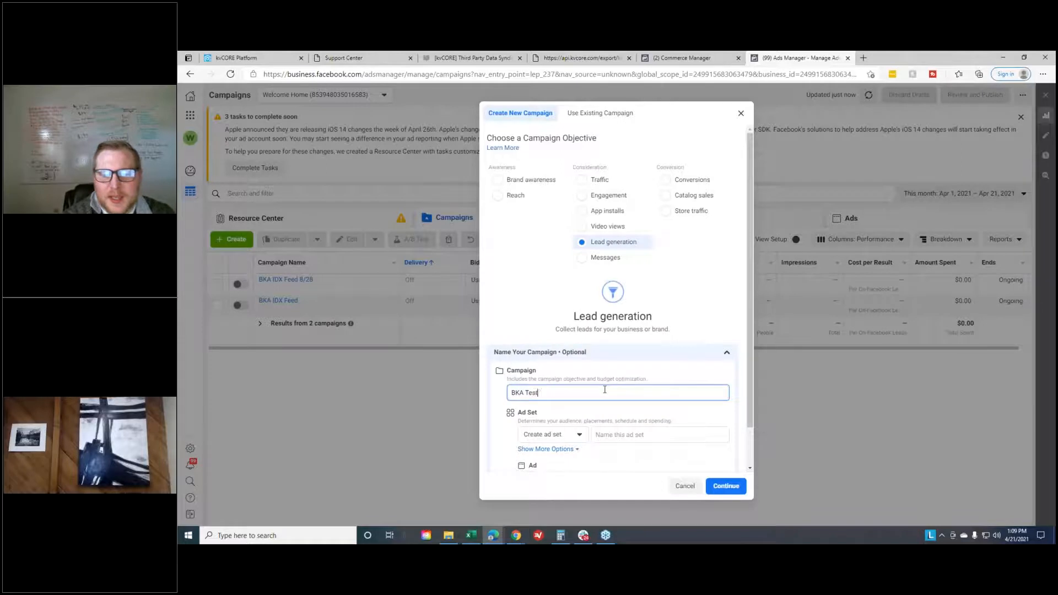
type(" Catalog Ad")
key("Tab")
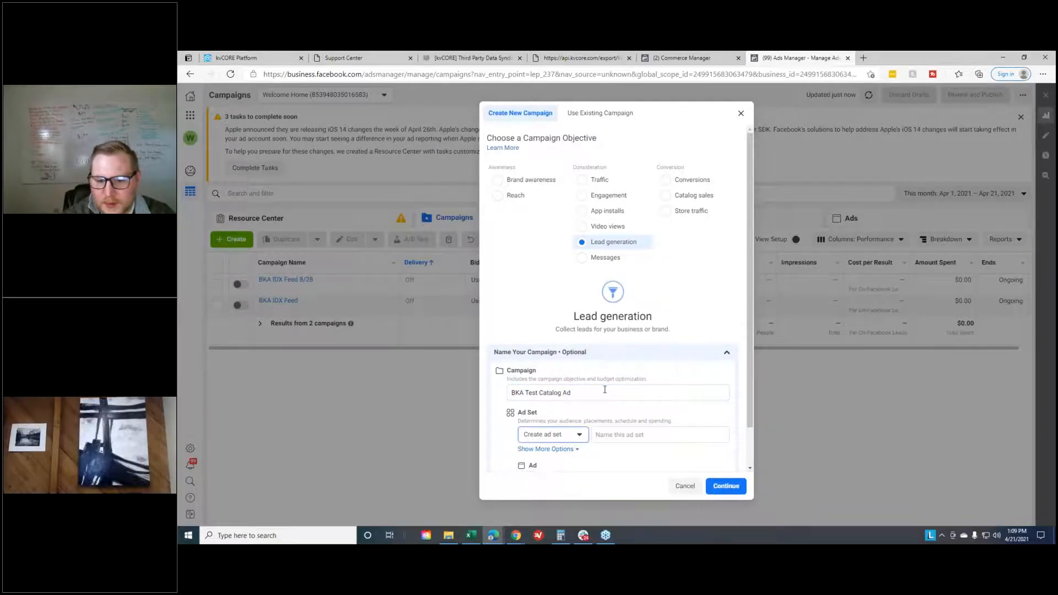
- Reuse the campaign name "BKA Test Catalog Ad" for the ad set and the ad, and create the draft campaign
triple_click(531, 390)
key("ctrl+c")
left_click(631, 435)
key("ctrl+v")
scroll(633, 414, "down", 2)
left_click(646, 444)
key("ctrl+v")
left_click(586, 426)
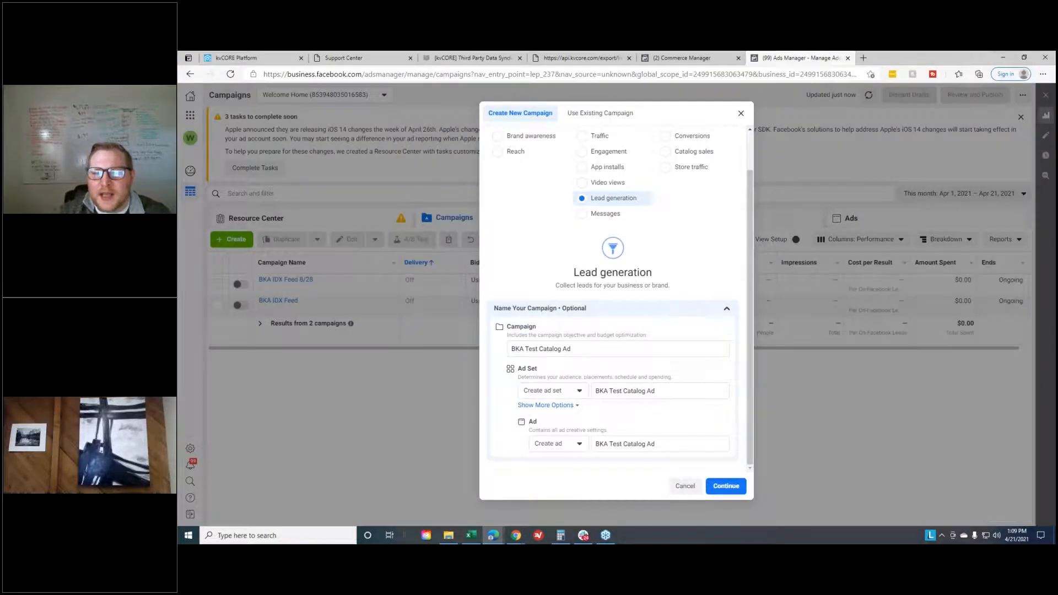
left_click(728, 488)
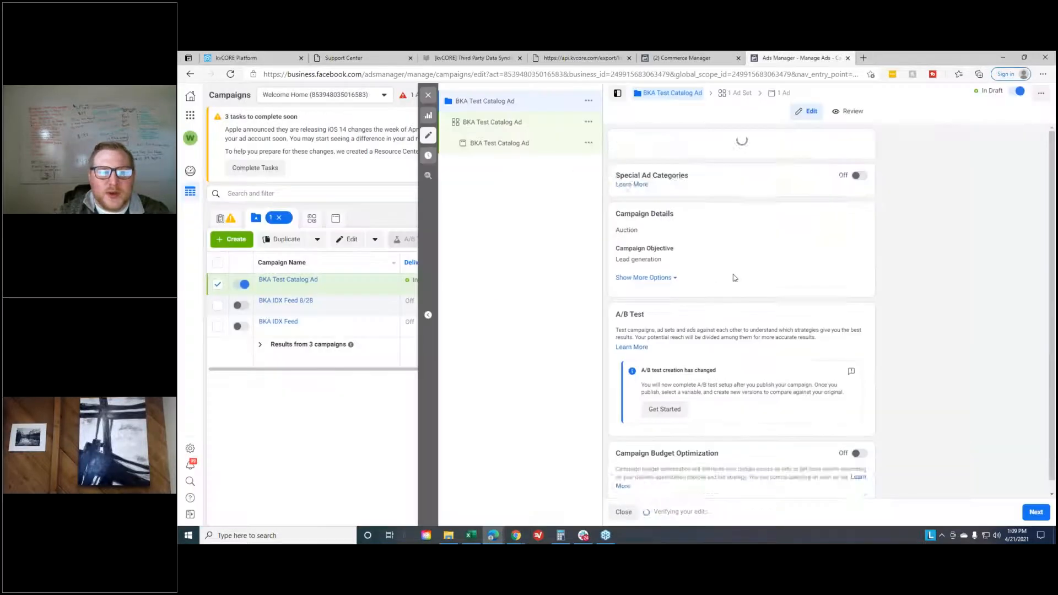
- Declare Housing as the campaign's special ad category and proceed to the ad set settings
scroll(723, 158, "down", 1)
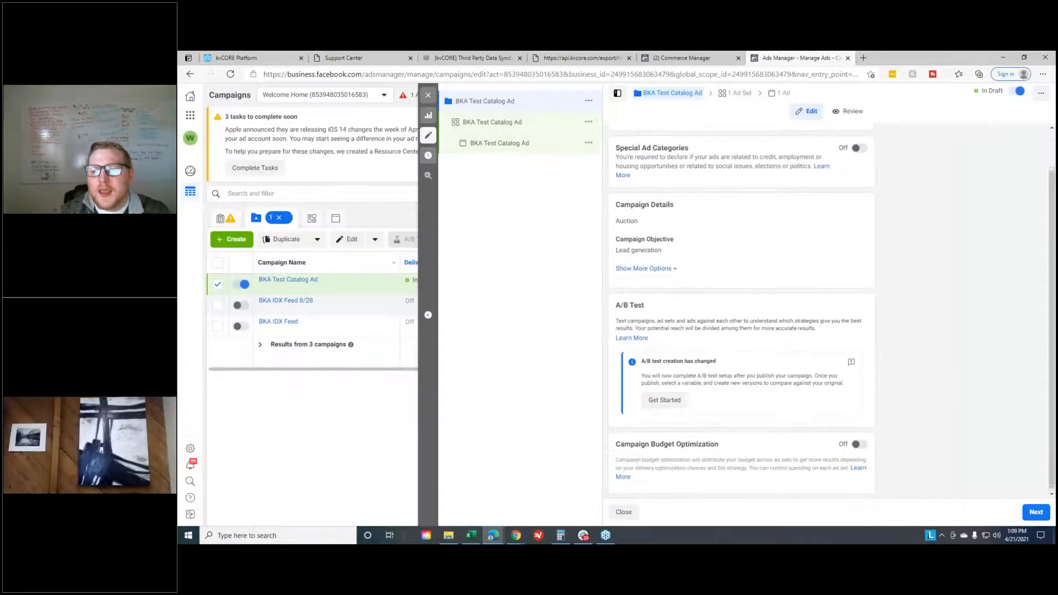
scroll(720, 227, "up", 1)
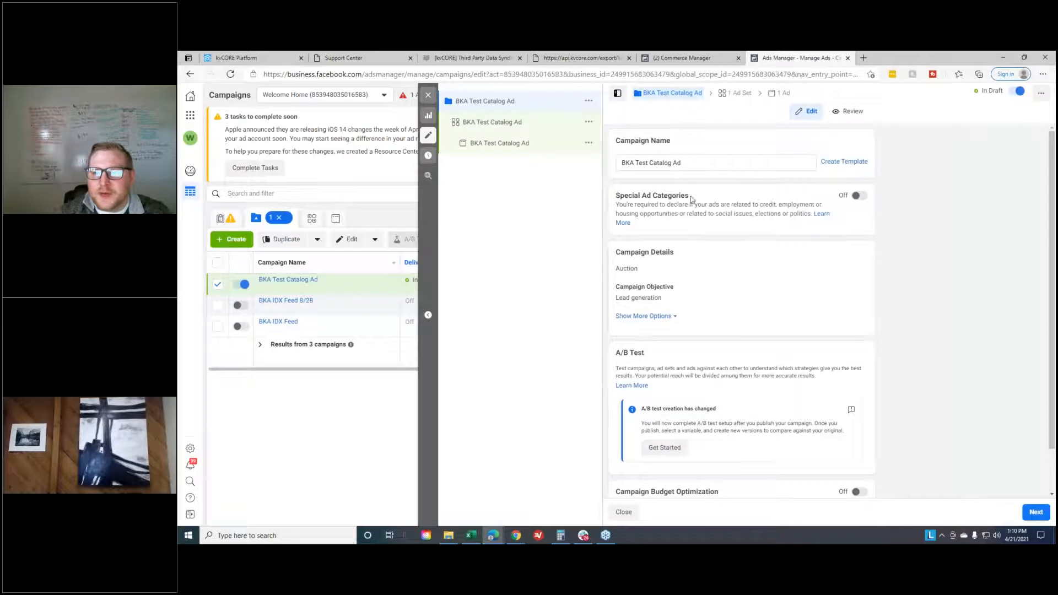
left_click_drag(614, 199, 738, 225)
left_click(738, 225)
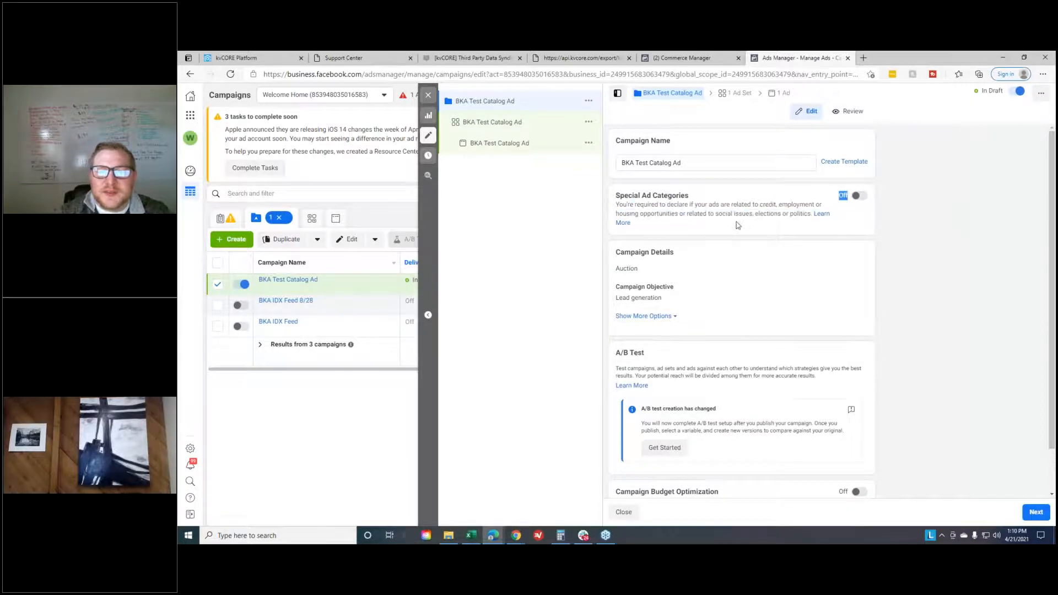
left_click(858, 195)
left_click(767, 243)
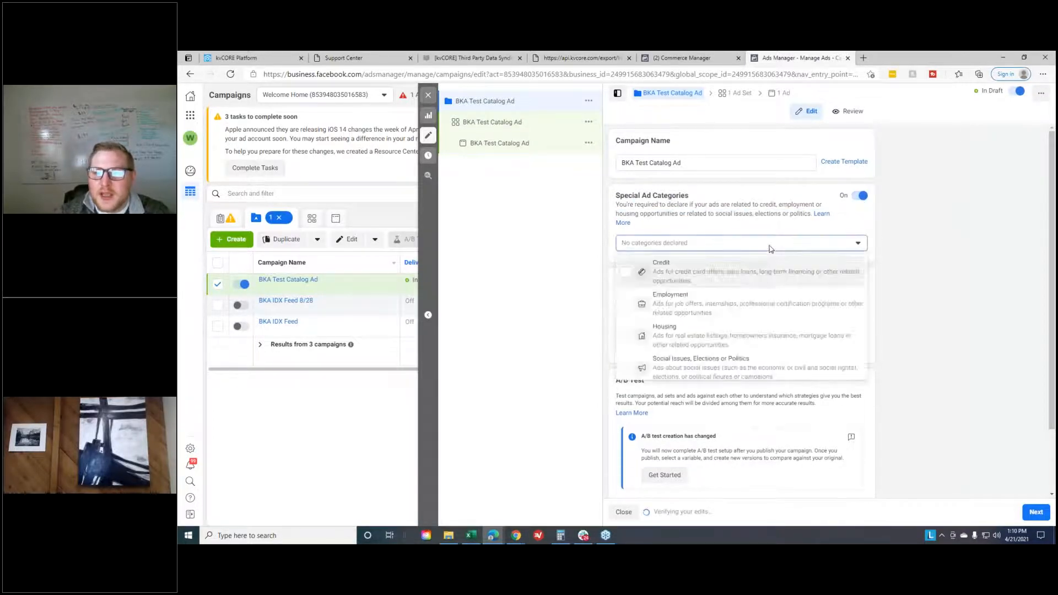
left_click(692, 336)
left_click(924, 241)
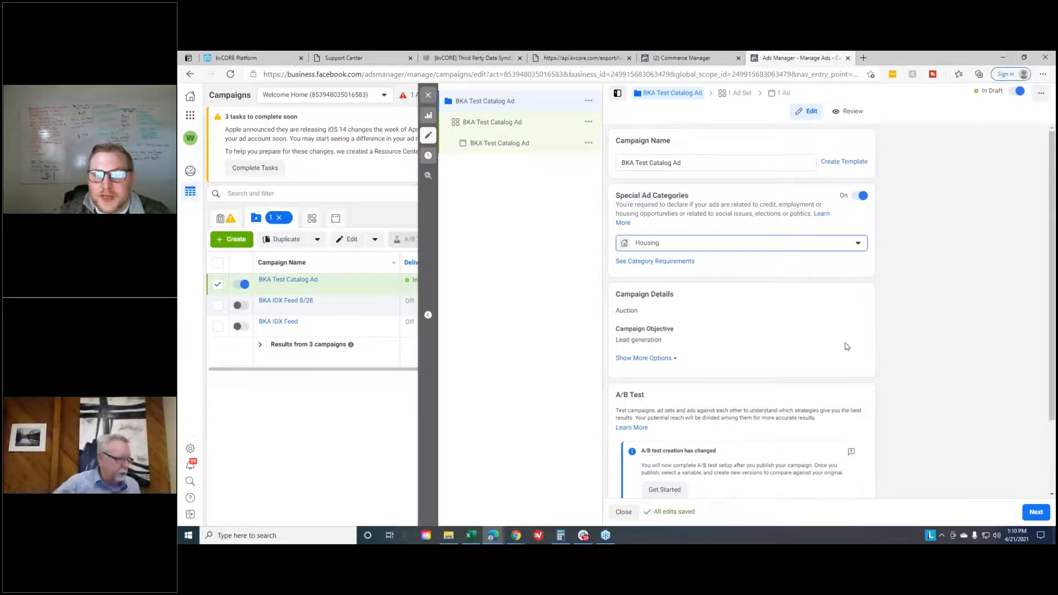
scroll(931, 369, "down", 2)
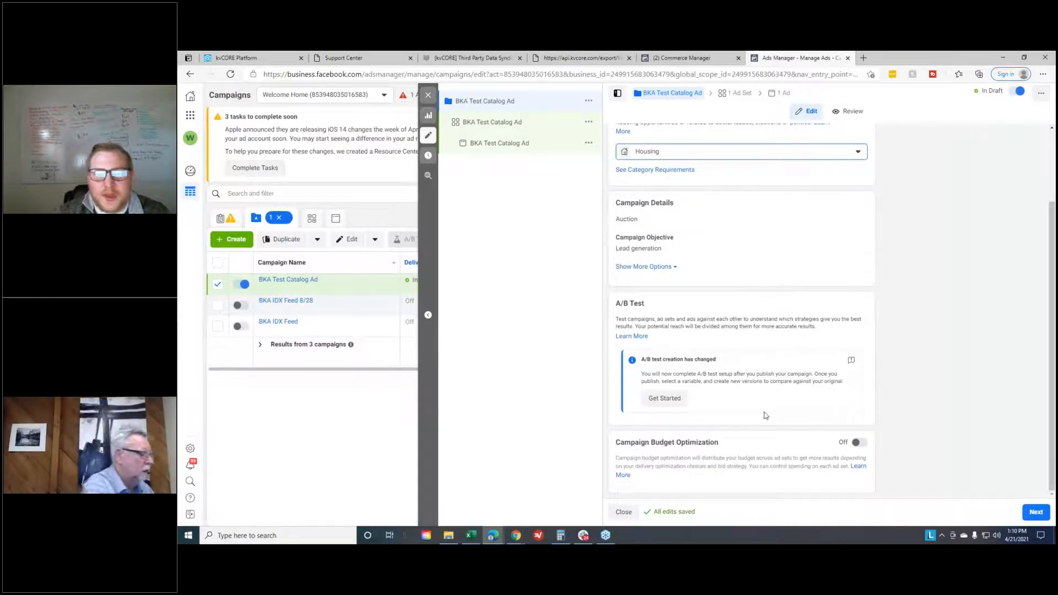
scroll(795, 211, "up", 2)
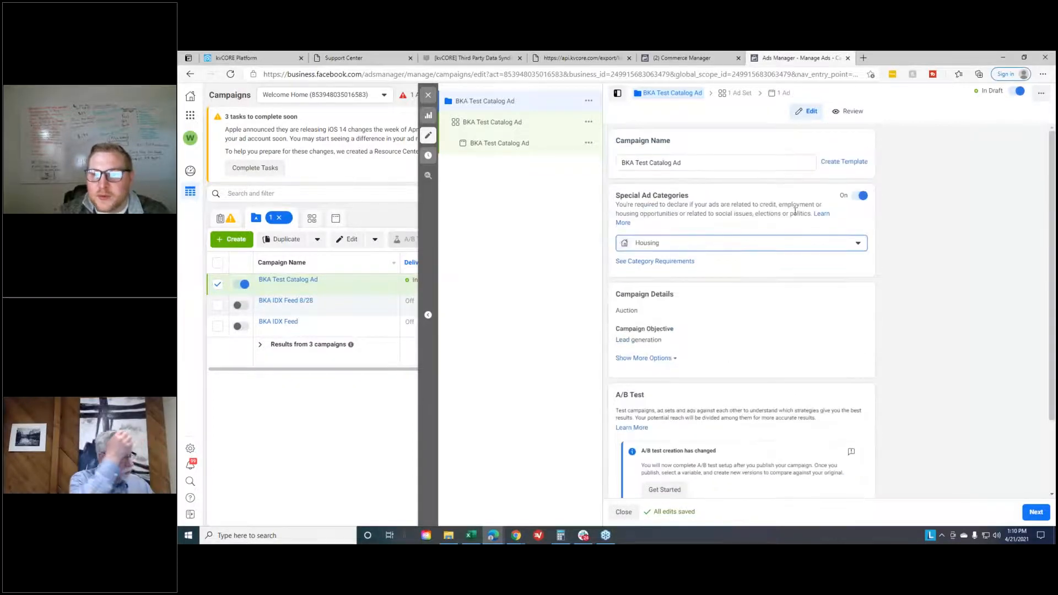
scroll(667, 228, "down", 1)
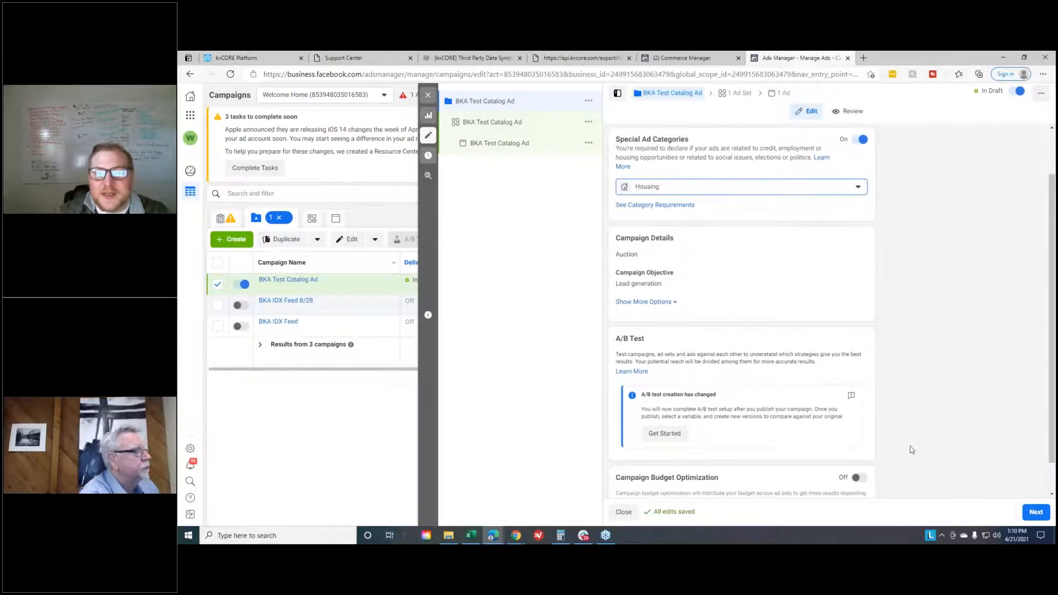
left_click(1036, 512)
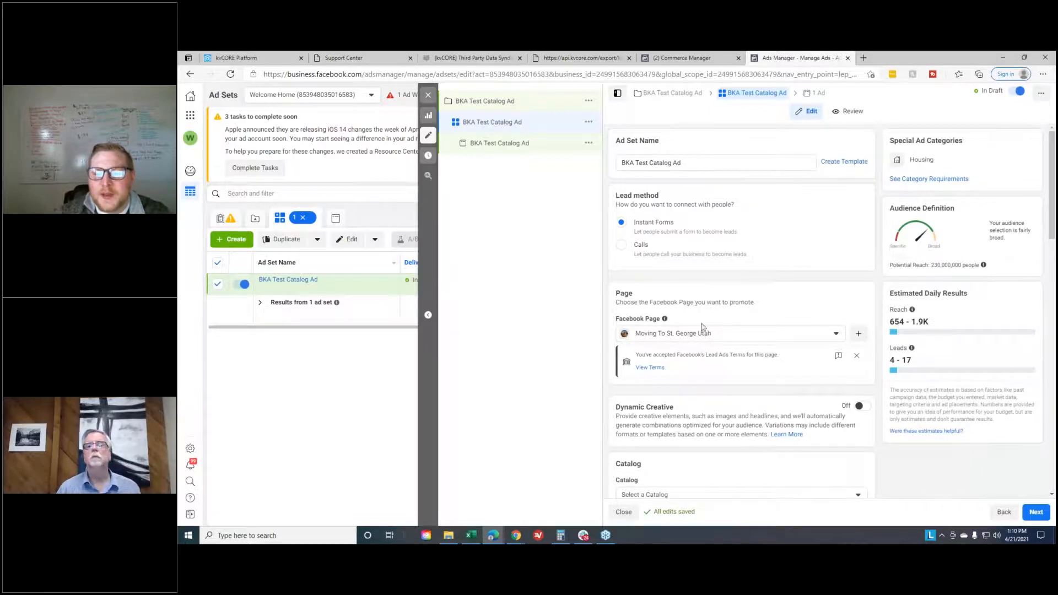
- Assign the same client catalog as in Commerce Manager to the ad set, with the "Over $750k" product set
scroll(731, 324, "down", 3)
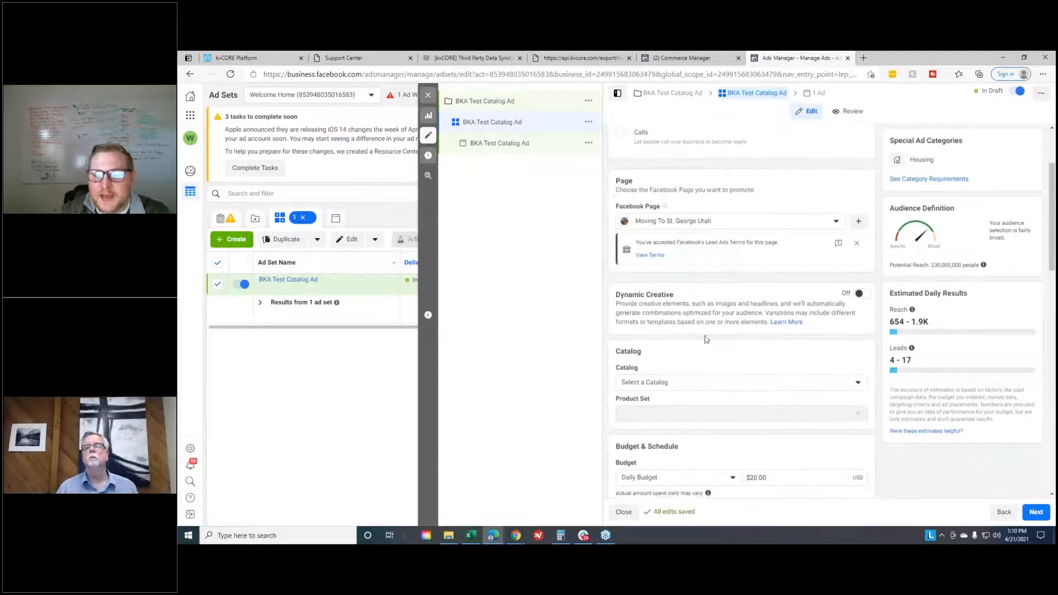
left_click(719, 330)
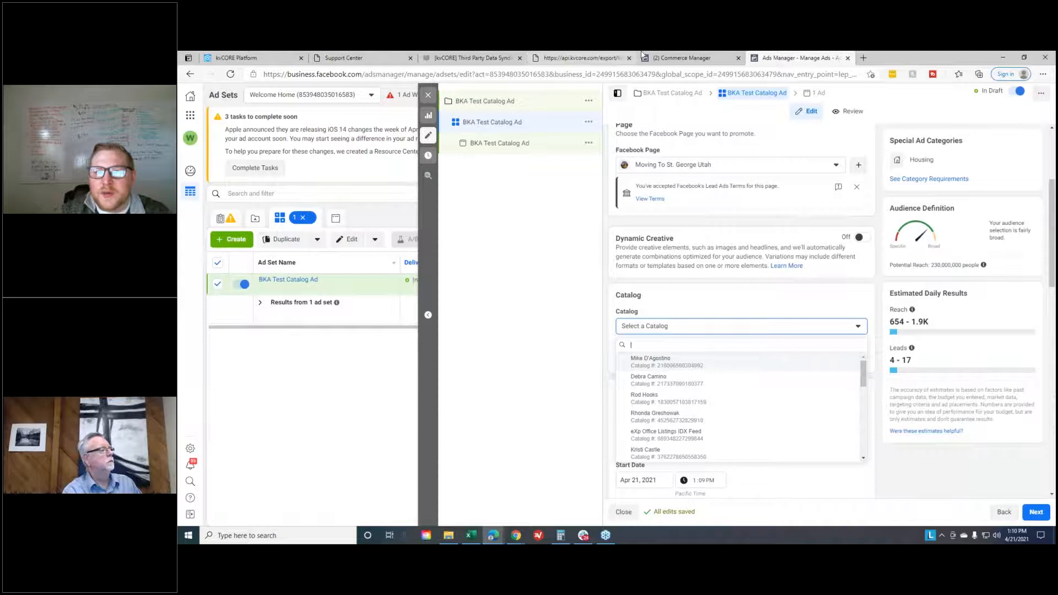
left_click(659, 57)
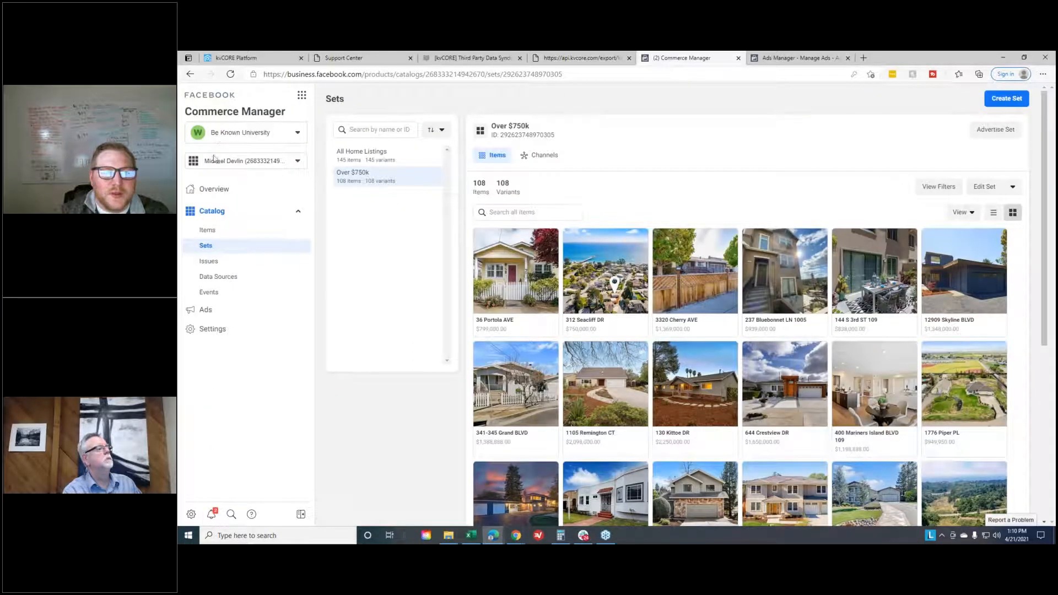
left_click(770, 61)
type("mich")
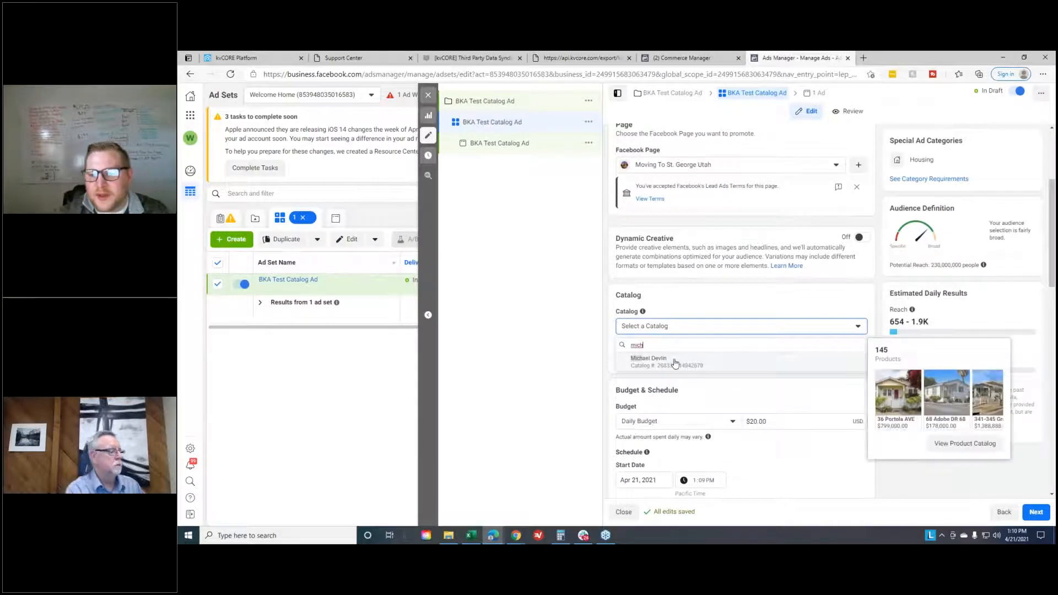
left_click(649, 361)
left_click(708, 362)
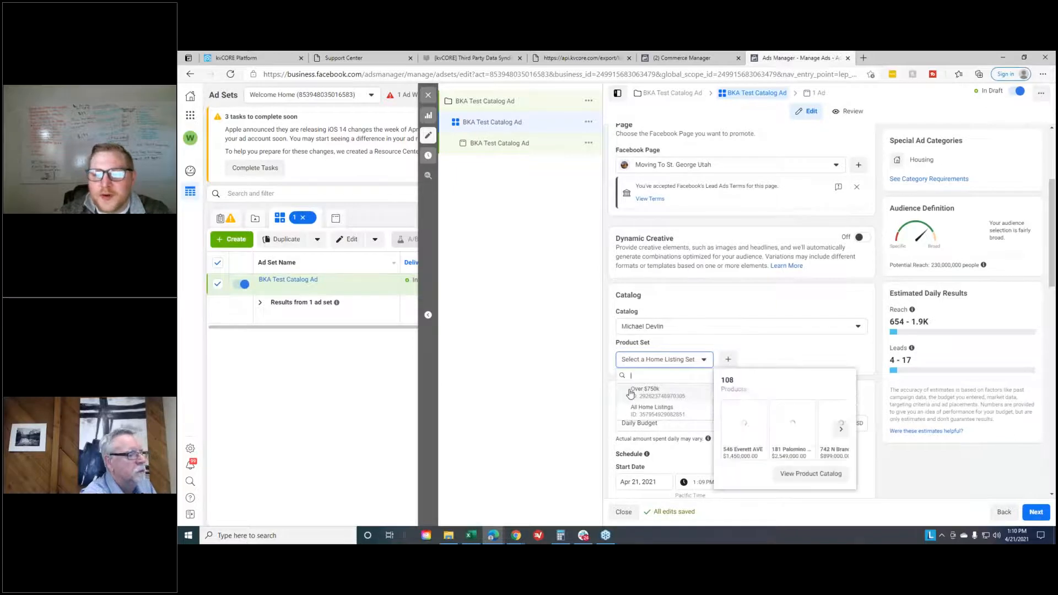
left_click(645, 391)
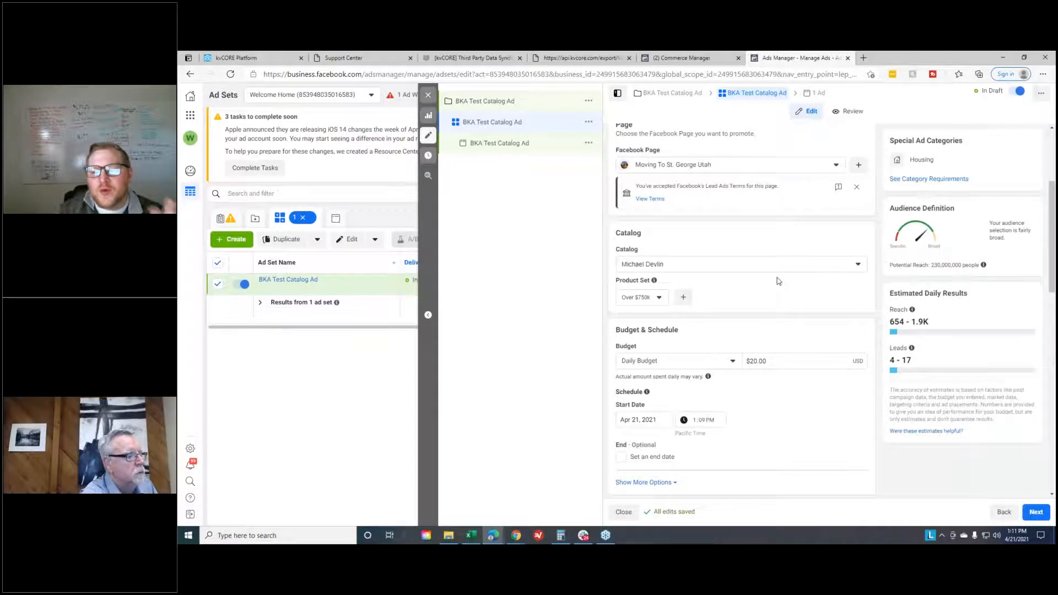
- Review the ad set's daily budget amount and schedule
scroll(780, 282, "down", 1)
scroll(780, 281, "down", 1)
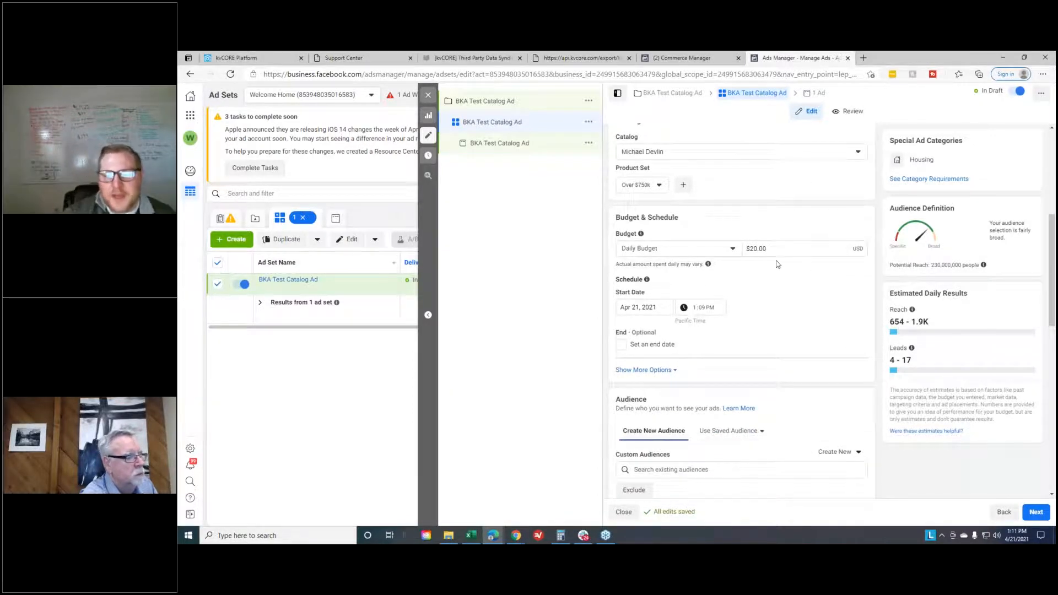
double_click(758, 248)
left_click(805, 263)
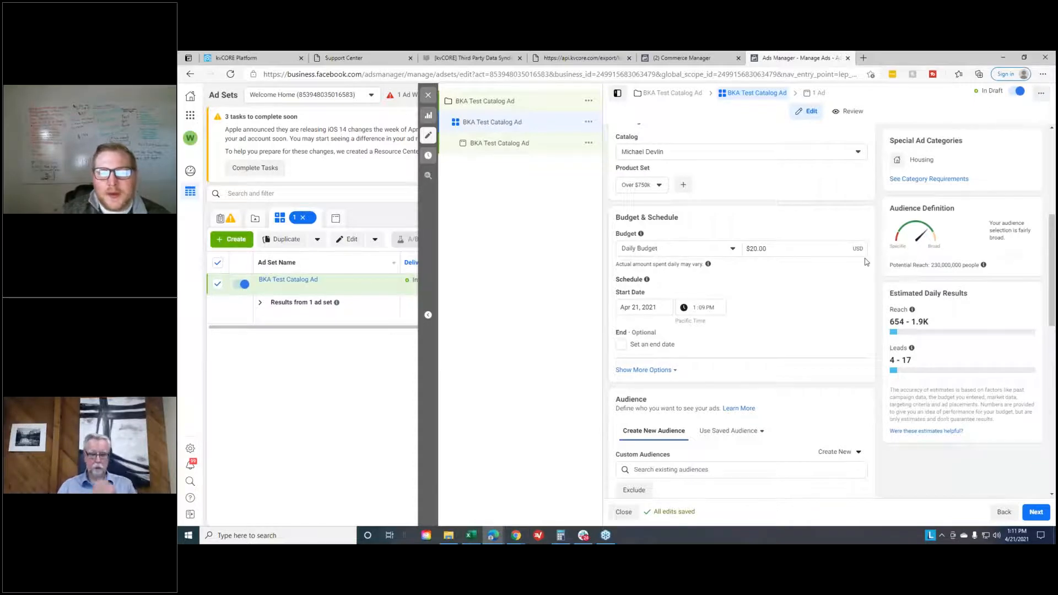
- Open the Facebook Ad Library at facebook.com/ads/library in a new browser tab
left_click(863, 57)
type("facebook.com")
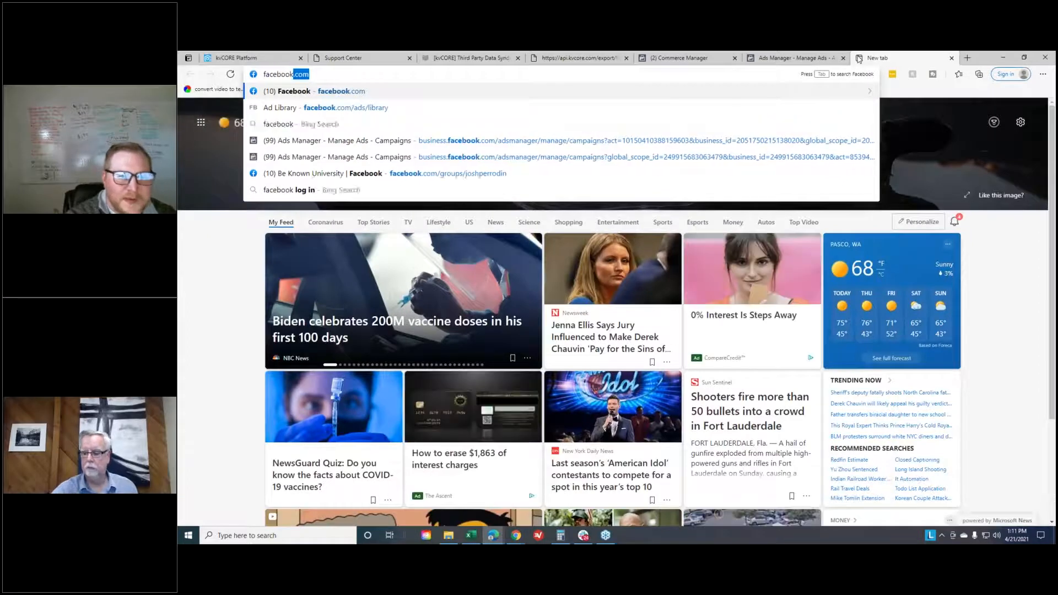
type("/ads/library")
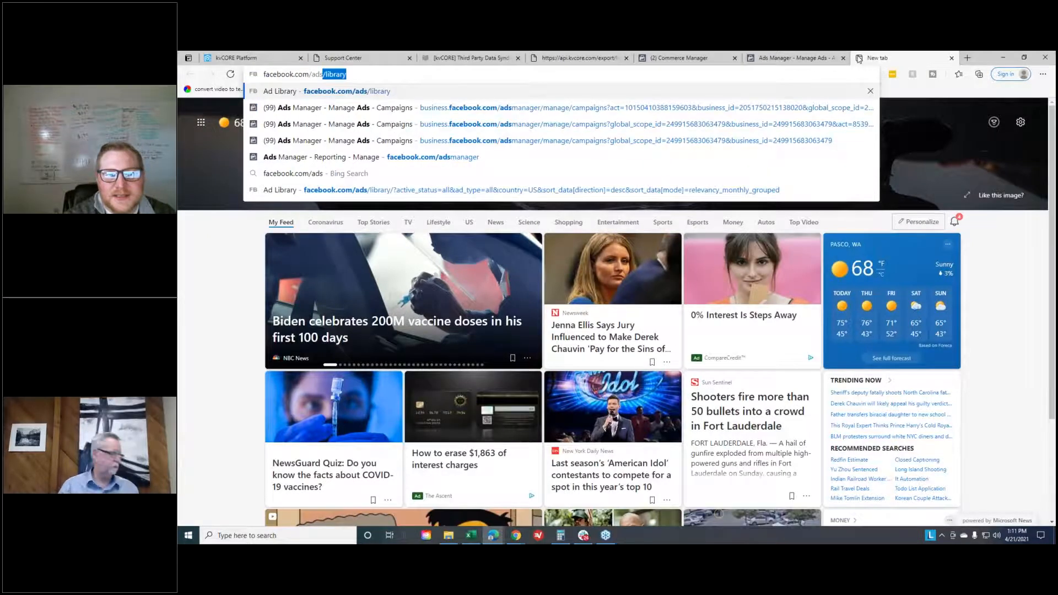
key("Return")
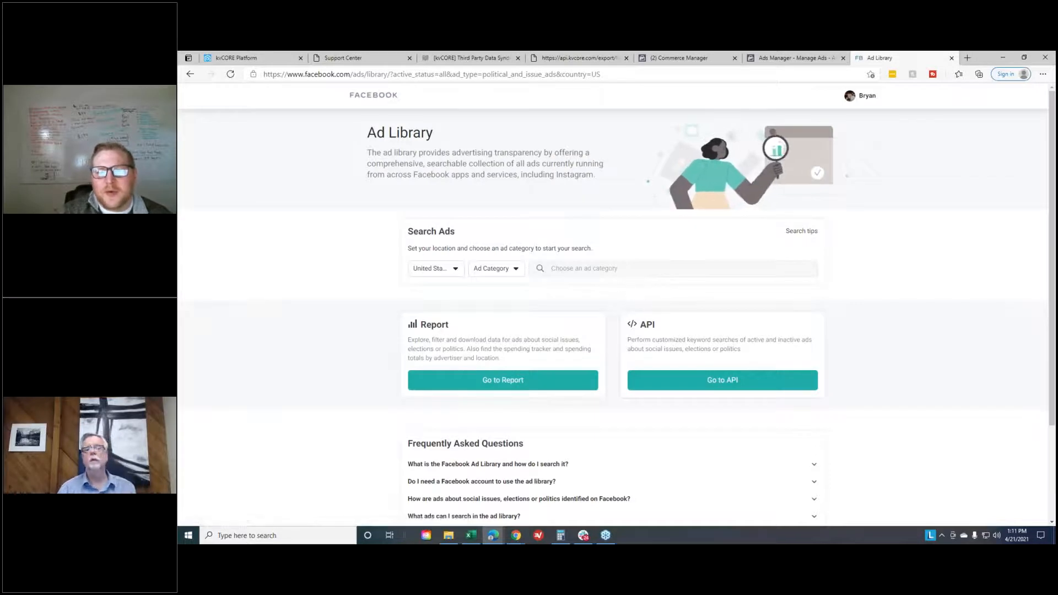
- Search the Ad Library for Housing ads located in San Francisco, California
left_click(499, 270)
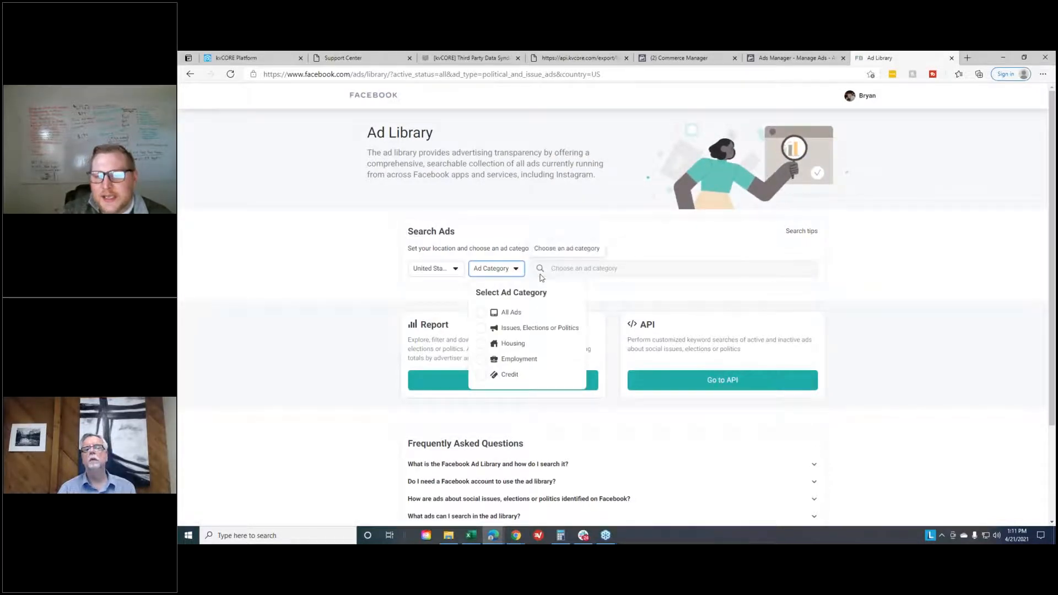
left_click(536, 346)
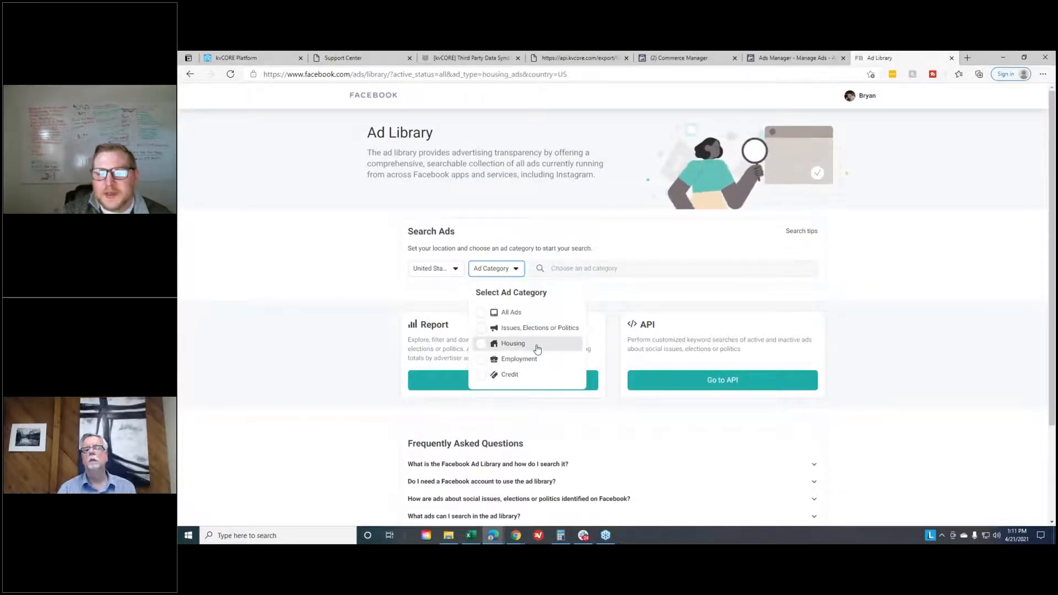
left_click(589, 268)
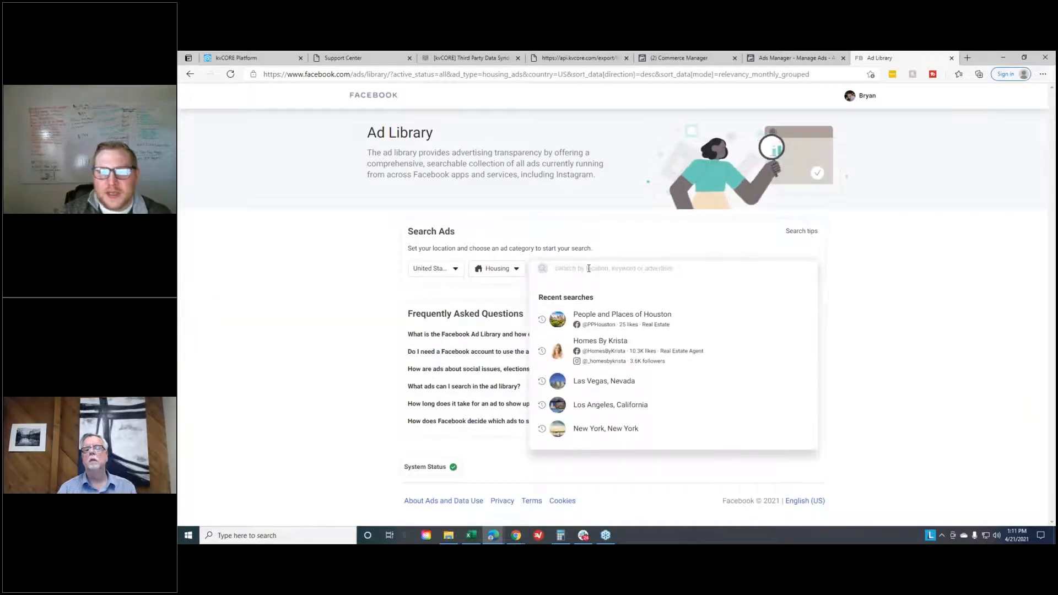
type("san francisco")
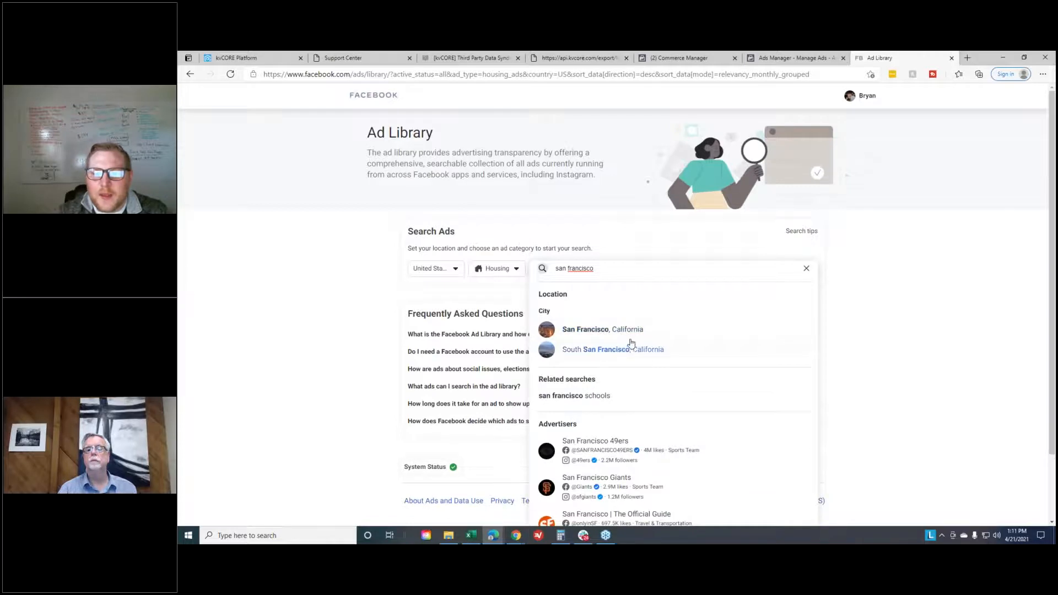
left_click(632, 329)
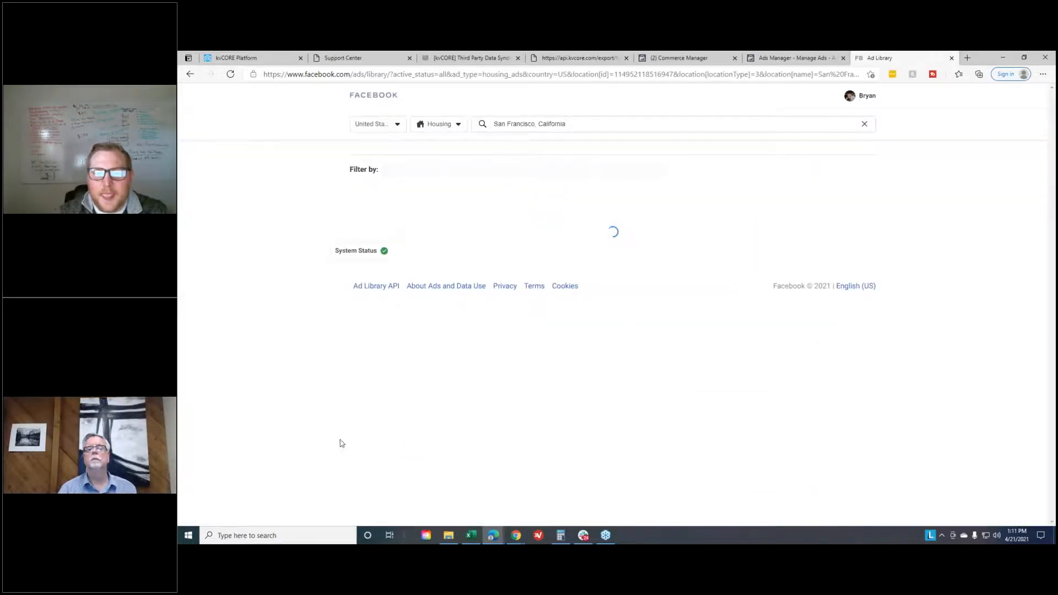
- Examine the result count and the note on active housing ads above the San Francisco results
left_click_drag(339, 154, 689, 186)
left_click(691, 182)
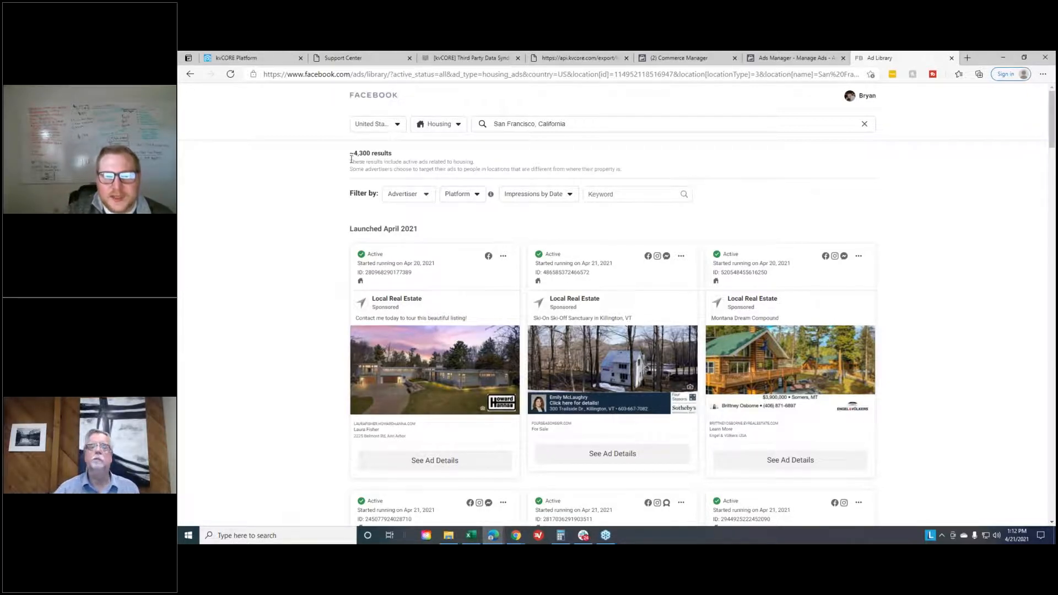
left_click_drag(355, 156, 432, 157)
left_click(458, 157)
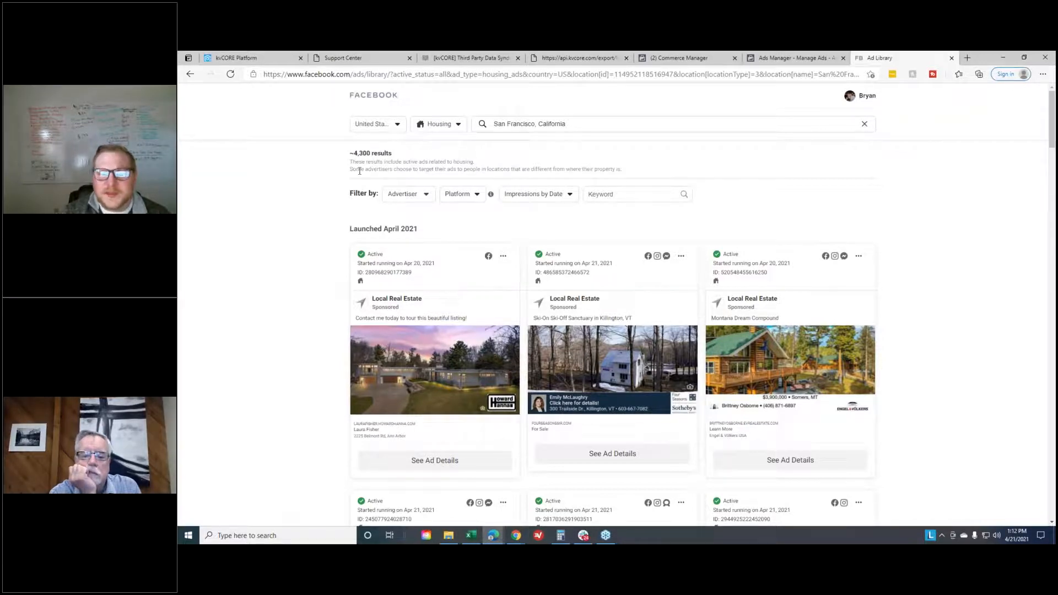
- Return to the Ads Manager tab and review the Custom Audiences settings in the ad set's Audience section
left_click_drag(355, 154, 650, 179)
left_click(654, 178)
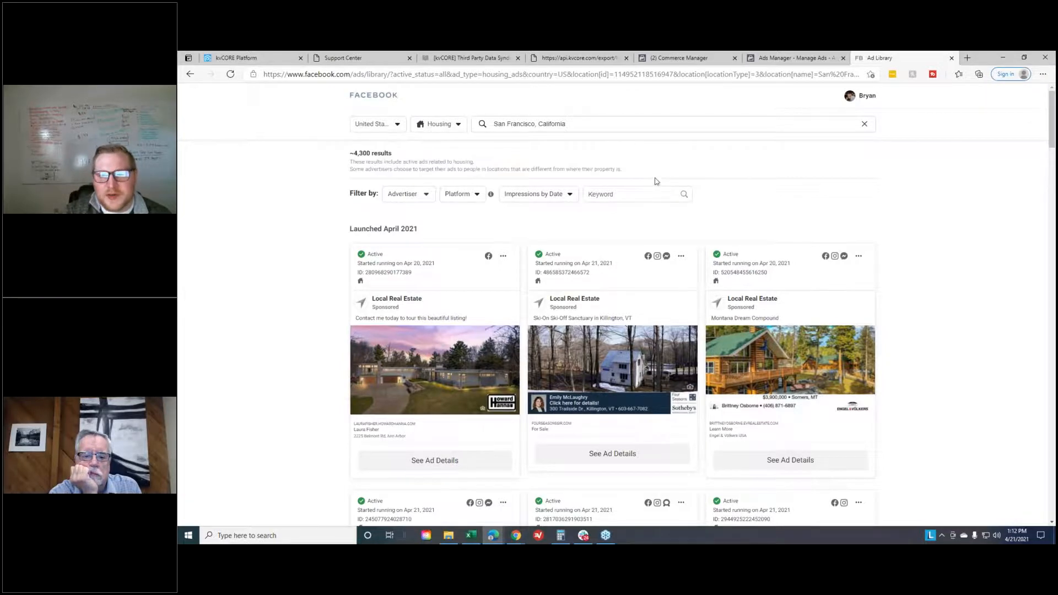
left_click(812, 60)
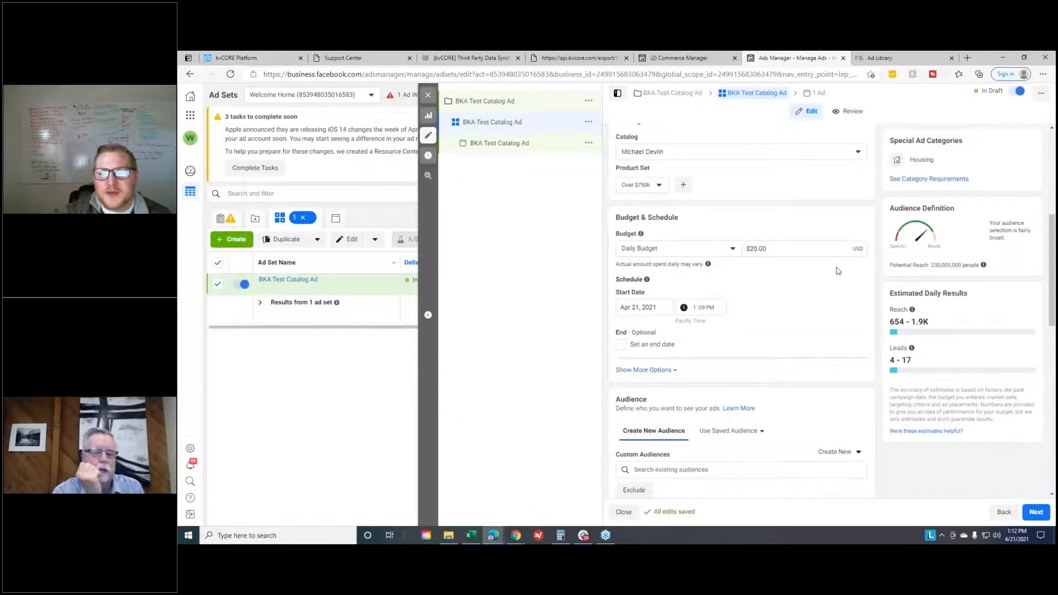
scroll(759, 355, "down", 1)
scroll(759, 355, "down", 3)
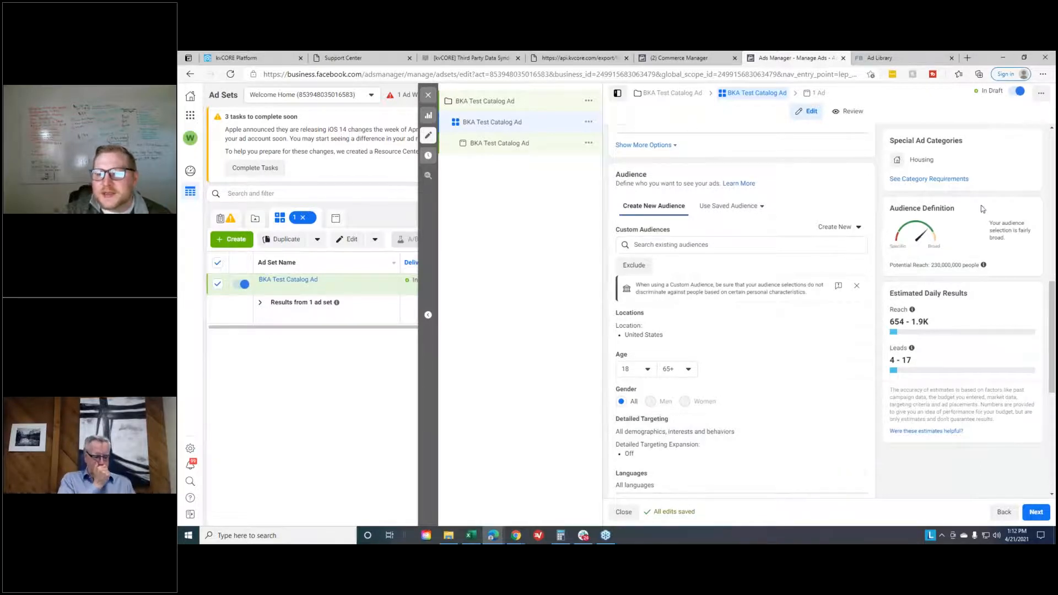
left_click(753, 245)
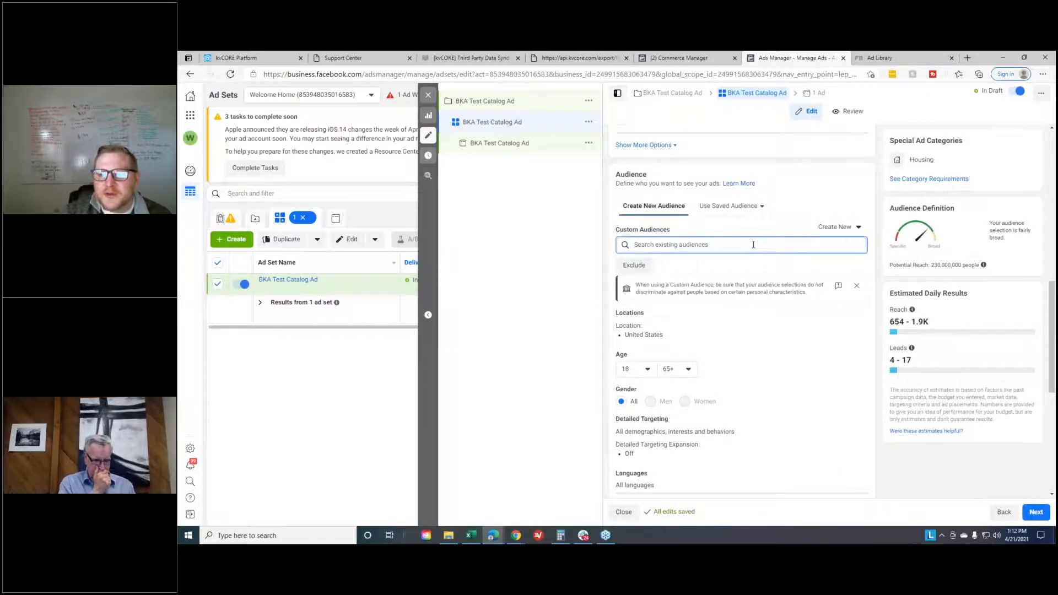
left_click(714, 268)
left_click(665, 268)
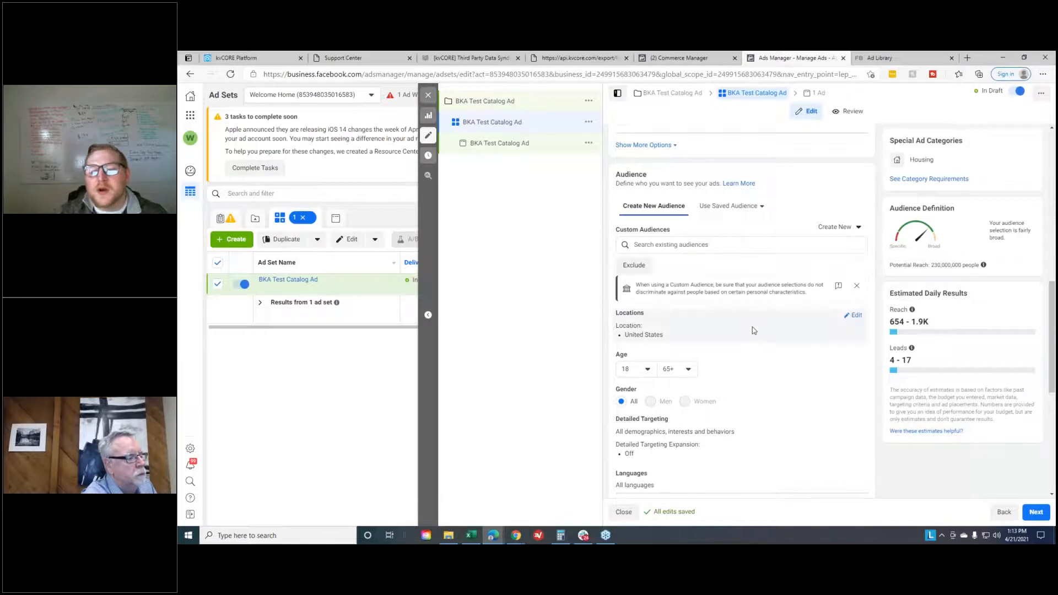
- Replace the United States with San Francisco, California as the ad set's audience location
left_click(855, 318)
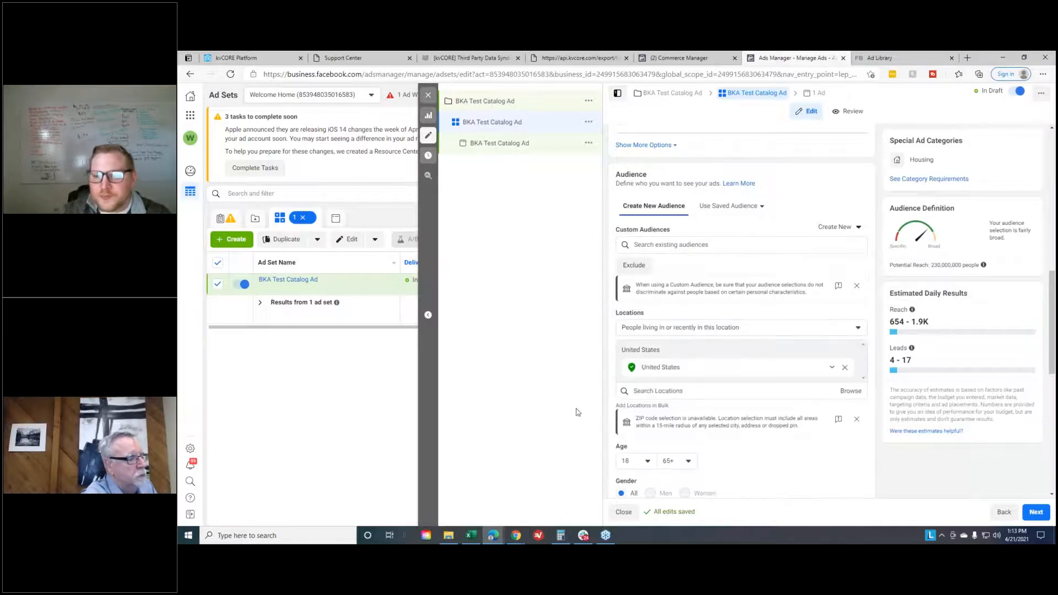
left_click(844, 368)
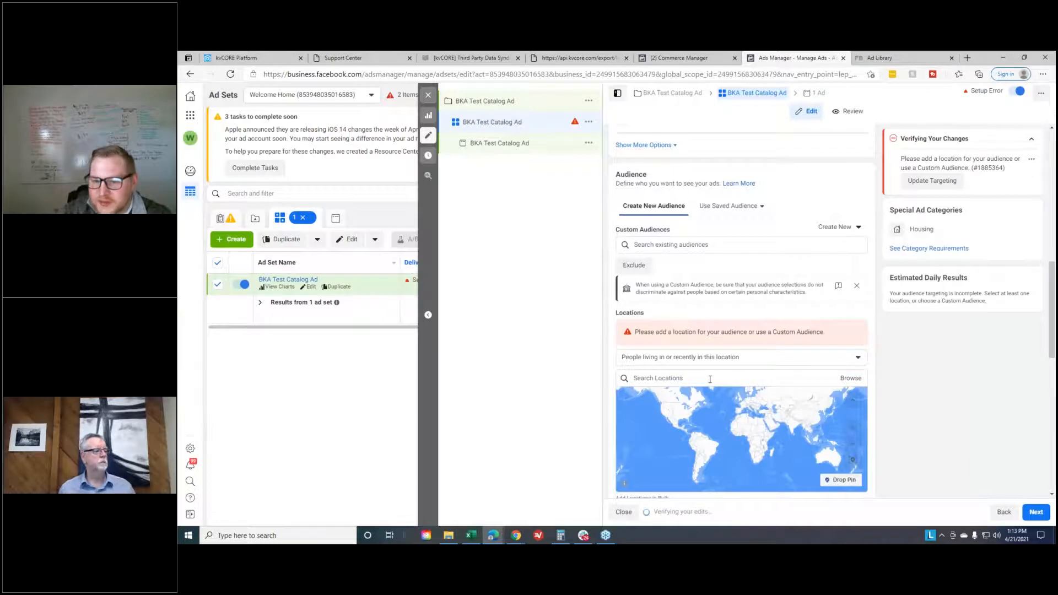
left_click(756, 379)
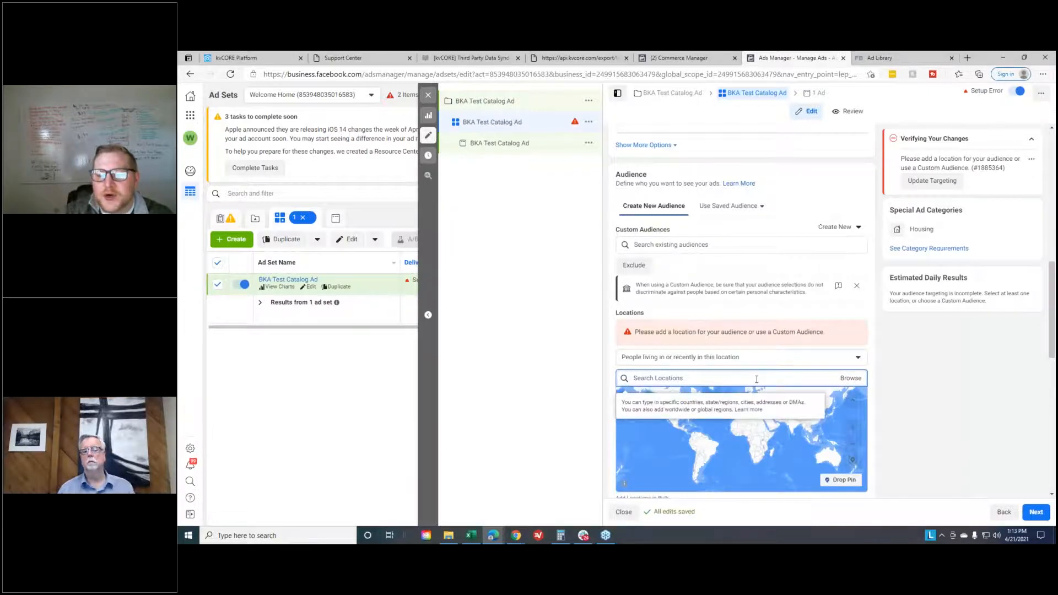
type("san francisc")
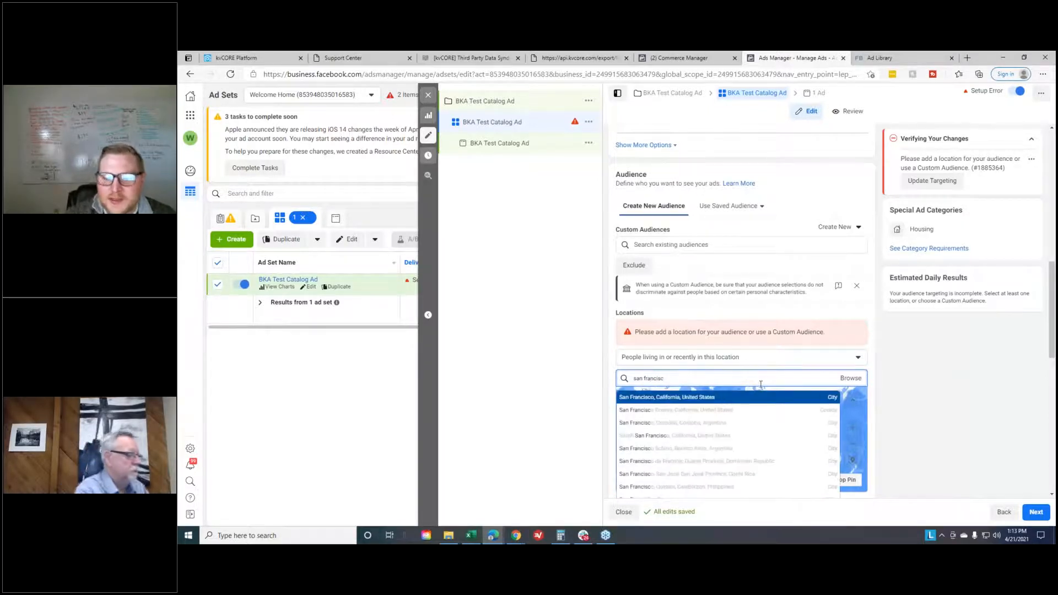
left_click(646, 404)
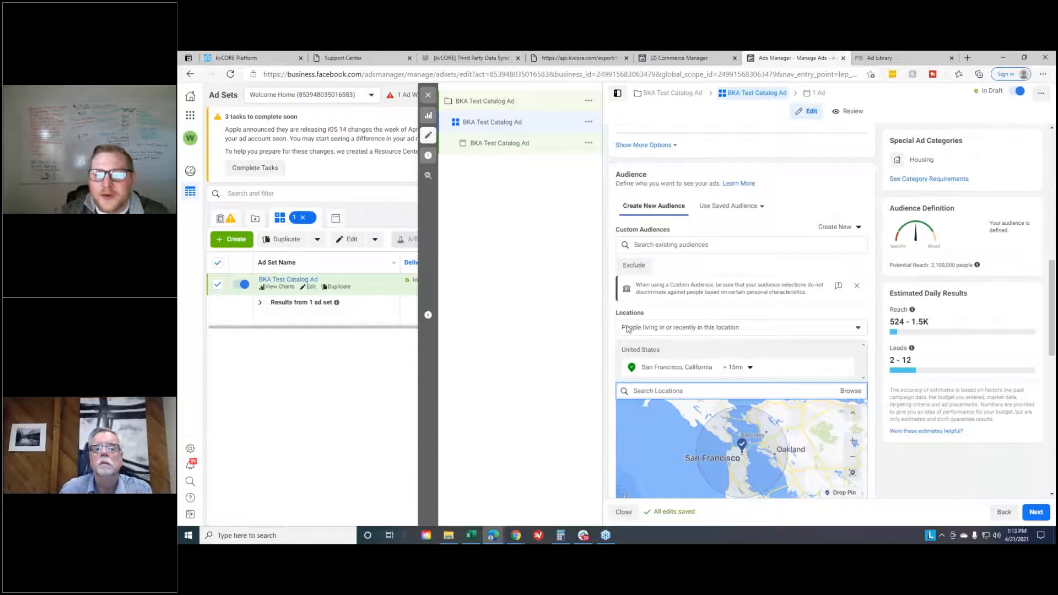
- Limit the San Francisco location targeting to "People living in this location"
left_click(729, 330)
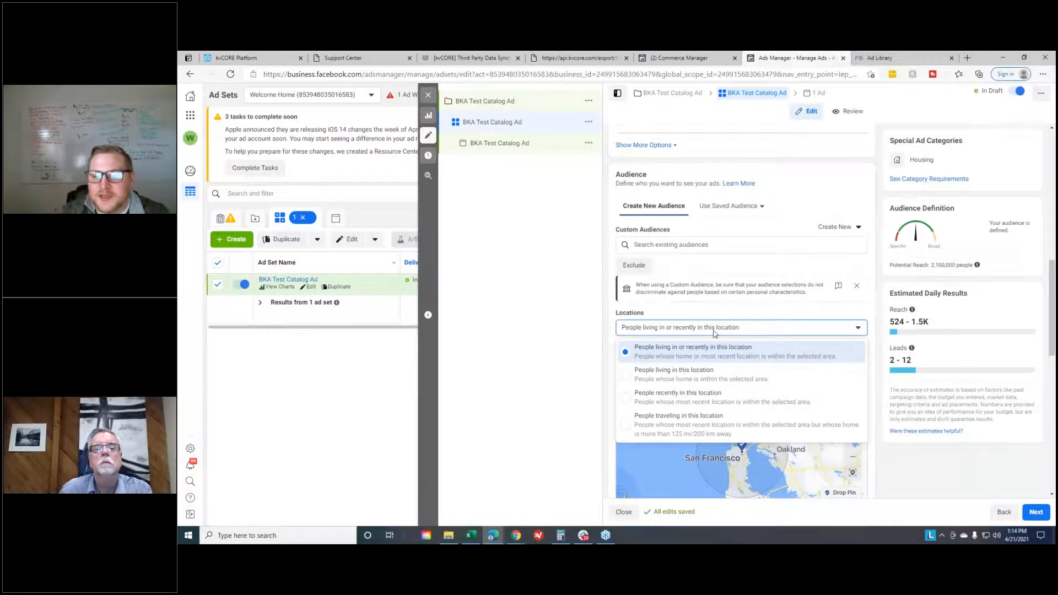
left_click(709, 377)
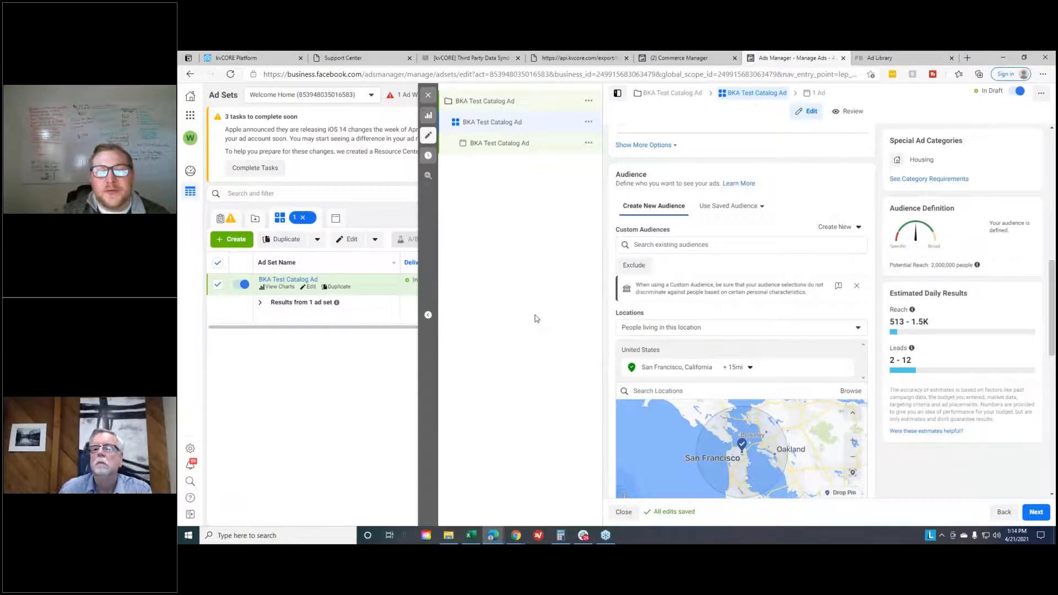
scroll(699, 328, "down", 1)
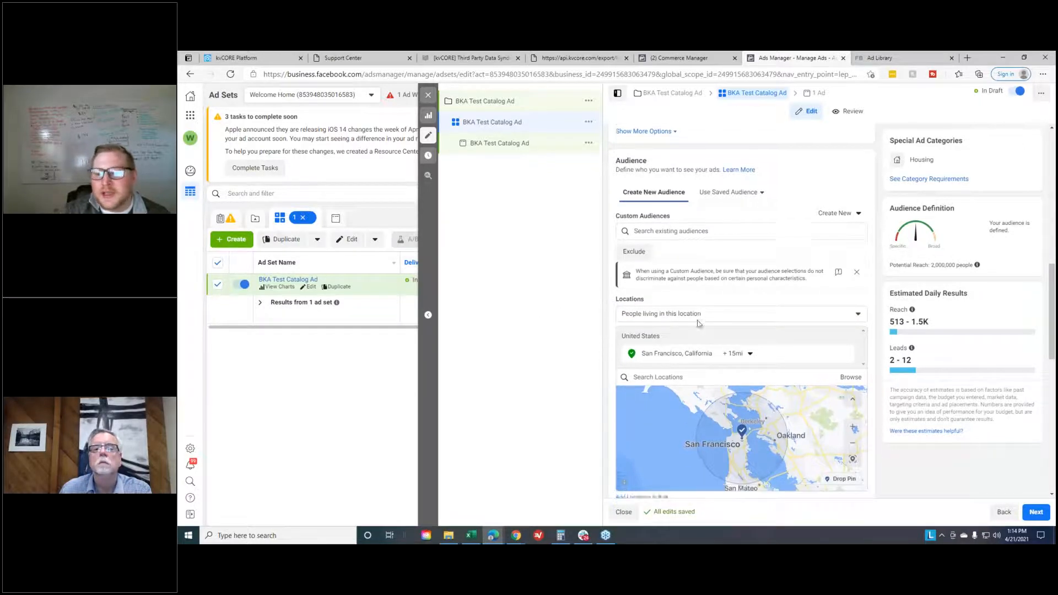
scroll(805, 398, "down", 1)
scroll(755, 399, "up", 1)
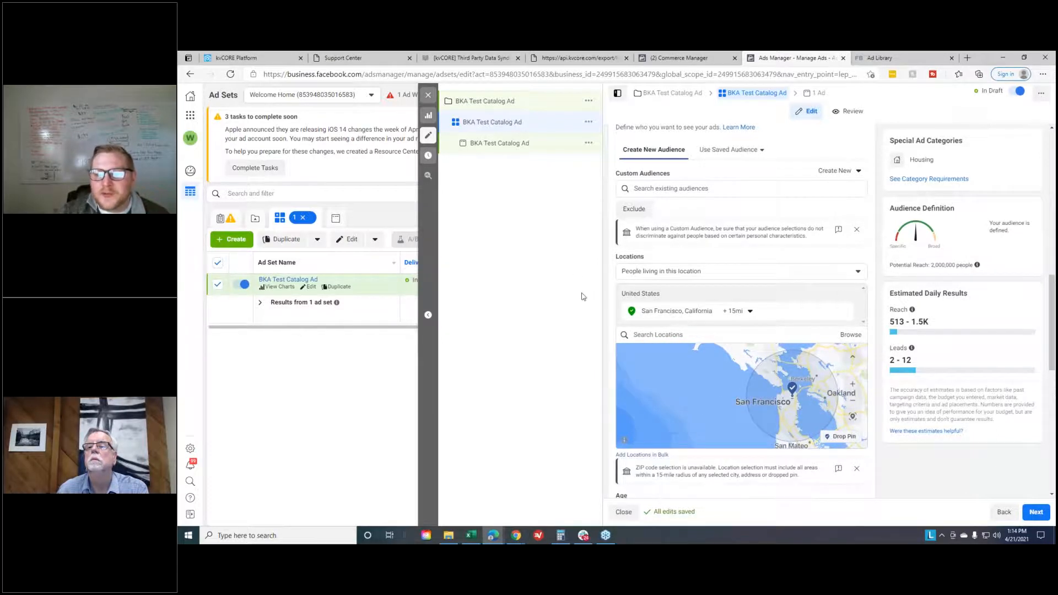
- Edit the audience's detailed targeting to include the Zillow interest
scroll(633, 286, "down", 8)
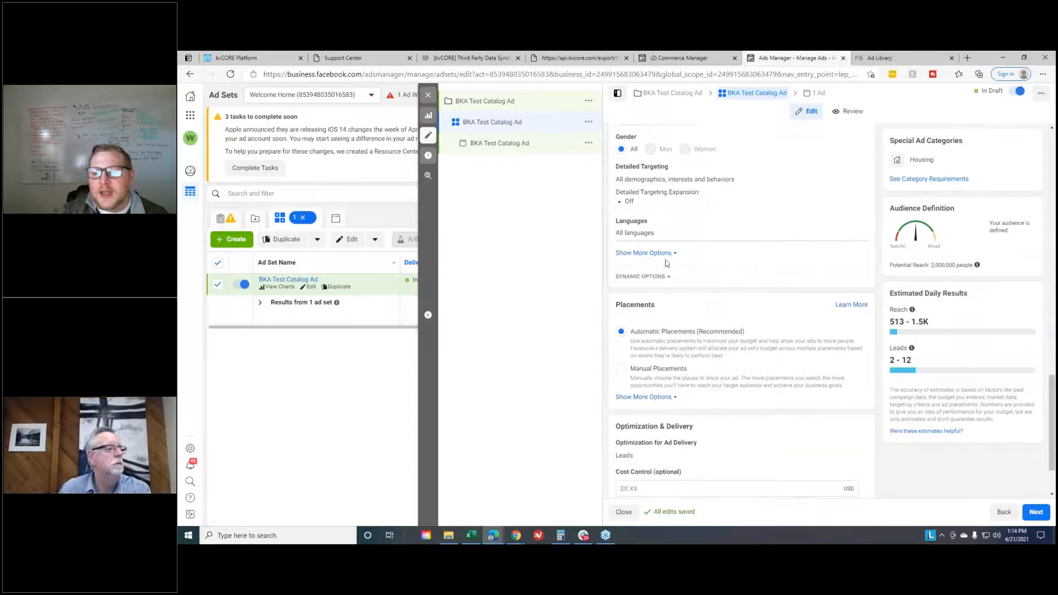
mouse_move(718, 178)
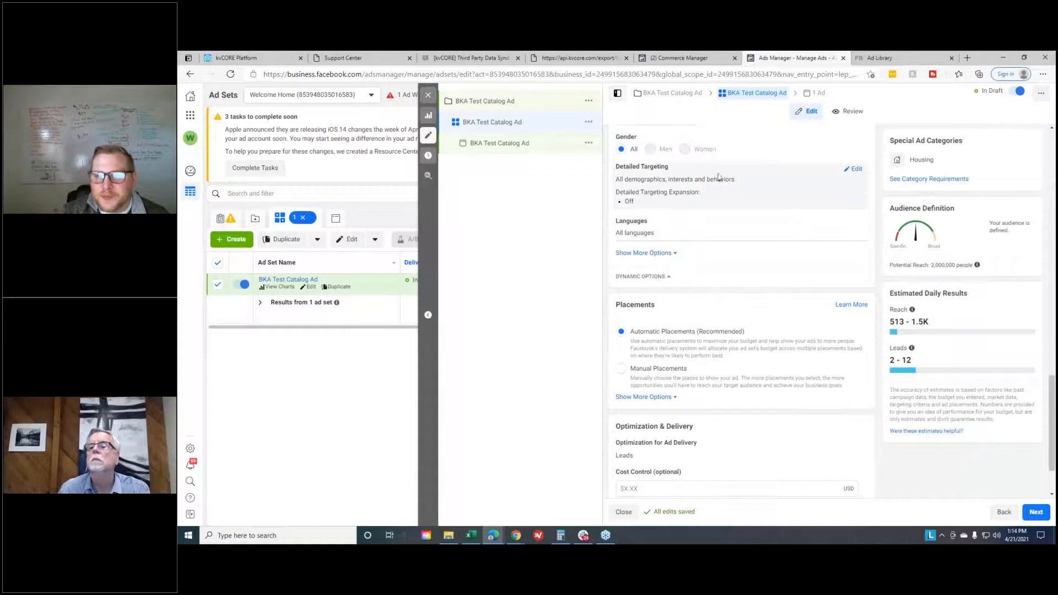
left_click(853, 169)
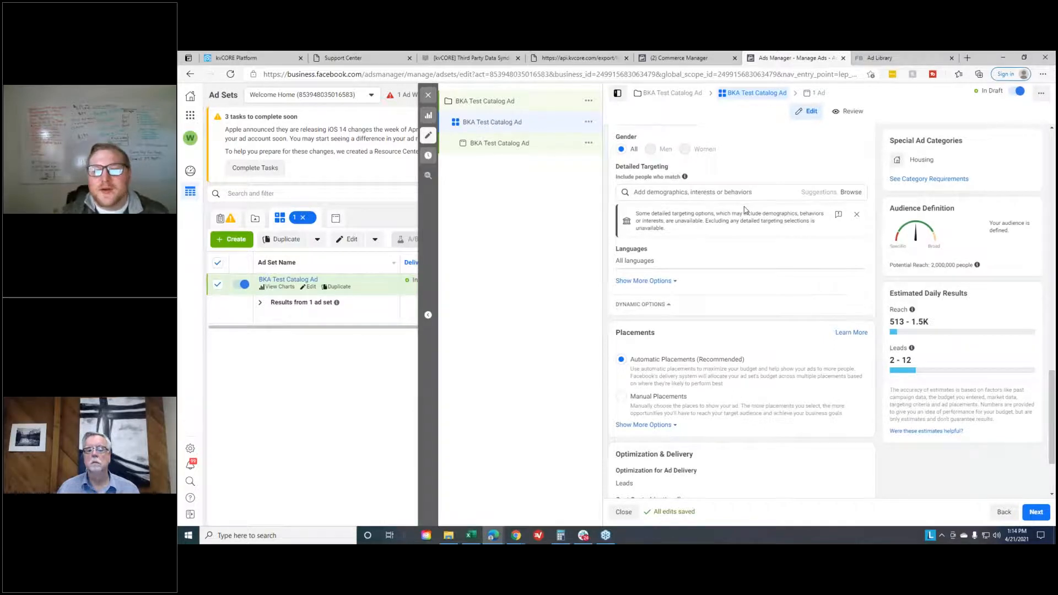
left_click(736, 192)
type("zill")
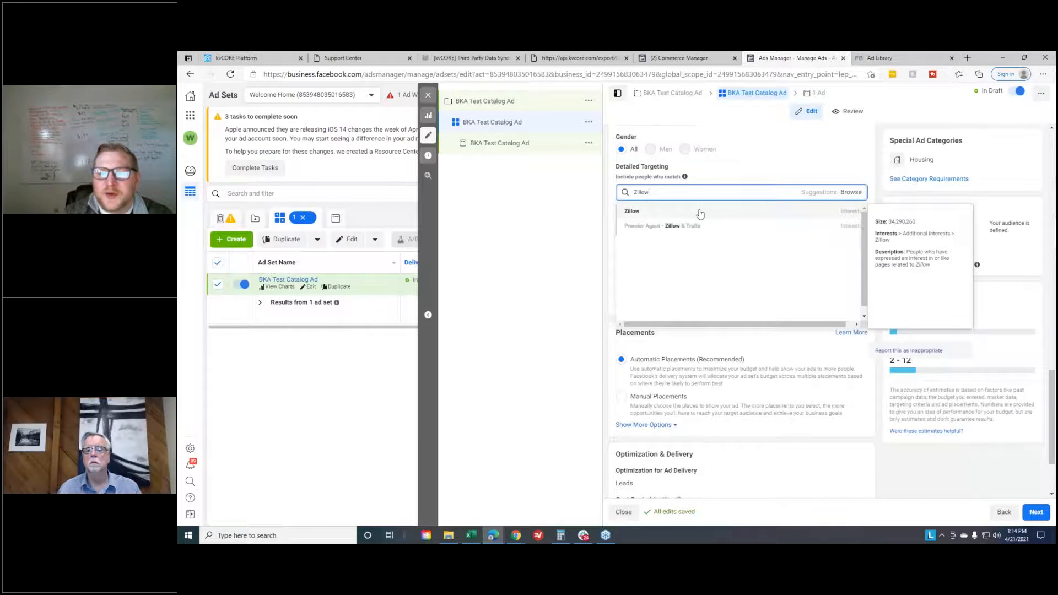
left_click(699, 213)
- Add the realtor.com interest to the detailed targeting
type("Realt")
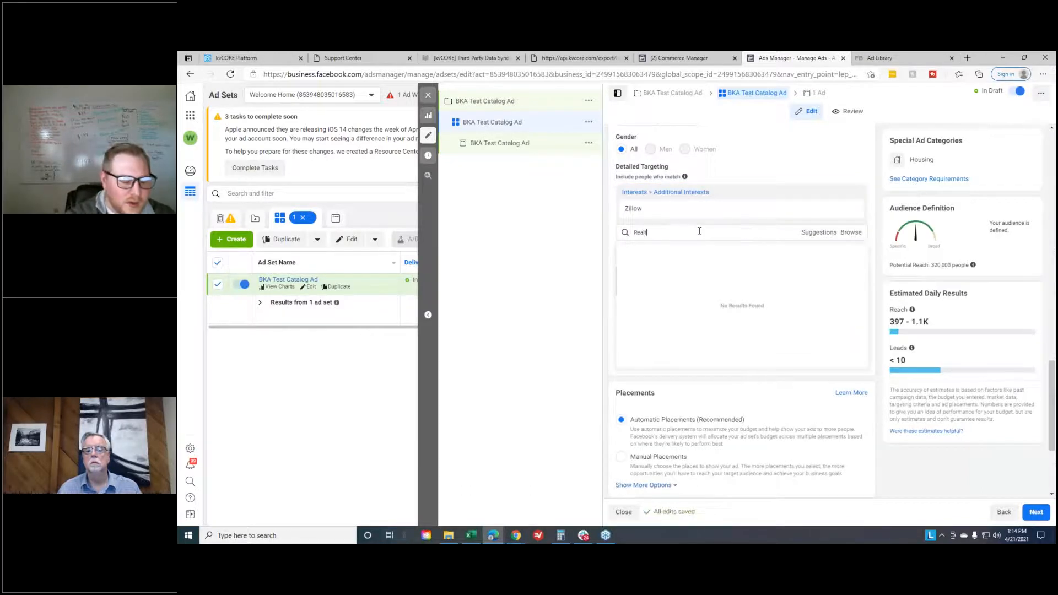
type("ro")
key("BackSpace")
key("BackSpace")
key("BackSpace")
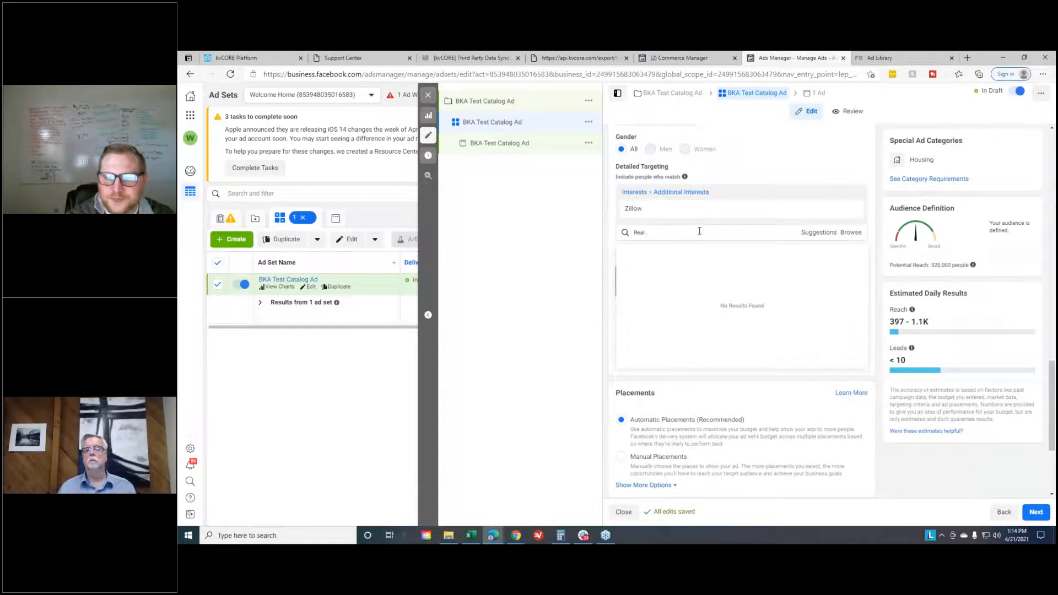
type("tor.com")
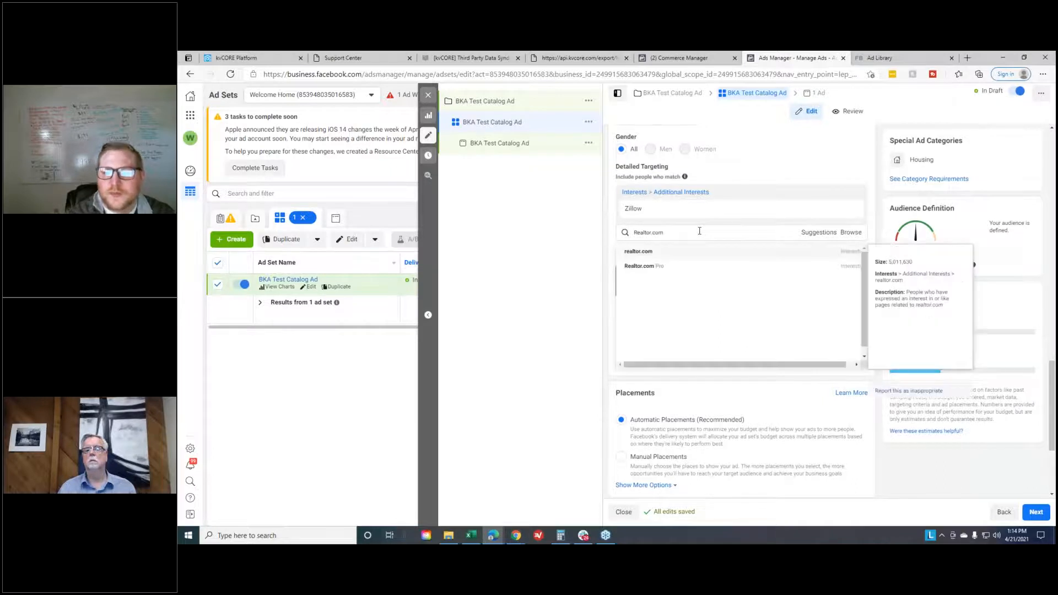
left_click(687, 254)
- Add the Homes.com and Trulia interests to the detailed targeting
type("Homes.com")
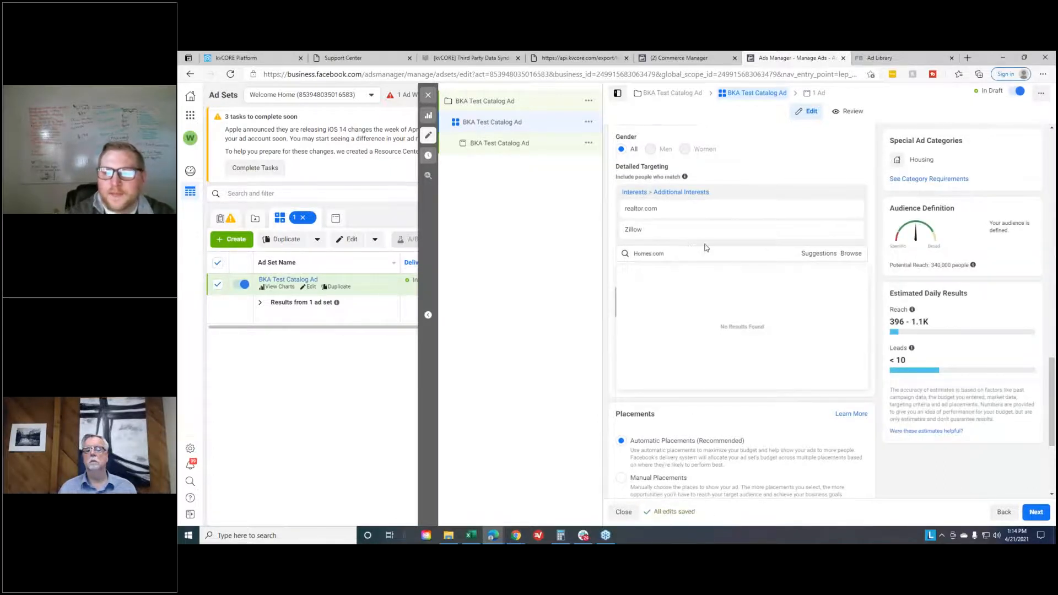
left_click(678, 276)
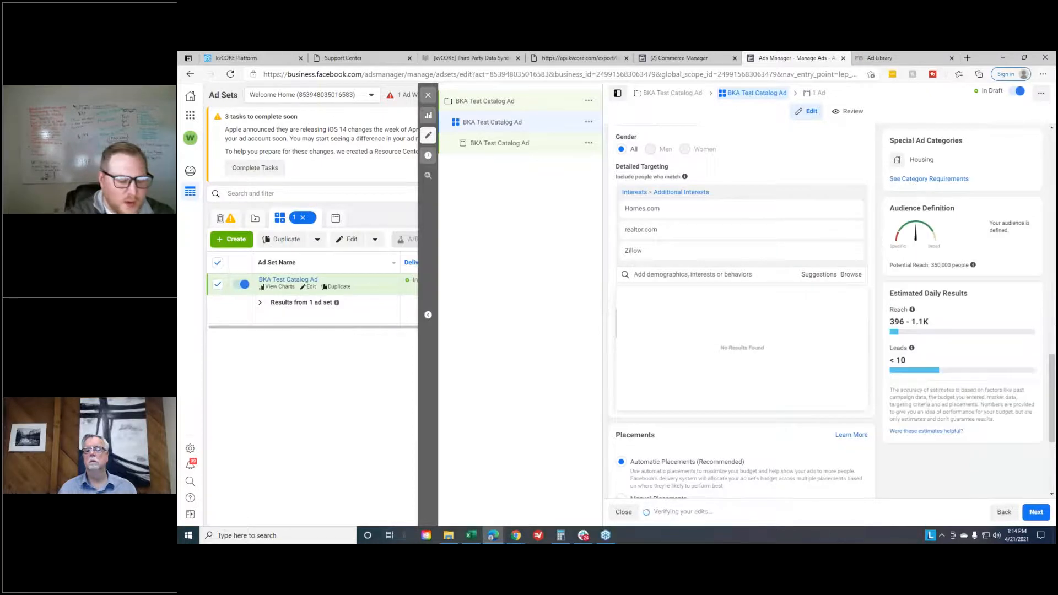
type("Tru")
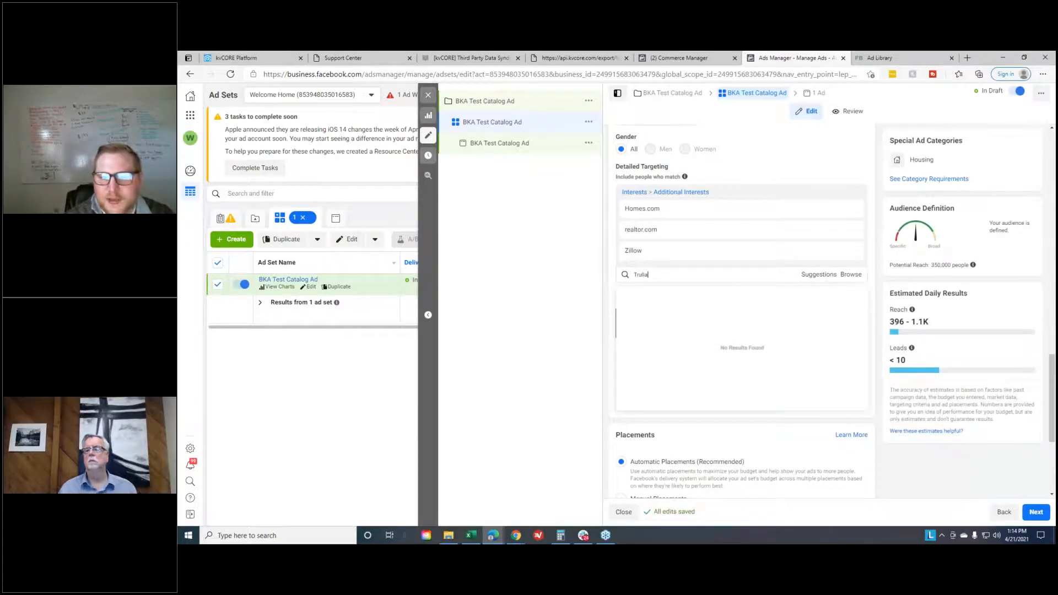
type("lia")
left_click(744, 291)
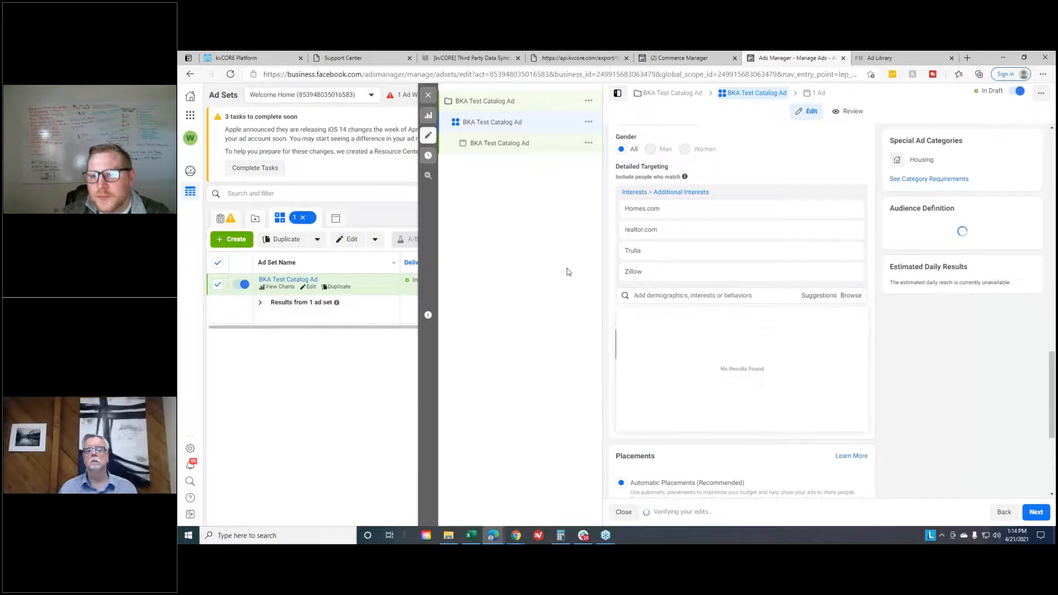
- Search the detailed targeting interests for "property" and add Property finder
key("ctrl+a")
left_click(682, 294)
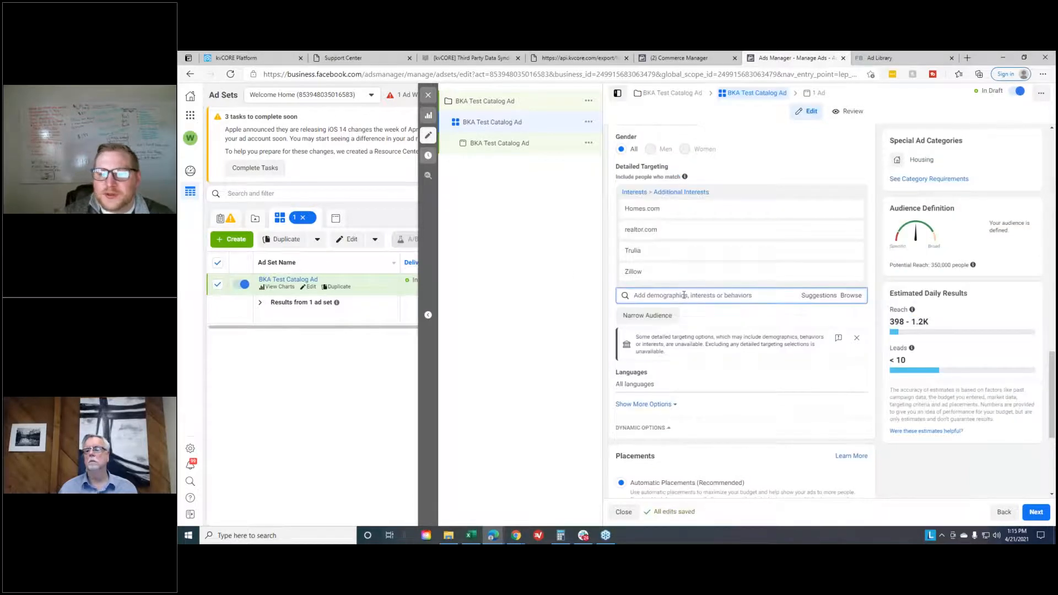
type("proper")
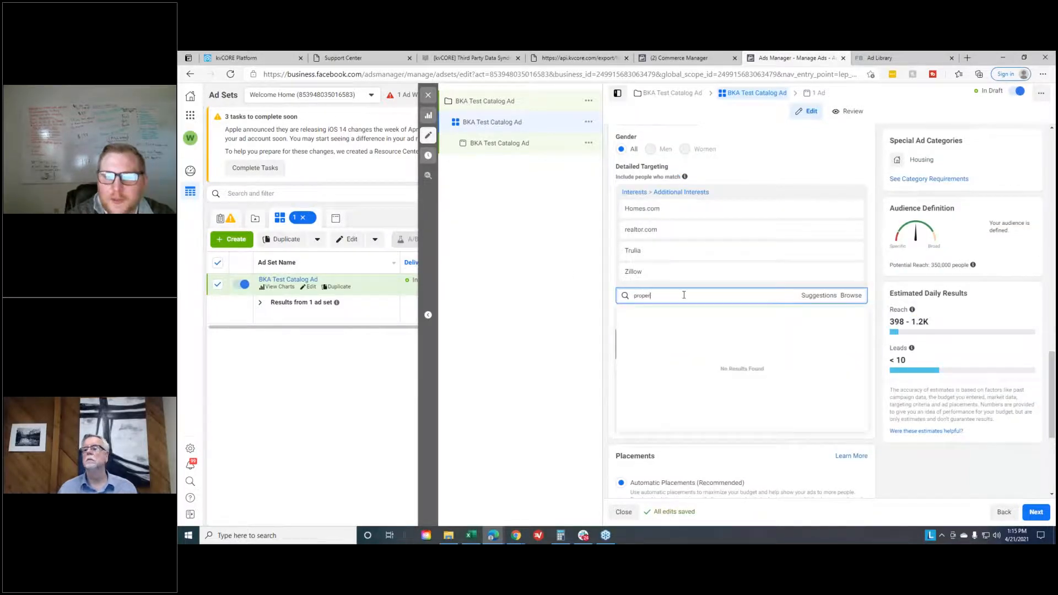
type("ty")
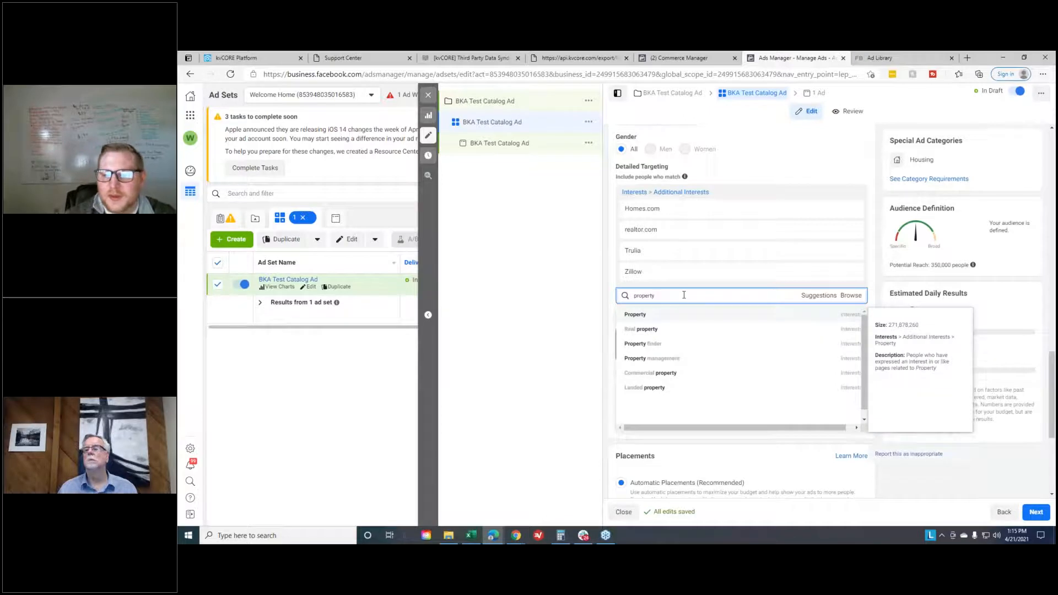
left_click(697, 346)
- Browse the suggested detailed targeting interests, then close the list without adding any
left_click(810, 322)
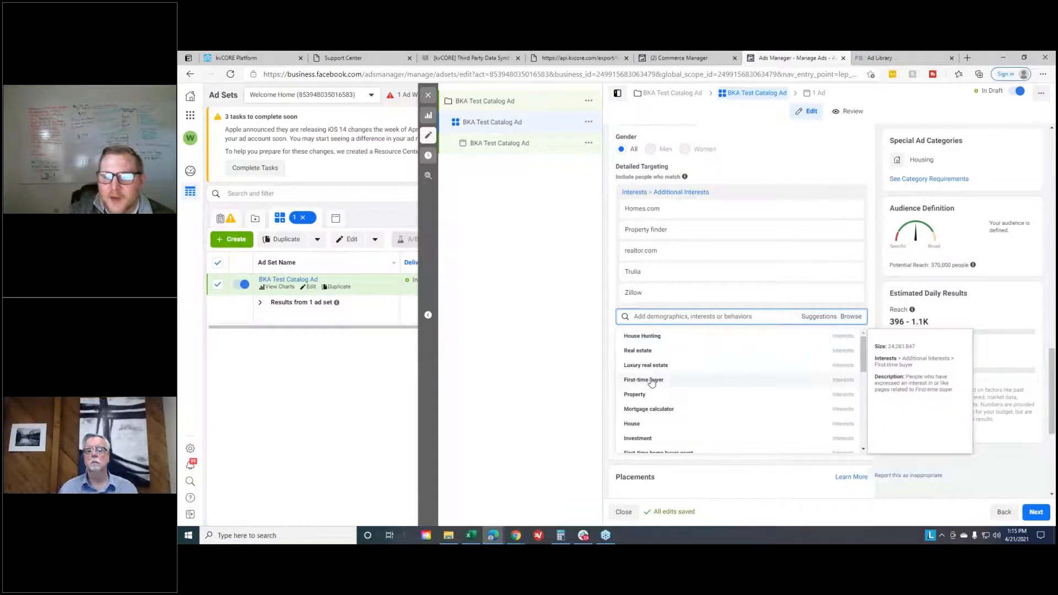
scroll(694, 397, "down", 1)
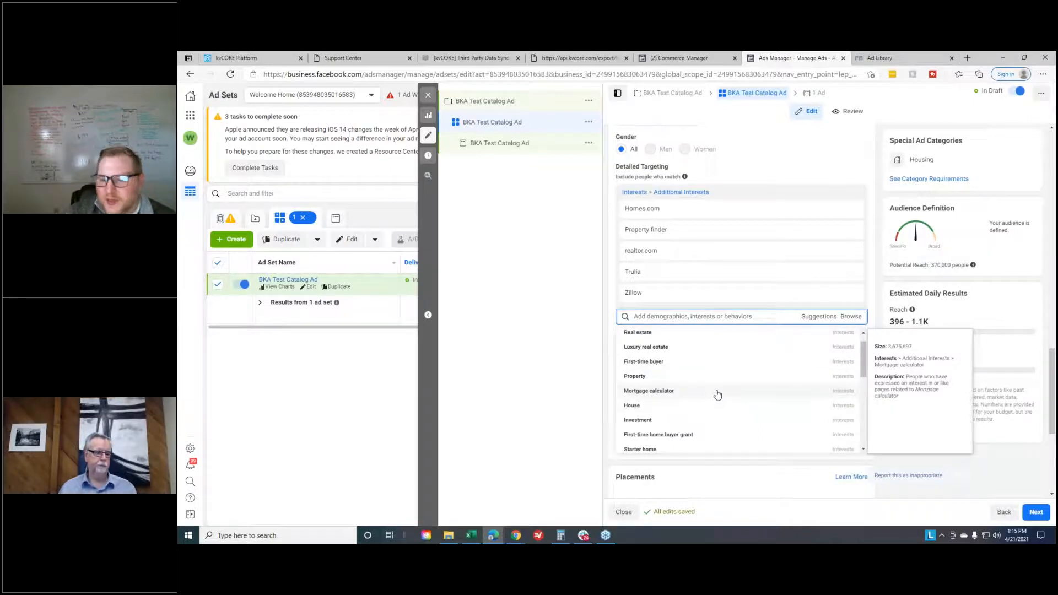
scroll(717, 394, "down", 1)
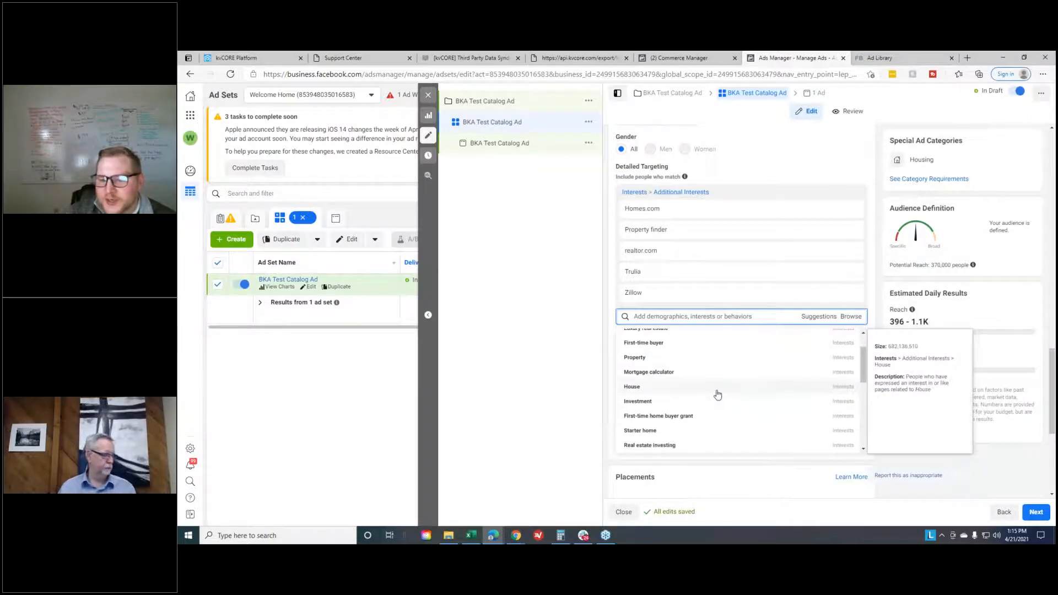
left_click(553, 374)
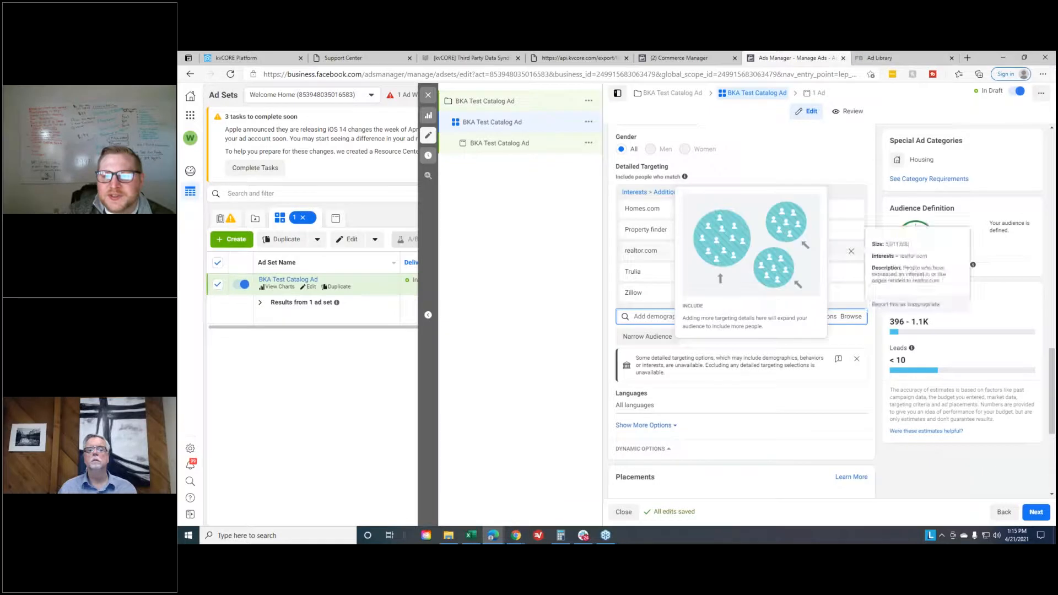
- Review the ad set's automatic and manual placement options and its optimization and delivery settings
scroll(874, 386, "down", 2)
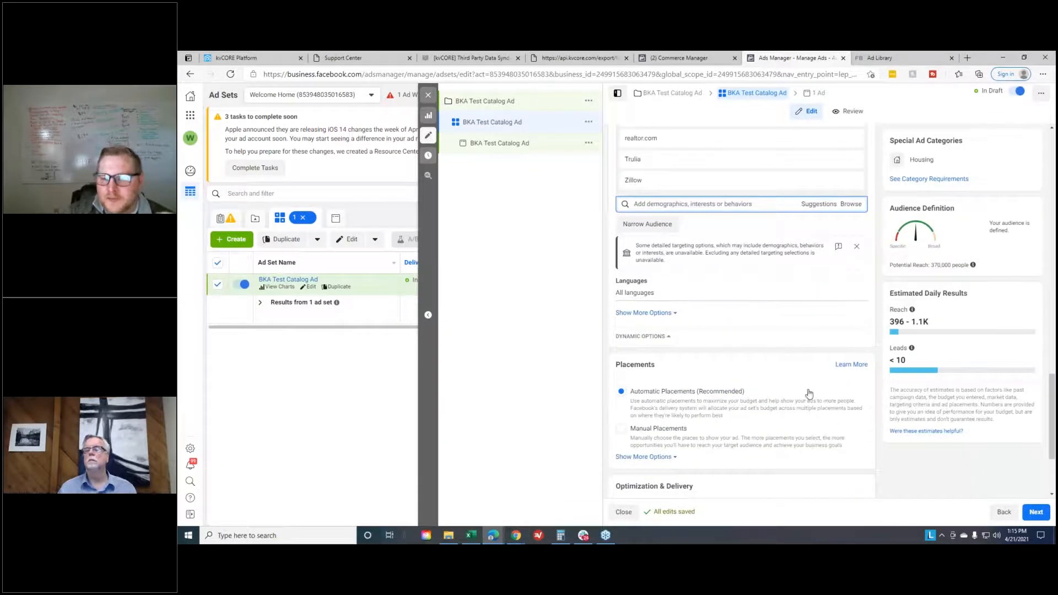
scroll(807, 394, "down", 1)
scroll(770, 338, "down", 1)
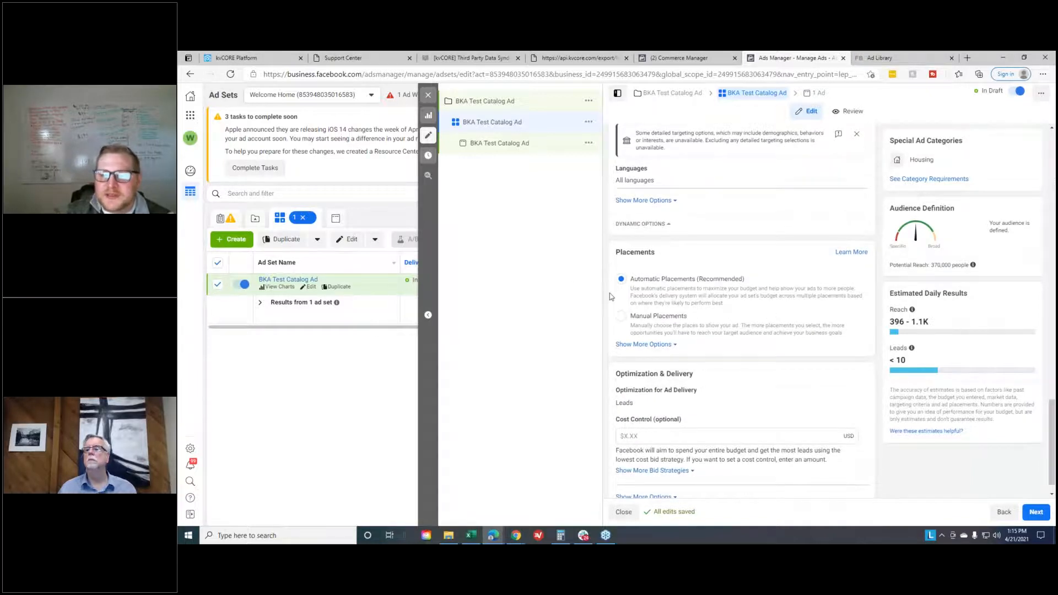
double_click(616, 254)
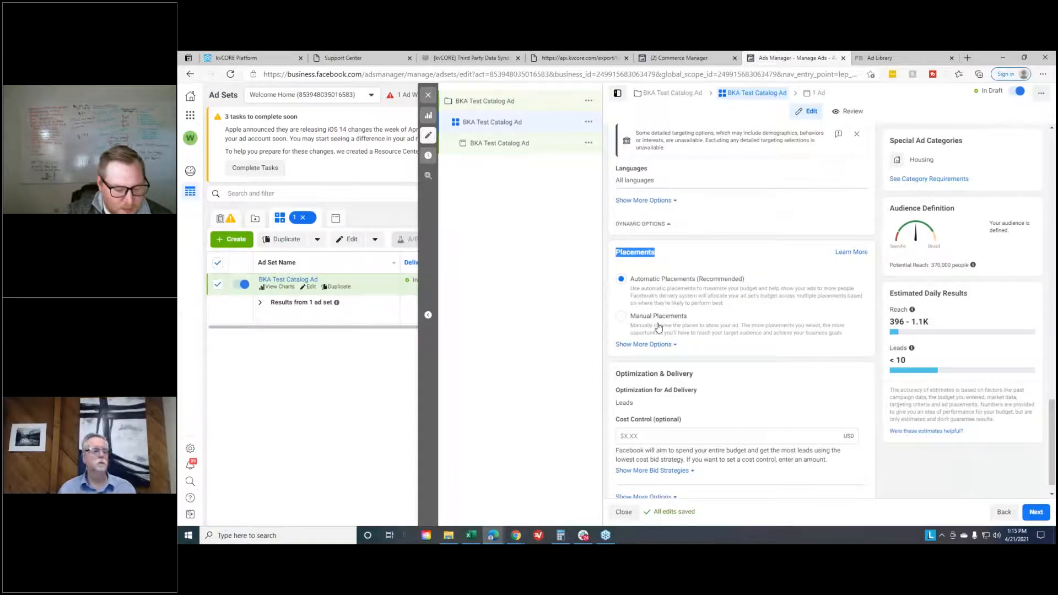
left_click(660, 261)
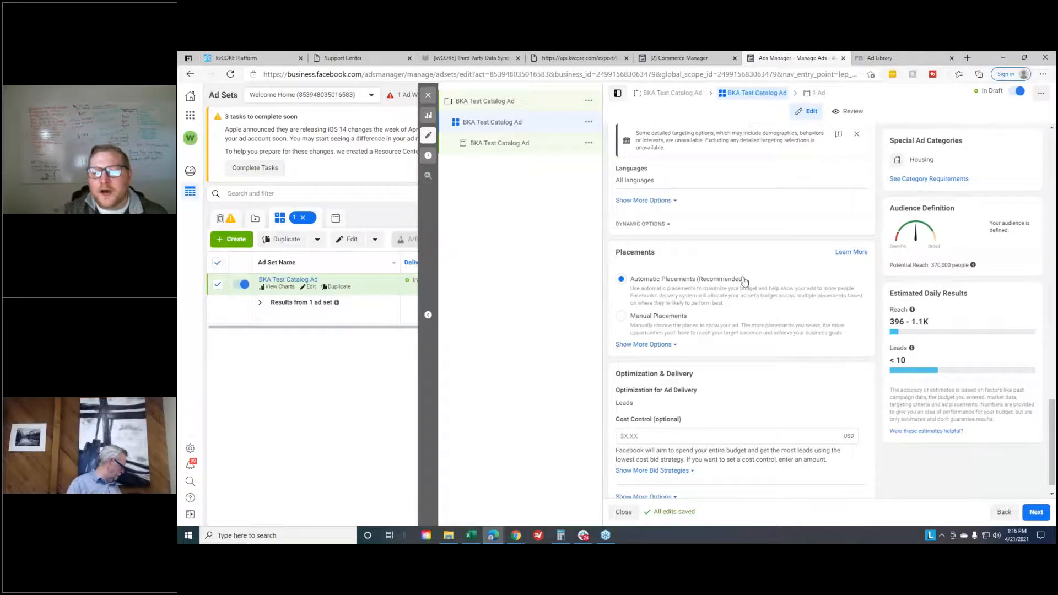
scroll(815, 288, "down", 1)
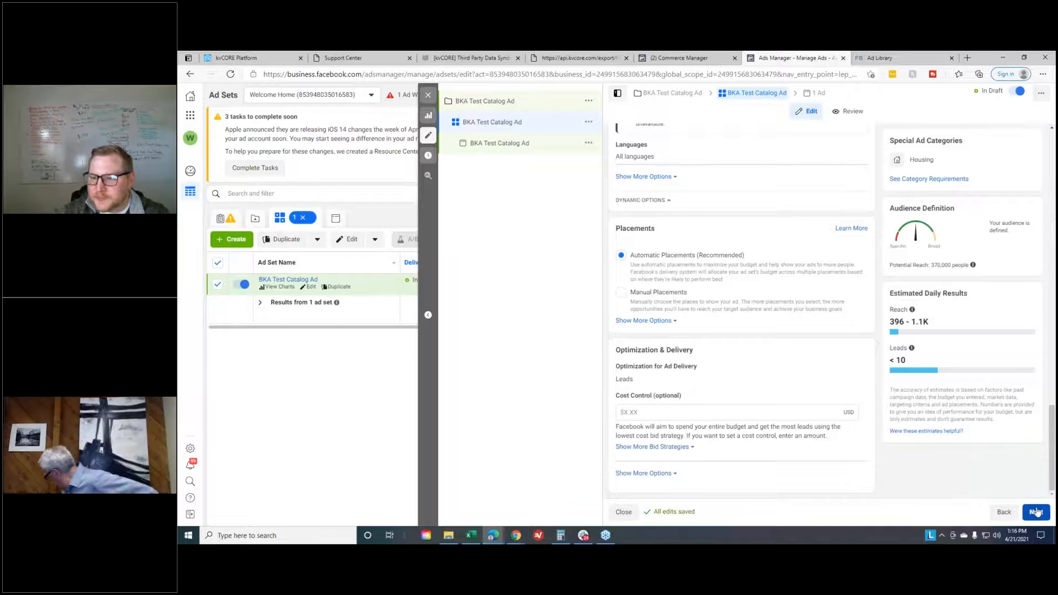
- Examine the estimated daily reach for the ad set's audience
scroll(948, 386, "up", 1)
left_click_drag(890, 321, 959, 332)
left_click(958, 332)
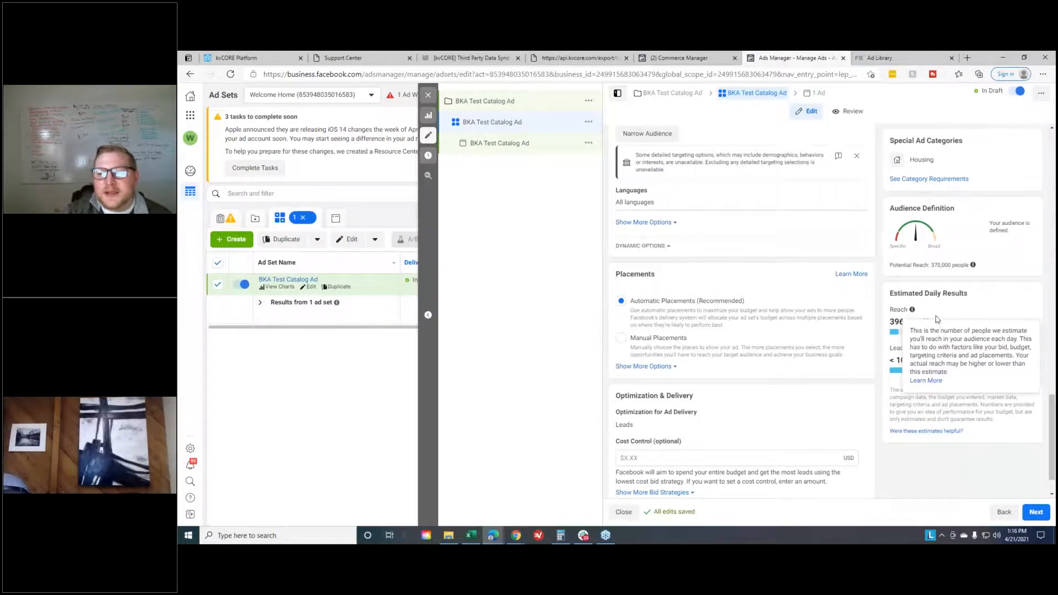
left_click_drag(888, 322, 930, 331)
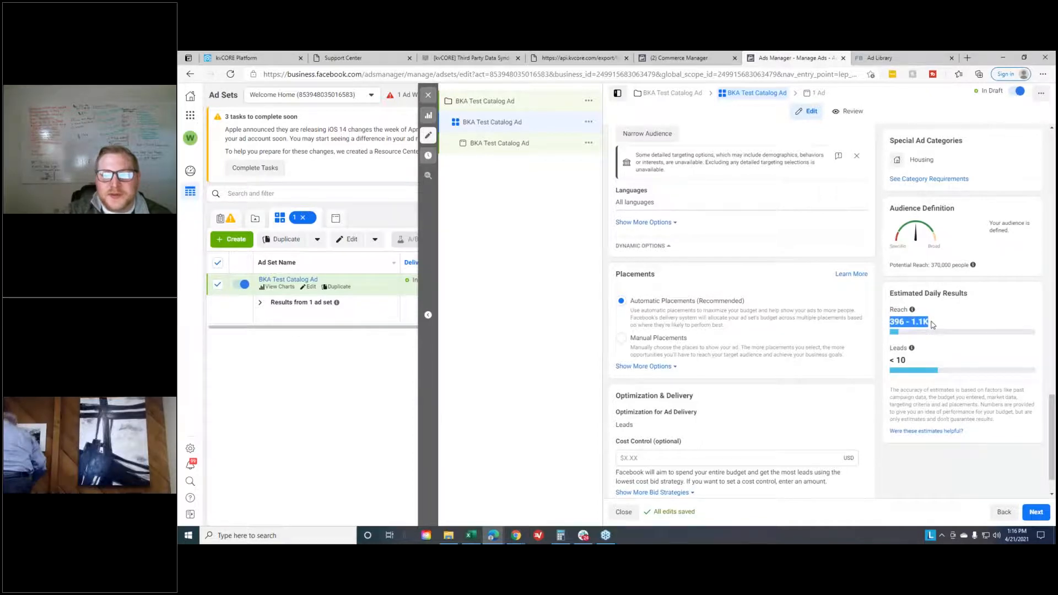
left_click(944, 326)
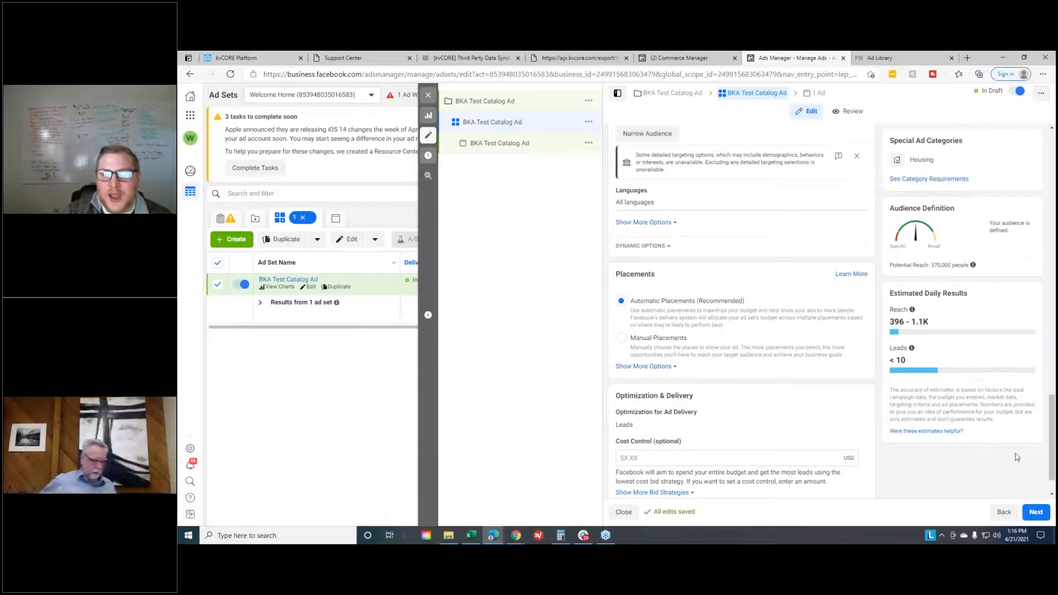
left_click_drag(931, 323, 885, 318)
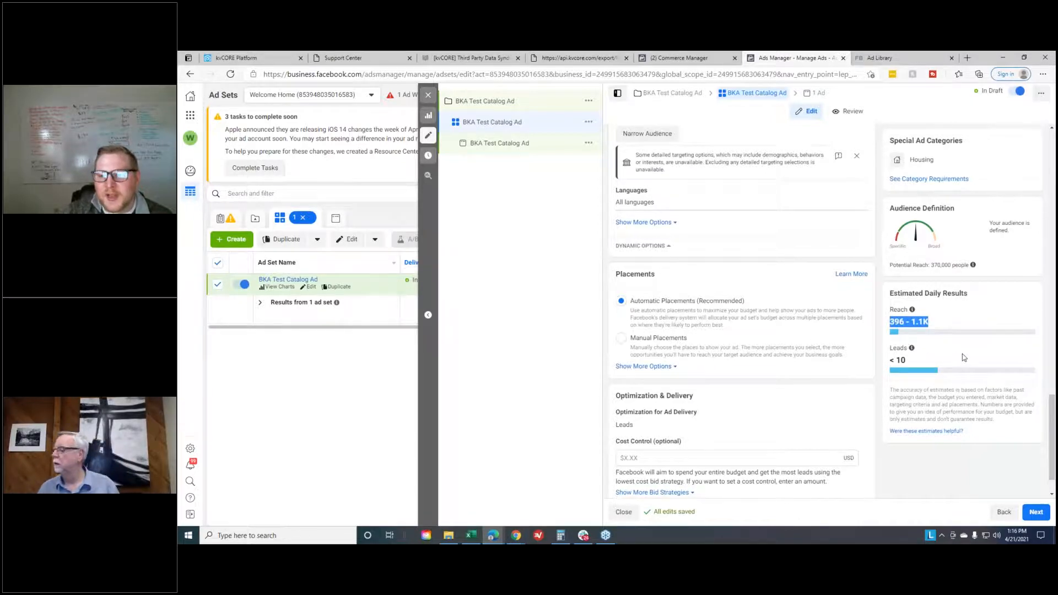
- Continue to the ad settings and check the Instagram account choices, keeping Use selected Page
left_click(1035, 512)
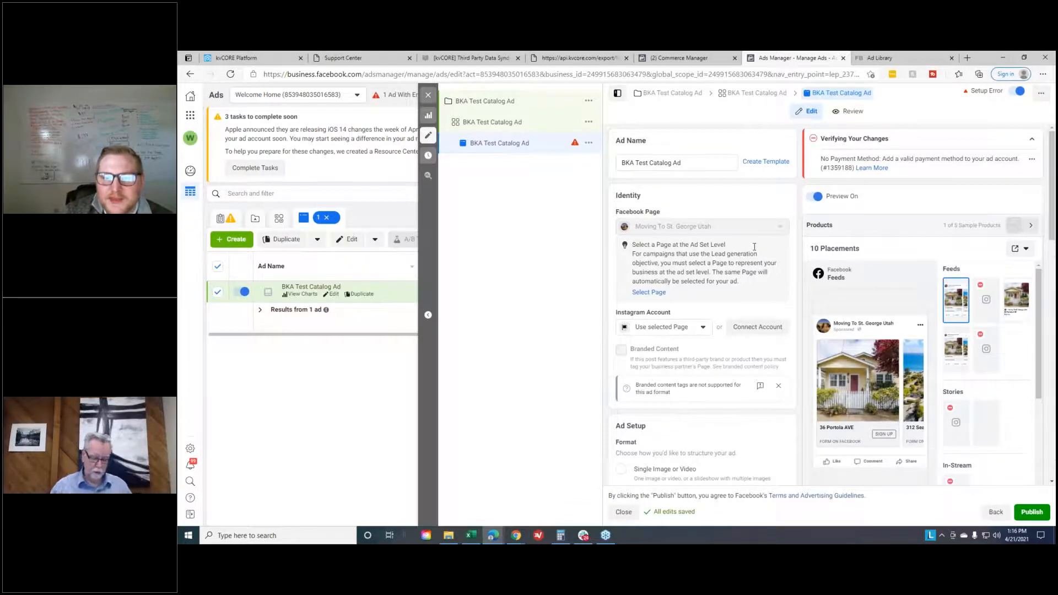
scroll(783, 259, "down", 2)
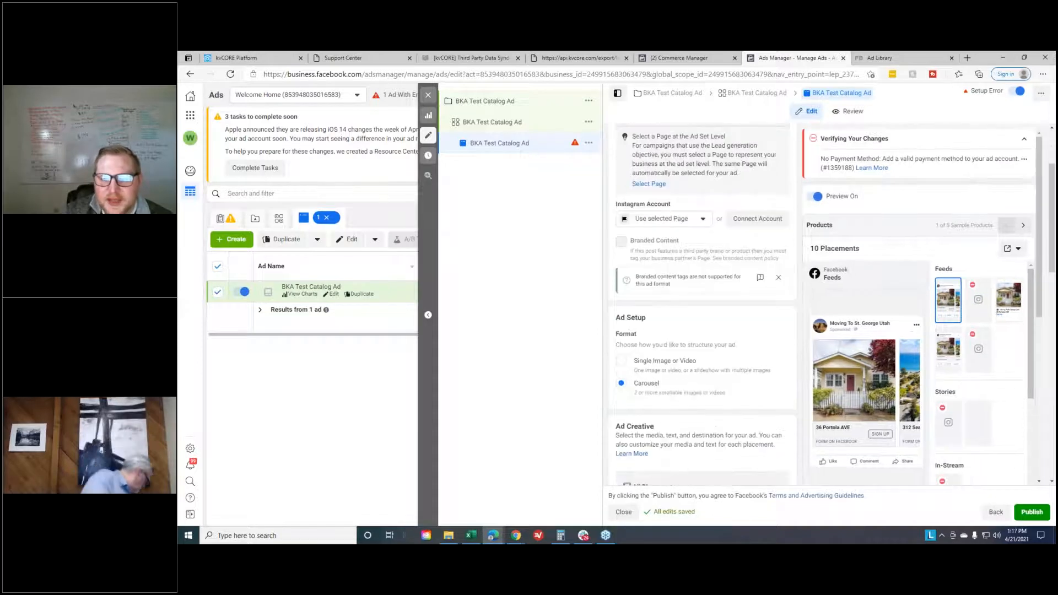
scroll(686, 242, "up", 1)
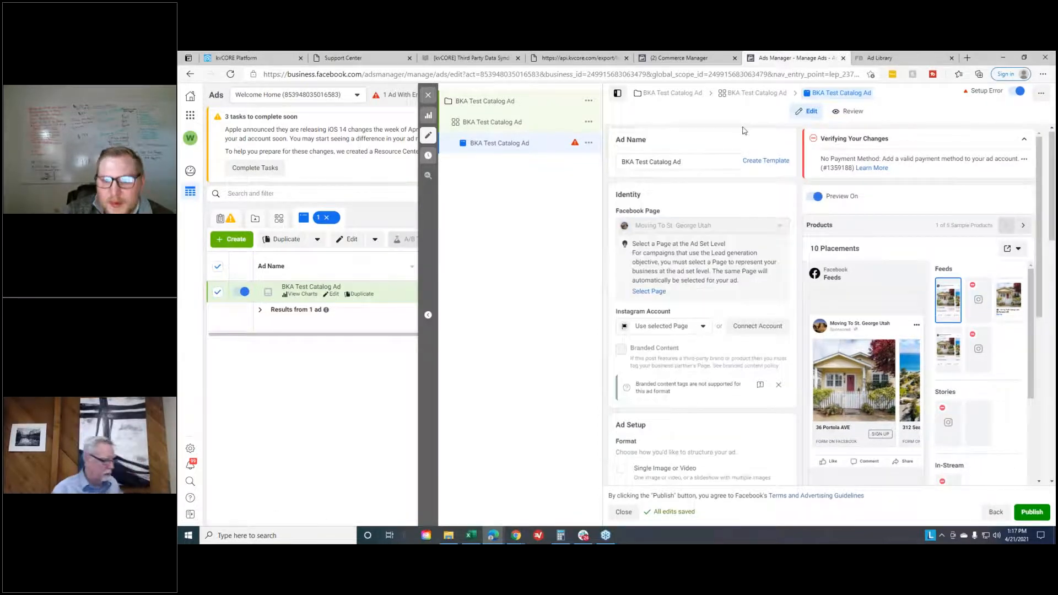
left_click(690, 272)
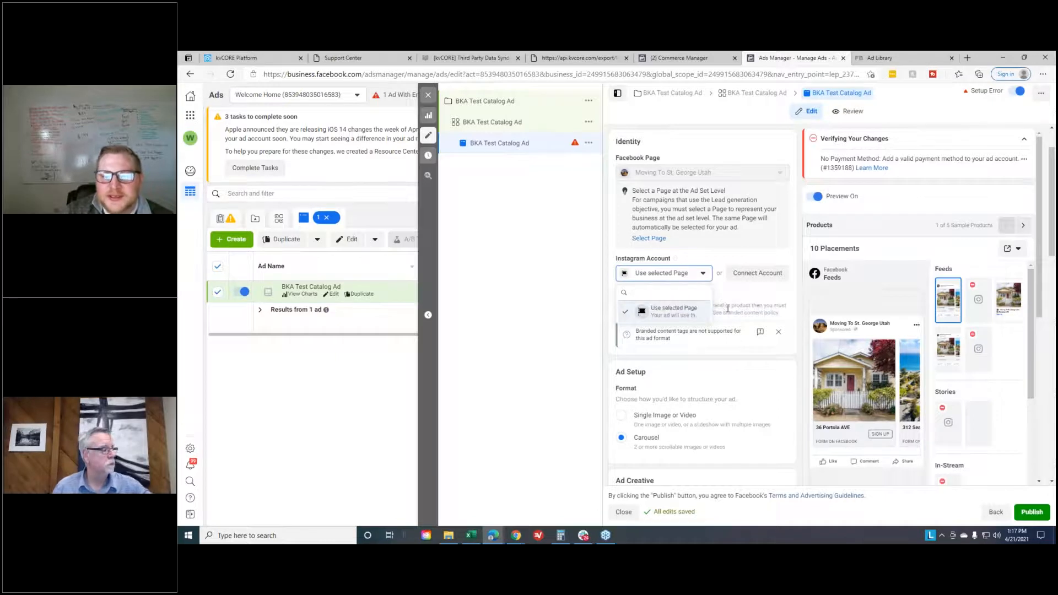
left_click(739, 288)
left_click(700, 275)
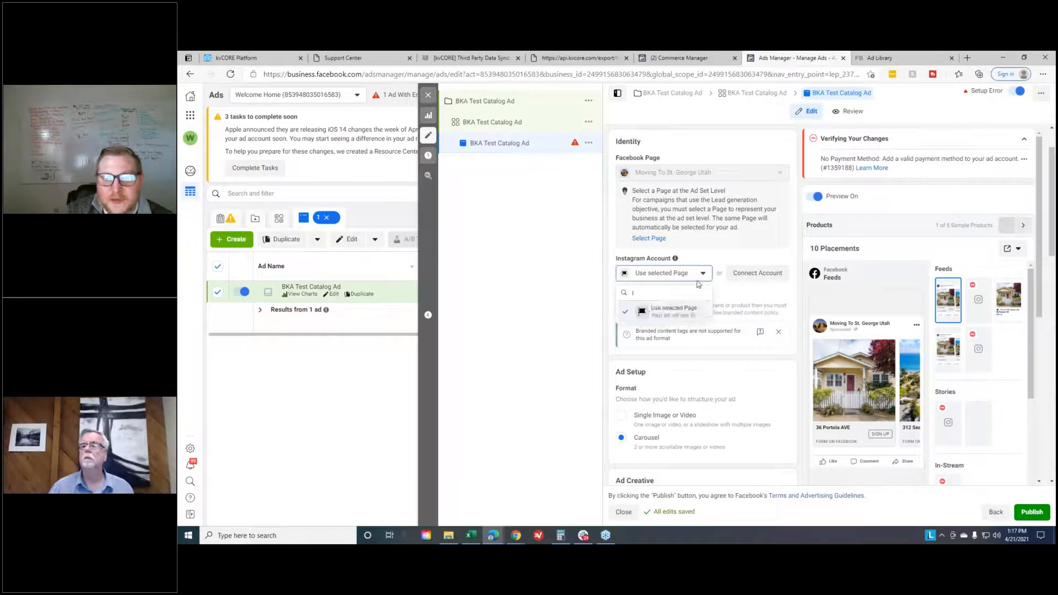
left_click(723, 292)
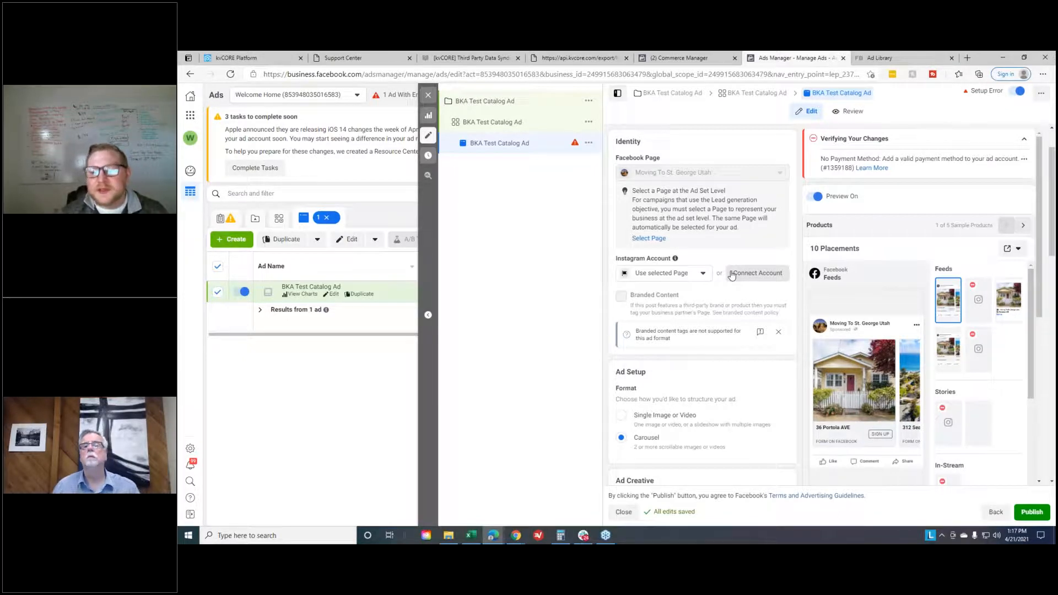
- Remove the default listing name from the catalog card headline and the listing description from the News Feed link description
scroll(852, 261, "down", 1)
scroll(639, 247, "down", 3)
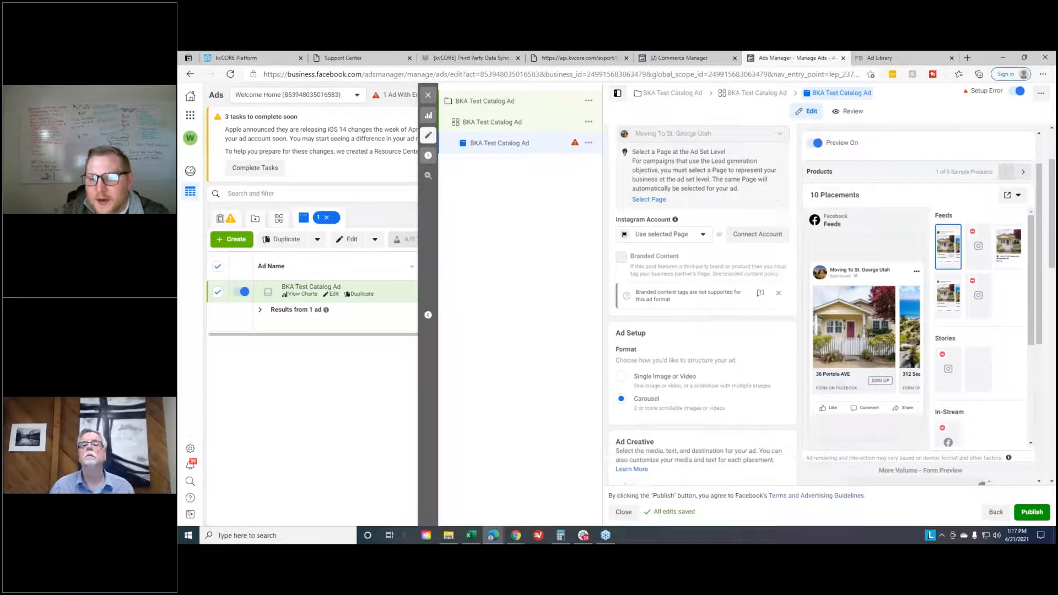
scroll(698, 278, "down", 4)
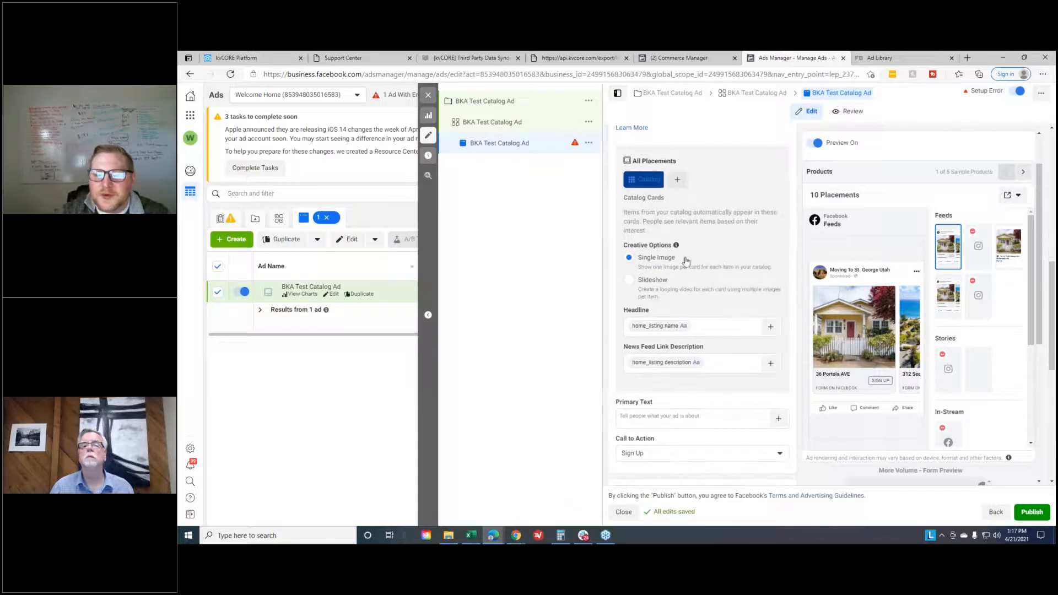
left_click(709, 327)
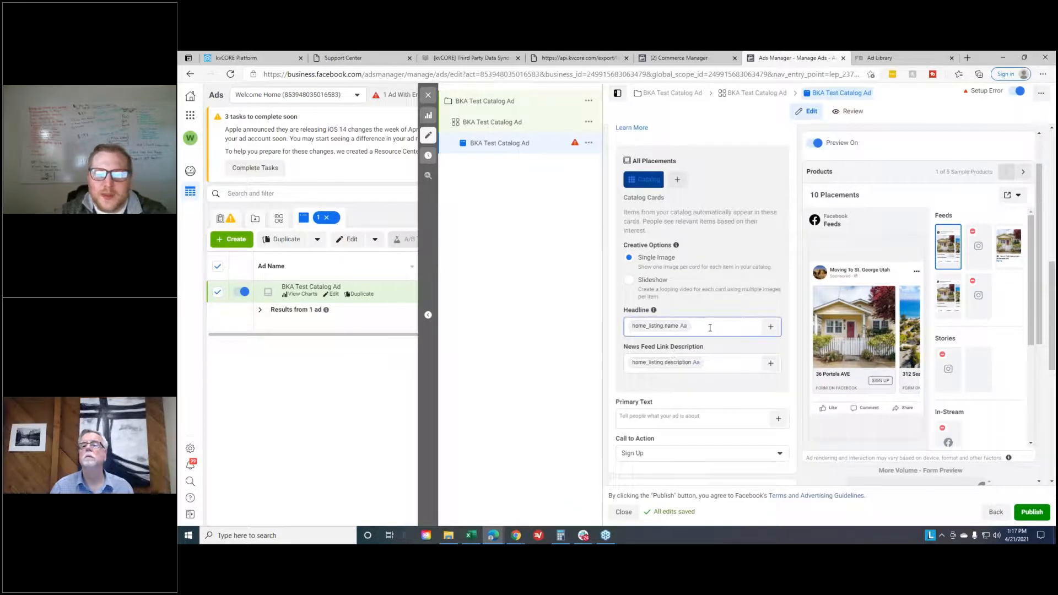
key("BackSpace")
left_click(708, 362)
key("BackSpace")
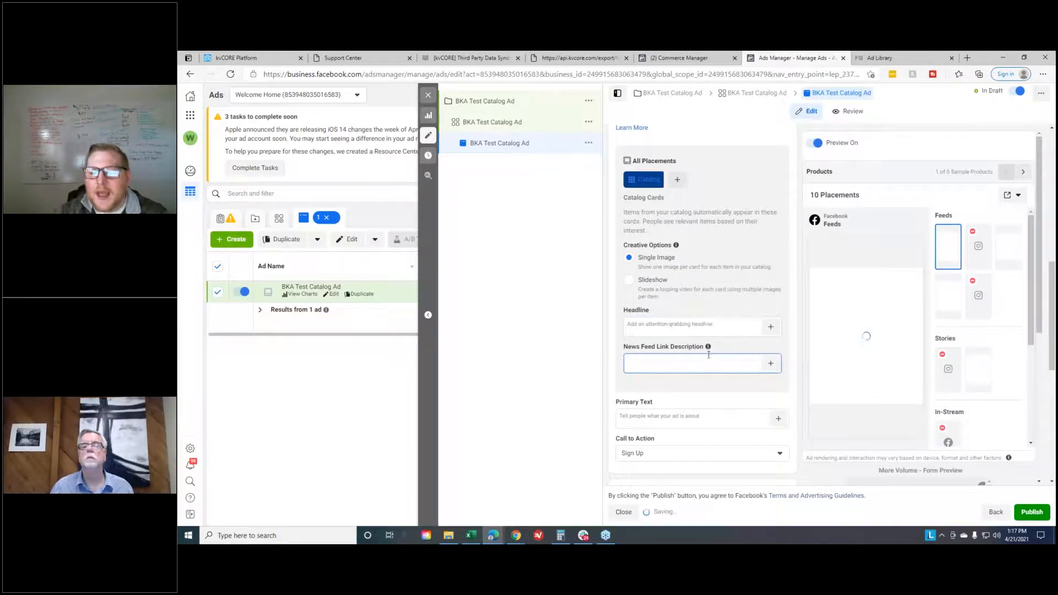
scroll(682, 352, "up", 2)
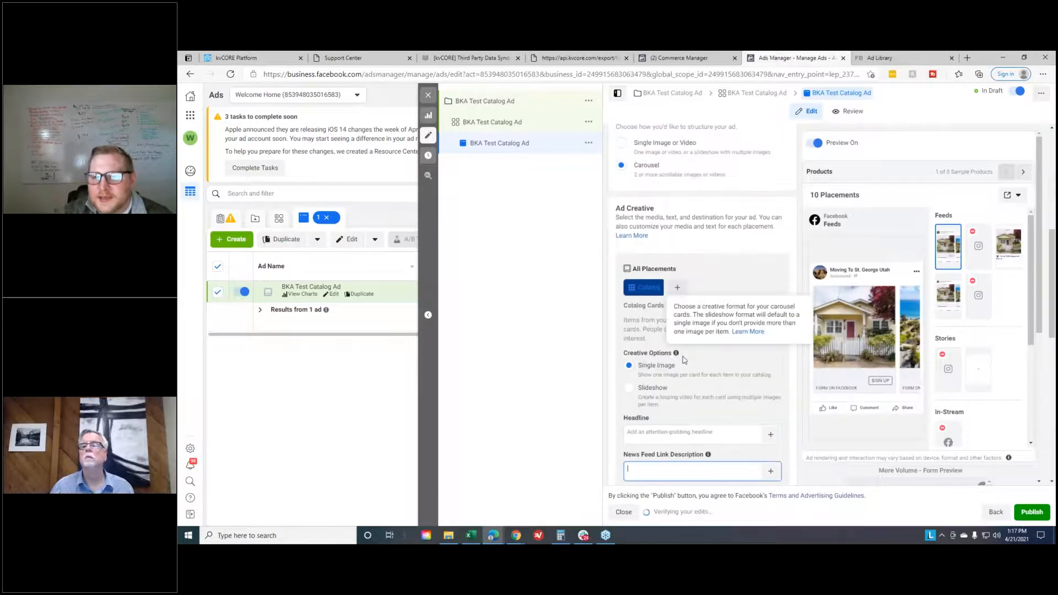
scroll(682, 359, "down", 1)
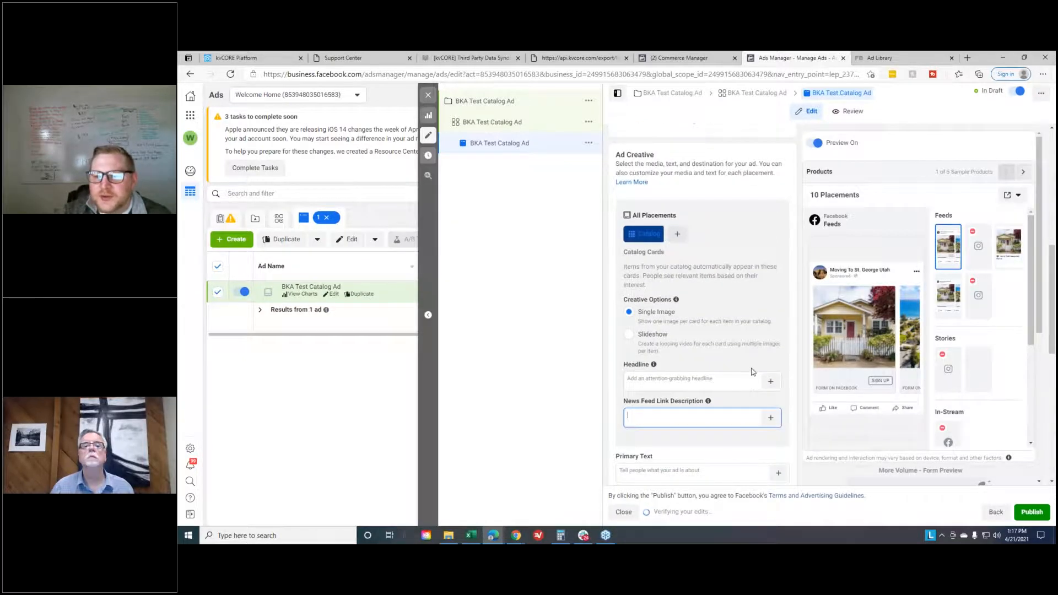
left_click(728, 379)
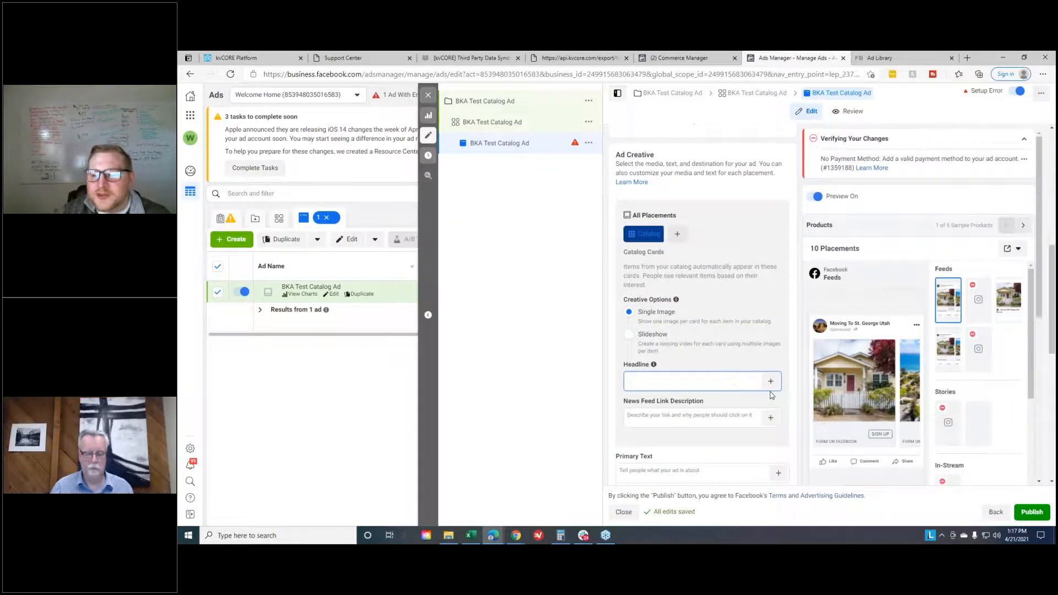
left_click(771, 381)
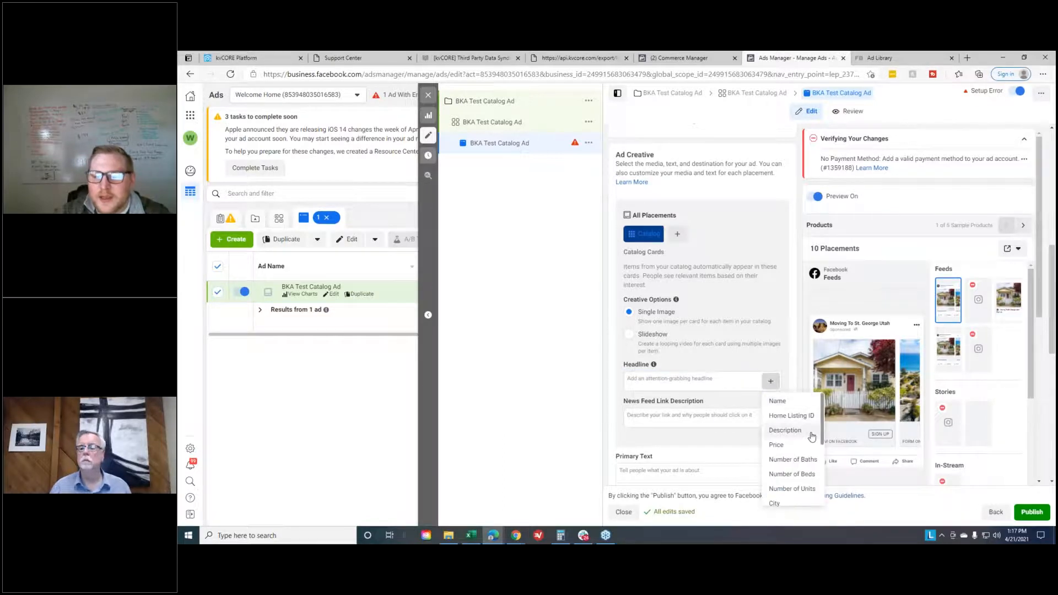
scroll(801, 436, "down", 1)
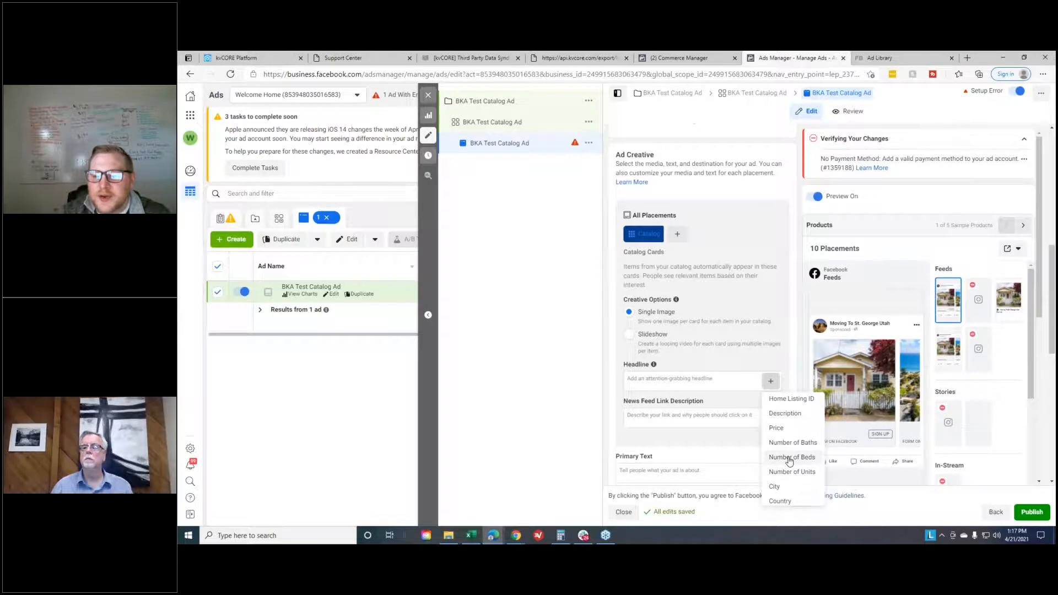
left_click(764, 387)
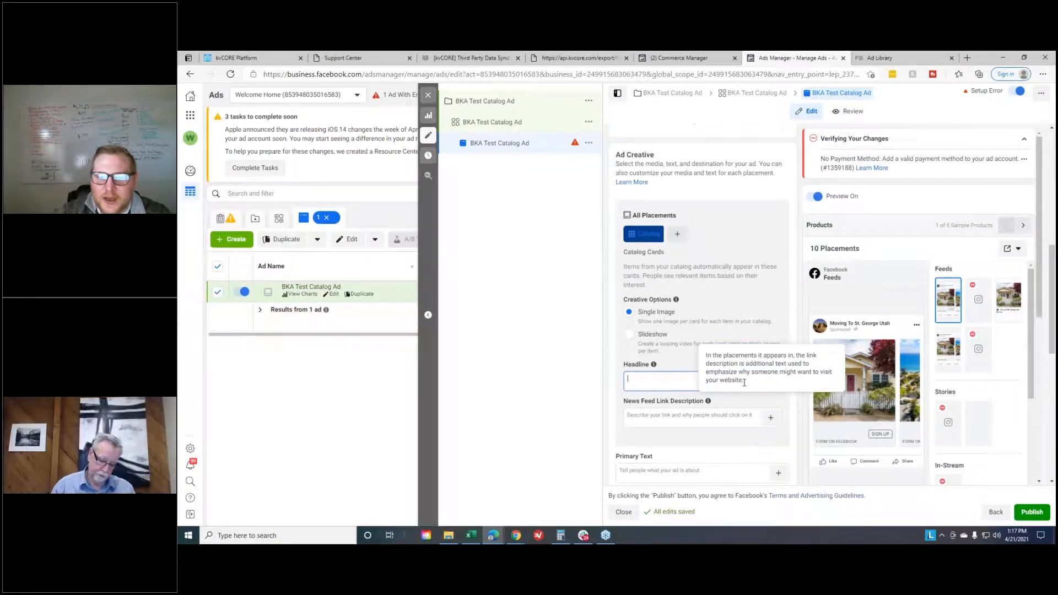
- Insert the Number of Beds catalog field in the headline, followed by the text "BD |"
left_click(771, 381)
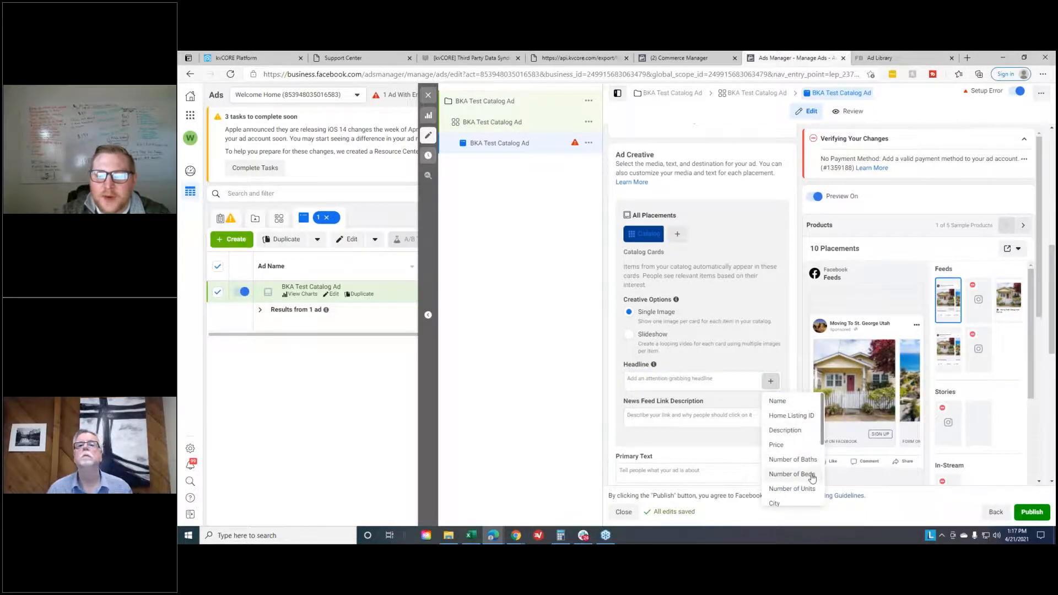
left_click(792, 474)
left_click(719, 378)
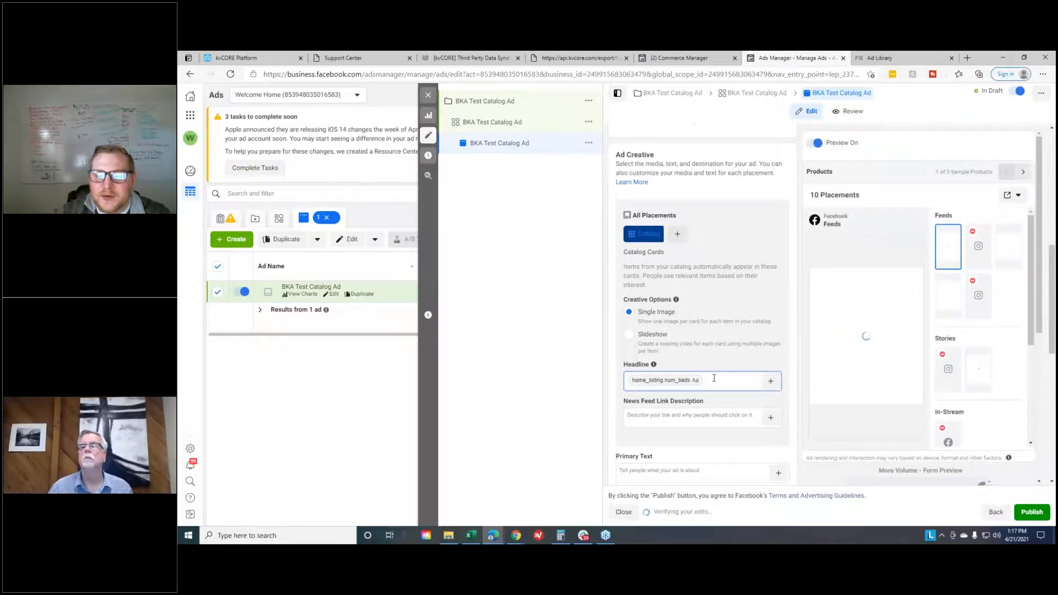
type("BF")
key("BackSpace")
type("D,")
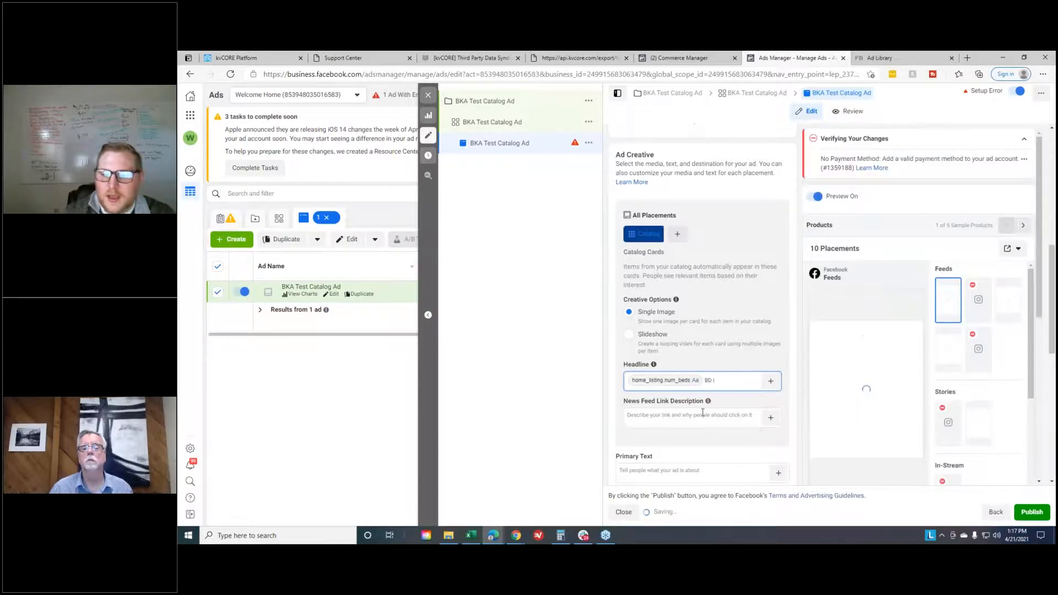
- Append the Number of Baths catalog field to the headline, followed by the text "BA |"
left_click(776, 383)
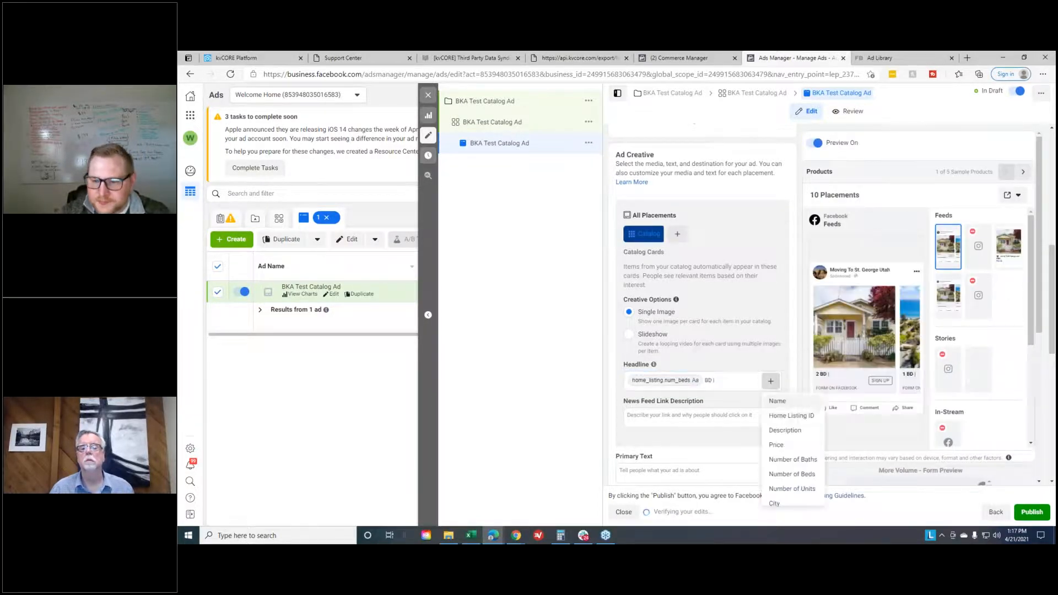
left_click(796, 460)
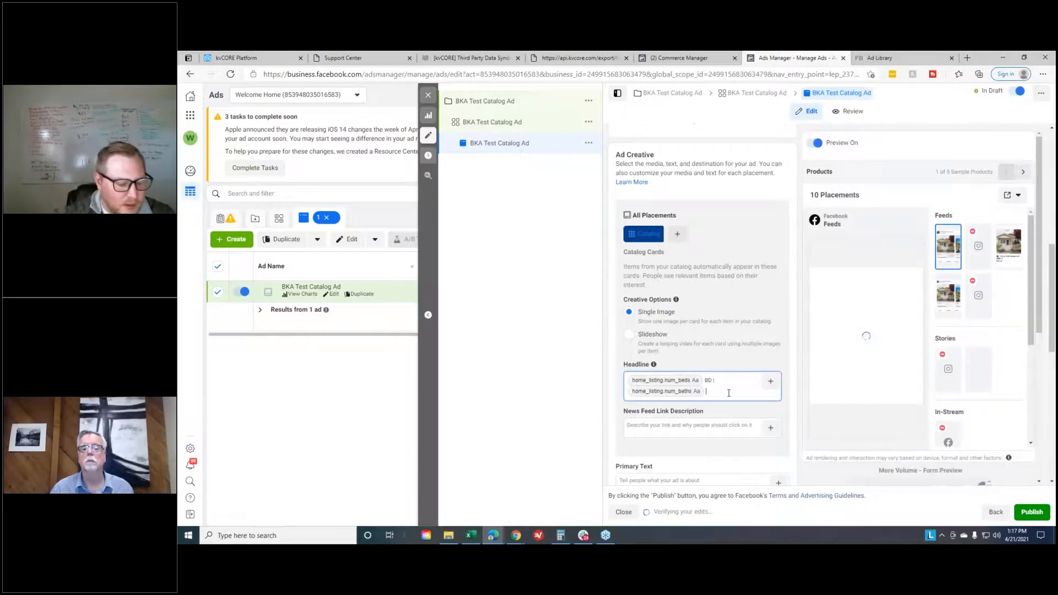
type("BA ")
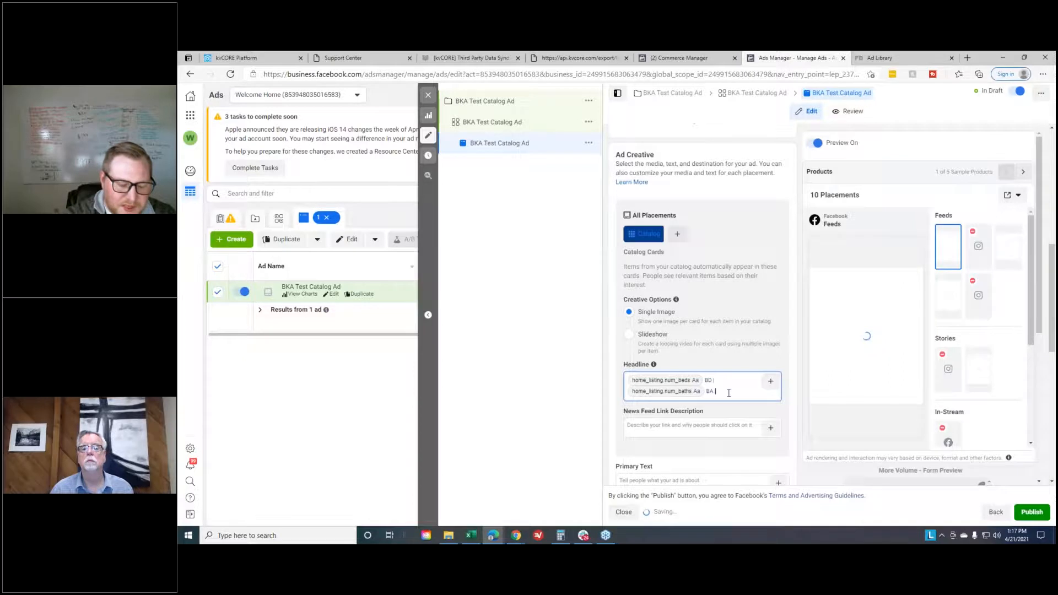
type("|")
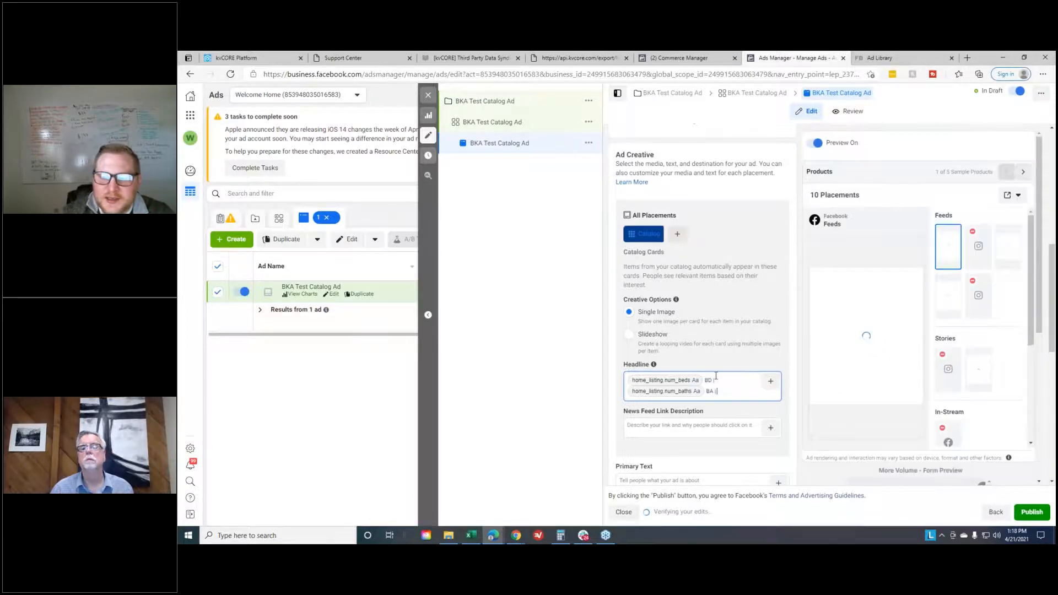
- Append the Price catalog field to the headline and view the second carousel card in the ad preview
left_click(771, 381)
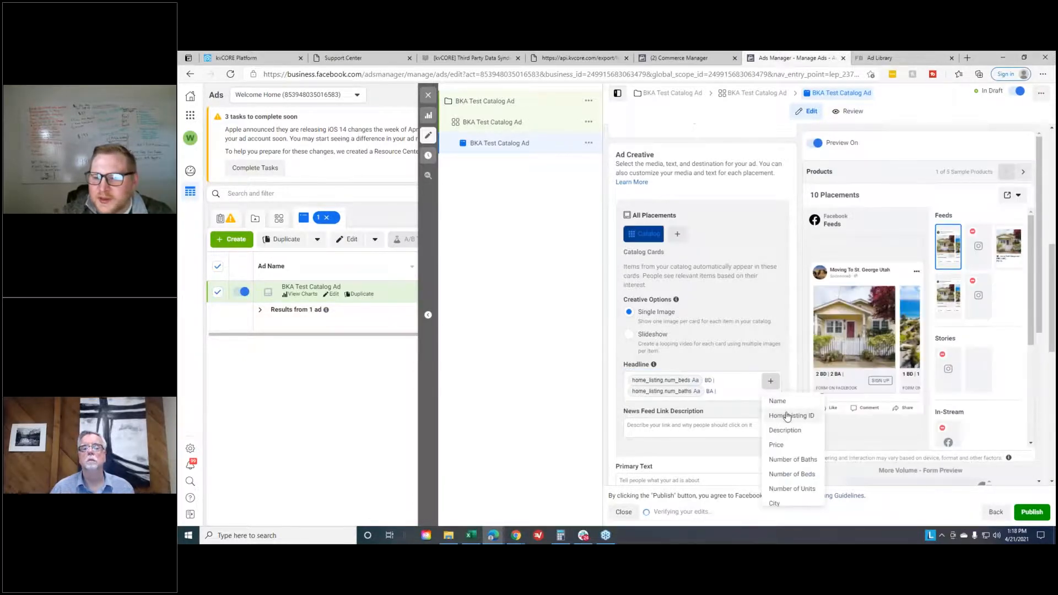
left_click(776, 444)
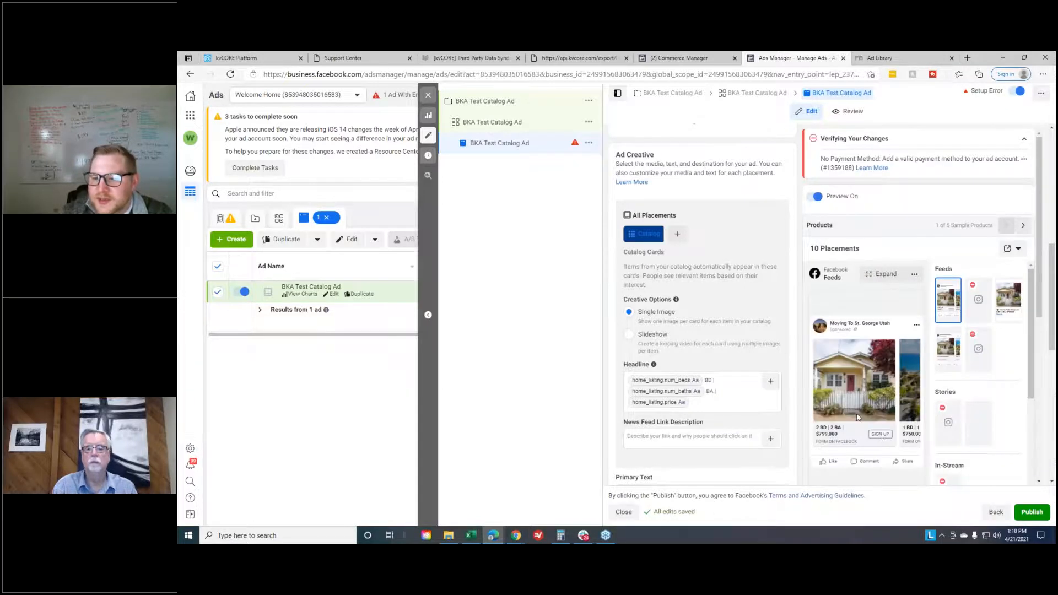
left_click(917, 382)
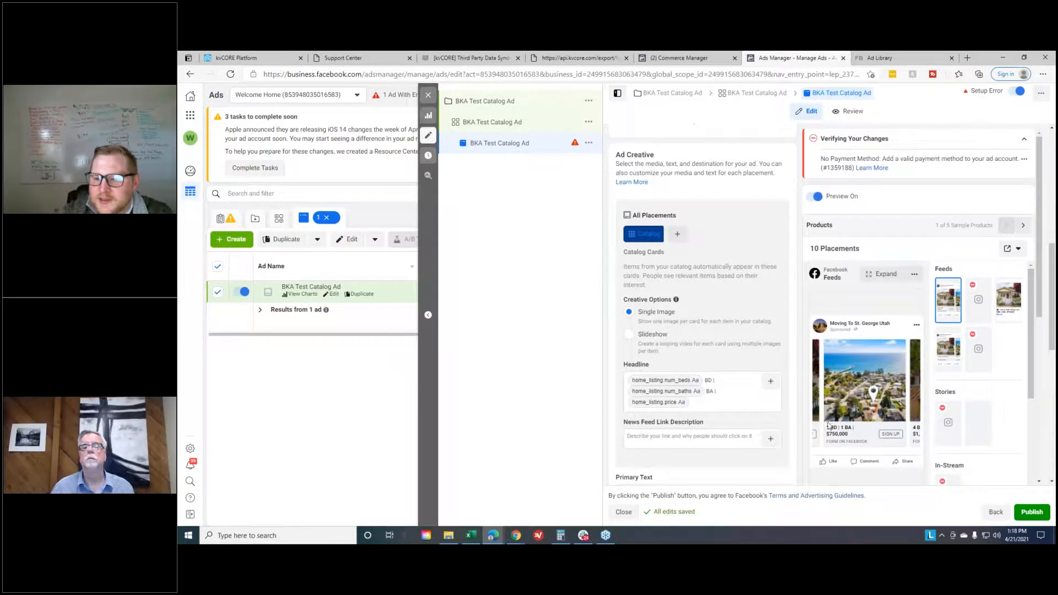
- View the next carousel cards in the ad preview and insert the Street Address catalog field as the News Feed link description
left_click(918, 384)
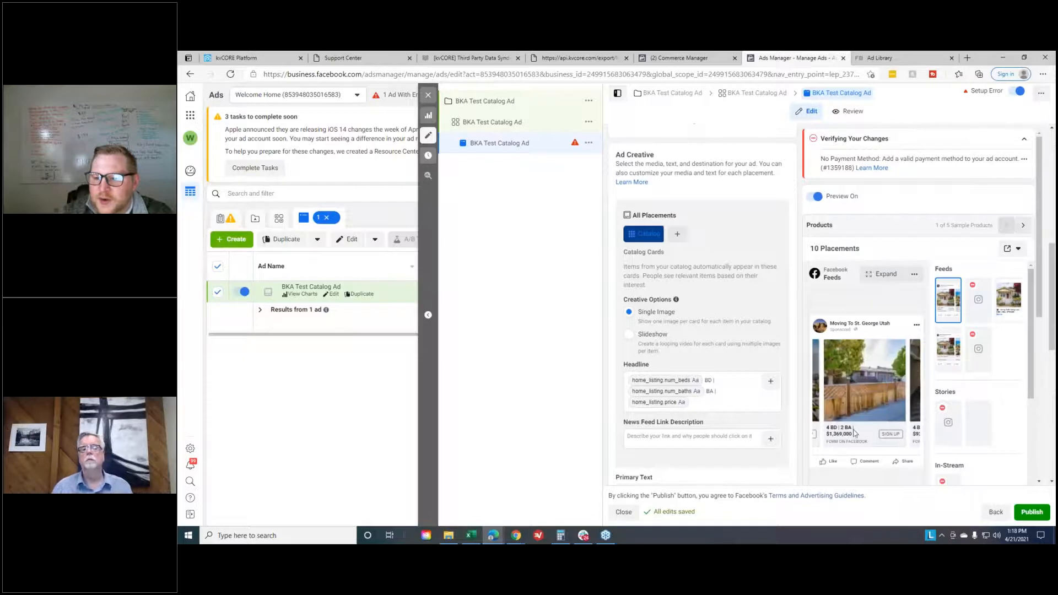
left_click(917, 382)
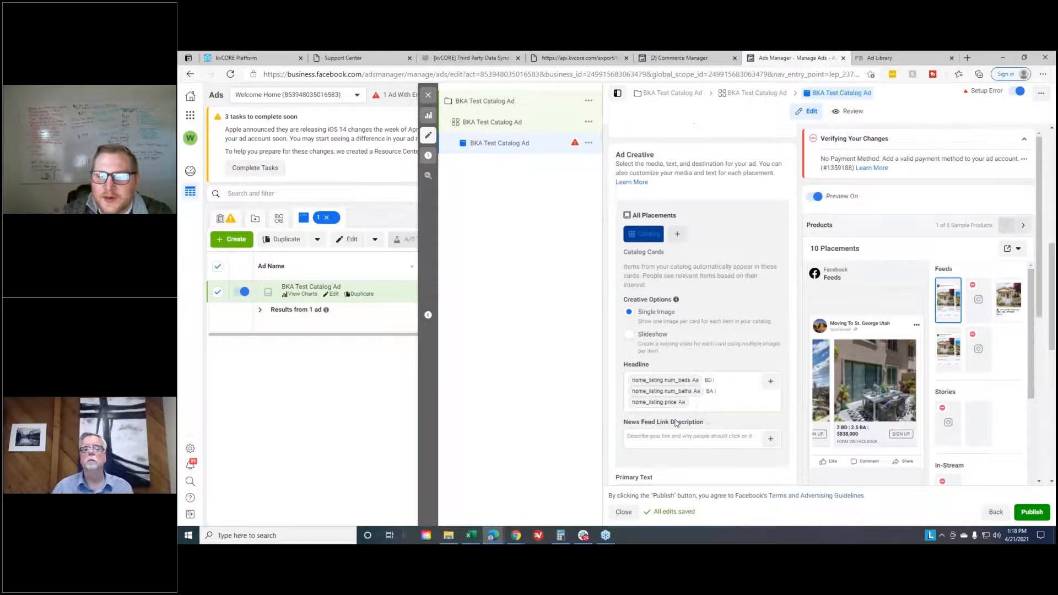
left_click(770, 438)
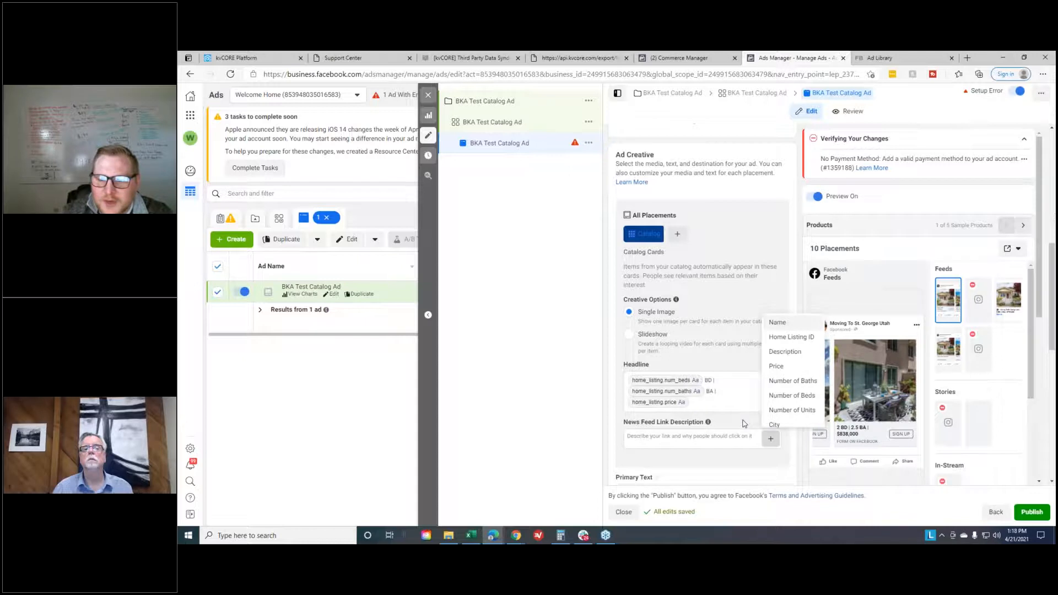
scroll(791, 364, "down", 2)
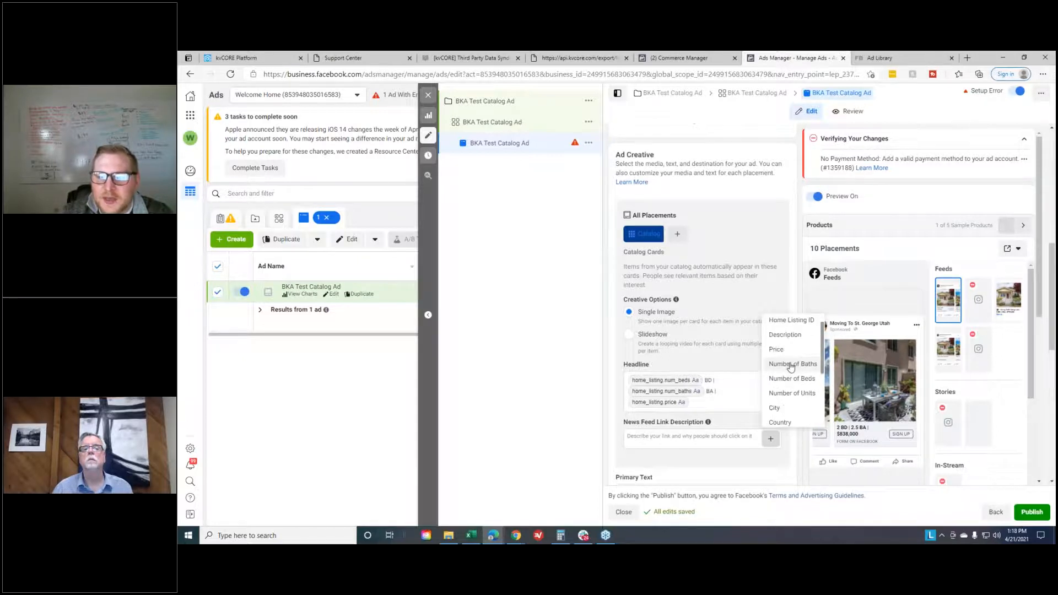
scroll(791, 364, "down", 3)
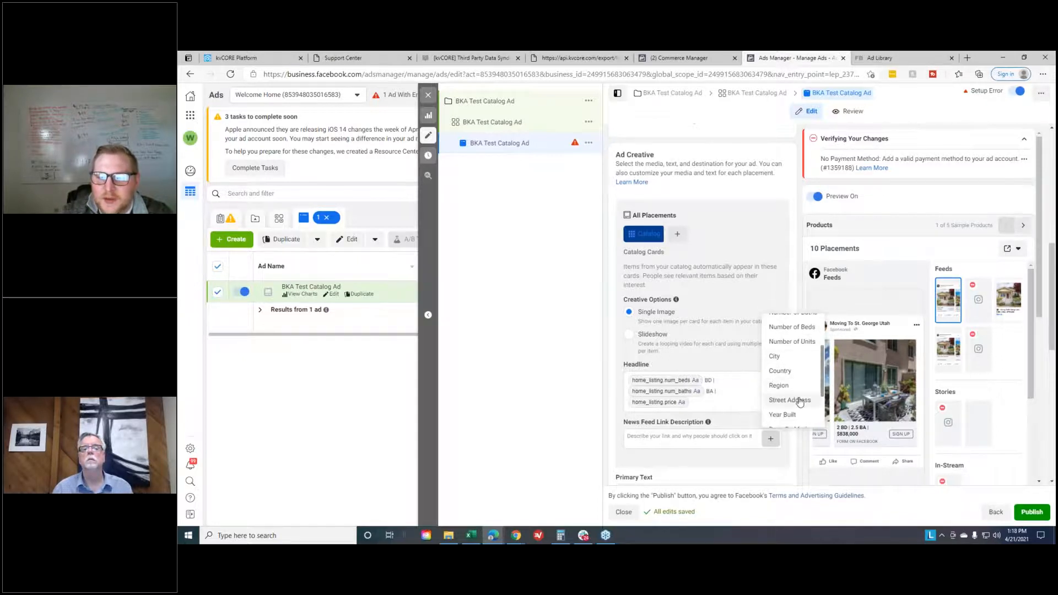
left_click(793, 409)
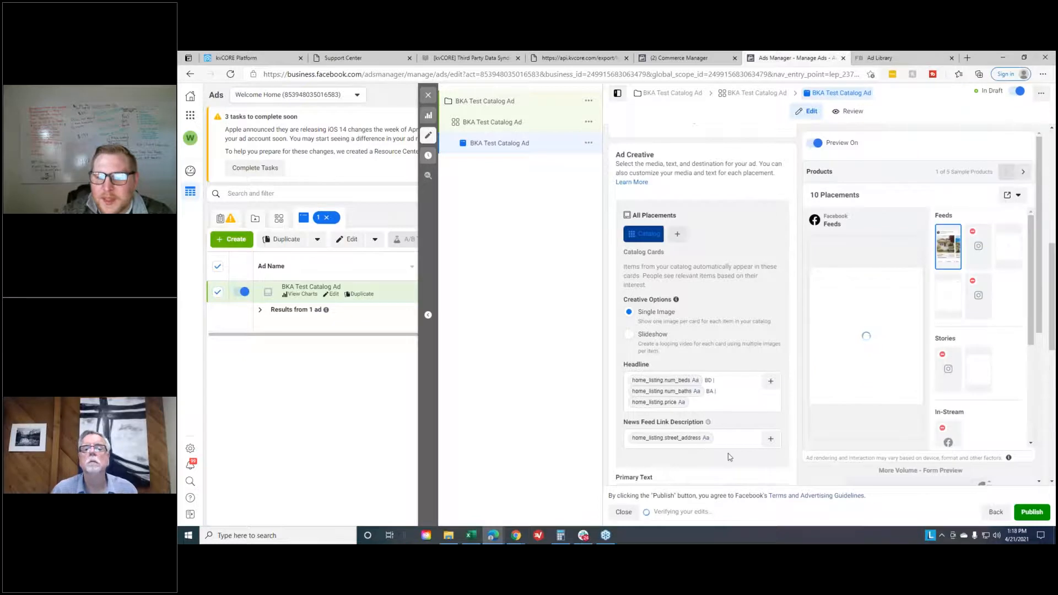
left_click(770, 437)
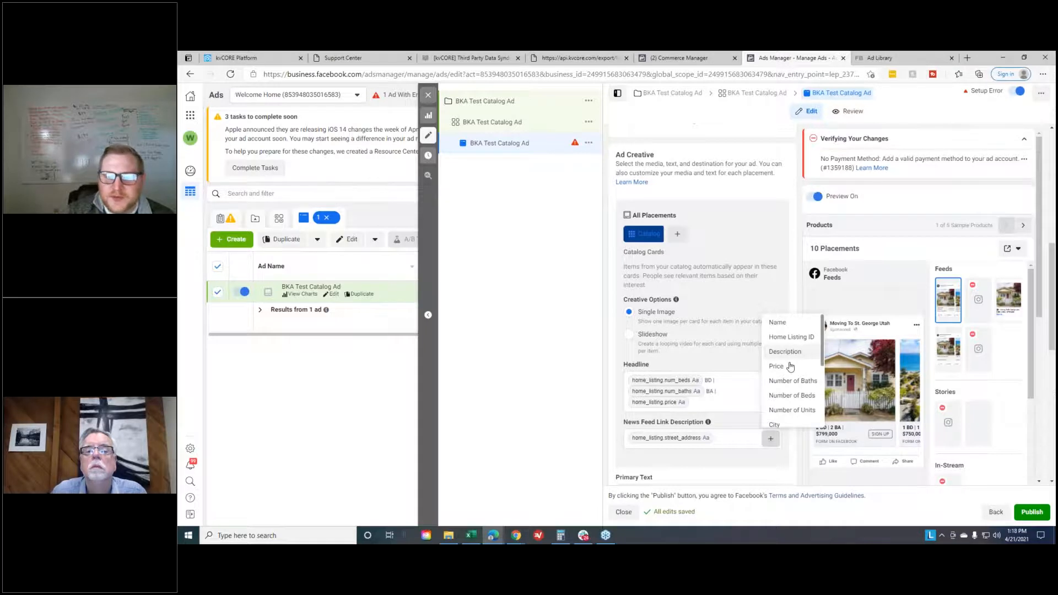
left_click(713, 464)
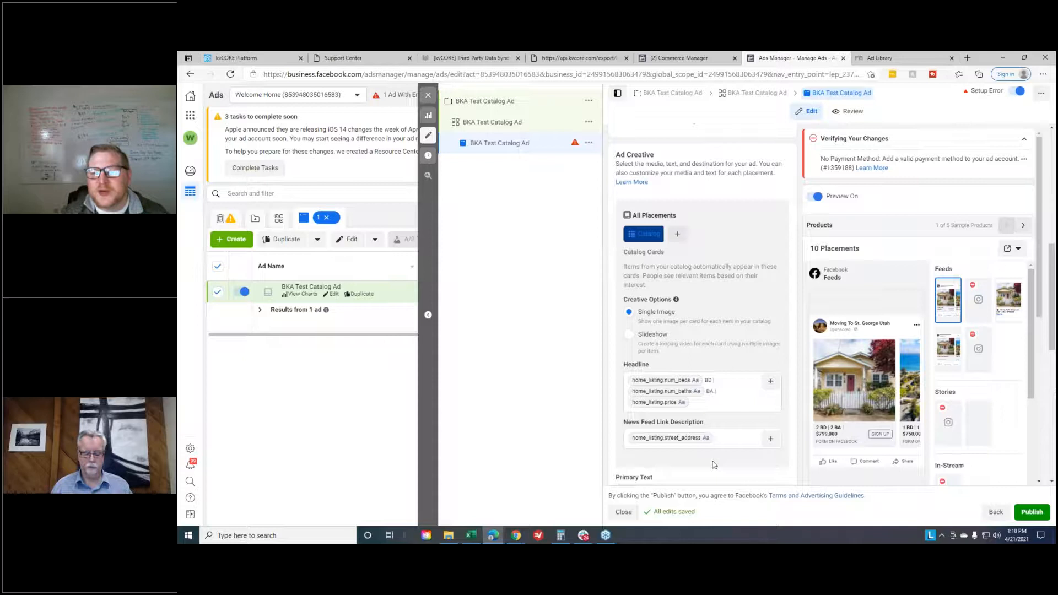
- Set the primary text to "Searching for a new home in San Francisco?" and the call to action to Learn More
scroll(655, 280, "down", 4)
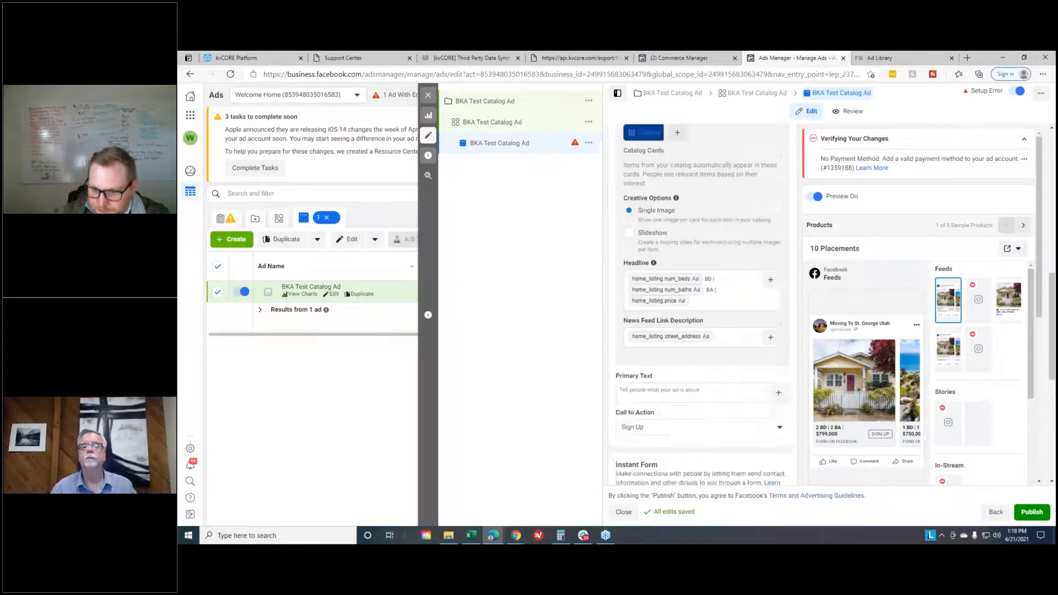
left_click(656, 280)
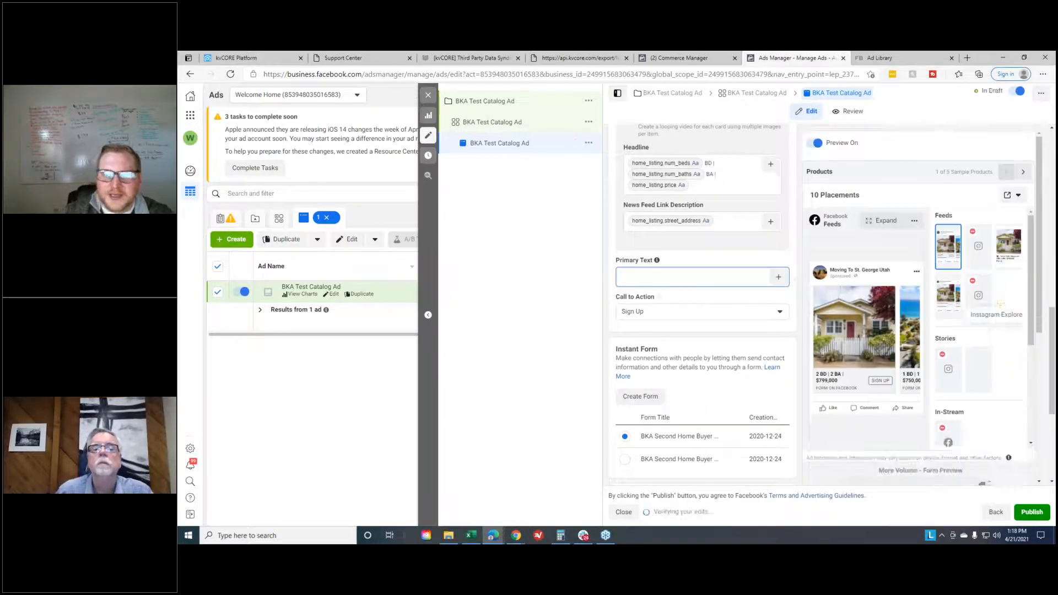
type("Search")
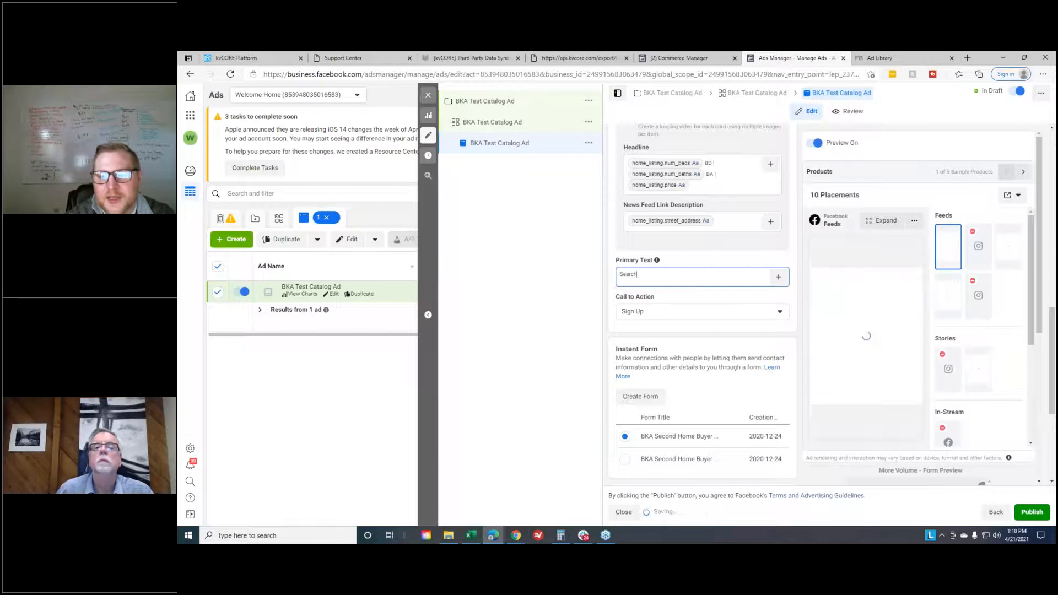
type("ing for a new hom")
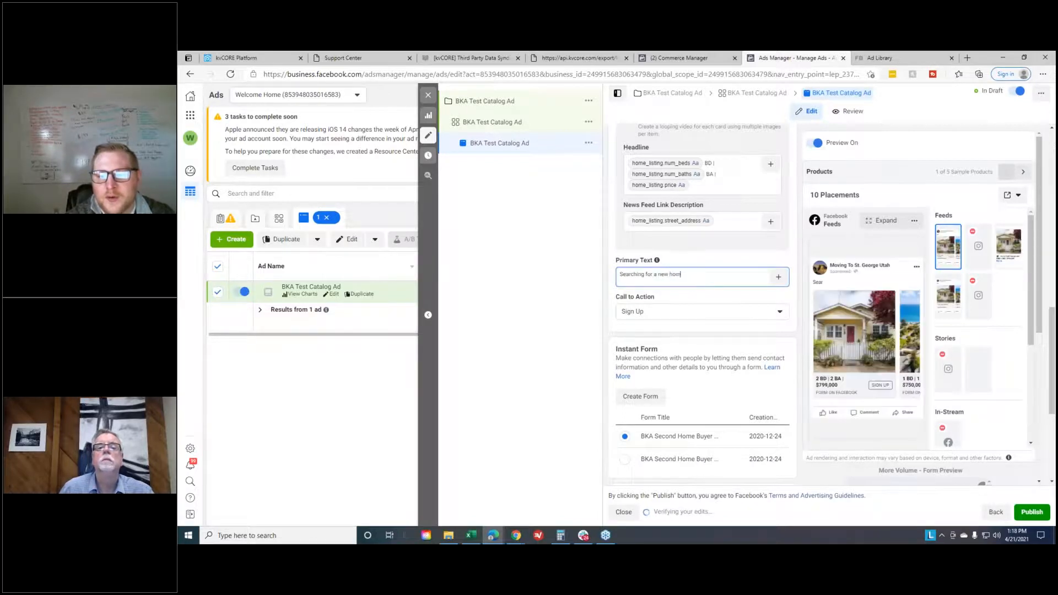
type("e in San Francisco?")
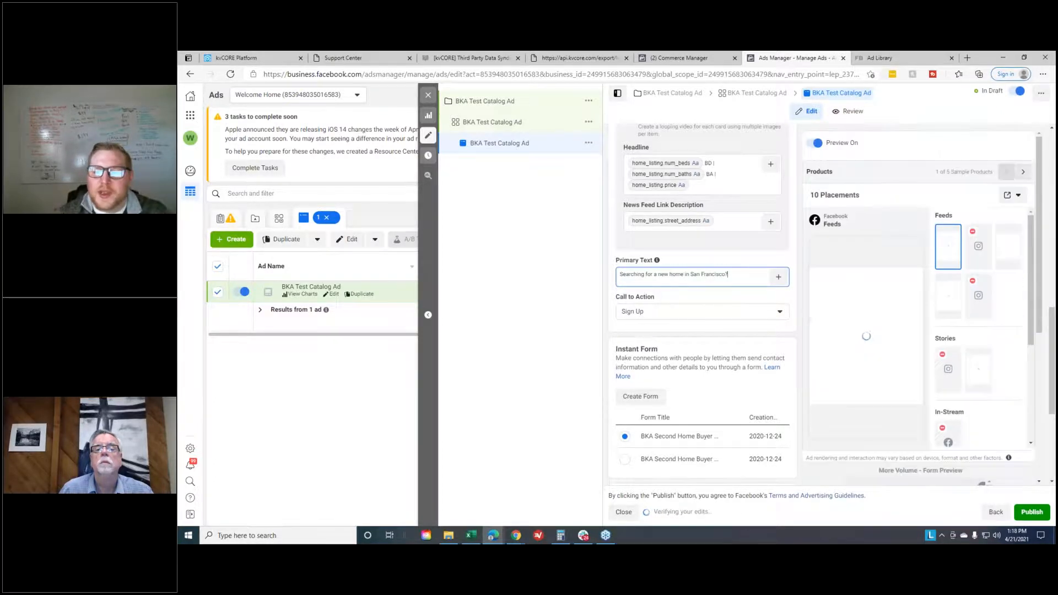
left_click(686, 312)
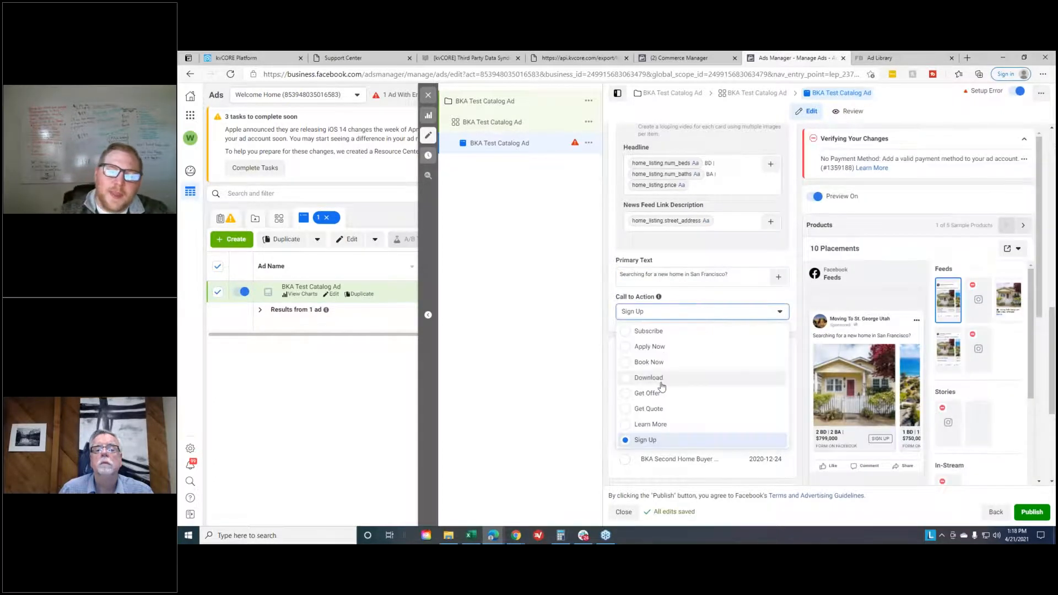
left_click(666, 425)
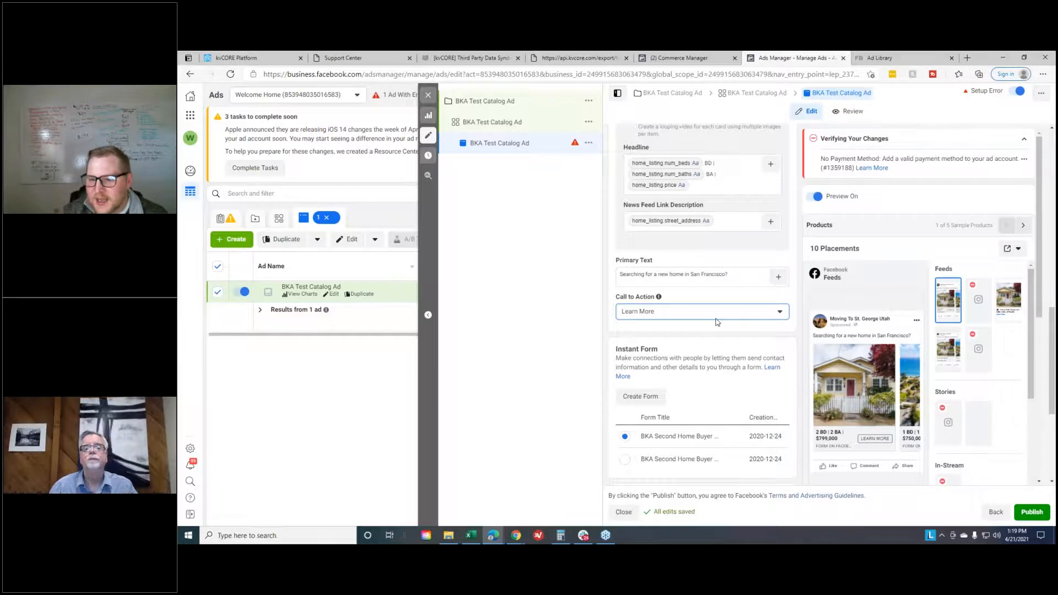
- Duplicate the first BKA Second Home Buyer instant form and look through the copy's form preview
scroll(675, 346, "down", 2)
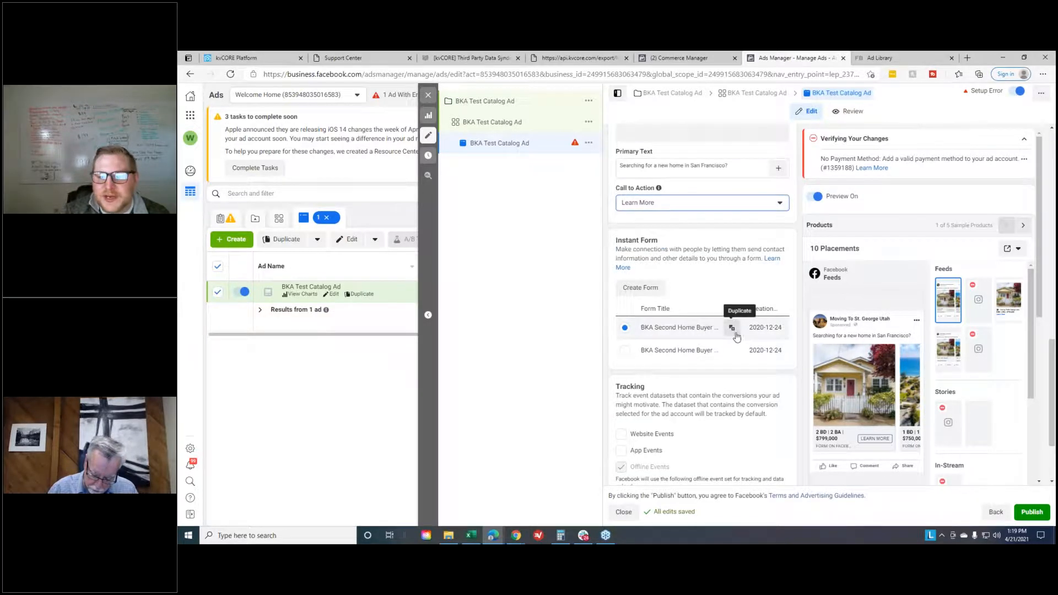
left_click(731, 329)
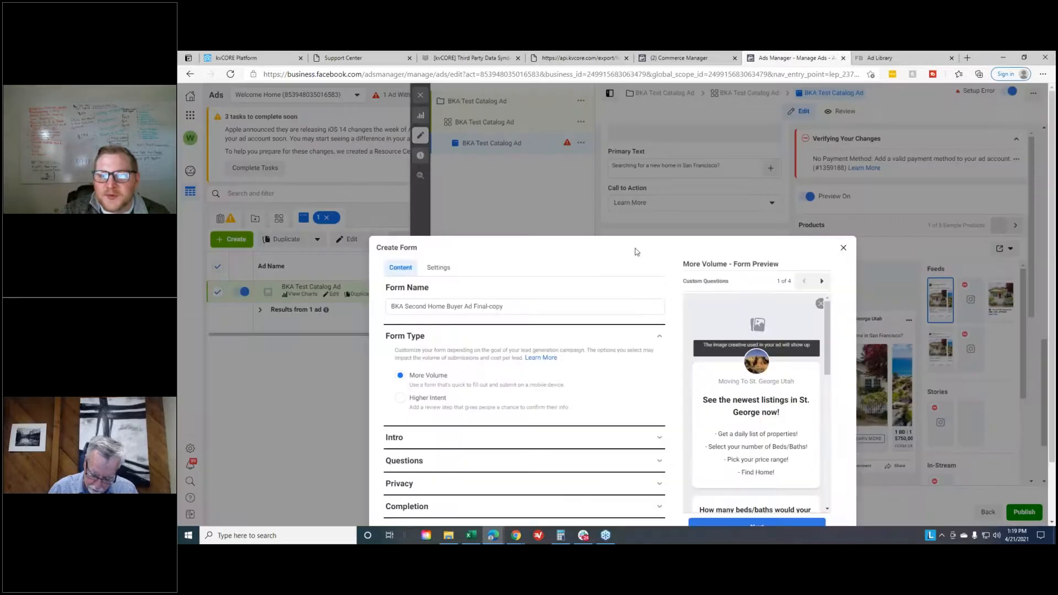
left_click_drag(654, 239, 719, 259)
left_click(596, 261)
scroll(605, 267, "down", 2)
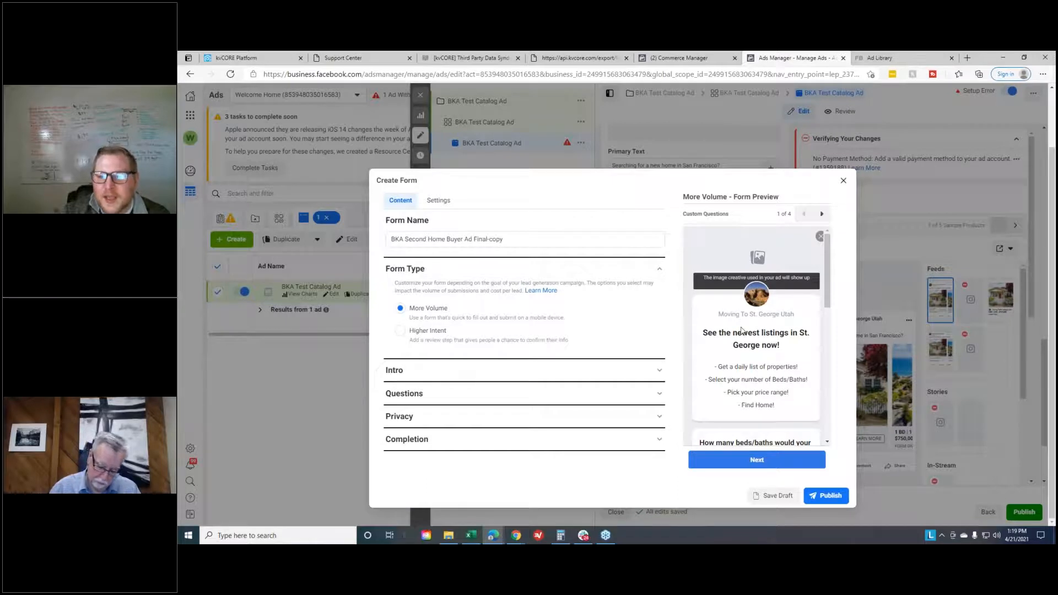
scroll(742, 330, "down", 4)
scroll(783, 340, "up", 3)
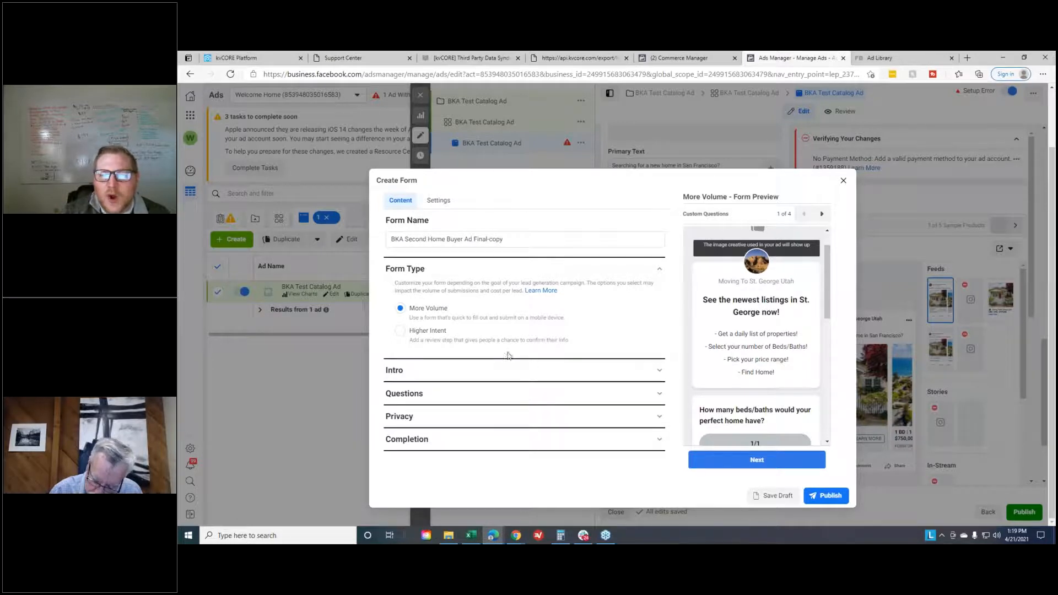
left_click_drag(512, 241, 387, 245)
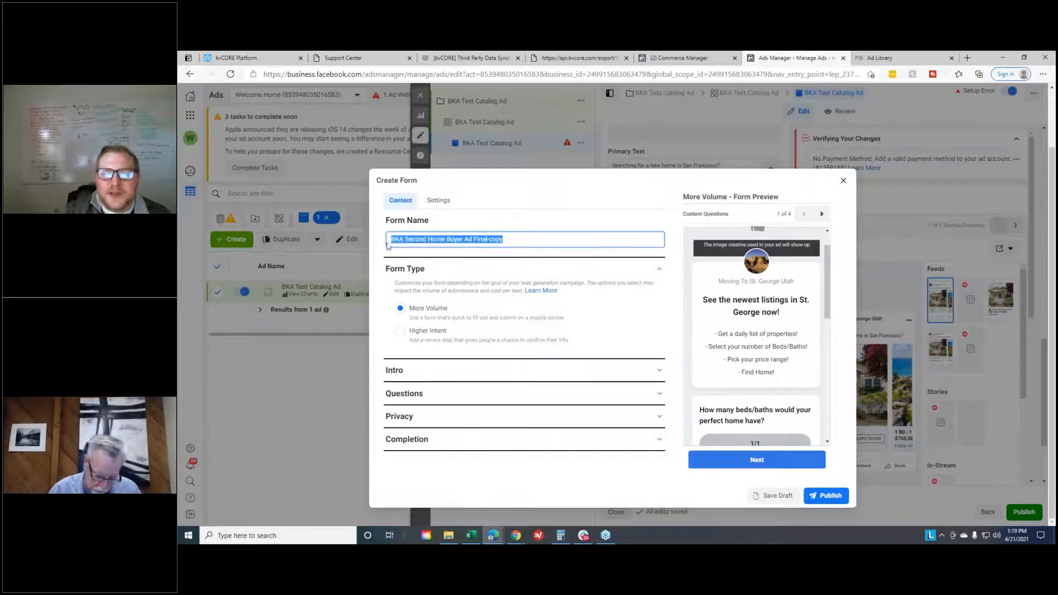
left_click(463, 240)
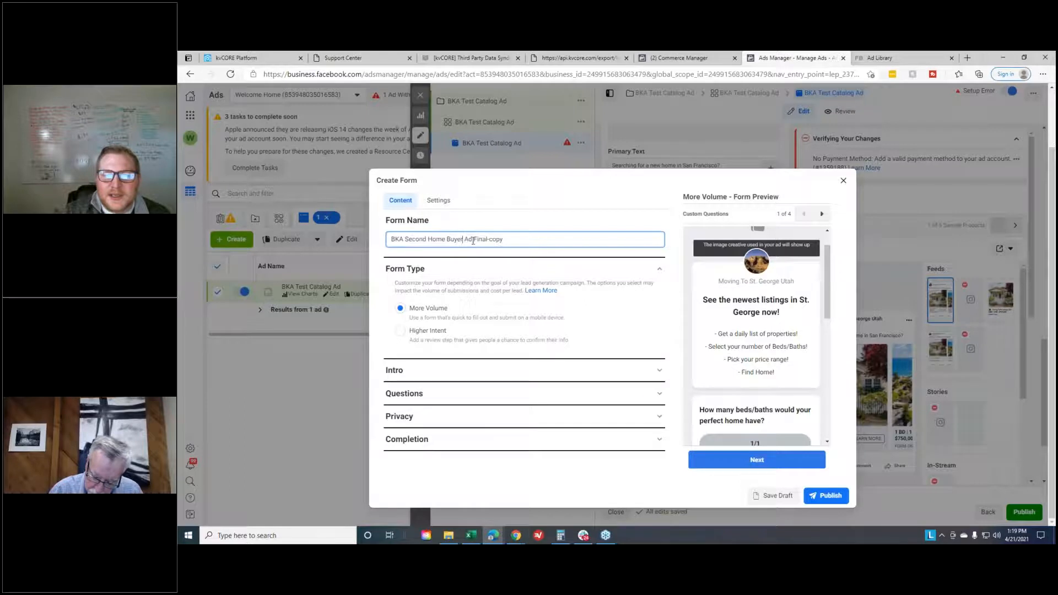
left_click_drag(503, 241, 487, 243)
left_click(510, 238)
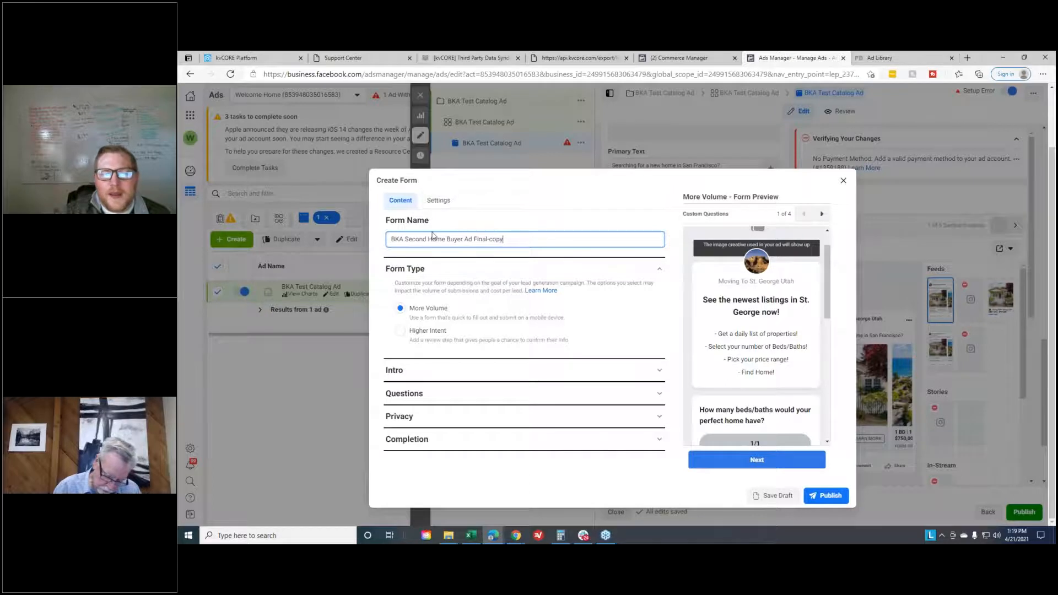
- Switch the form's sharing setting to Restricted, set it back to Open, and return to the form content
left_click(438, 201)
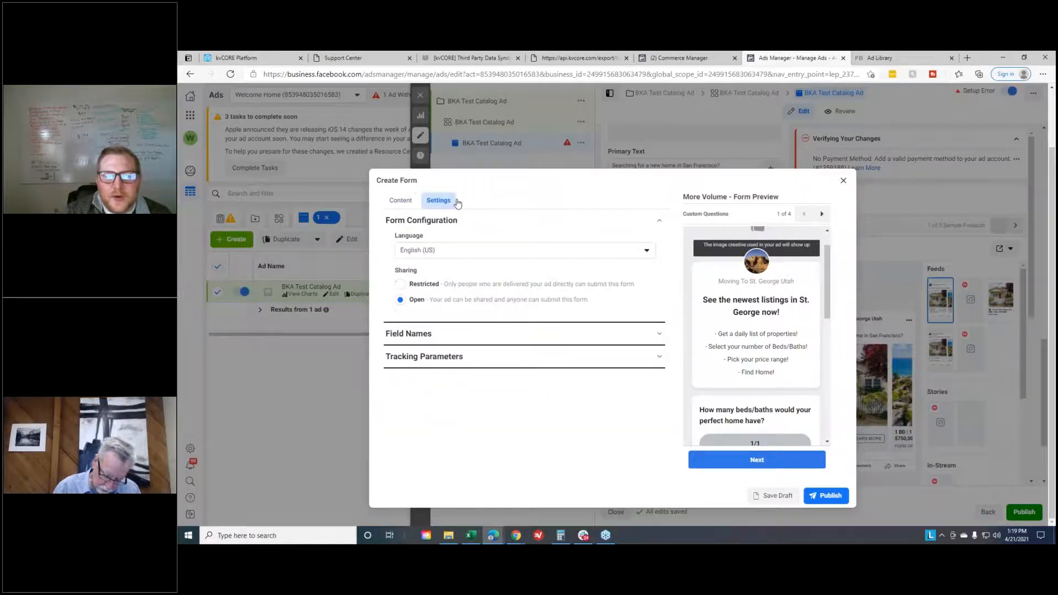
left_click(400, 283)
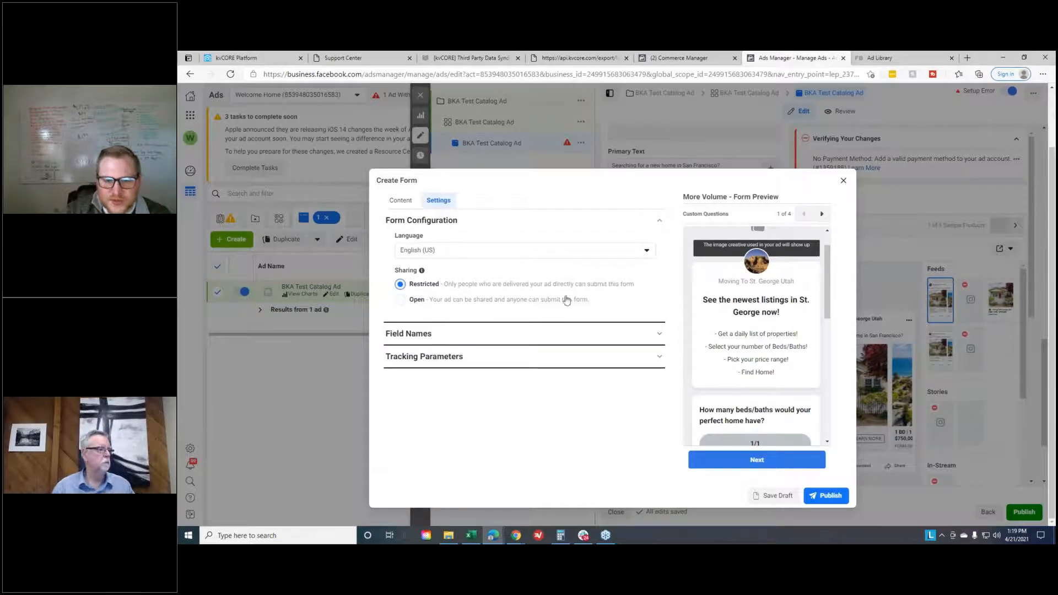
left_click(400, 300)
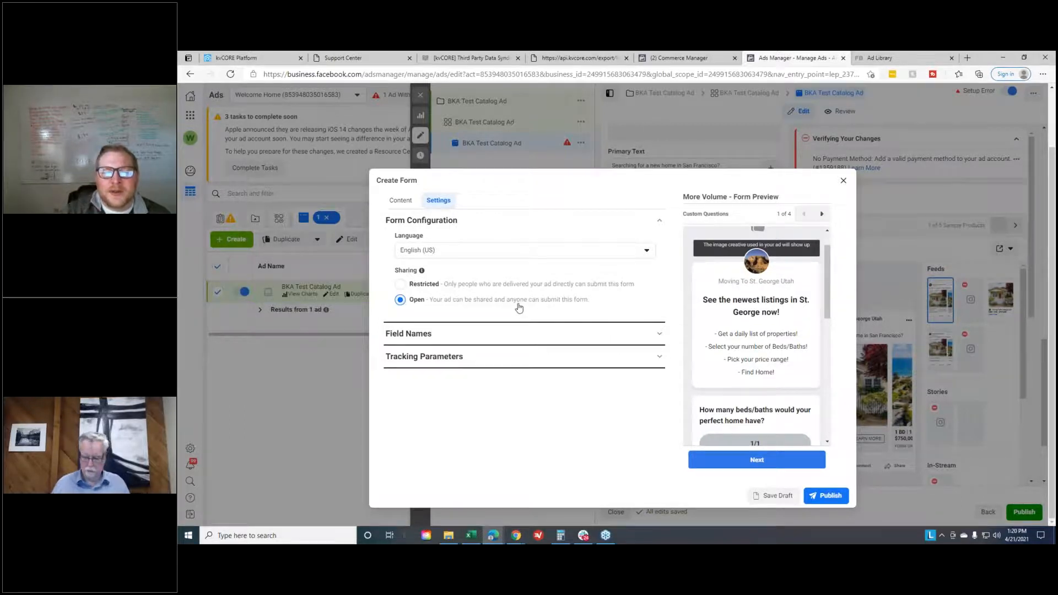
left_click(401, 200)
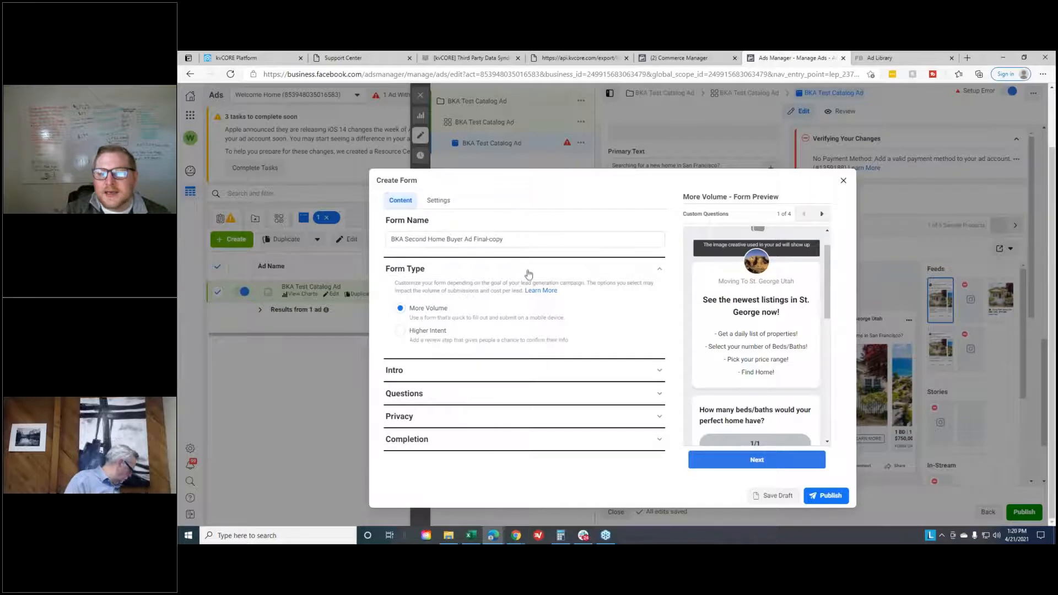
- Change the form's intro greeting headline to "See the newest listings in San Francisco!"
left_click(465, 372)
scroll(606, 286, "down", 5)
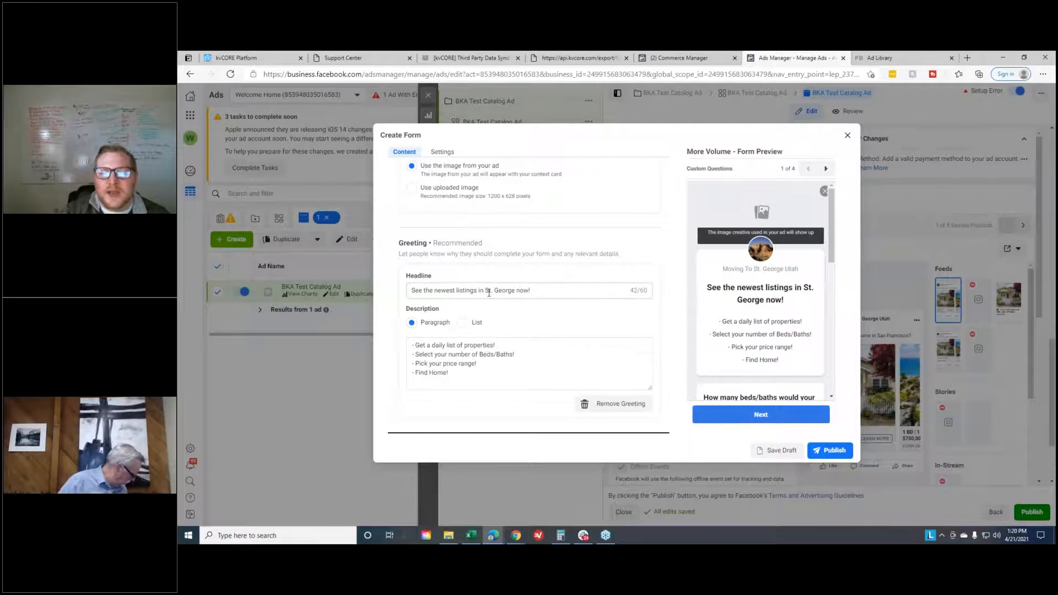
left_click_drag(485, 290, 522, 292)
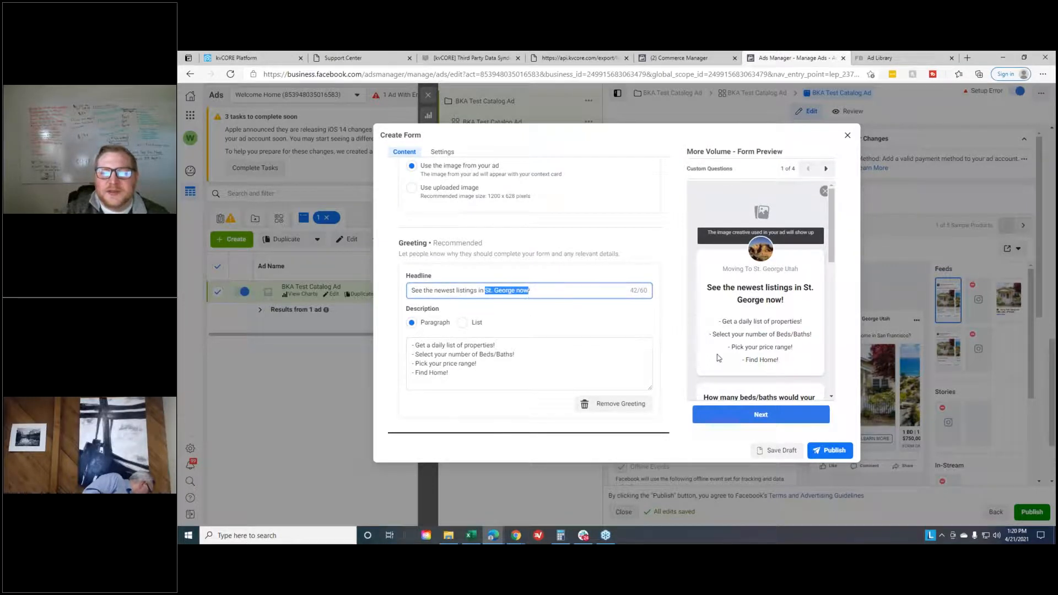
type("San ")
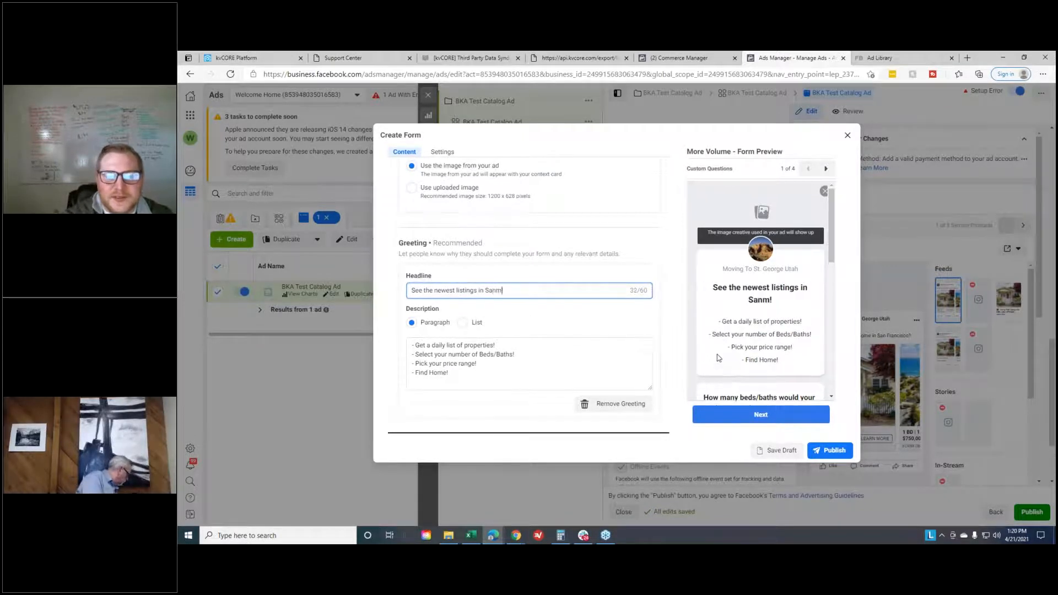
type("Francisco!")
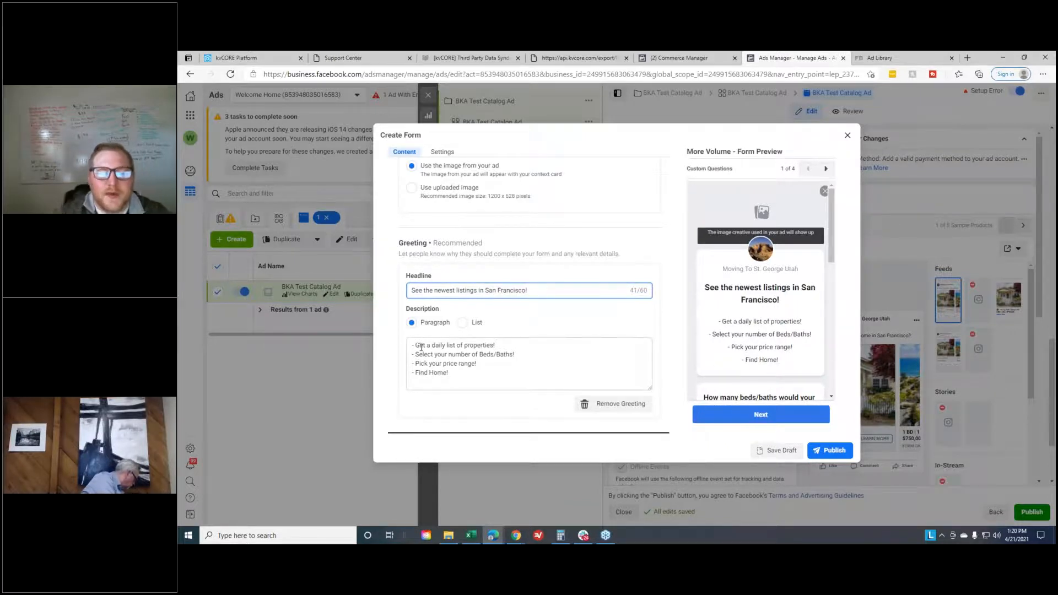
- Try the List format for the greeting description and return it to Paragraph
left_click_drag(415, 343, 531, 371)
left_click(603, 330)
scroll(616, 316, "down", 2)
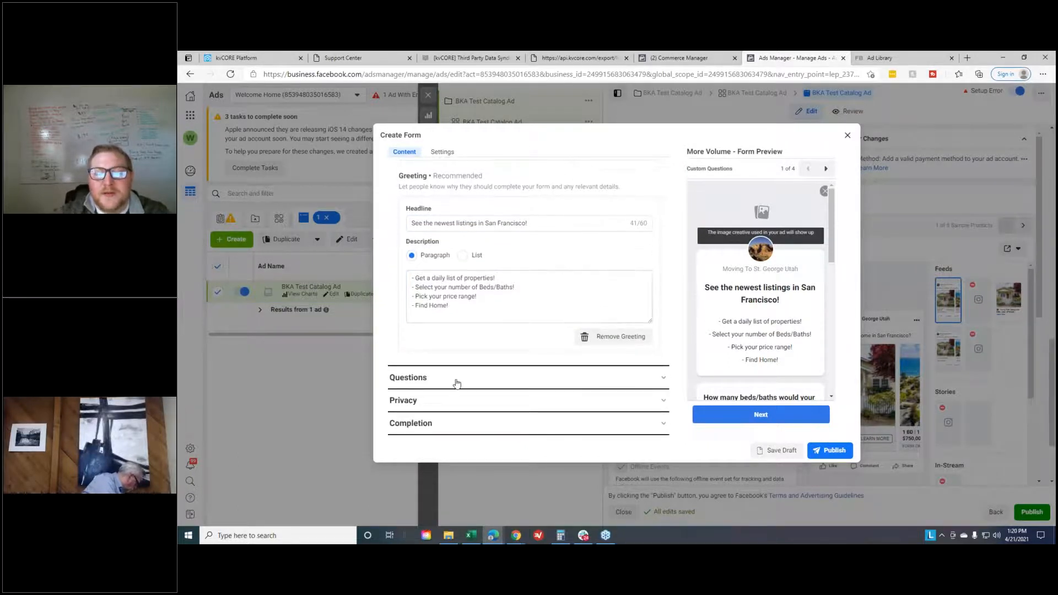
left_click(463, 256)
left_click(411, 255)
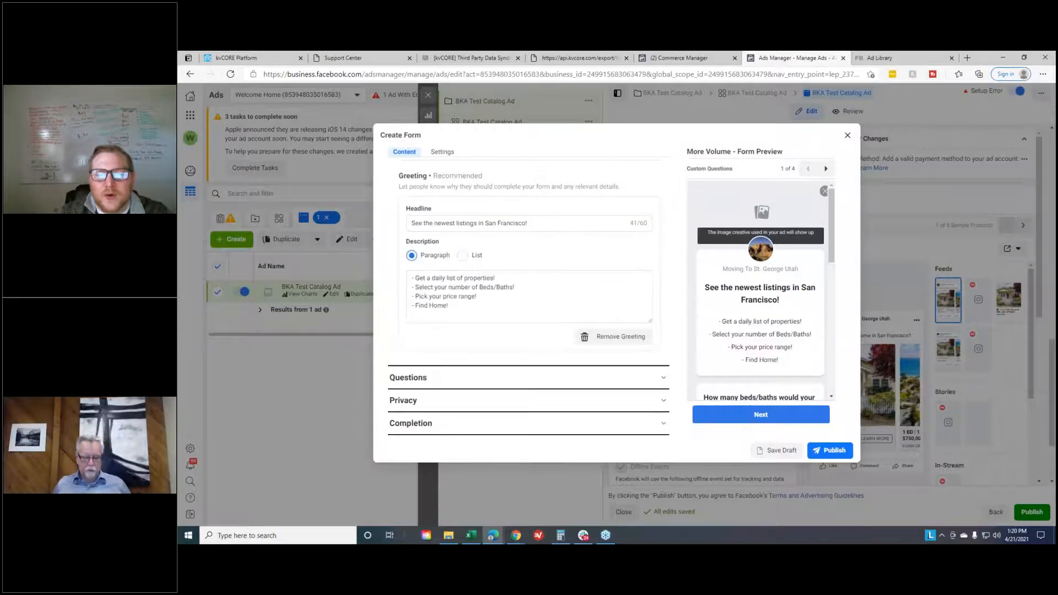
- Try reusing the greeting description's paragraph lines as bullets in the List format, and return the description to Paragraph
left_click_drag(497, 278, 417, 279)
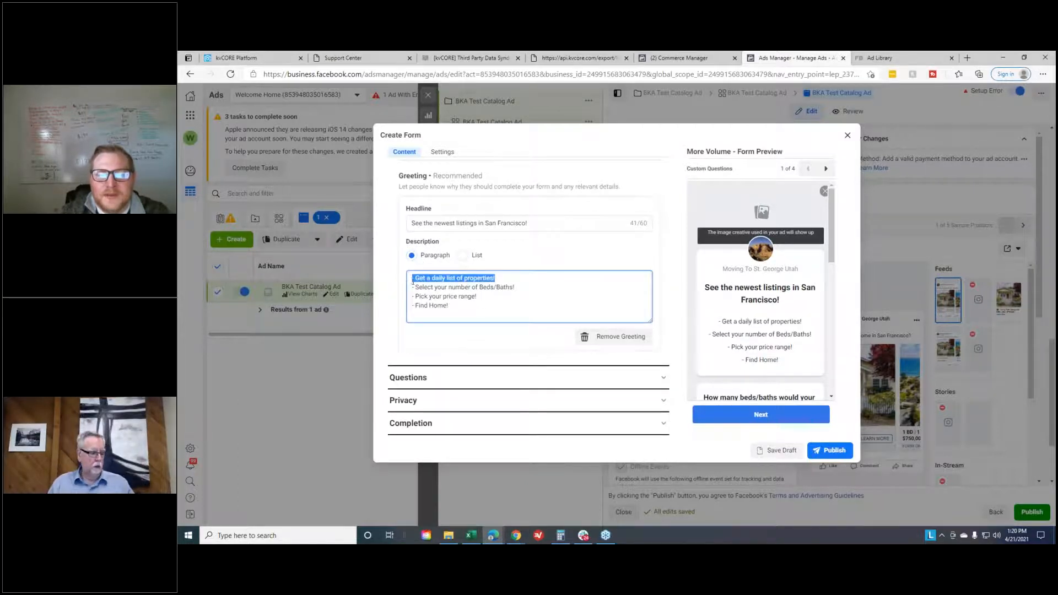
left_click_drag(484, 303, 417, 276)
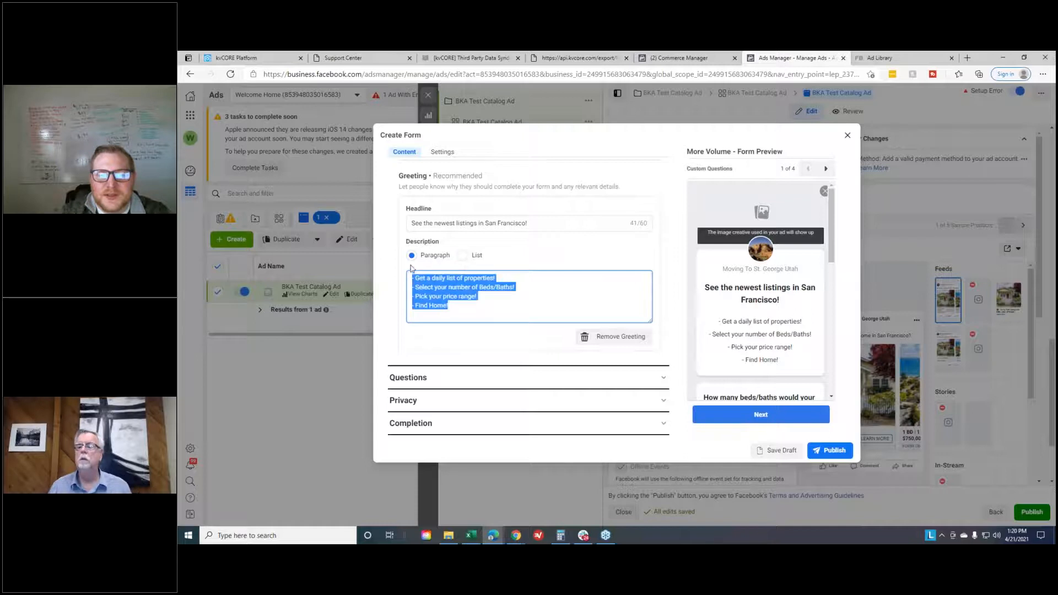
left_click(462, 255)
left_click(473, 278)
type("- Get a daily list of properties! - Select your number of Beds/Baths! - Pick you")
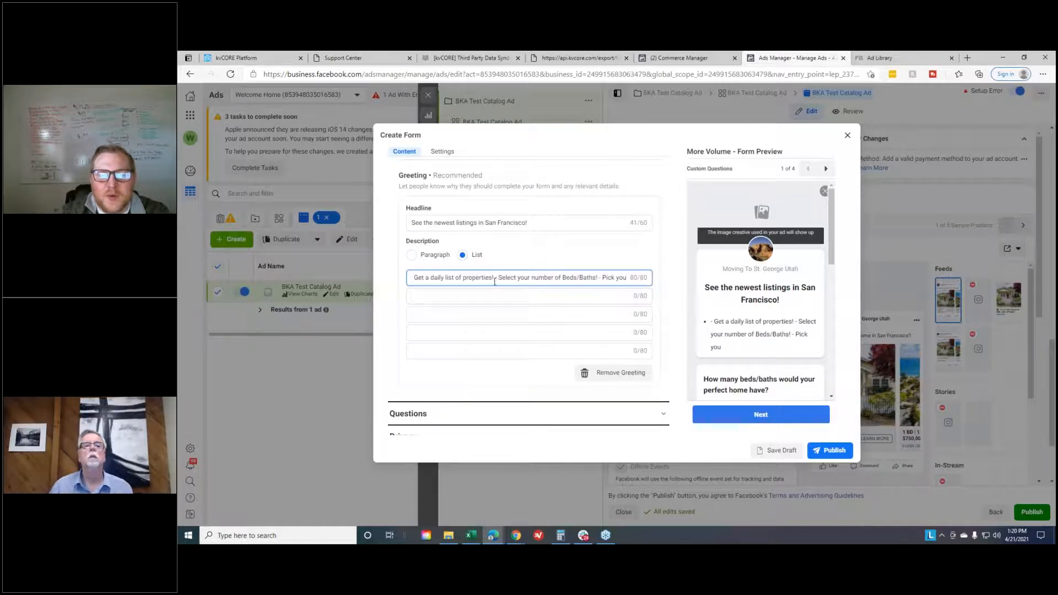
left_click_drag(494, 279, 626, 278)
key("ctrl+c")
left_click(474, 297)
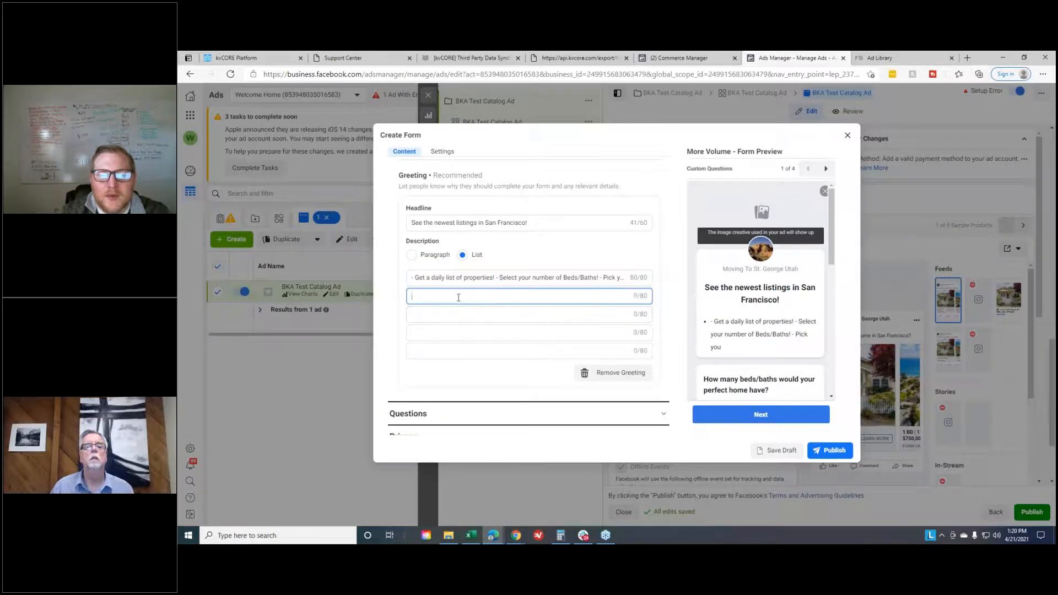
key("ctrl+v")
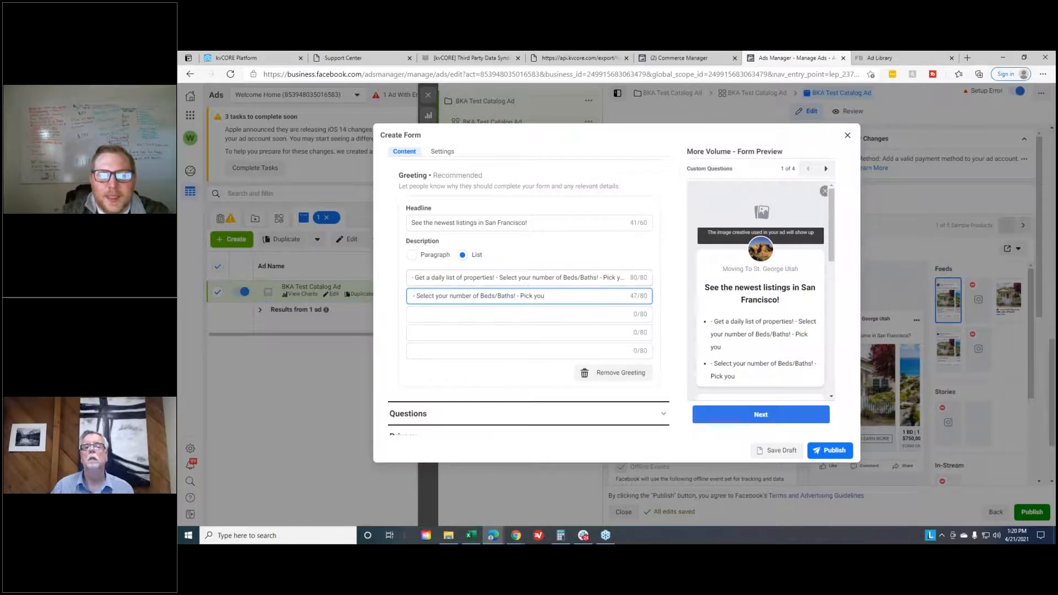
triple_click(523, 279)
left_click(411, 255)
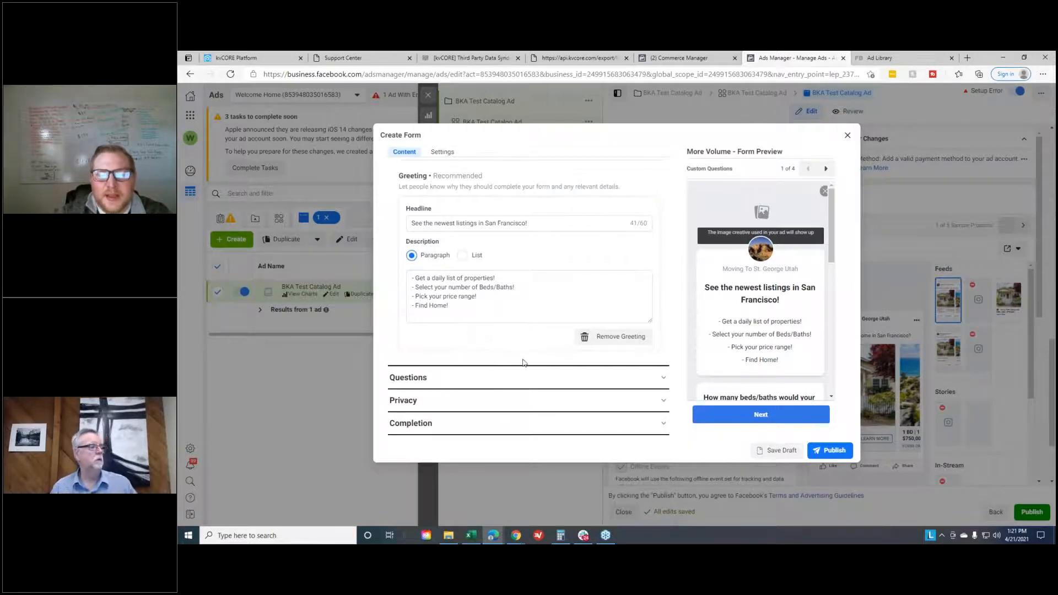
- Open the form's Questions section and look at the beds/baths question in the form preview
scroll(806, 324, "down", 1)
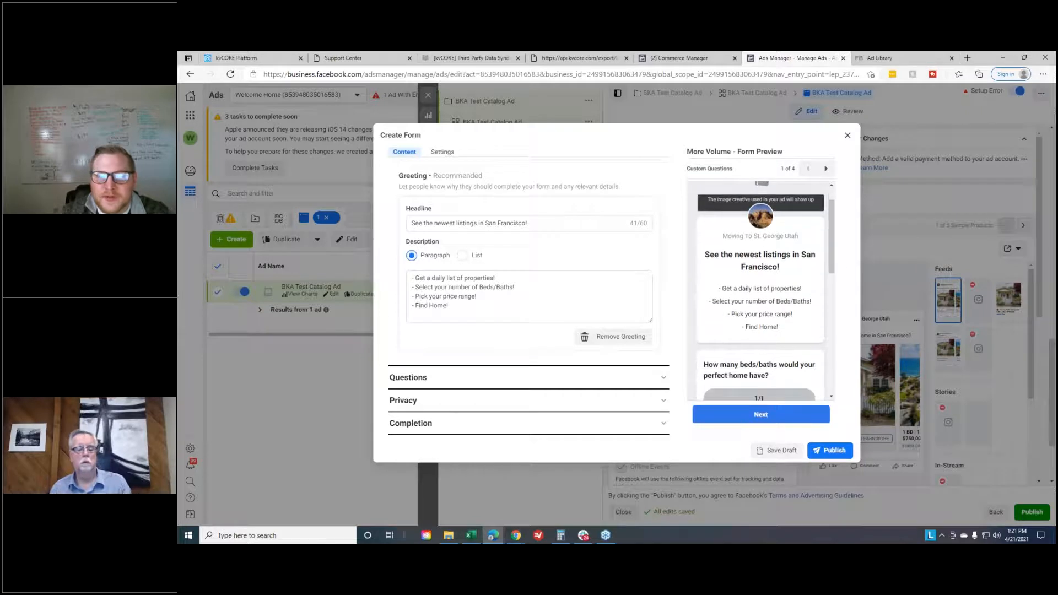
left_click(501, 379)
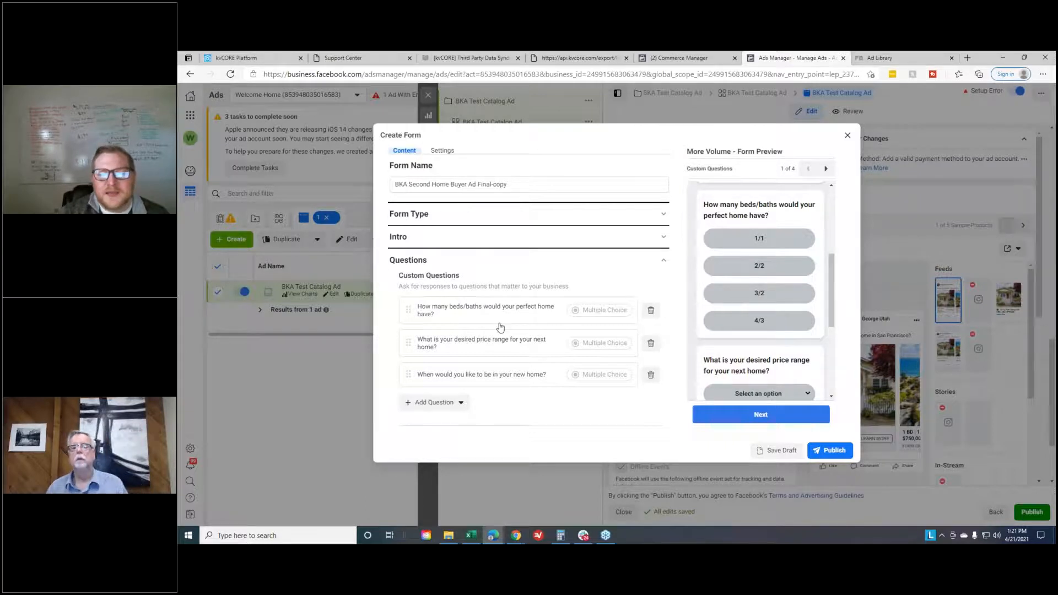
scroll(755, 249, "up", 1)
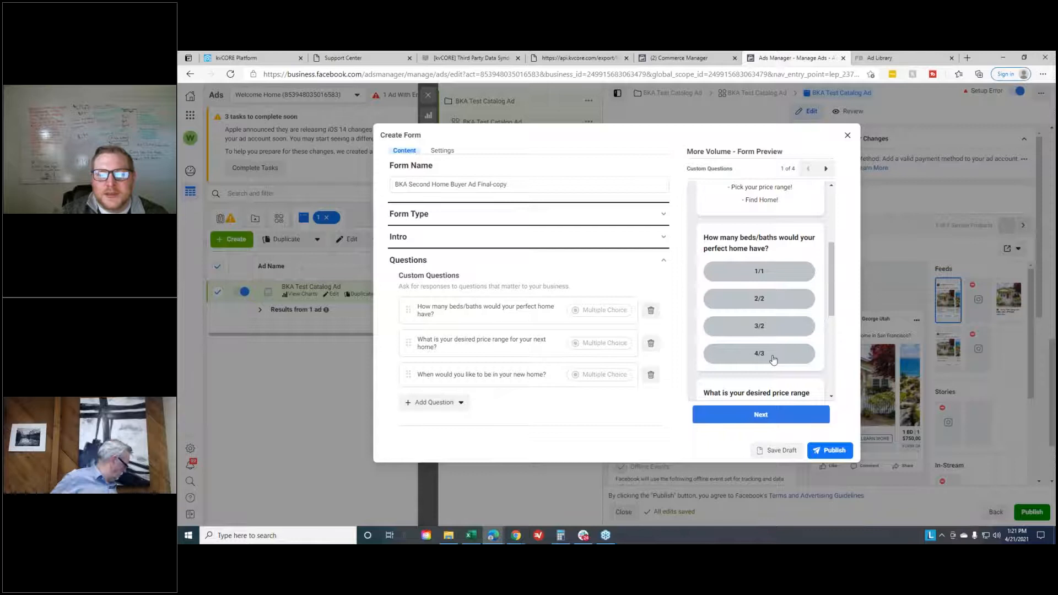
- Try adding a short answer question to the form's custom questions and remove it
left_click(436, 402)
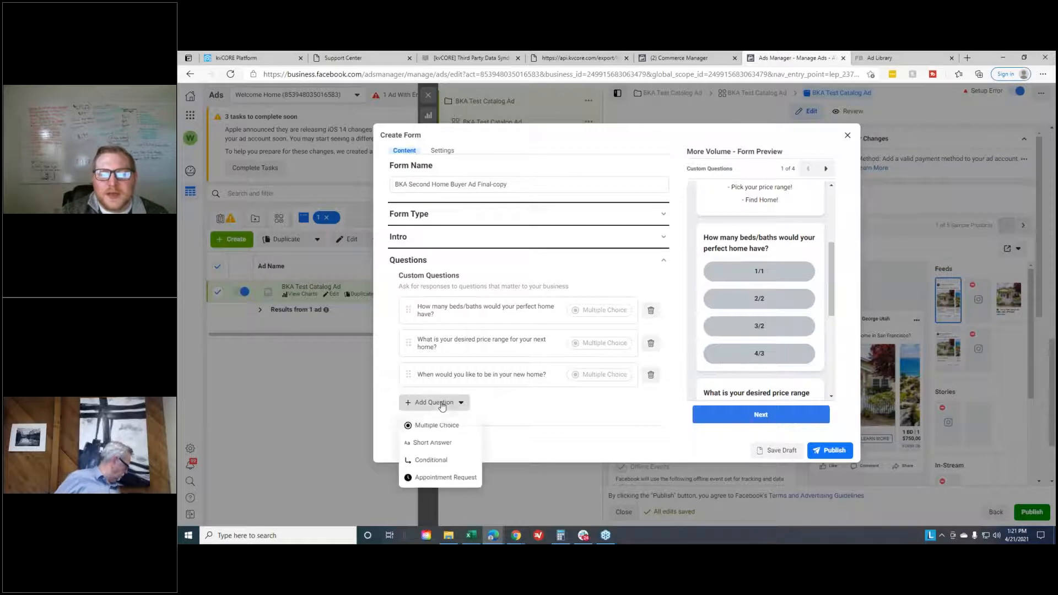
left_click(453, 448)
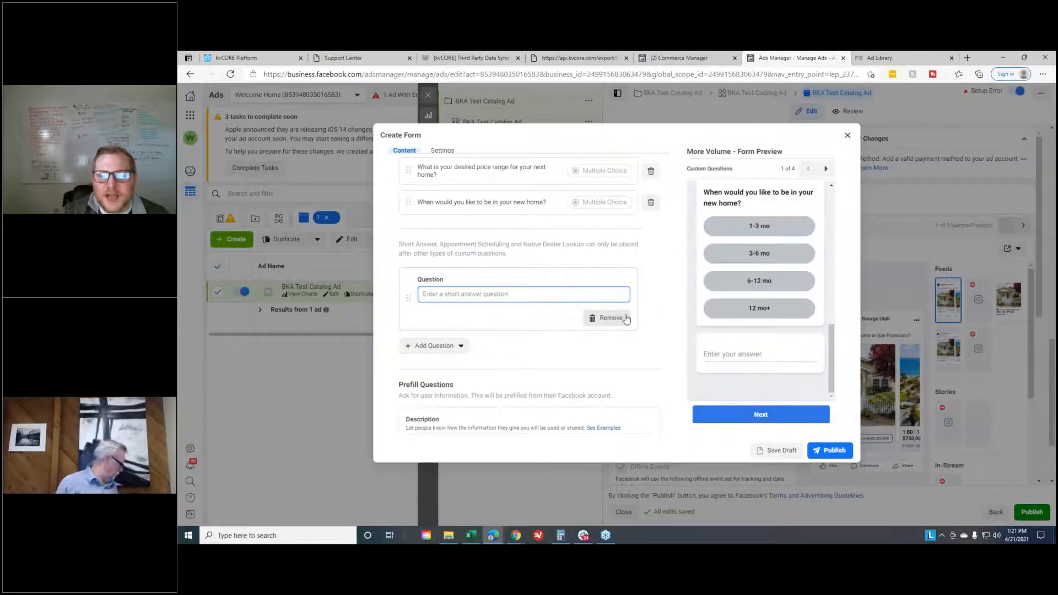
left_click(737, 356)
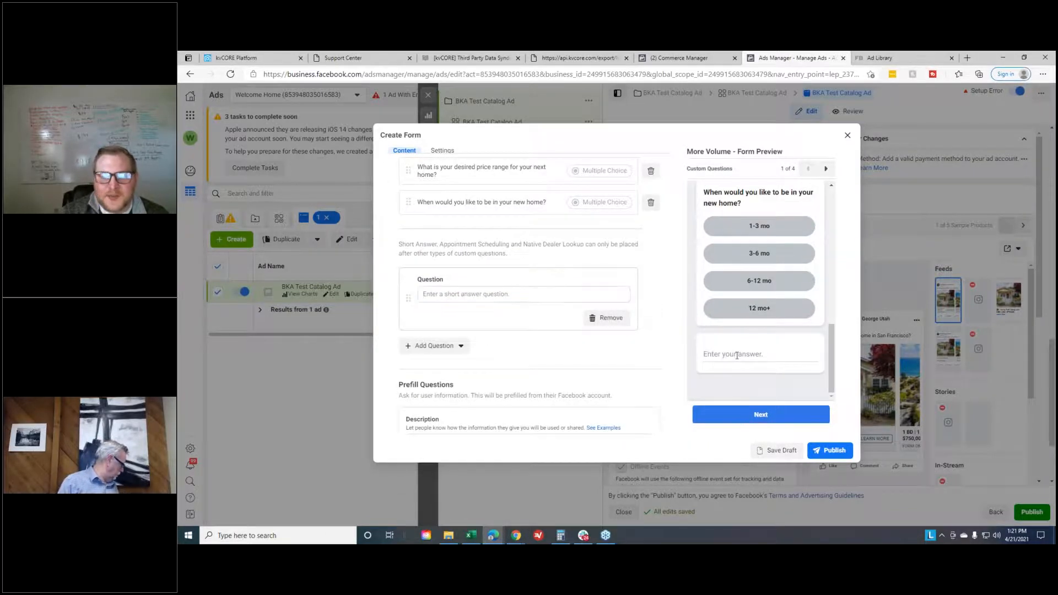
left_click(609, 318)
- Examine the beds/baths, price range and move-in timing questions in the form preview, including the price range options
scroll(797, 369, "up", 4)
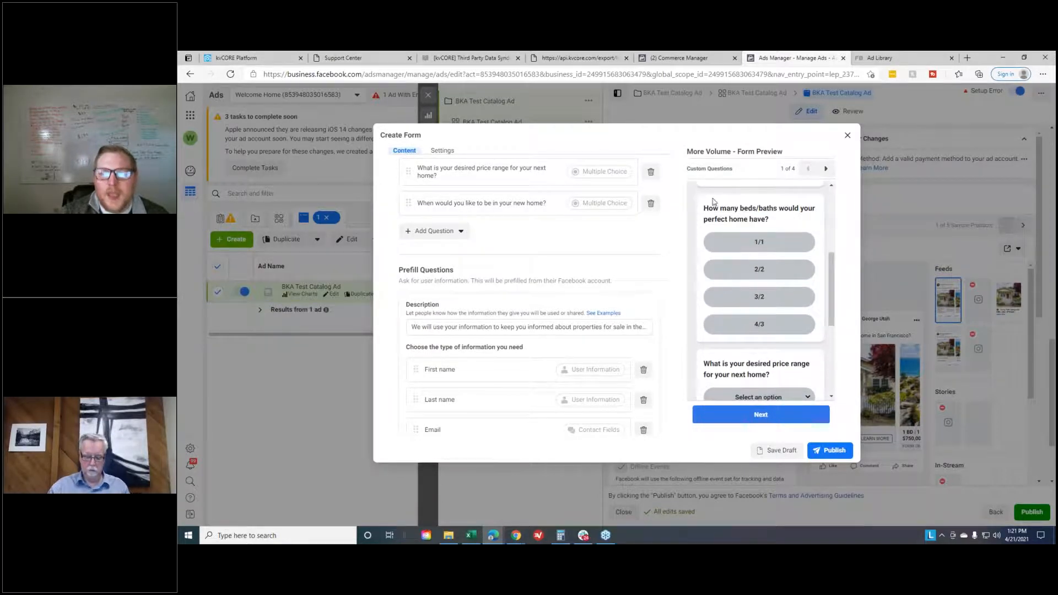
left_click_drag(699, 201, 787, 220)
left_click(787, 220)
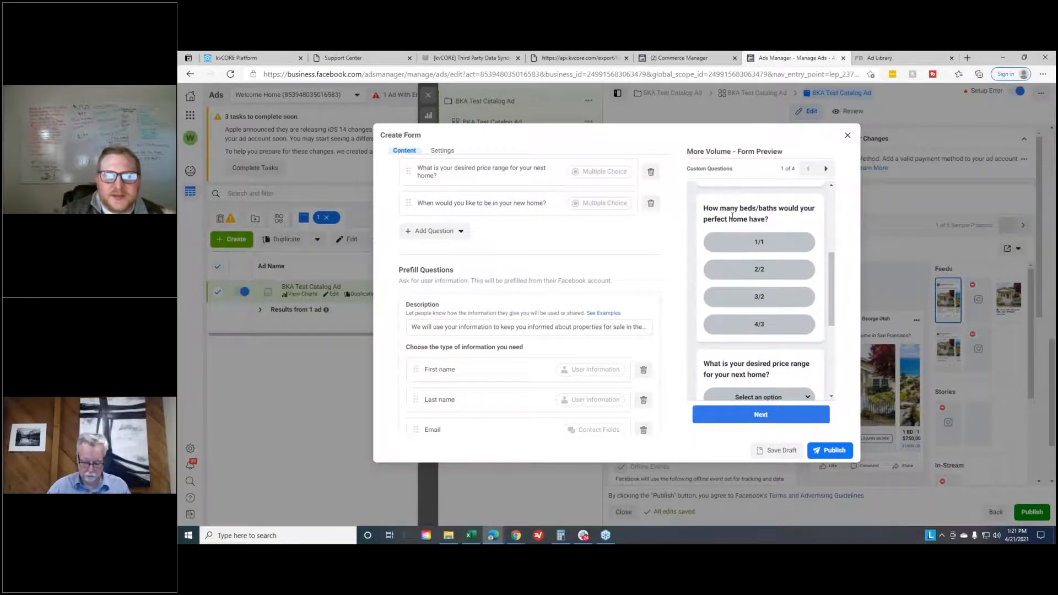
scroll(757, 248, "up", 2)
scroll(758, 250, "down", 3)
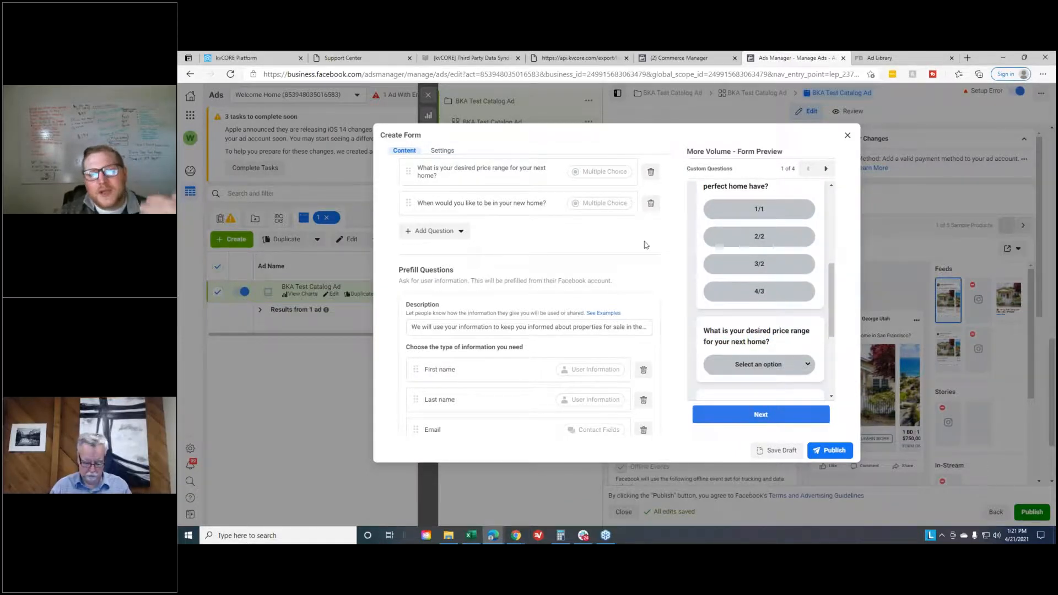
scroll(643, 250, "up", 1)
scroll(554, 314, "down", 3)
scroll(660, 372, "up", 5)
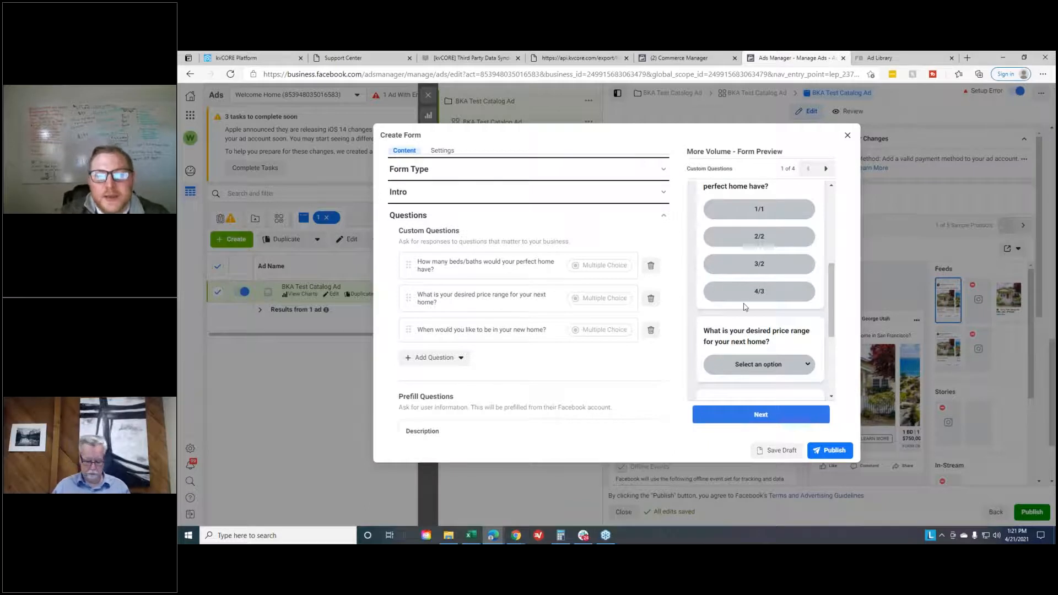
scroll(821, 339, "up", 1)
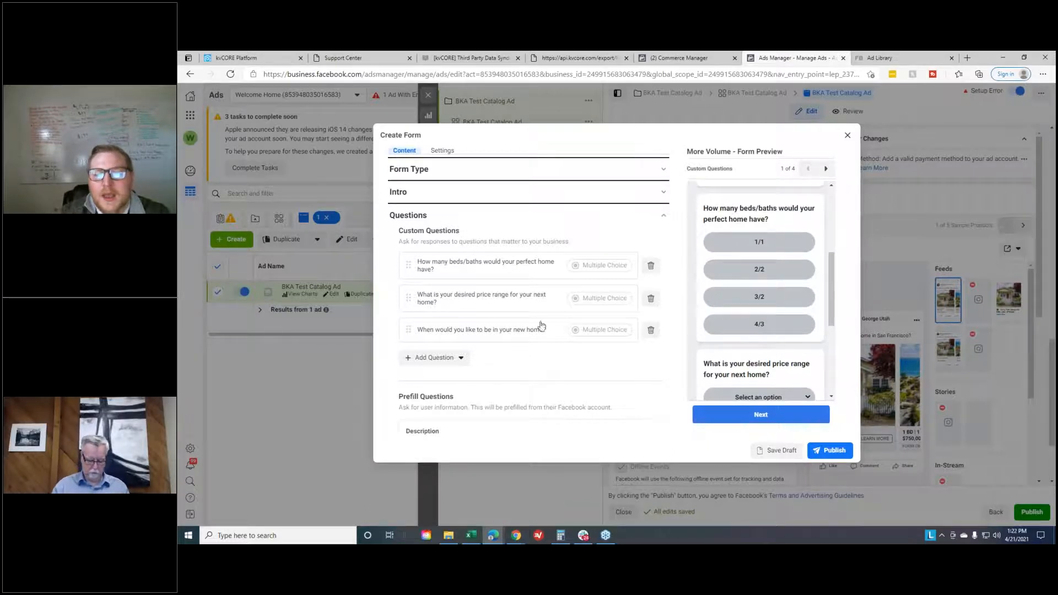
left_click(762, 245)
scroll(760, 248, "down", 2)
left_click(759, 300)
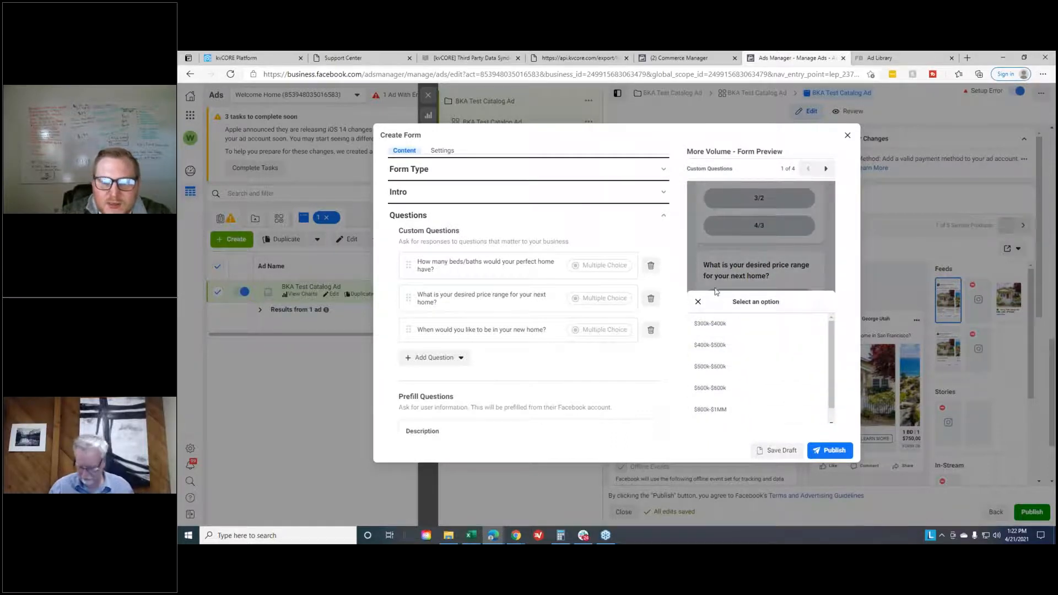
left_click(697, 301)
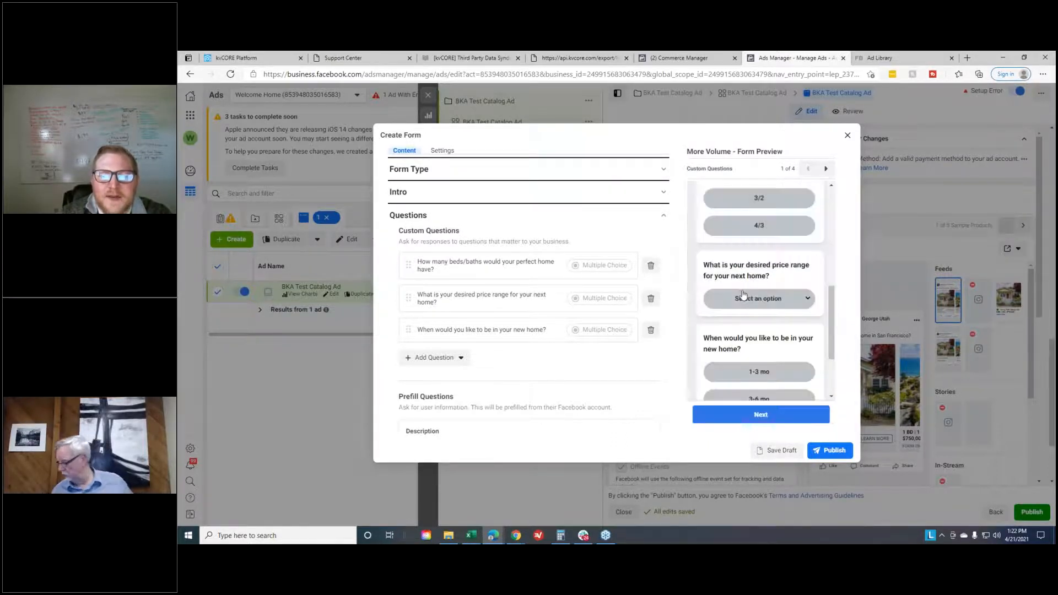
scroll(738, 300, "down", 2)
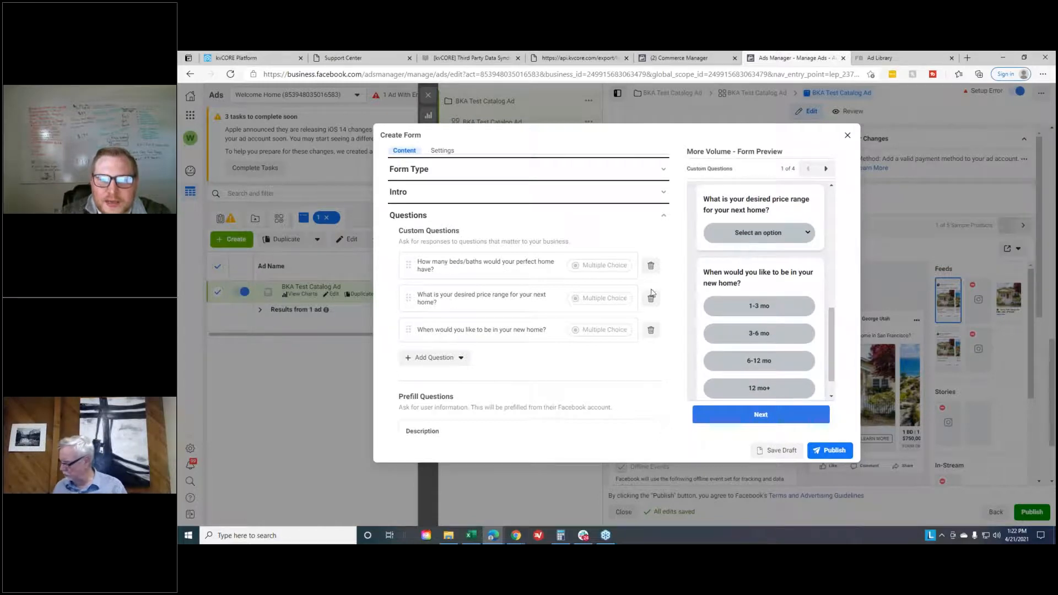
- Add a multiple choice custom question reading "Are you currently working with an agent?"
left_click(455, 366)
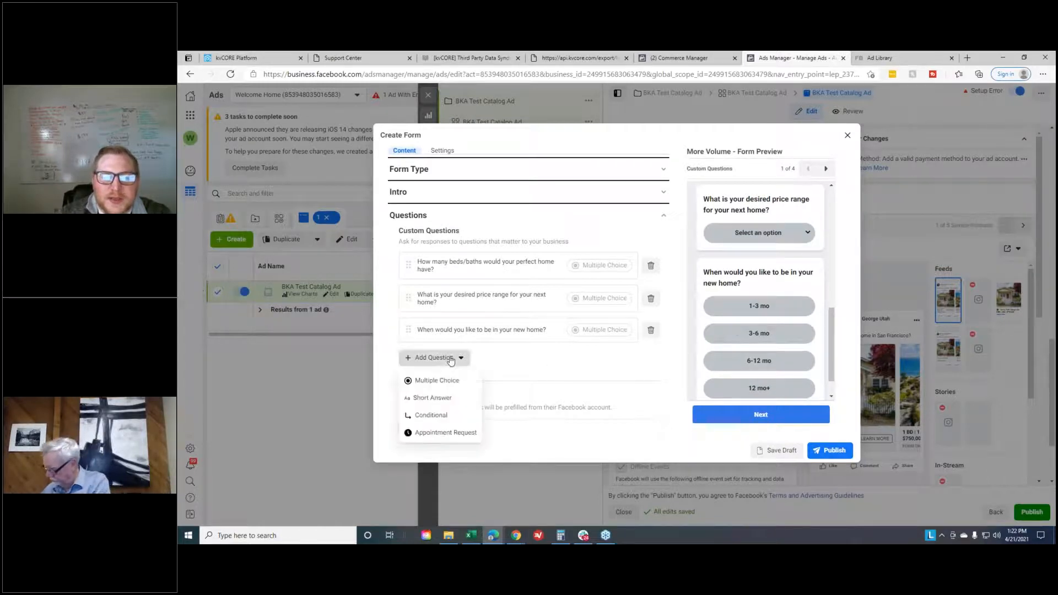
left_click(432, 380)
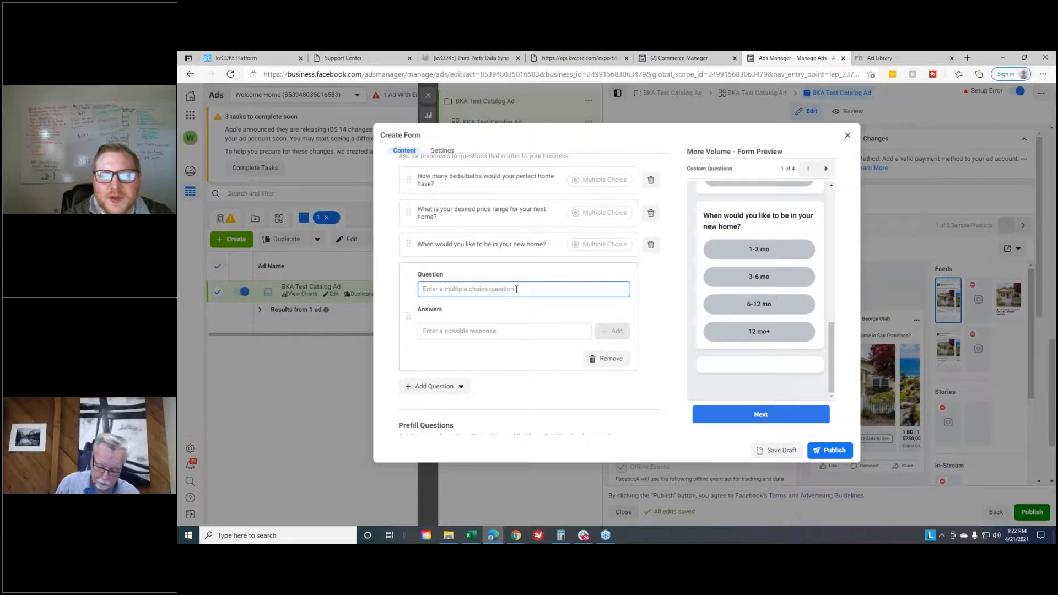
type("Are you cu")
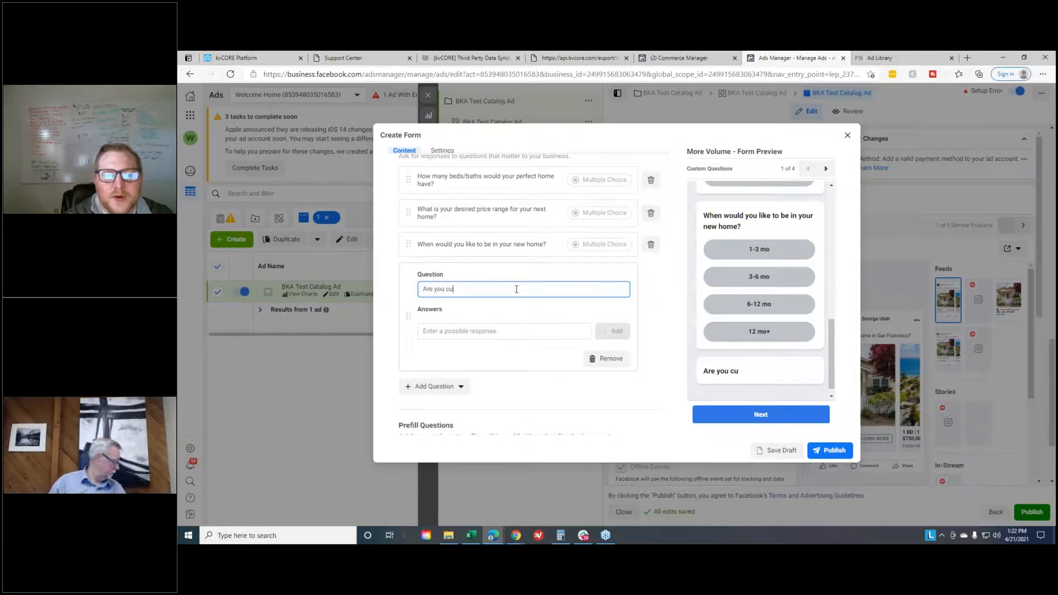
type("rentlyu working with an a")
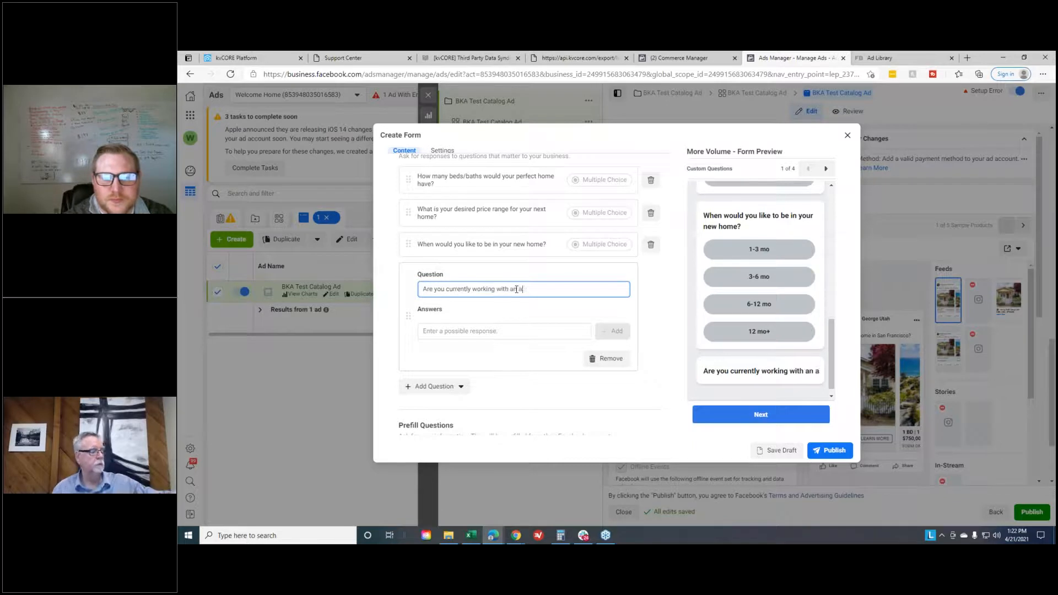
type("gent?")
- Add the answers "Yes" and "No" to the question about working with an agent
key("Tab")
type("T")
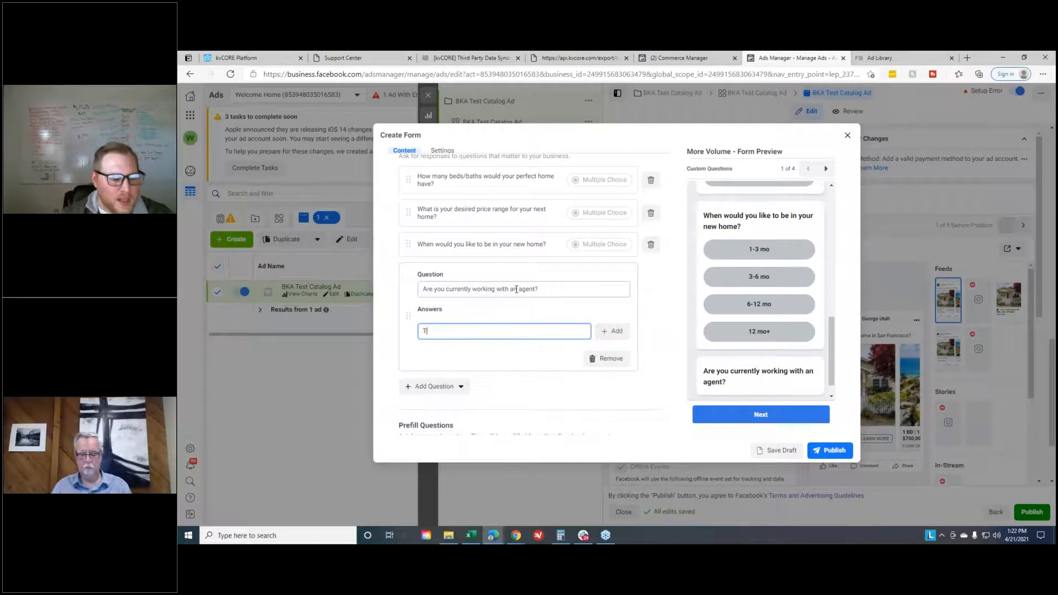
key("BackSpace")
type("Yes")
left_click(613, 331)
left_click(438, 343)
type("No")
left_click(657, 324)
scroll(808, 270, "down", 1)
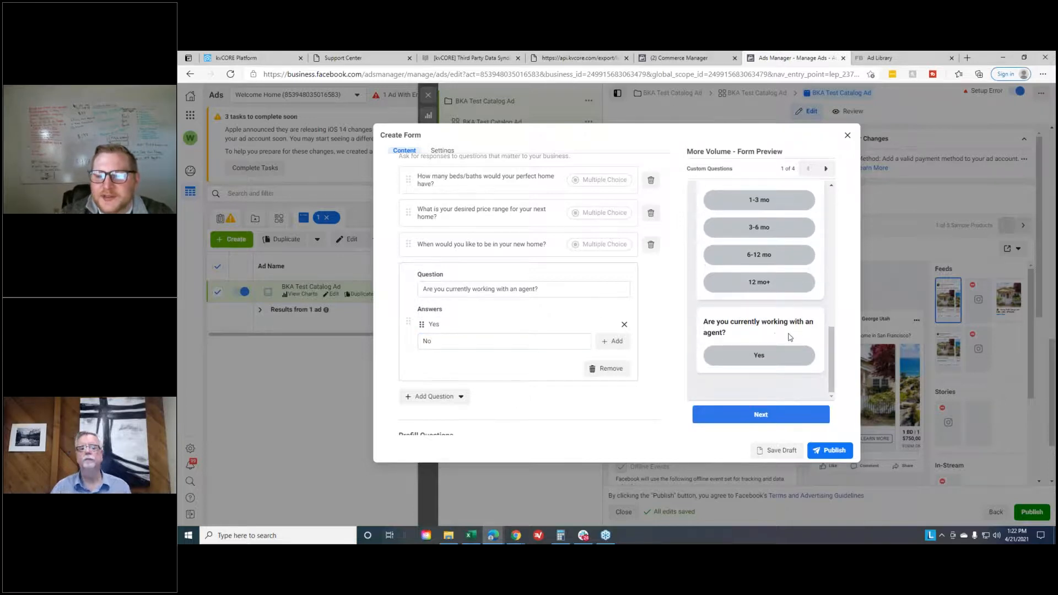
left_click(513, 343)
key("Return")
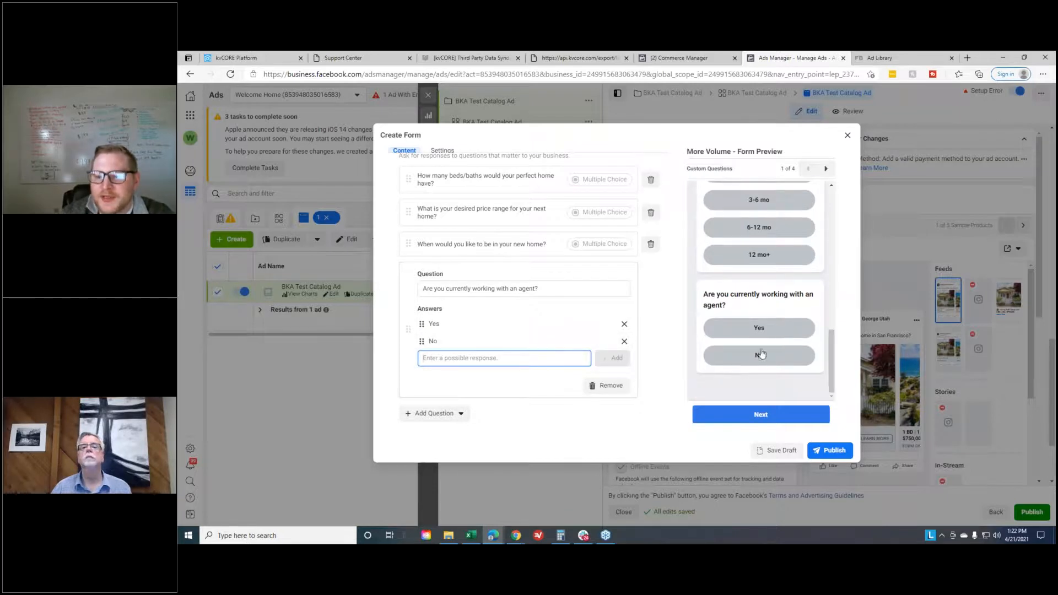
- Review the form's prefill questions and its privacy policy link settings
scroll(758, 348, "up", 1)
scroll(534, 229, "down", 3)
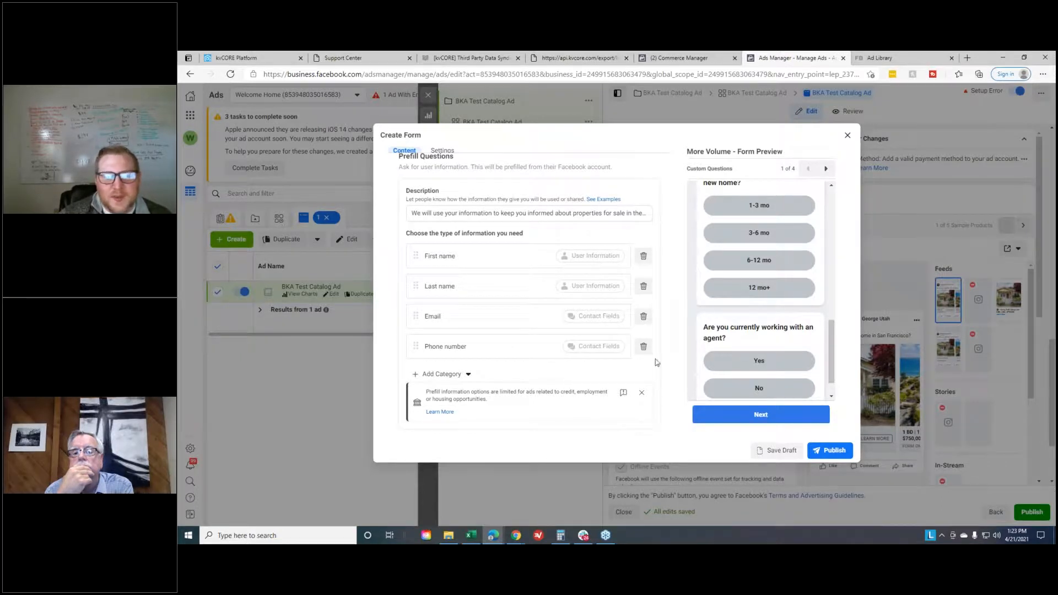
scroll(666, 358, "down", 3)
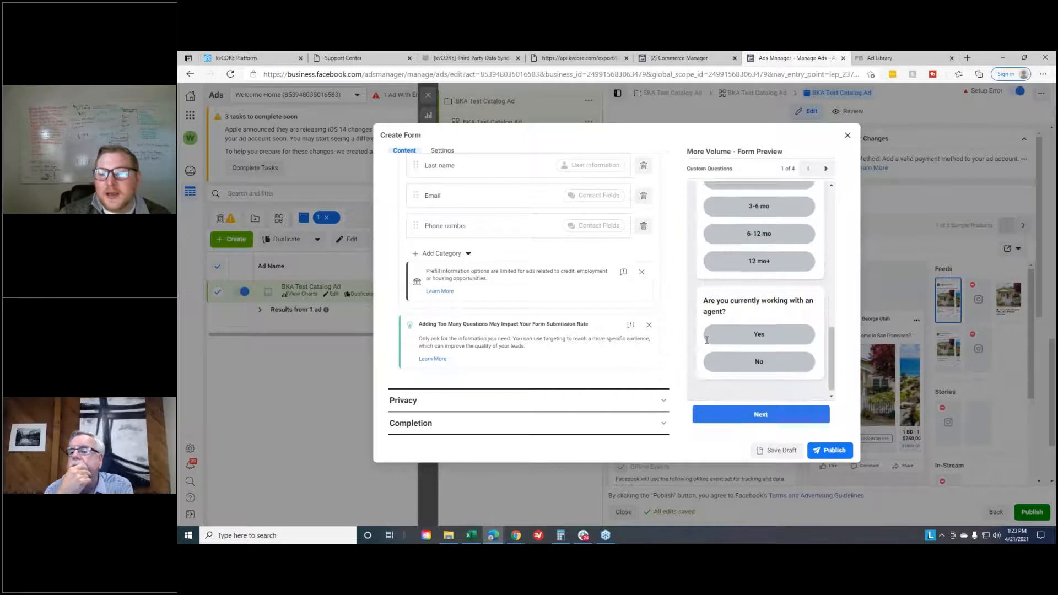
left_click(662, 402)
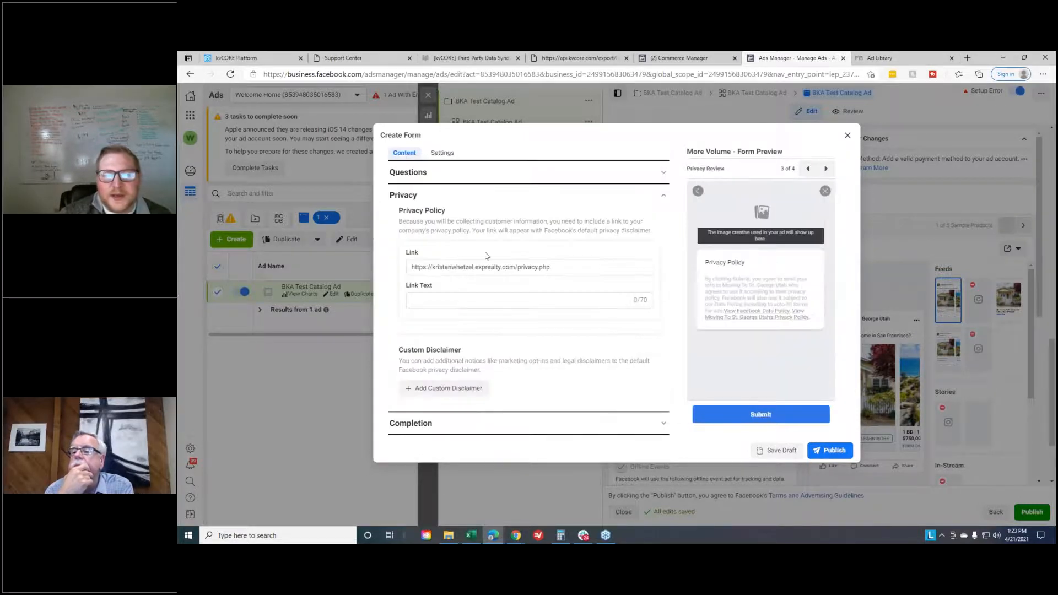
left_click(439, 268)
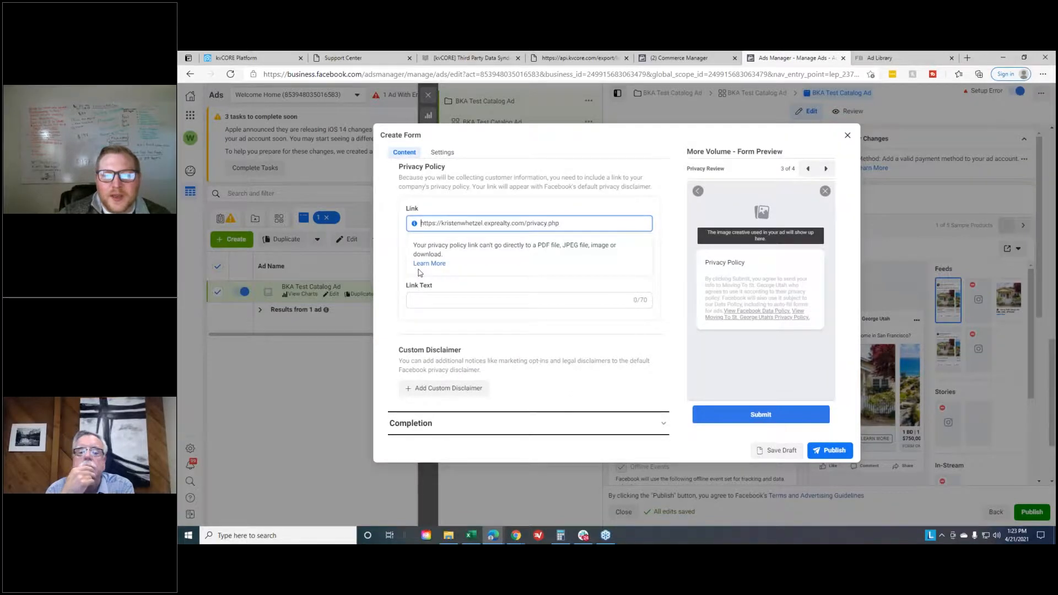
left_click(417, 273)
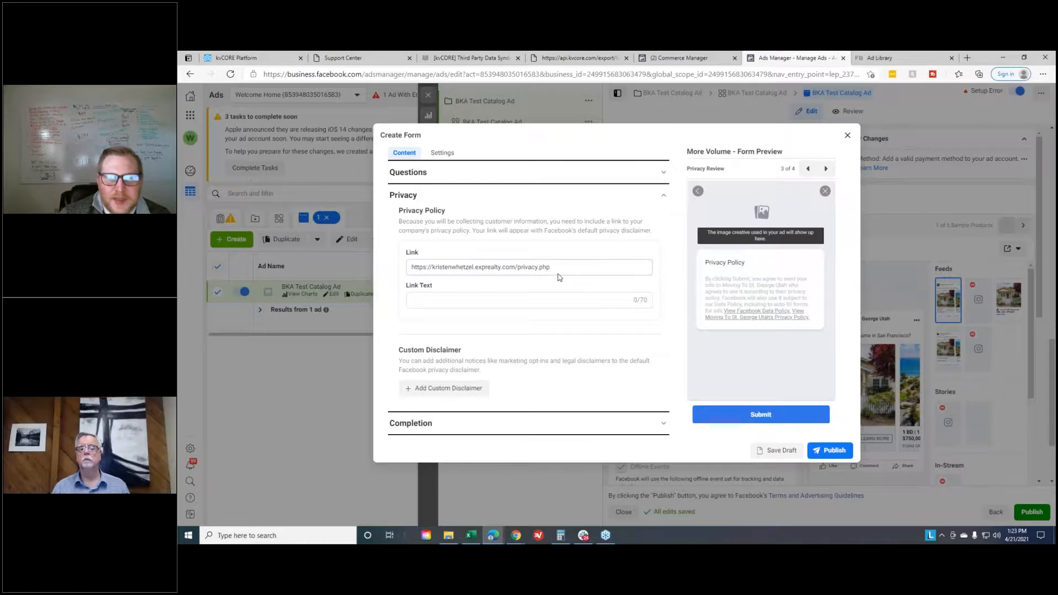
- Look over the form's completion message for leads and close the form editor without publishing
left_click(543, 423)
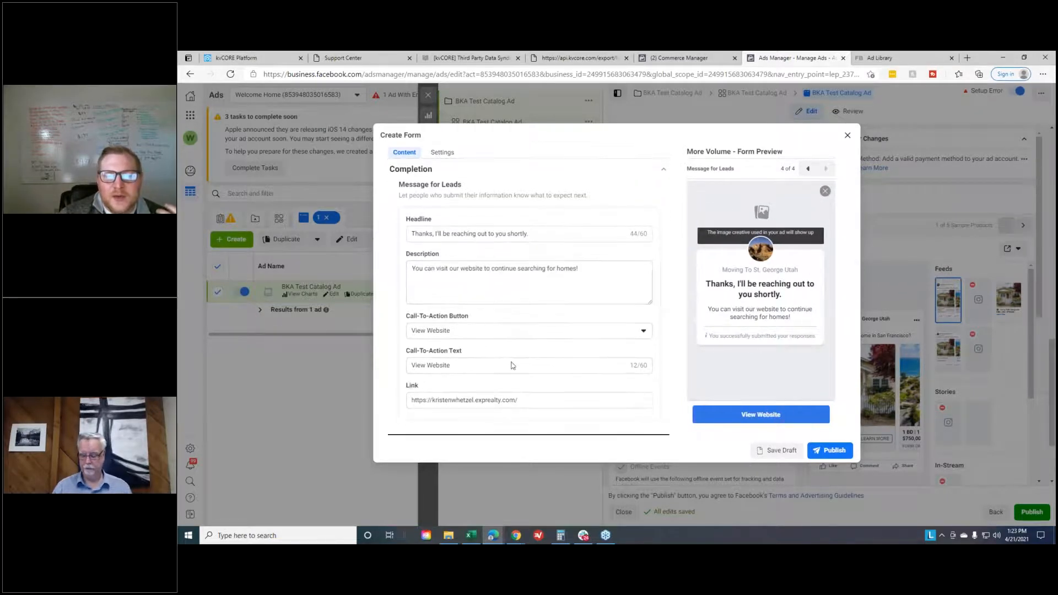
left_click(578, 396)
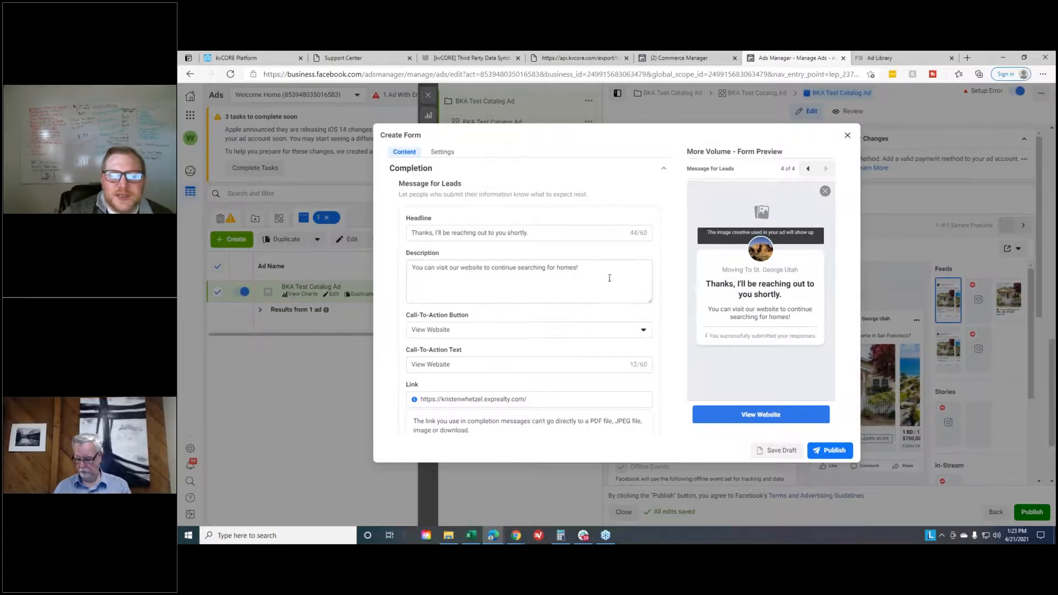
left_click(847, 135)
left_click(711, 258)
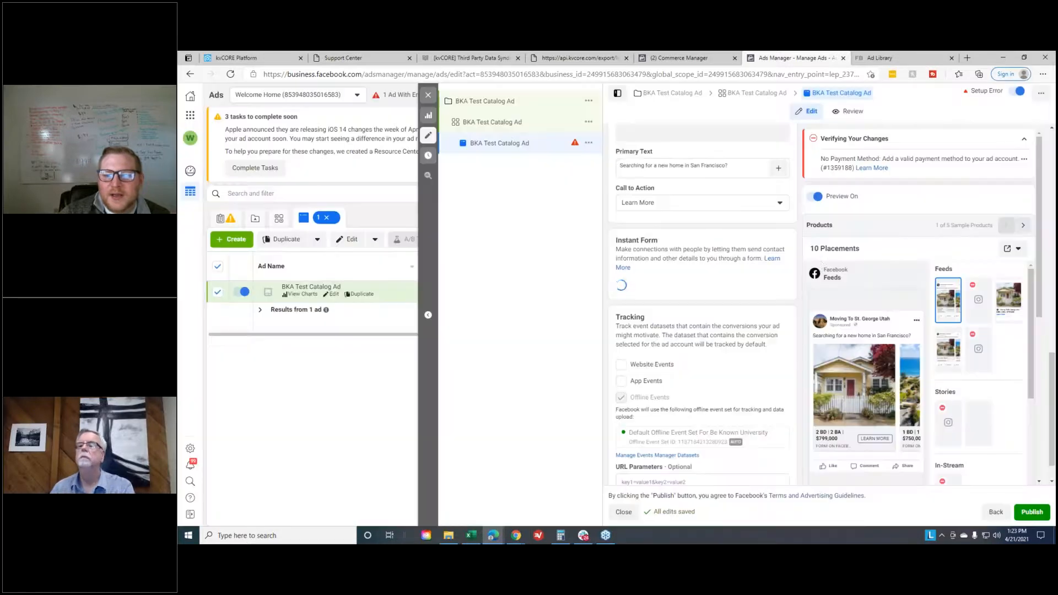
- Close the BKA Test Catalog Ad editor without publishing and bring up the 2 Manny Homes - adMixt account's ads
scroll(718, 287, "down", 2)
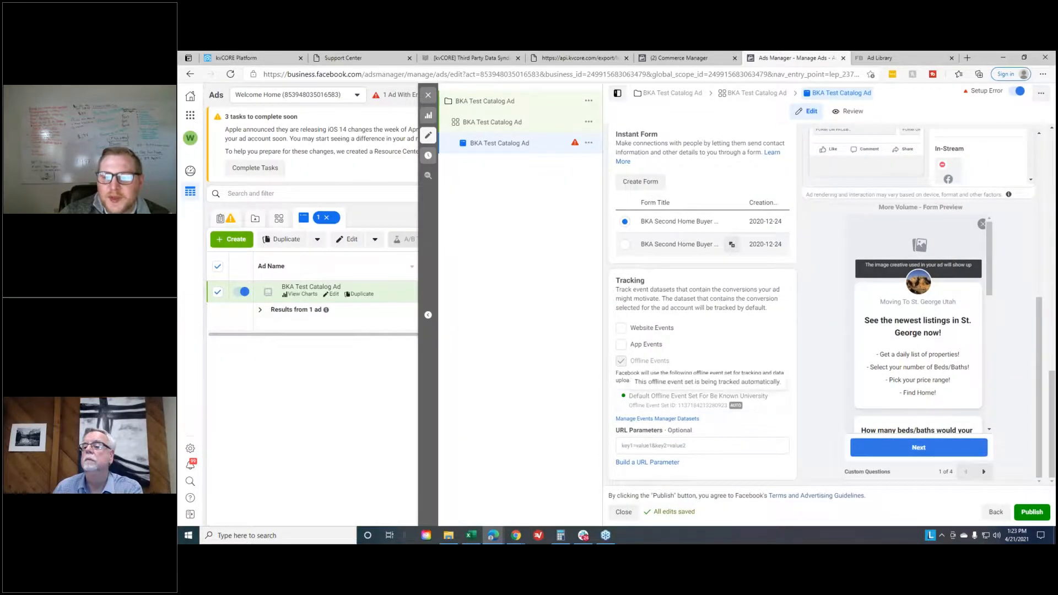
scroll(766, 408, "up", 1)
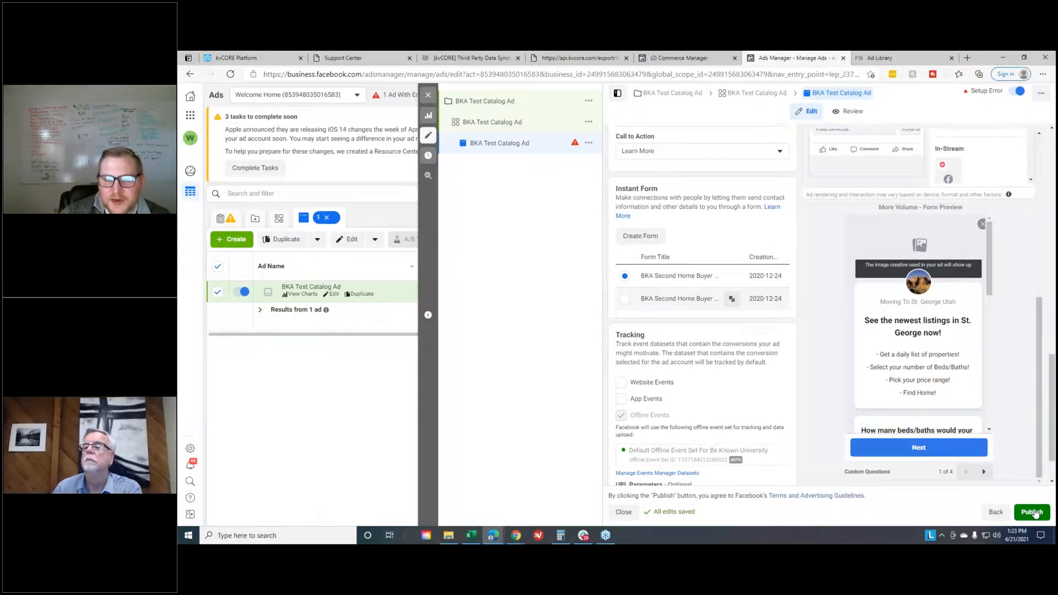
left_click(434, 95)
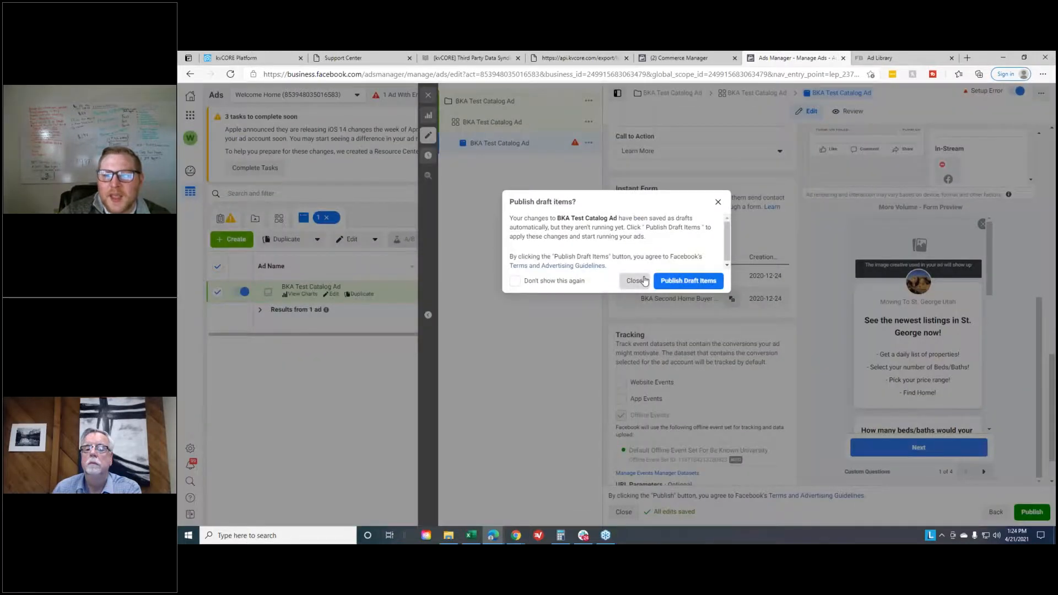
left_click(644, 281)
left_click_drag(785, 58, 440, 542)
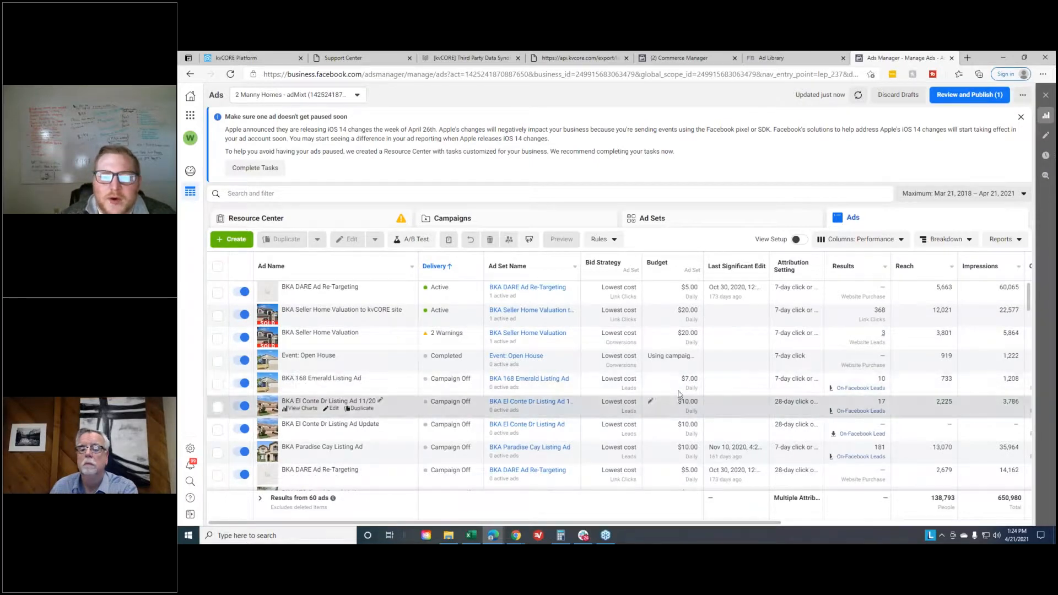
- Compare the lead results of the Alcon Group IDX Feed ad and the BKA Foxfield Ct. Listing Ad
scroll(675, 405, "down", 2)
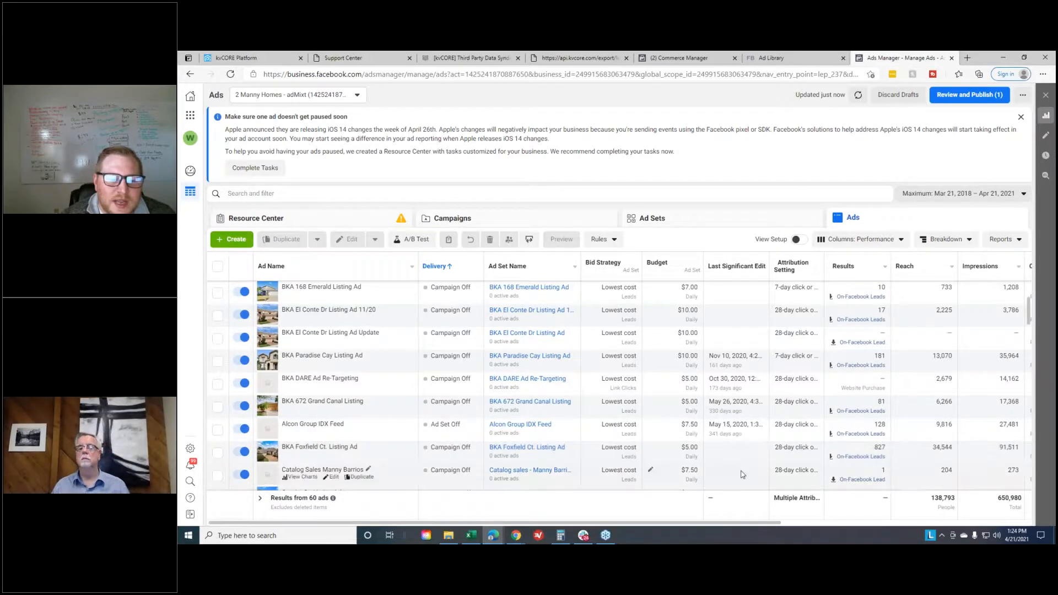
left_click(880, 425)
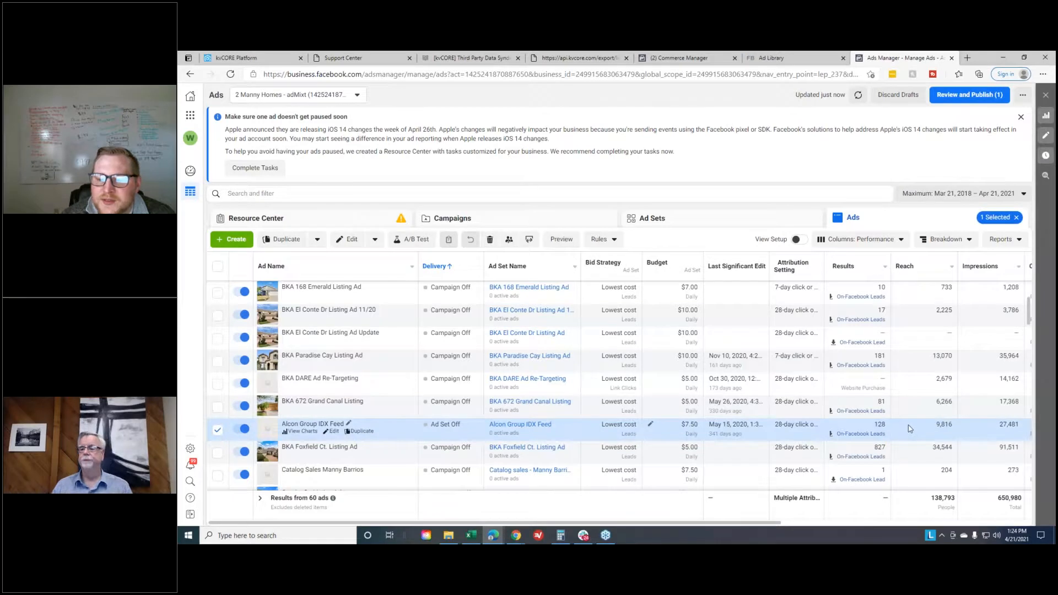
left_click(896, 448)
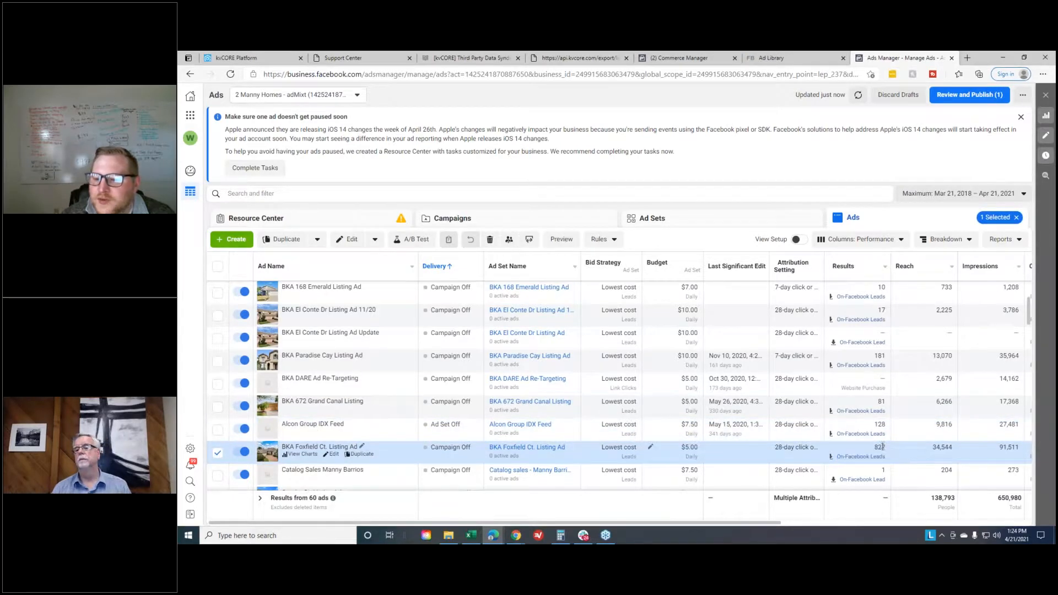
left_click_drag(756, 523, 829, 528)
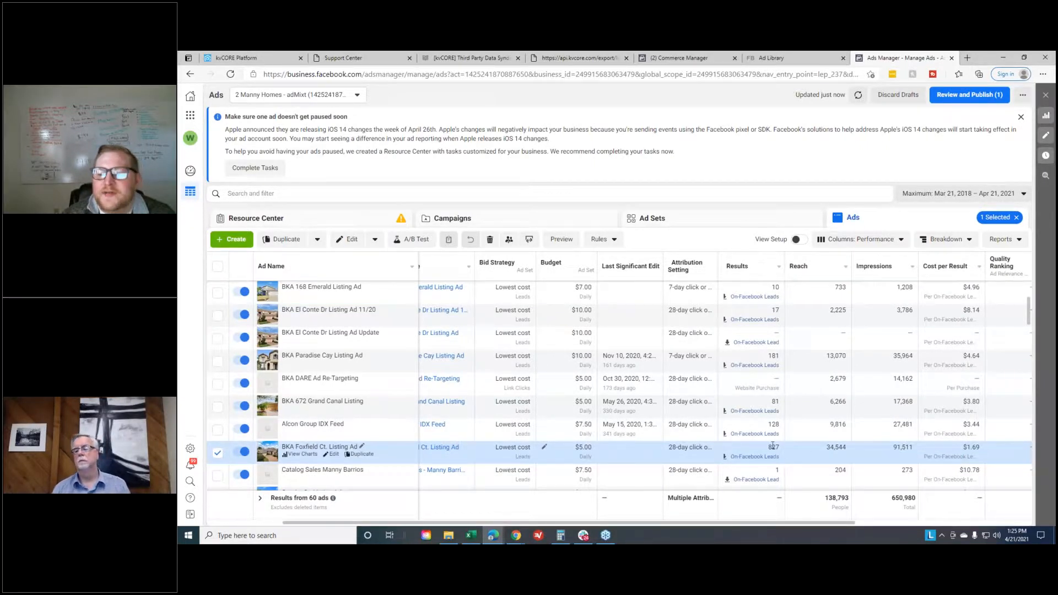
left_click_drag(961, 422, 986, 431)
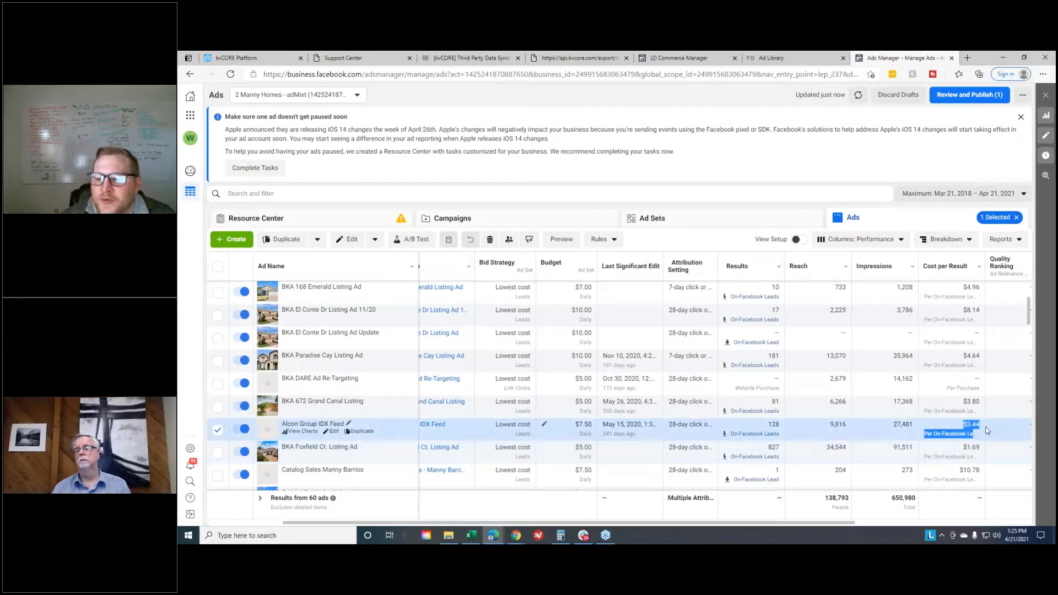
left_click(798, 412)
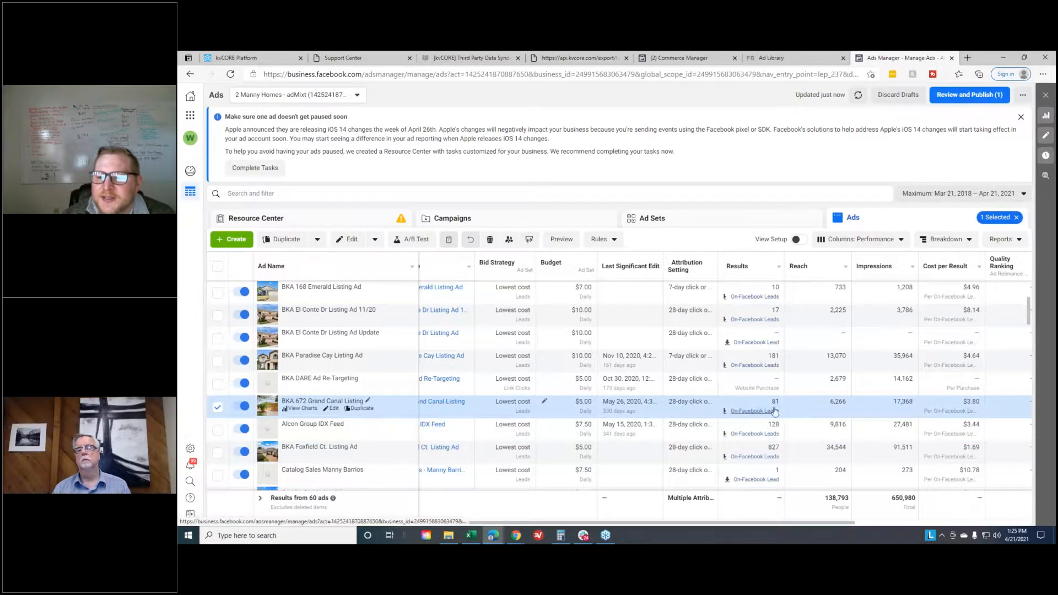
left_click_drag(961, 401, 995, 412)
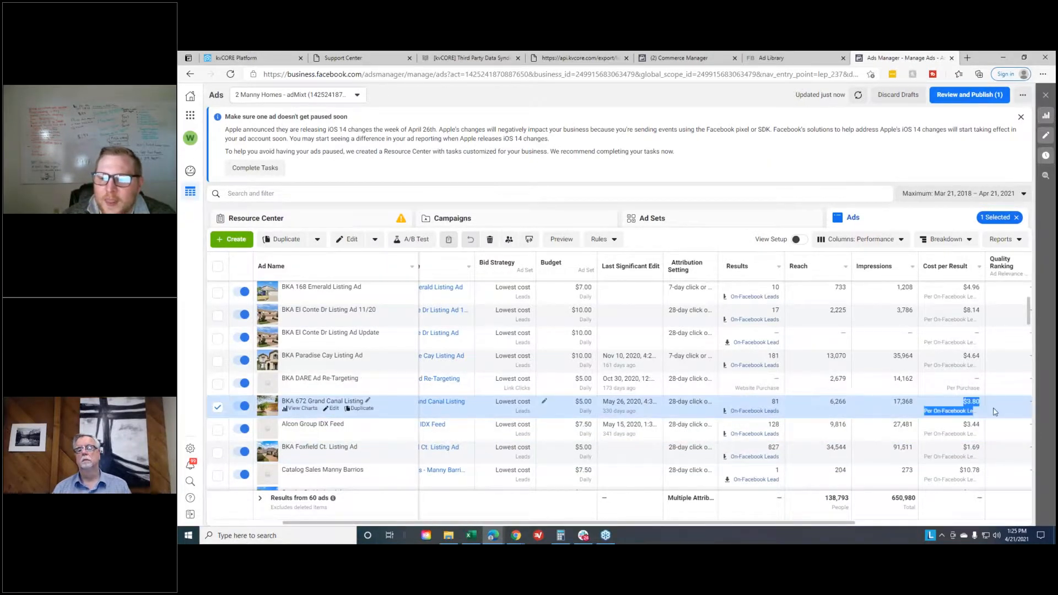
- Look back over the first ads in the table and detach the Ads Manager tab to return to the Ad Library
scroll(783, 371, "up", 3)
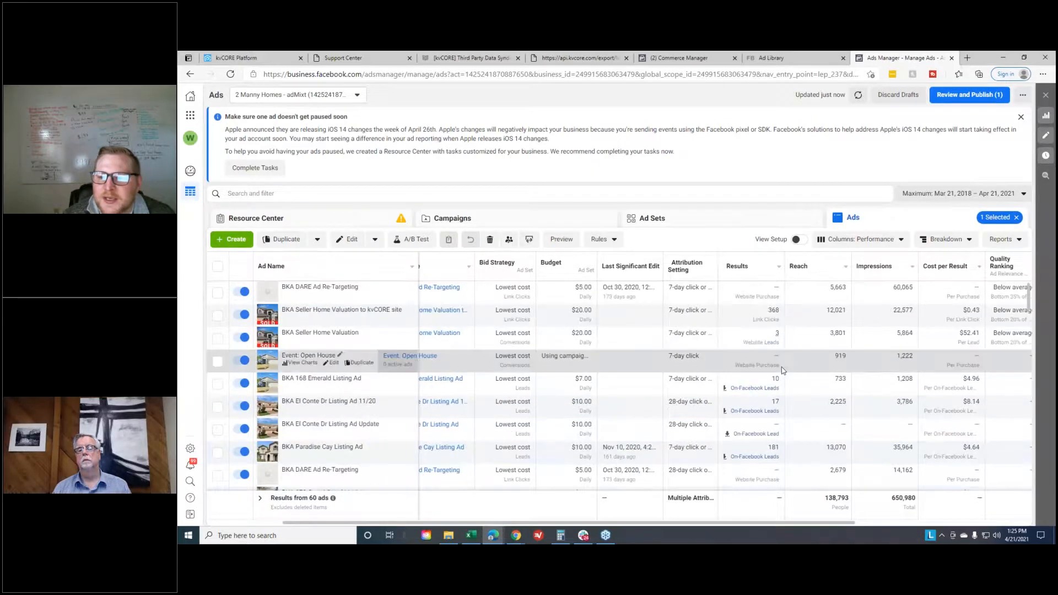
left_click_drag(779, 523, 705, 527)
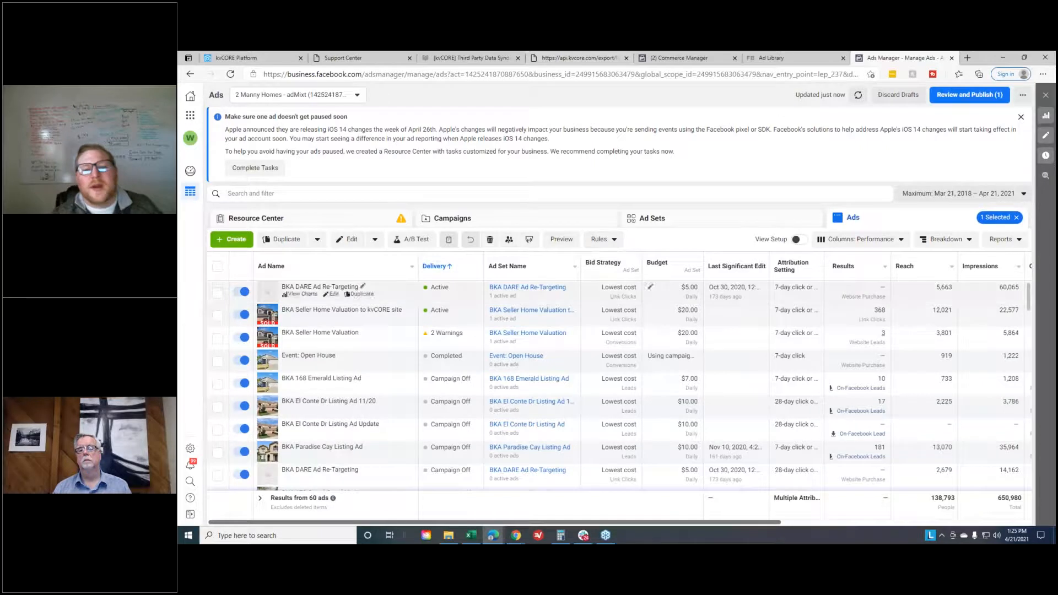
scroll(762, 399, "down", 1)
scroll(810, 338, "up", 1)
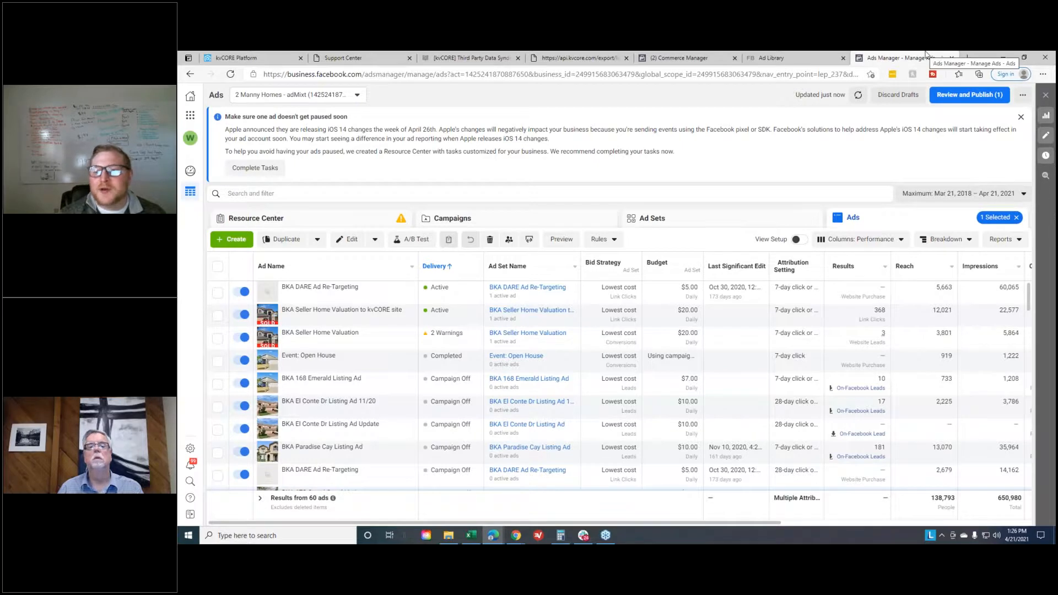
left_click_drag(926, 54, 661, 540)
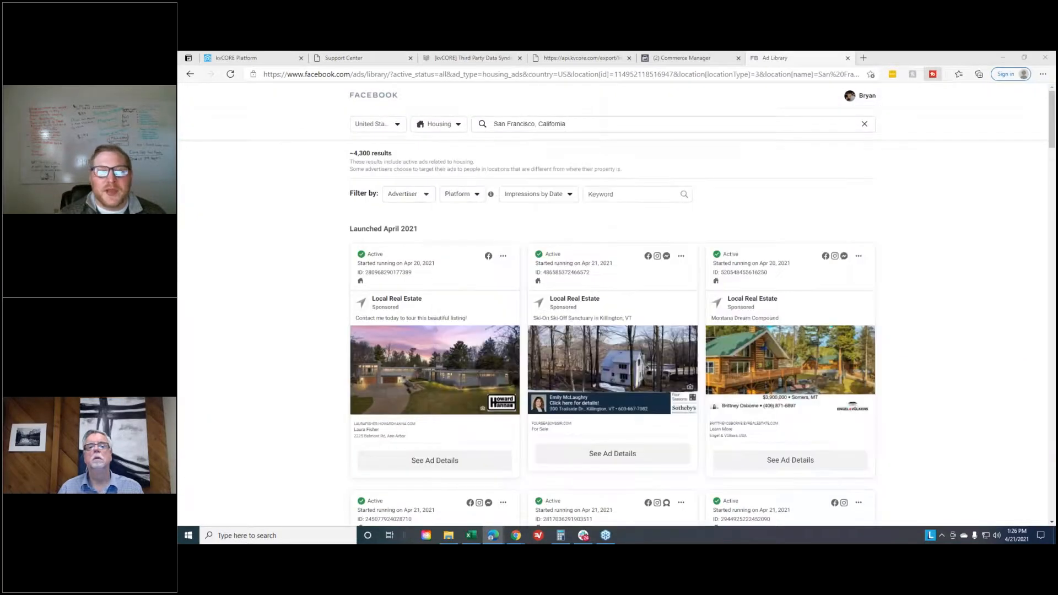
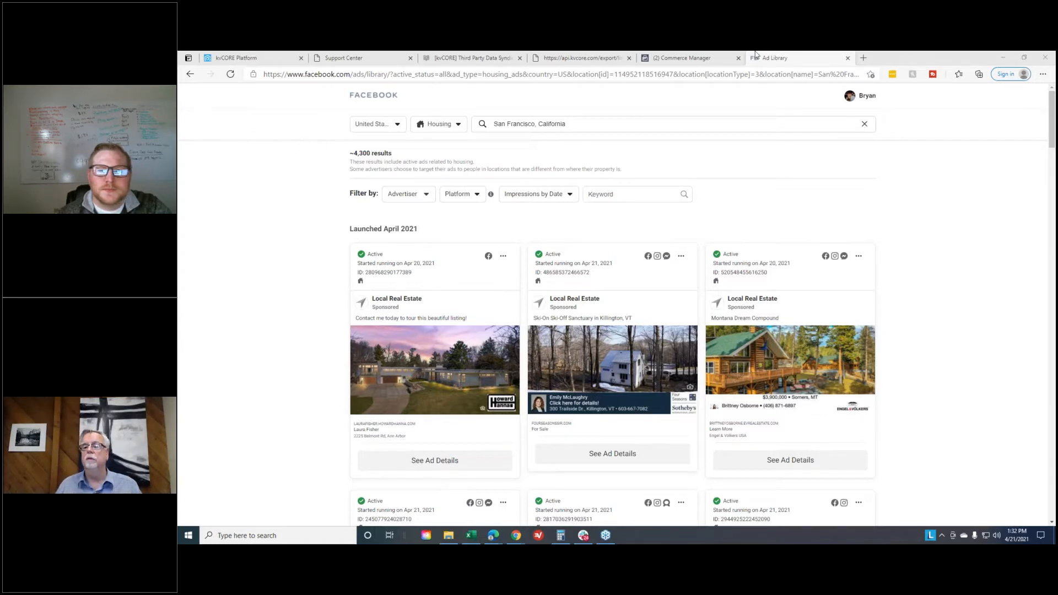
- Load the consultation booking page at leadstoroi.com/booknow in place of the Ad Library and point out its web address
triple_click(751, 74)
type("leadstoroi.com/booknow")
key("Return")
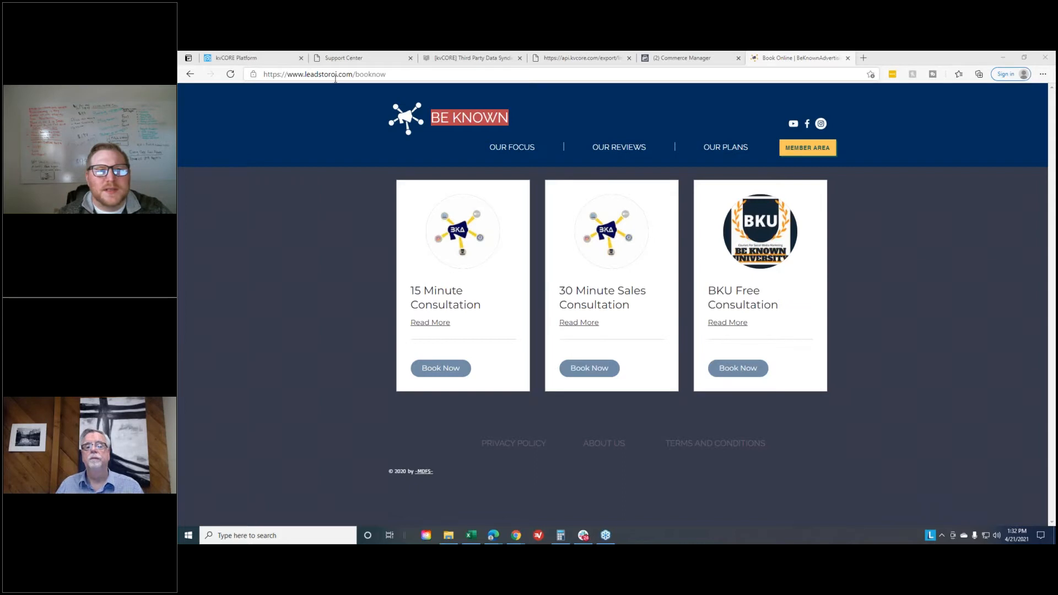
left_click_drag(390, 76, 259, 76)
left_click(282, 108)
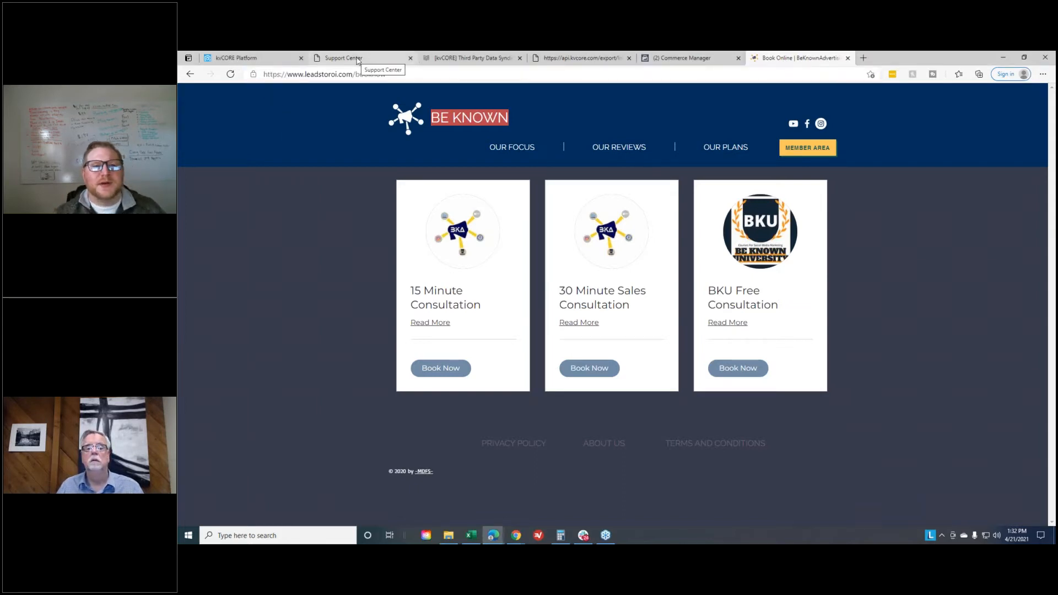